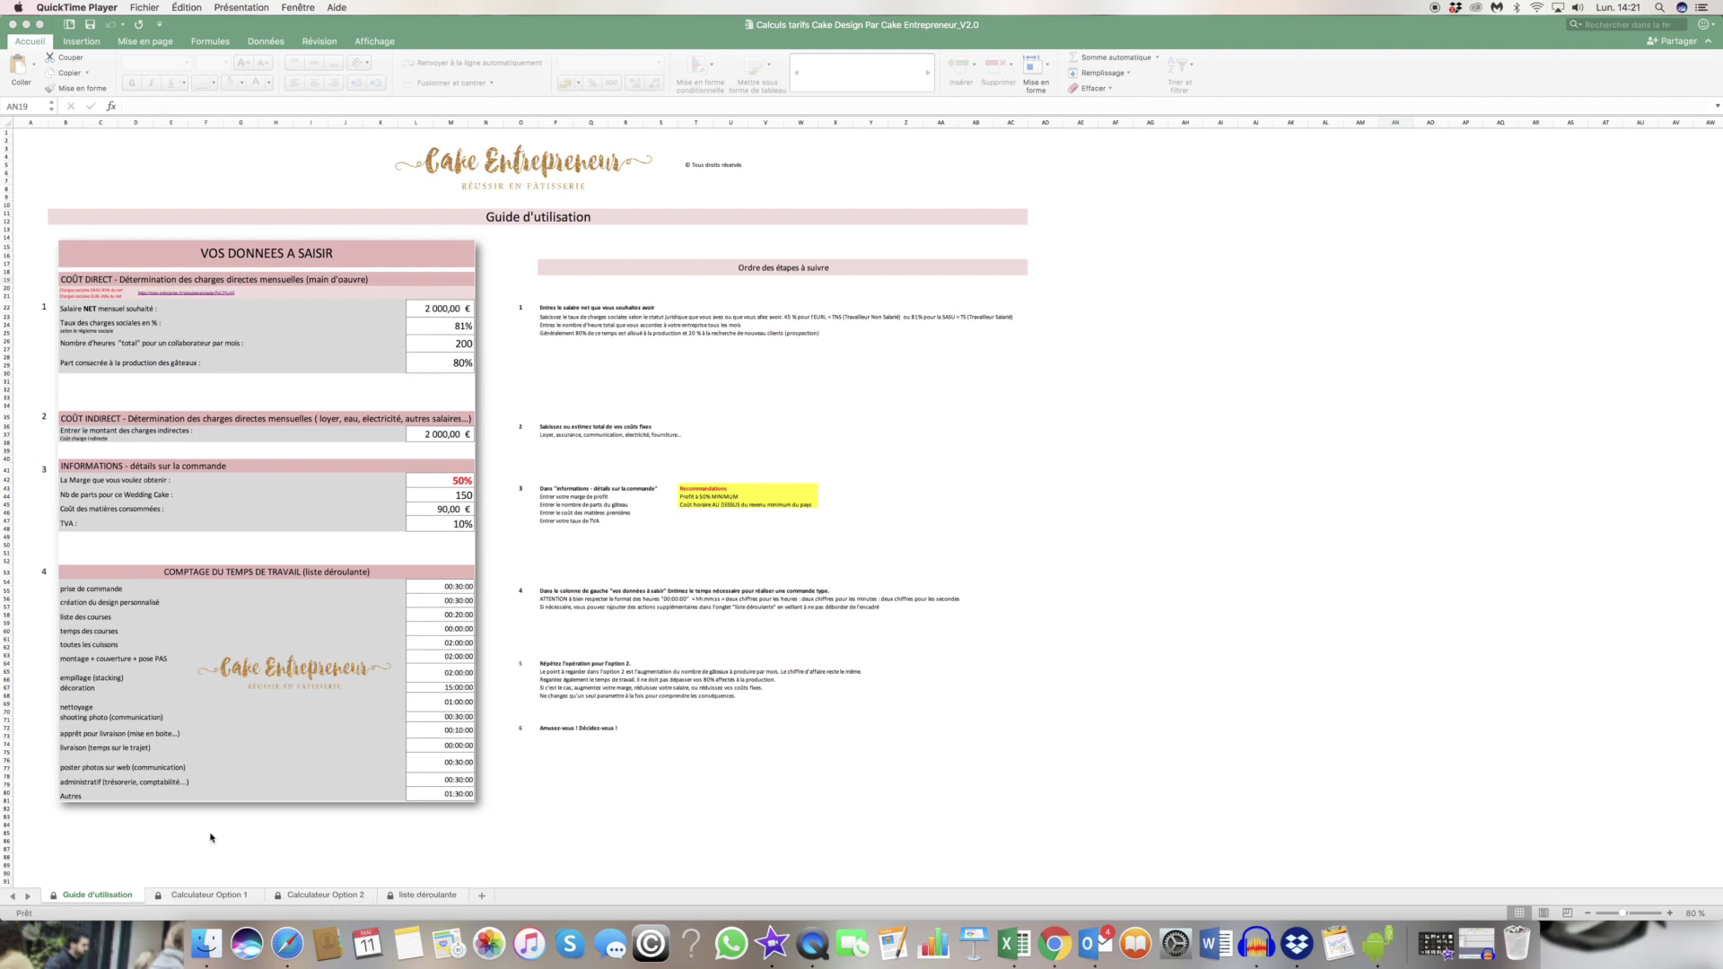
Read the first step of the instructions on the Guide d'utilisation sheet, covering salary, social charges and working hours.
left_click(694, 271)
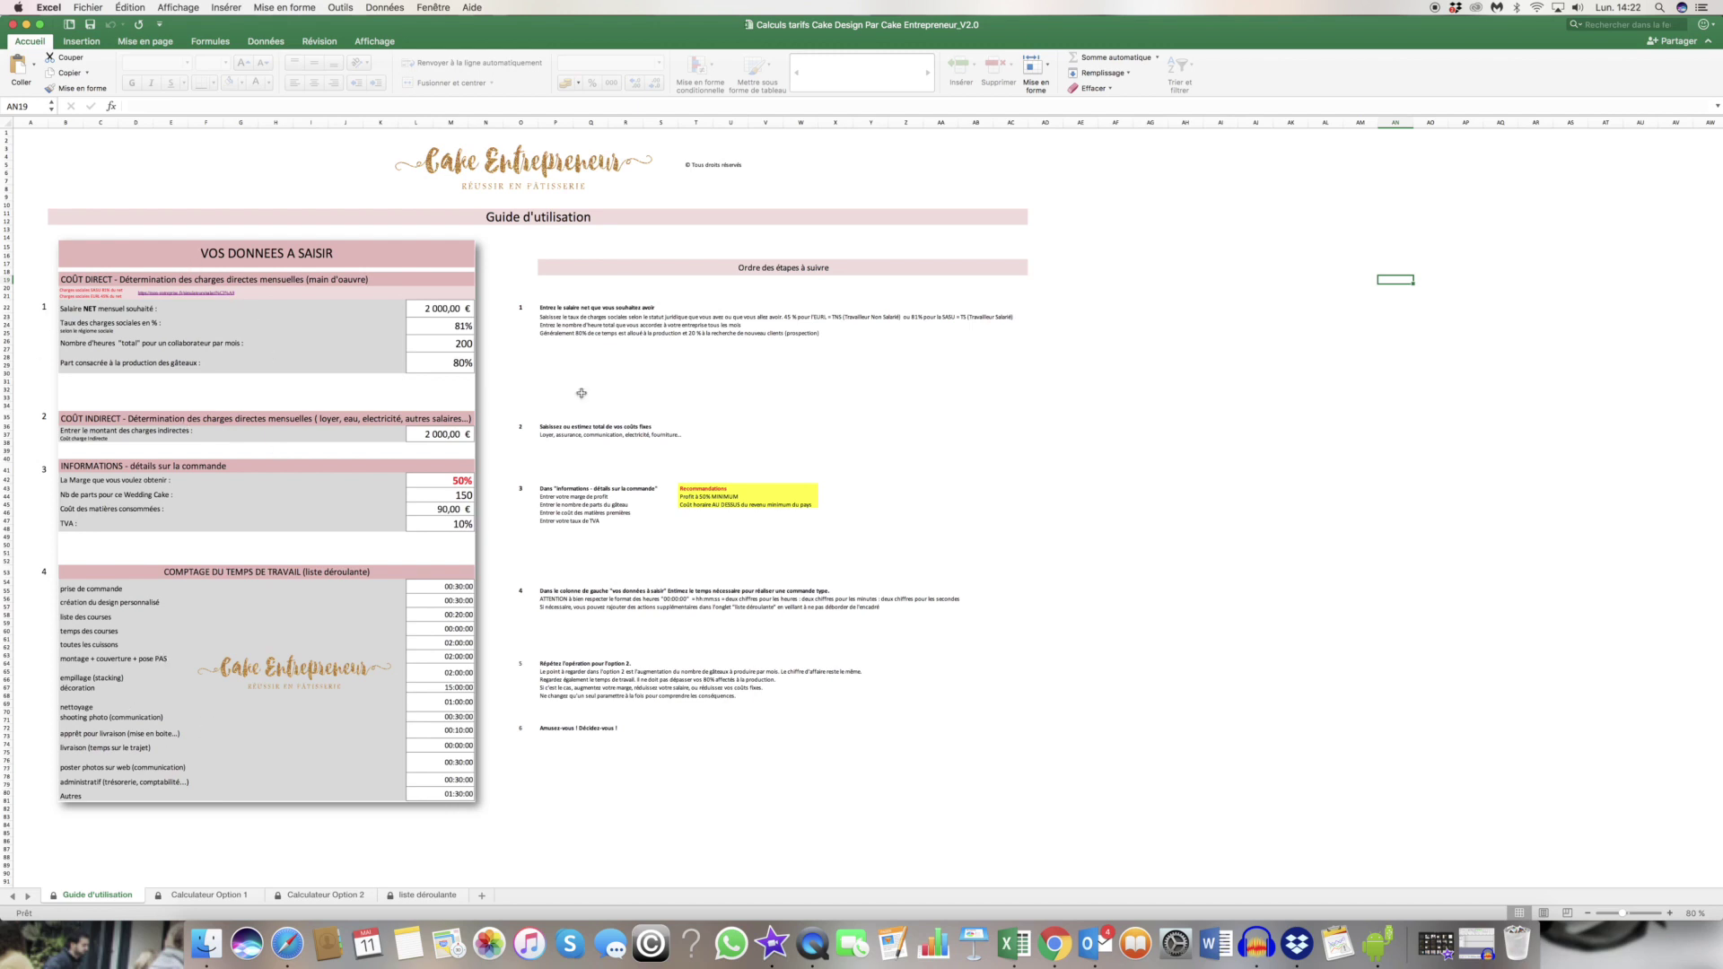
left_click(554, 310)
left_click_drag(590, 313, 1027, 352)
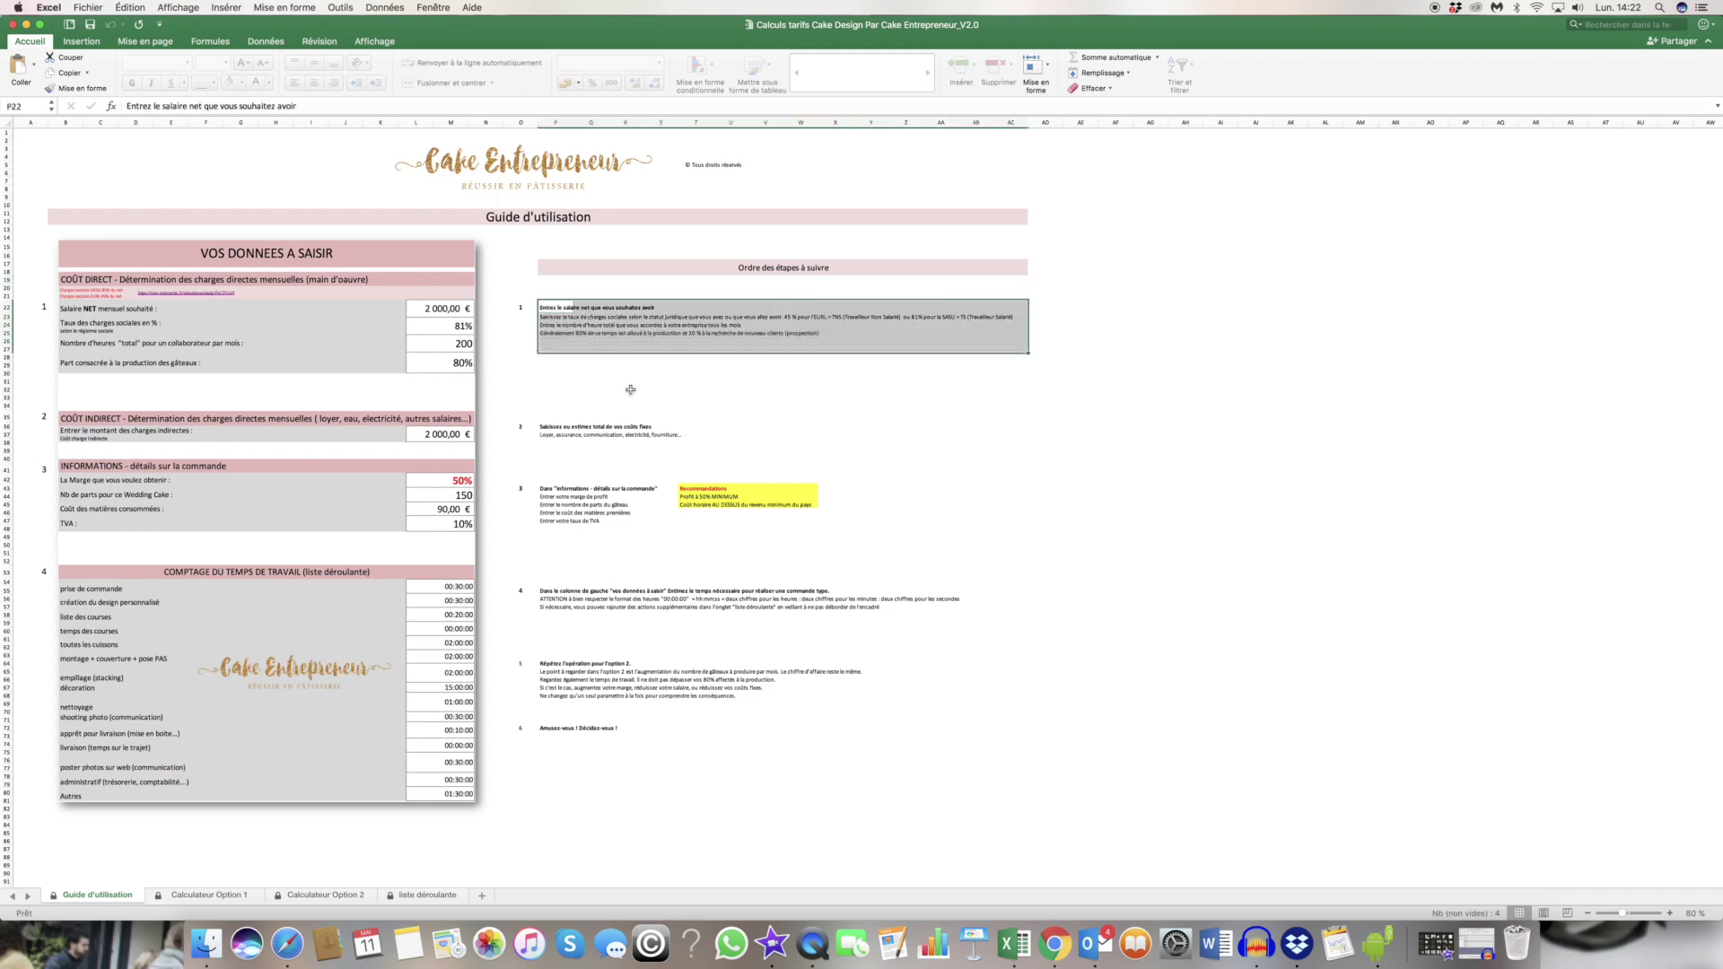
Examine the "VOS DONNEES A SAISIR" and "RESULTATS" areas on the Calculateur Option 1 sheet.
left_click(205, 896)
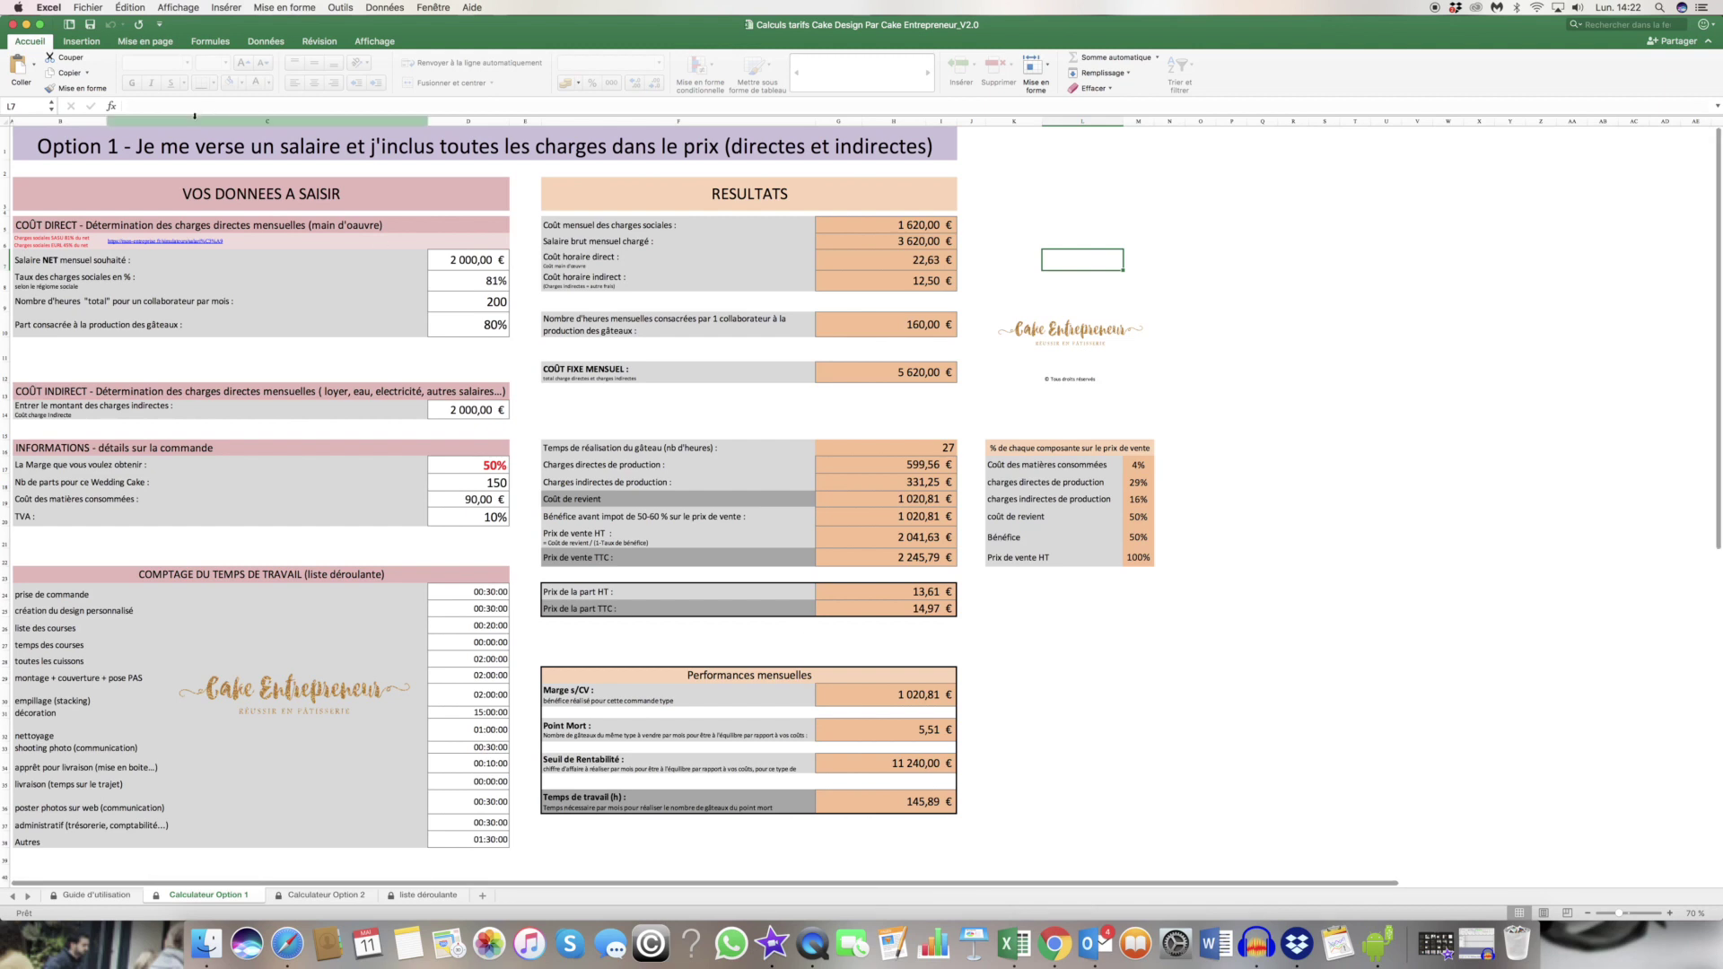
left_click_drag(171, 193, 162, 836)
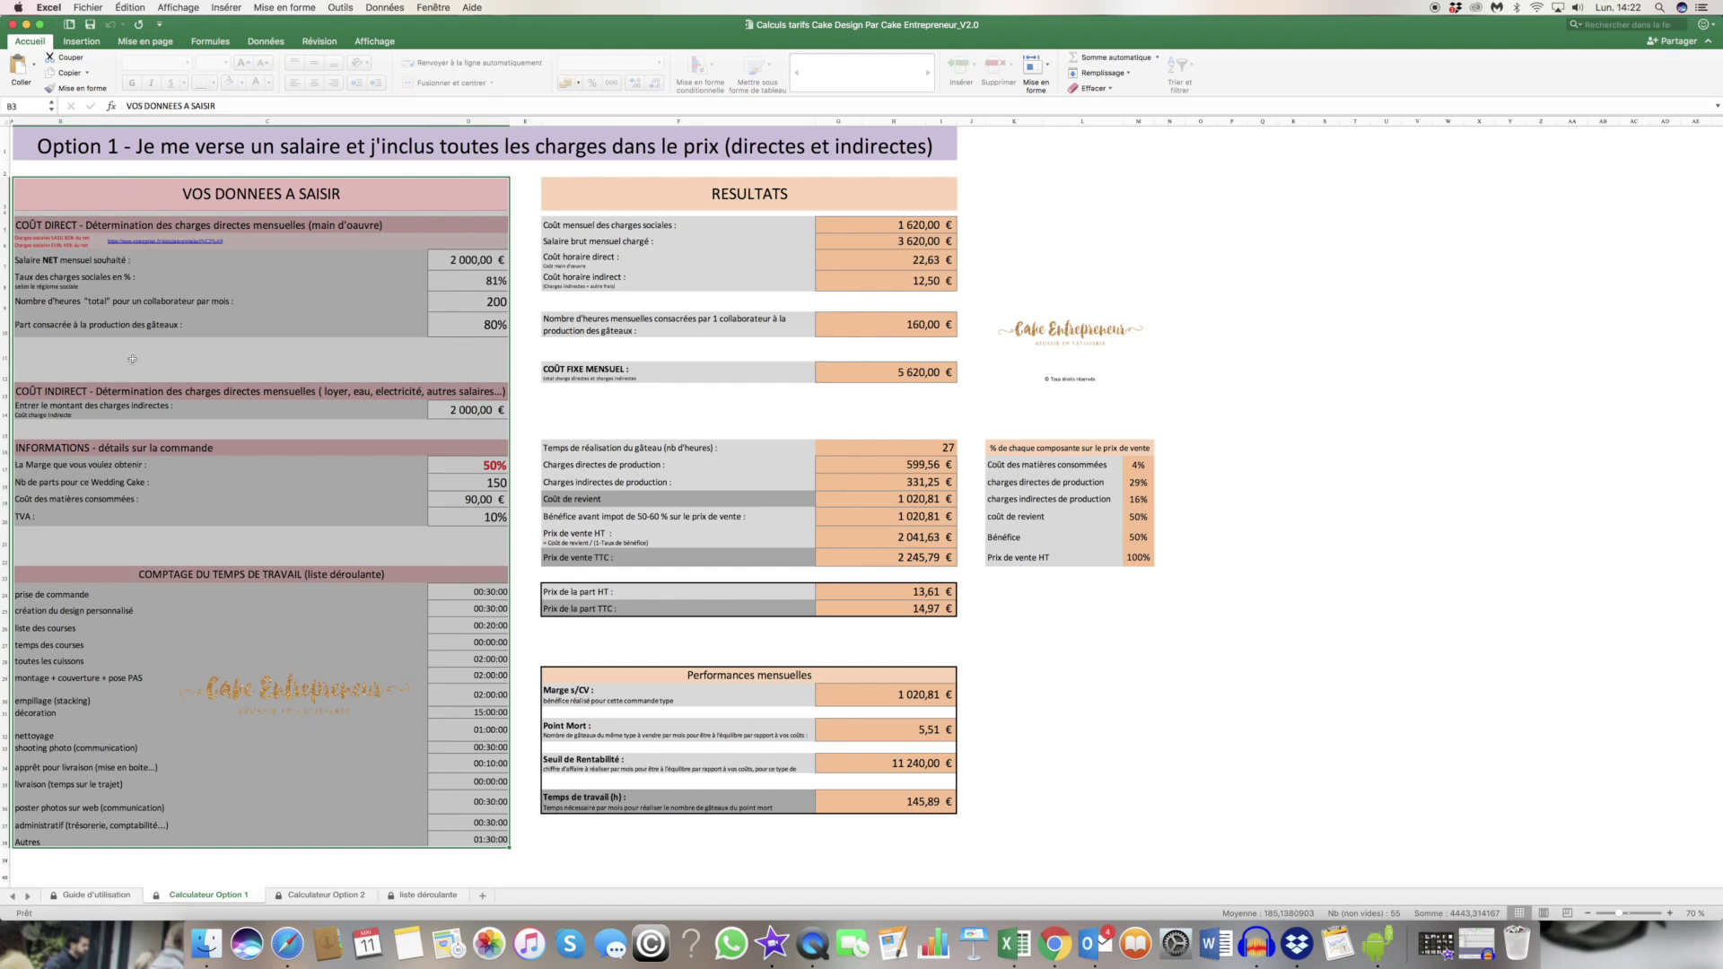
left_click_drag(628, 193, 1059, 836)
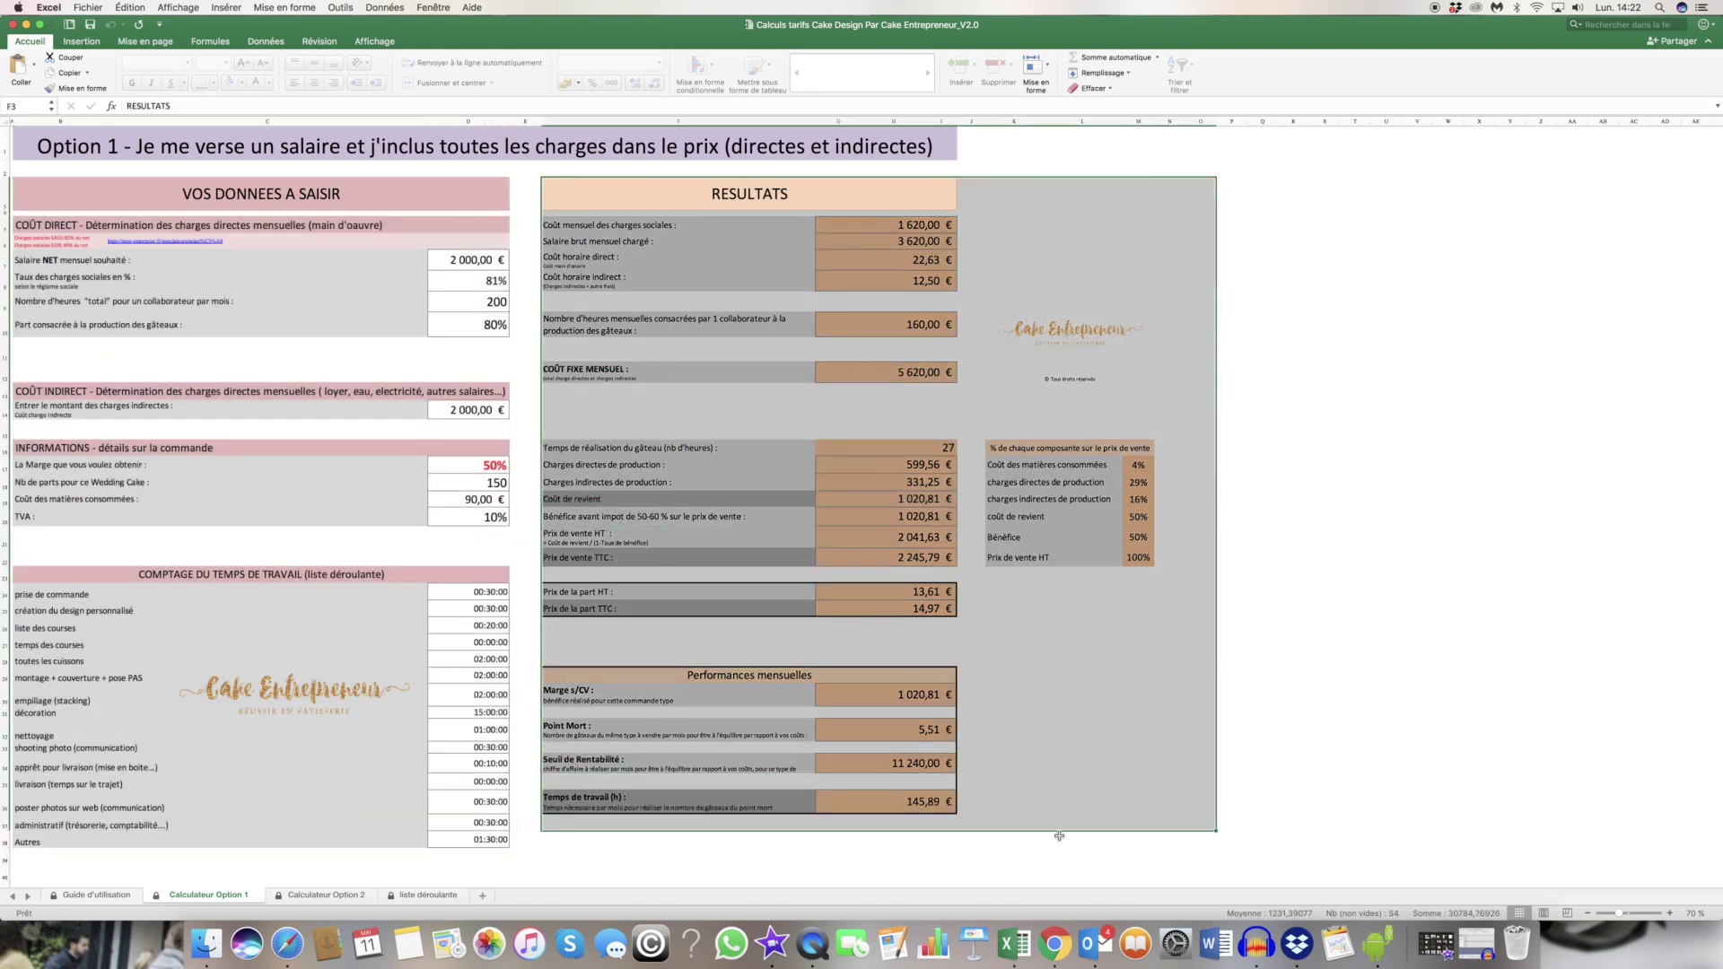
left_click(1324, 354)
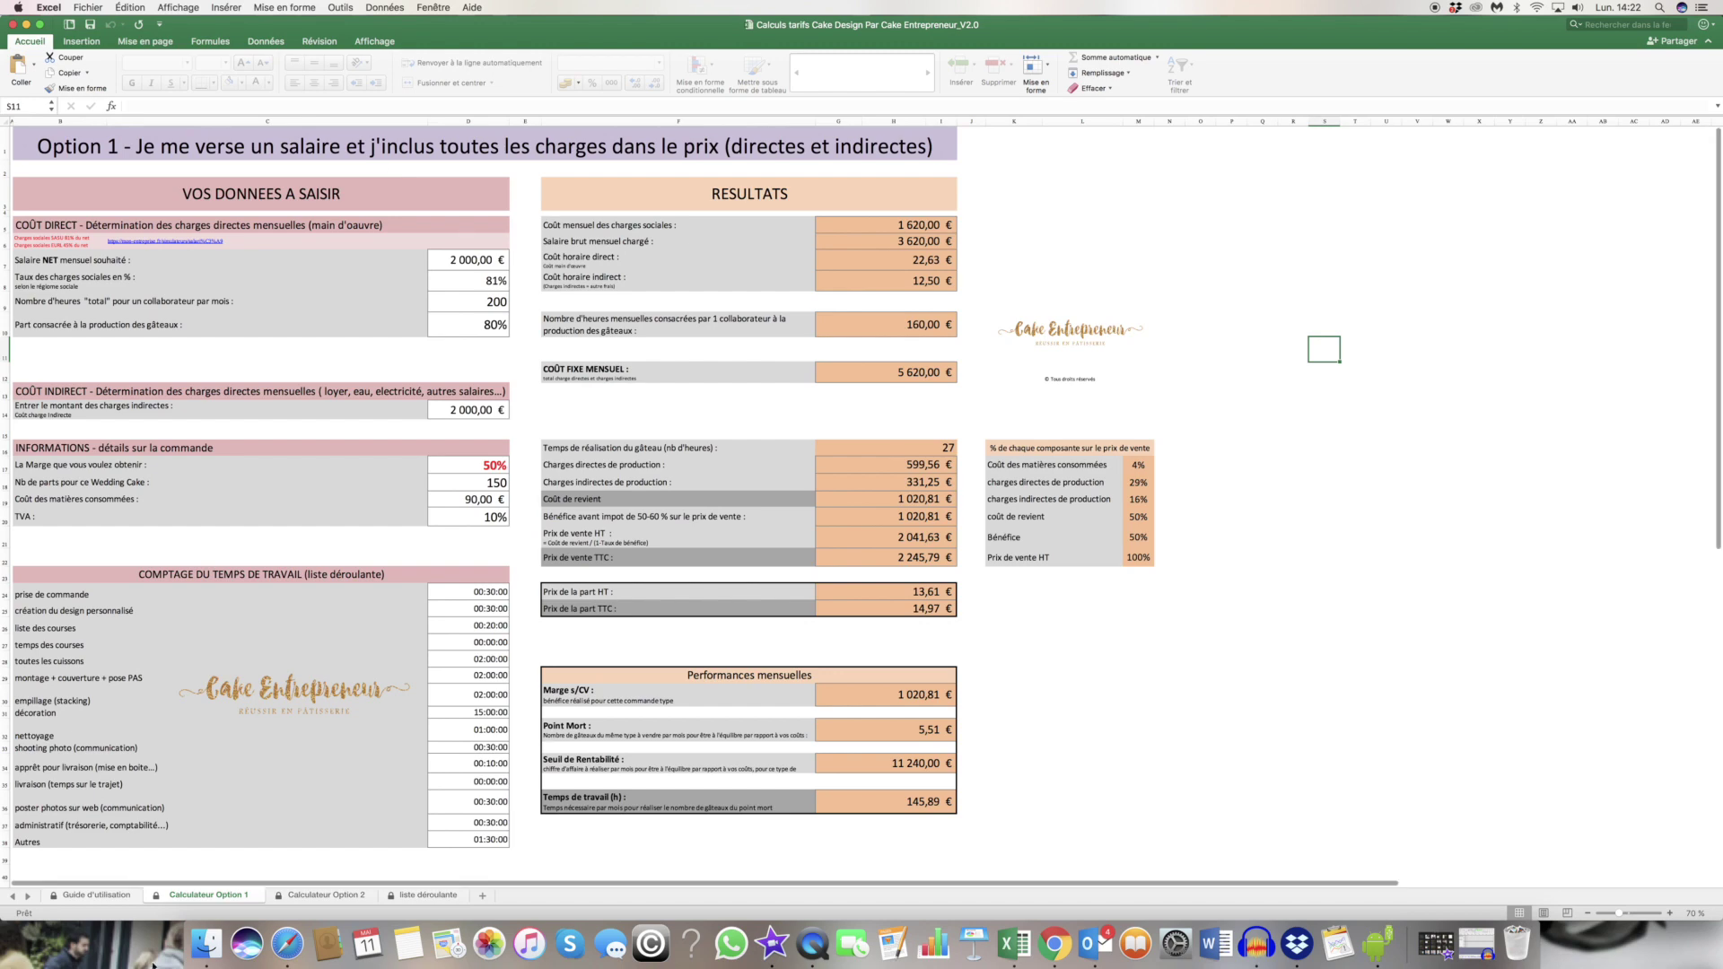
left_click_drag(598, 170, 1139, 884)
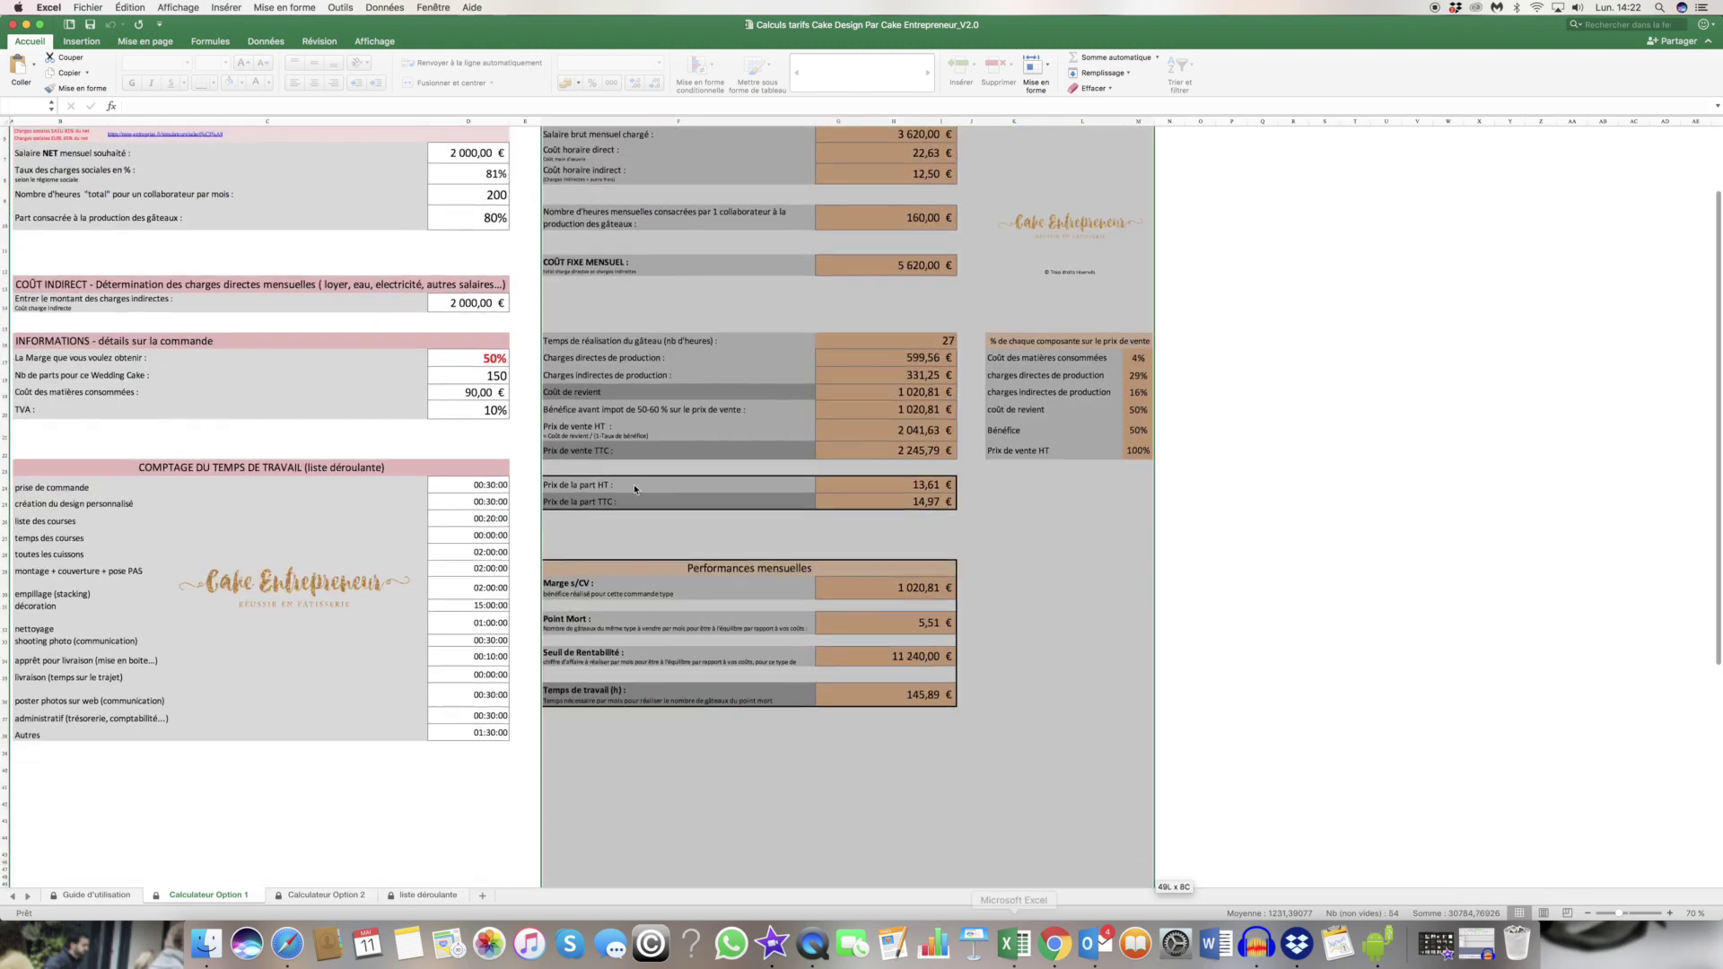
scroll(460, 416, "up", 3)
left_click(1262, 224)
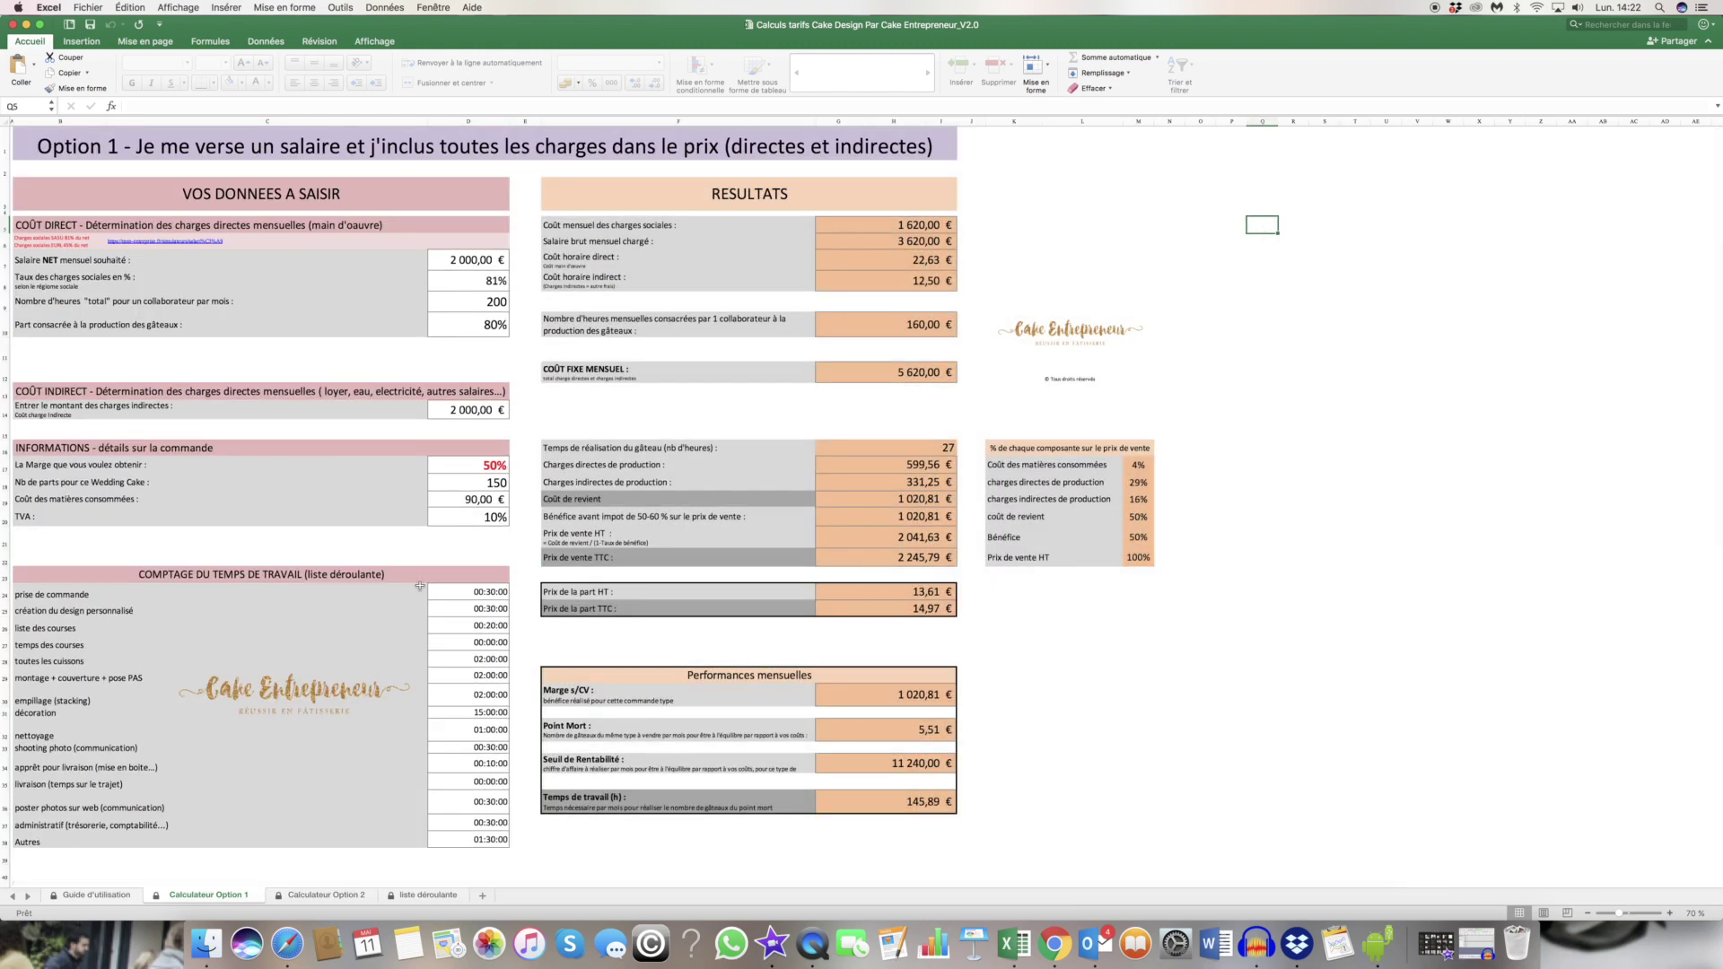
Compare the Calculateur Option 2 sheet with Calculateur Option 1, ending on the Option 1 sheet.
left_click(330, 896)
left_click(219, 900)
left_click(309, 897)
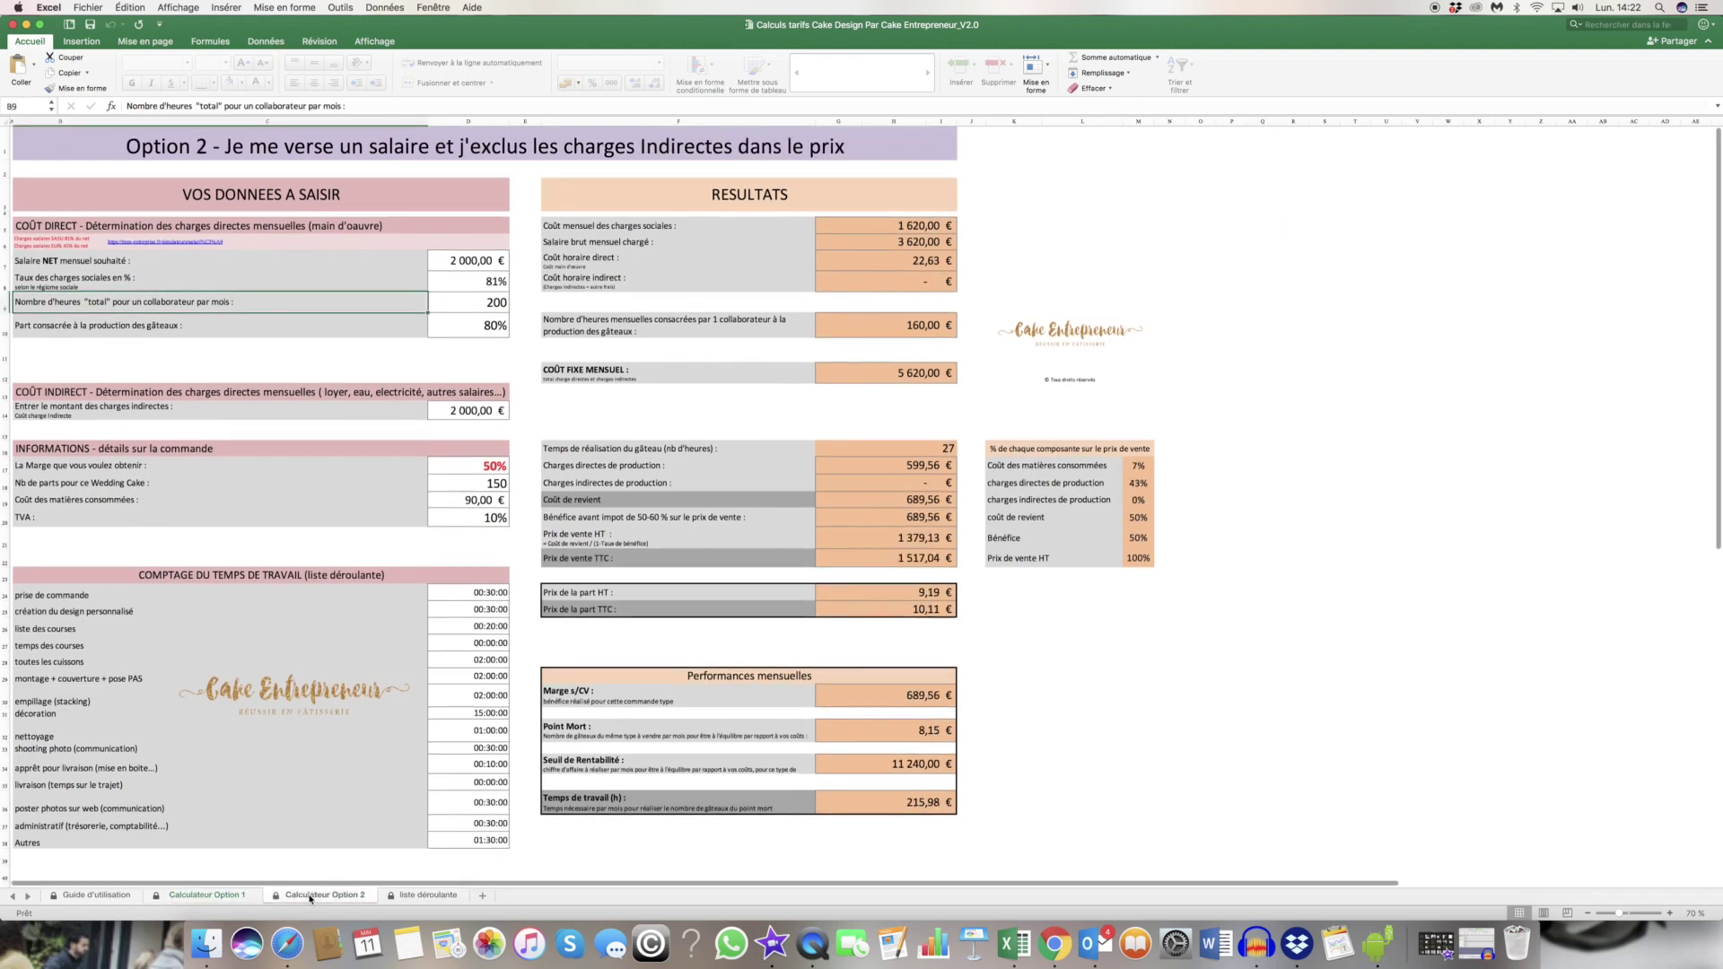
left_click(188, 896)
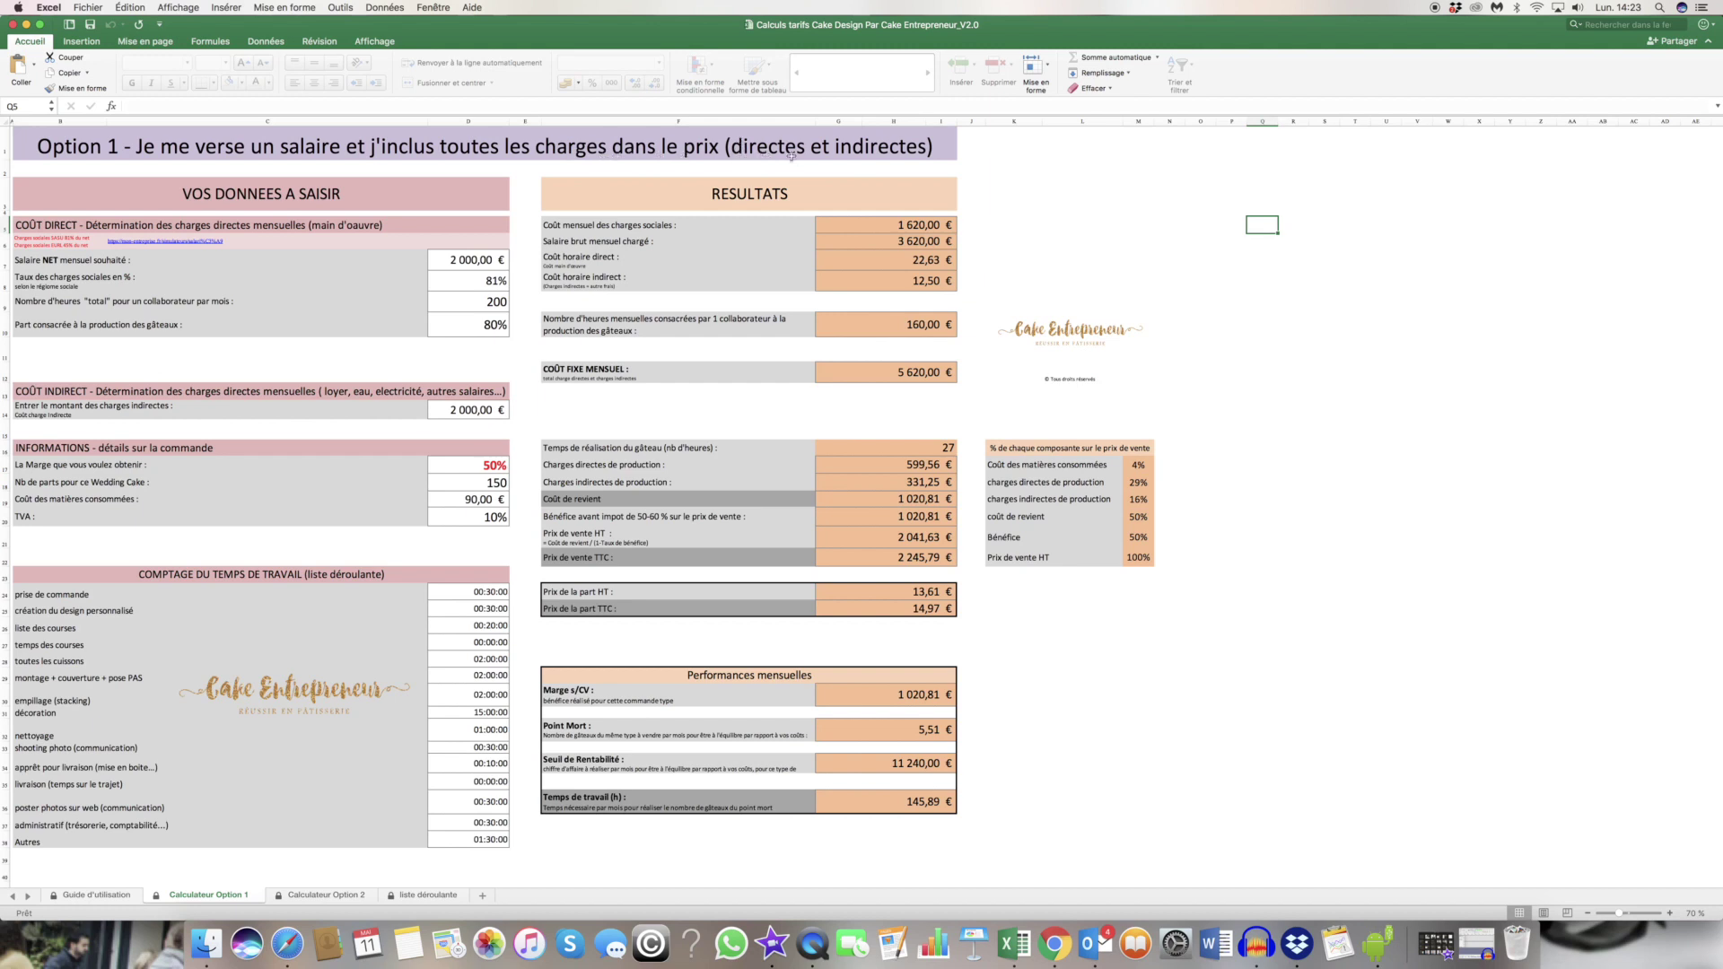
left_click(305, 897)
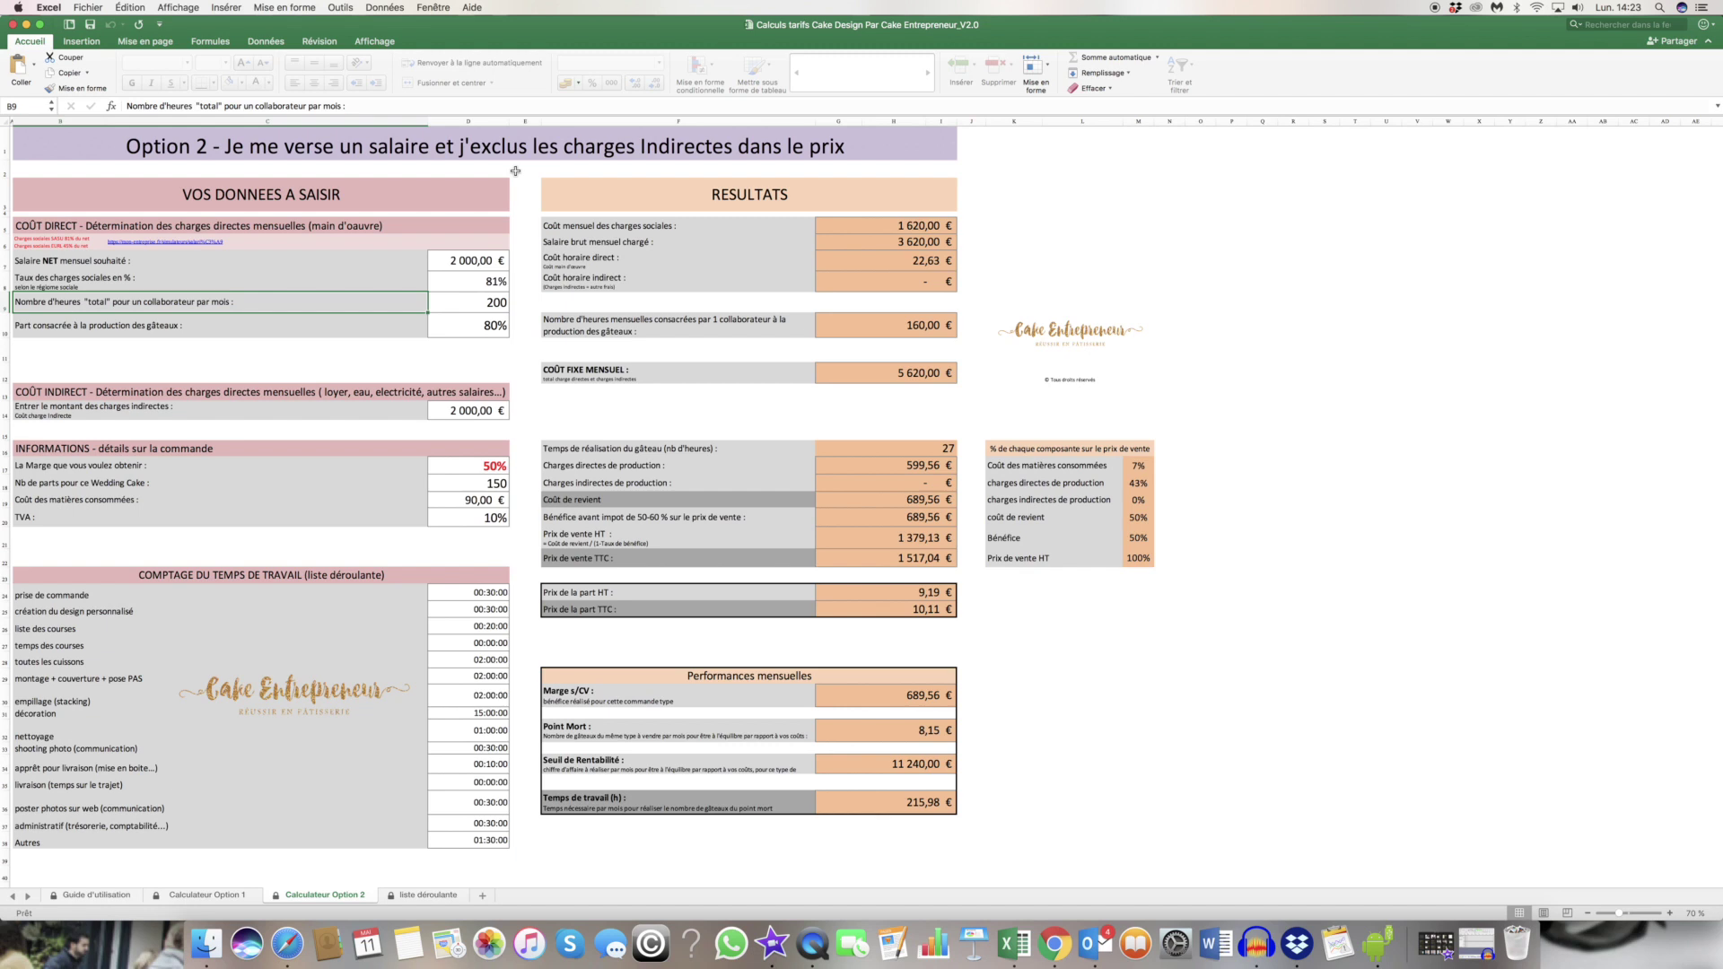
left_click(199, 895)
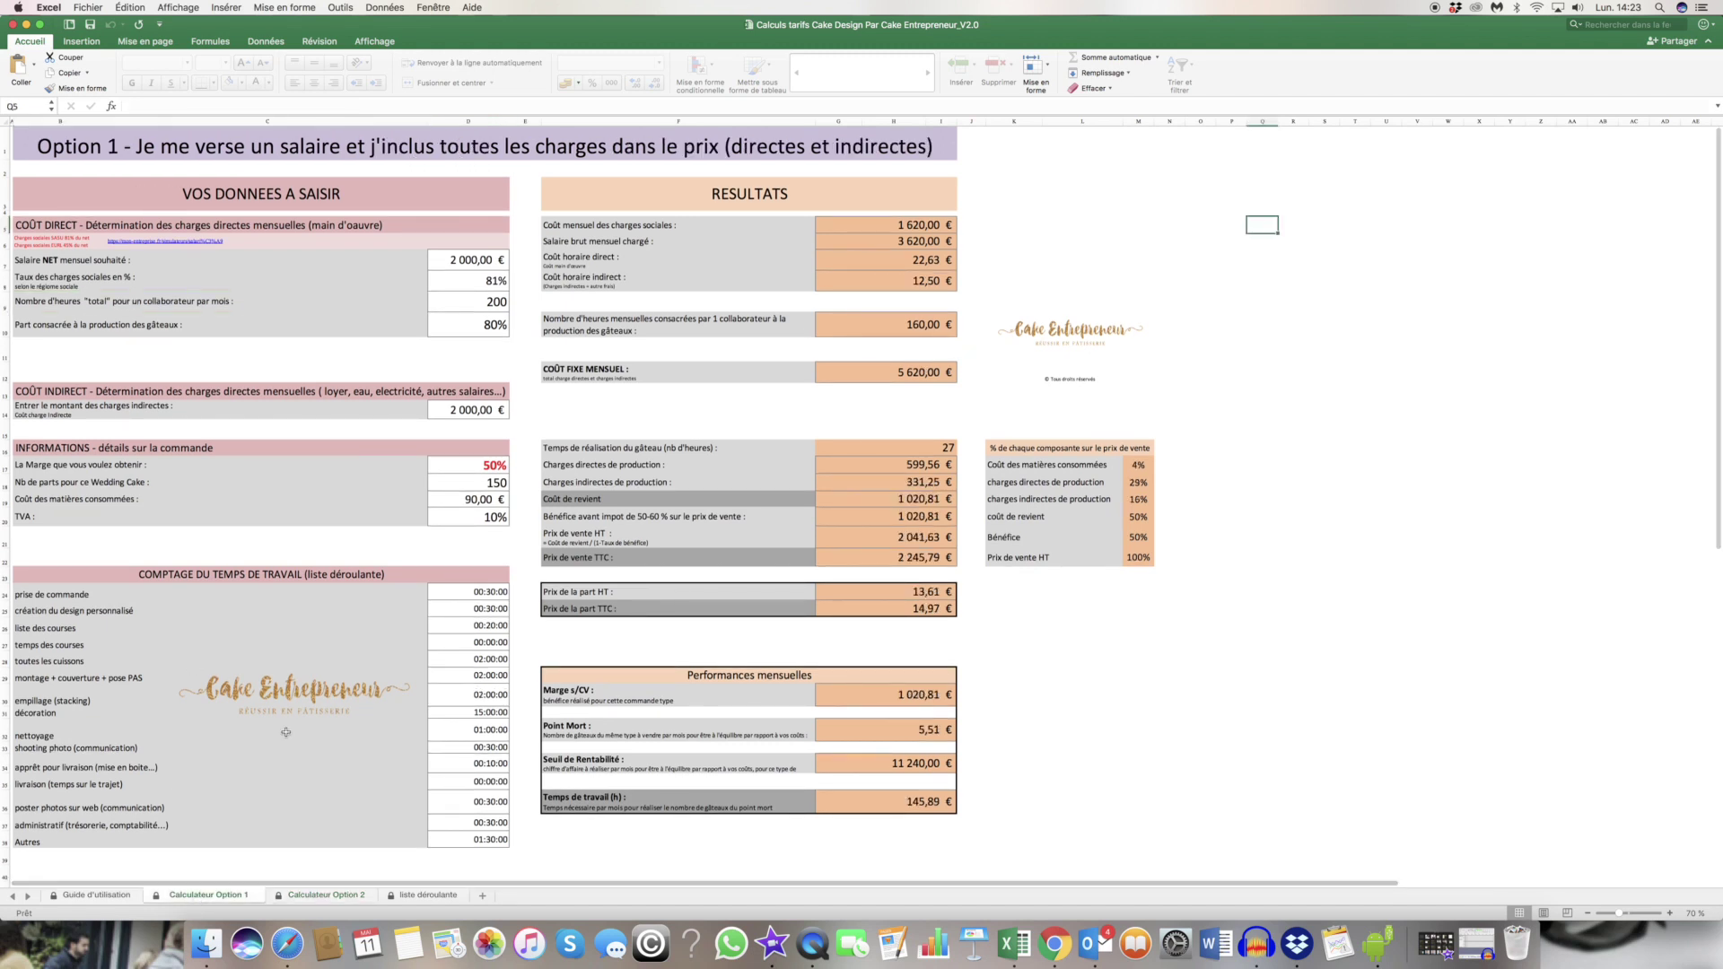
Review the direct and indirect cost inputs: net salary, social charge rate, total hours, production share and indirect charges.
left_click(476, 260)
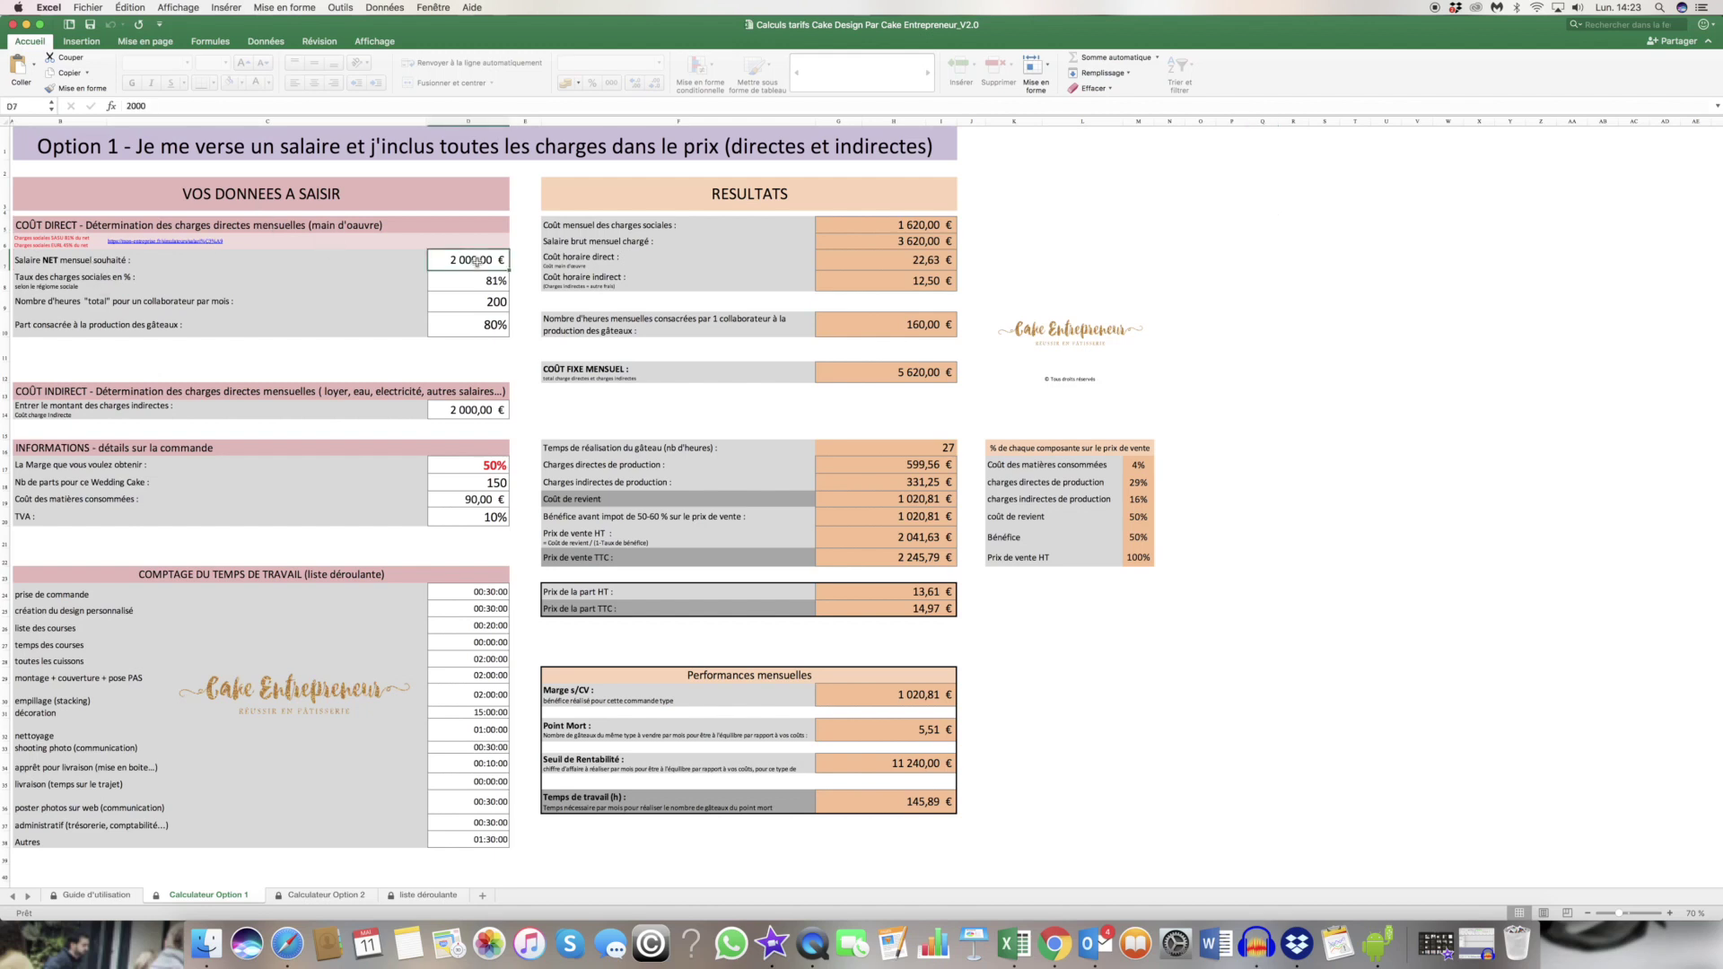
left_click(41, 242)
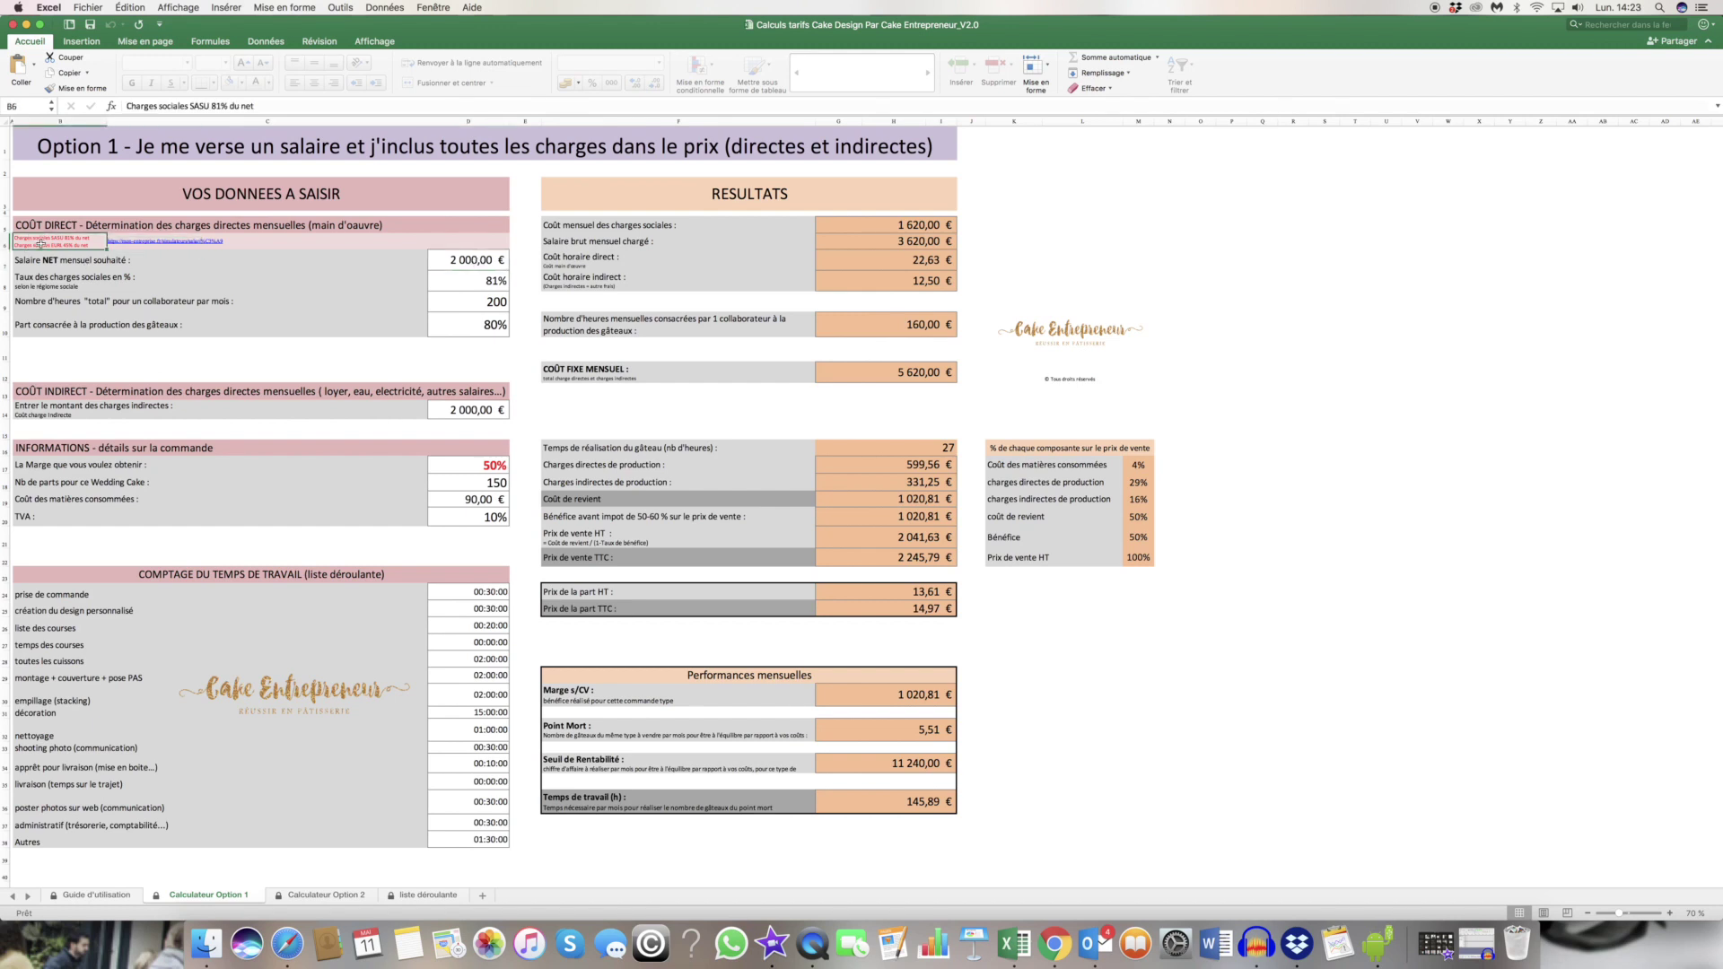
left_click(451, 260)
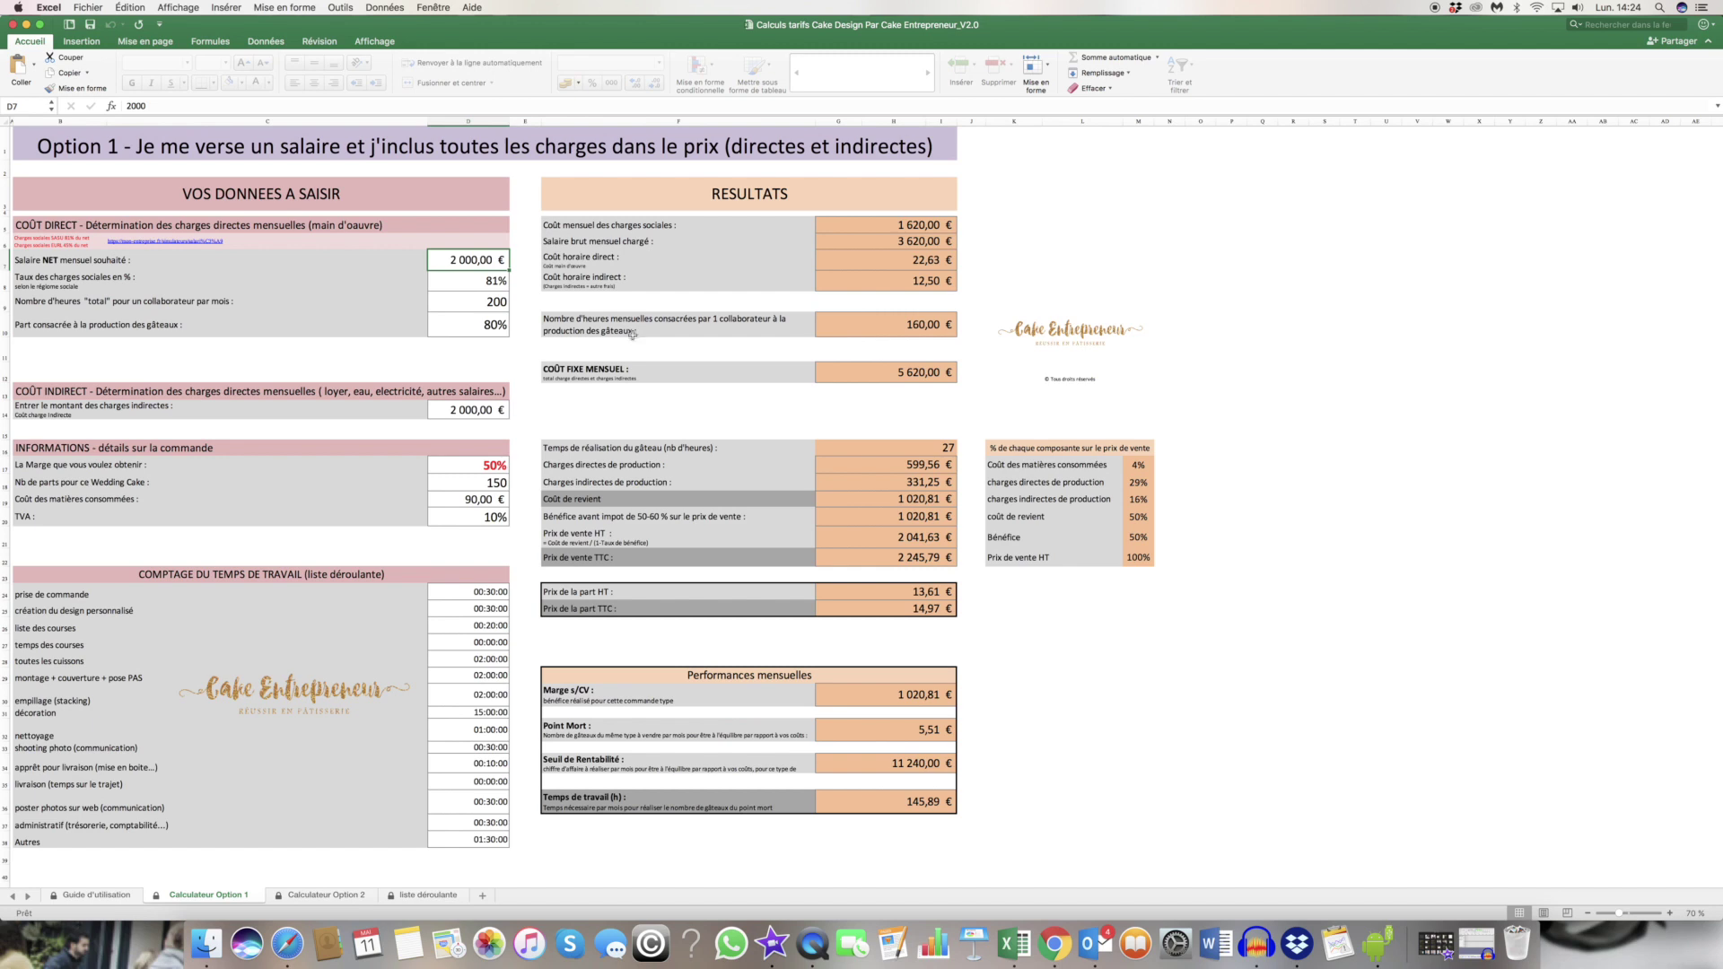
left_click(462, 283)
left_click(462, 259)
left_click(459, 280)
left_click(464, 302)
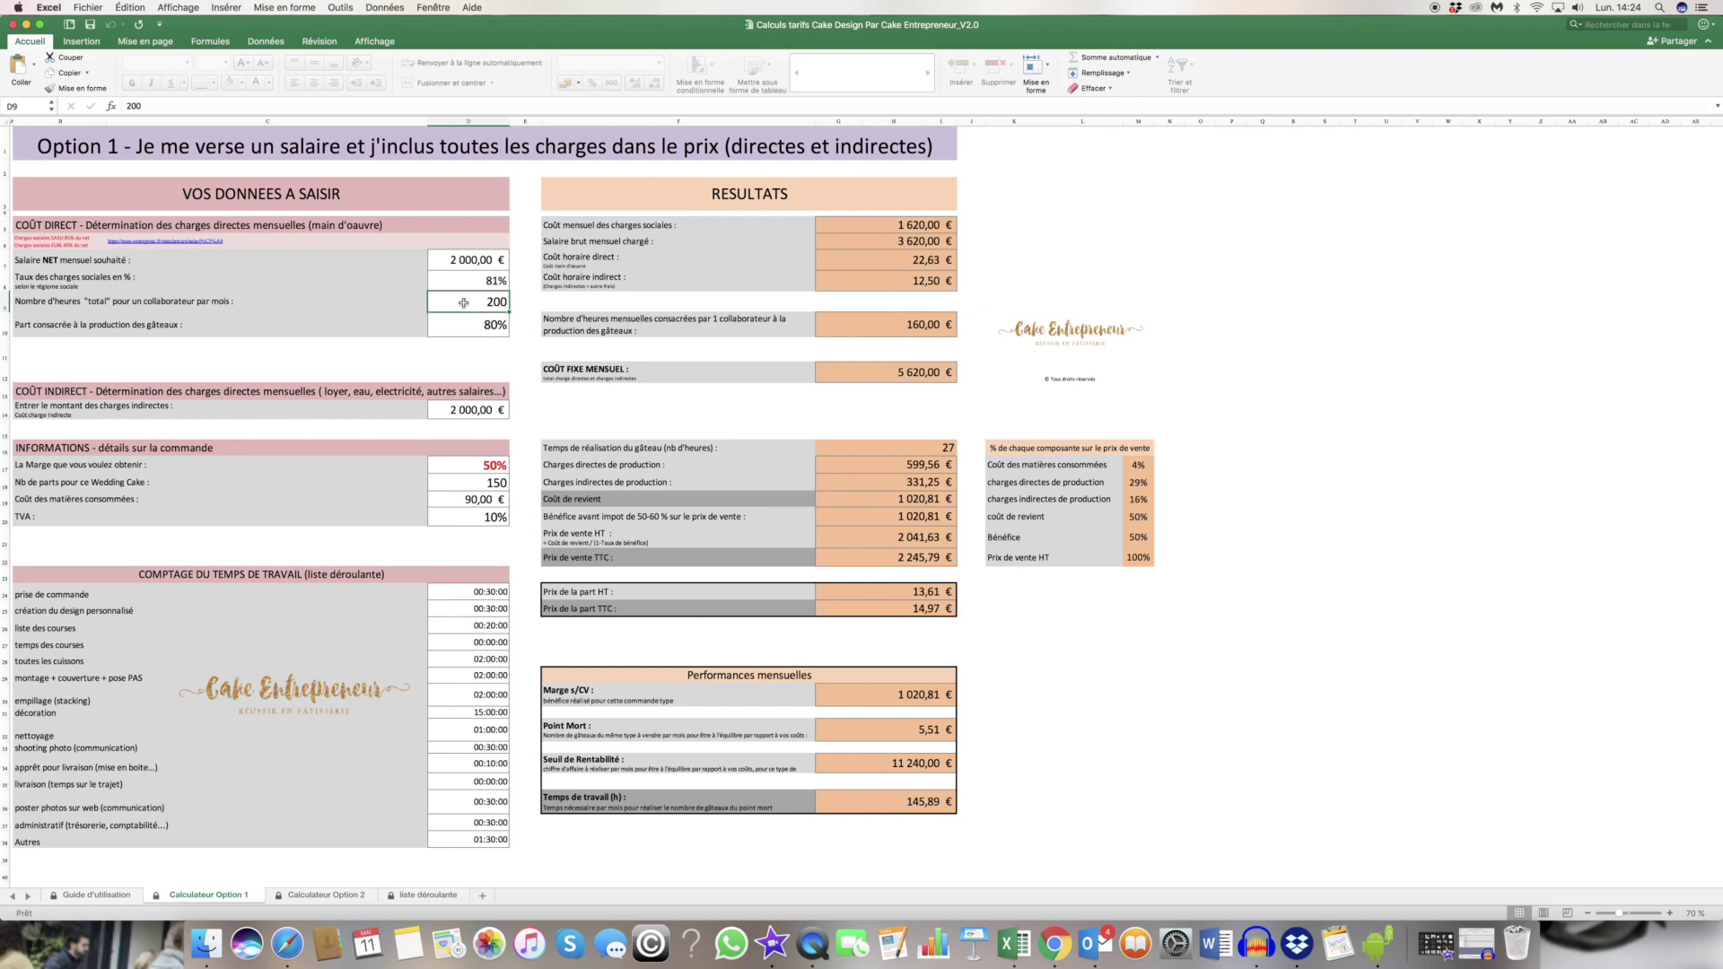
left_click(458, 323)
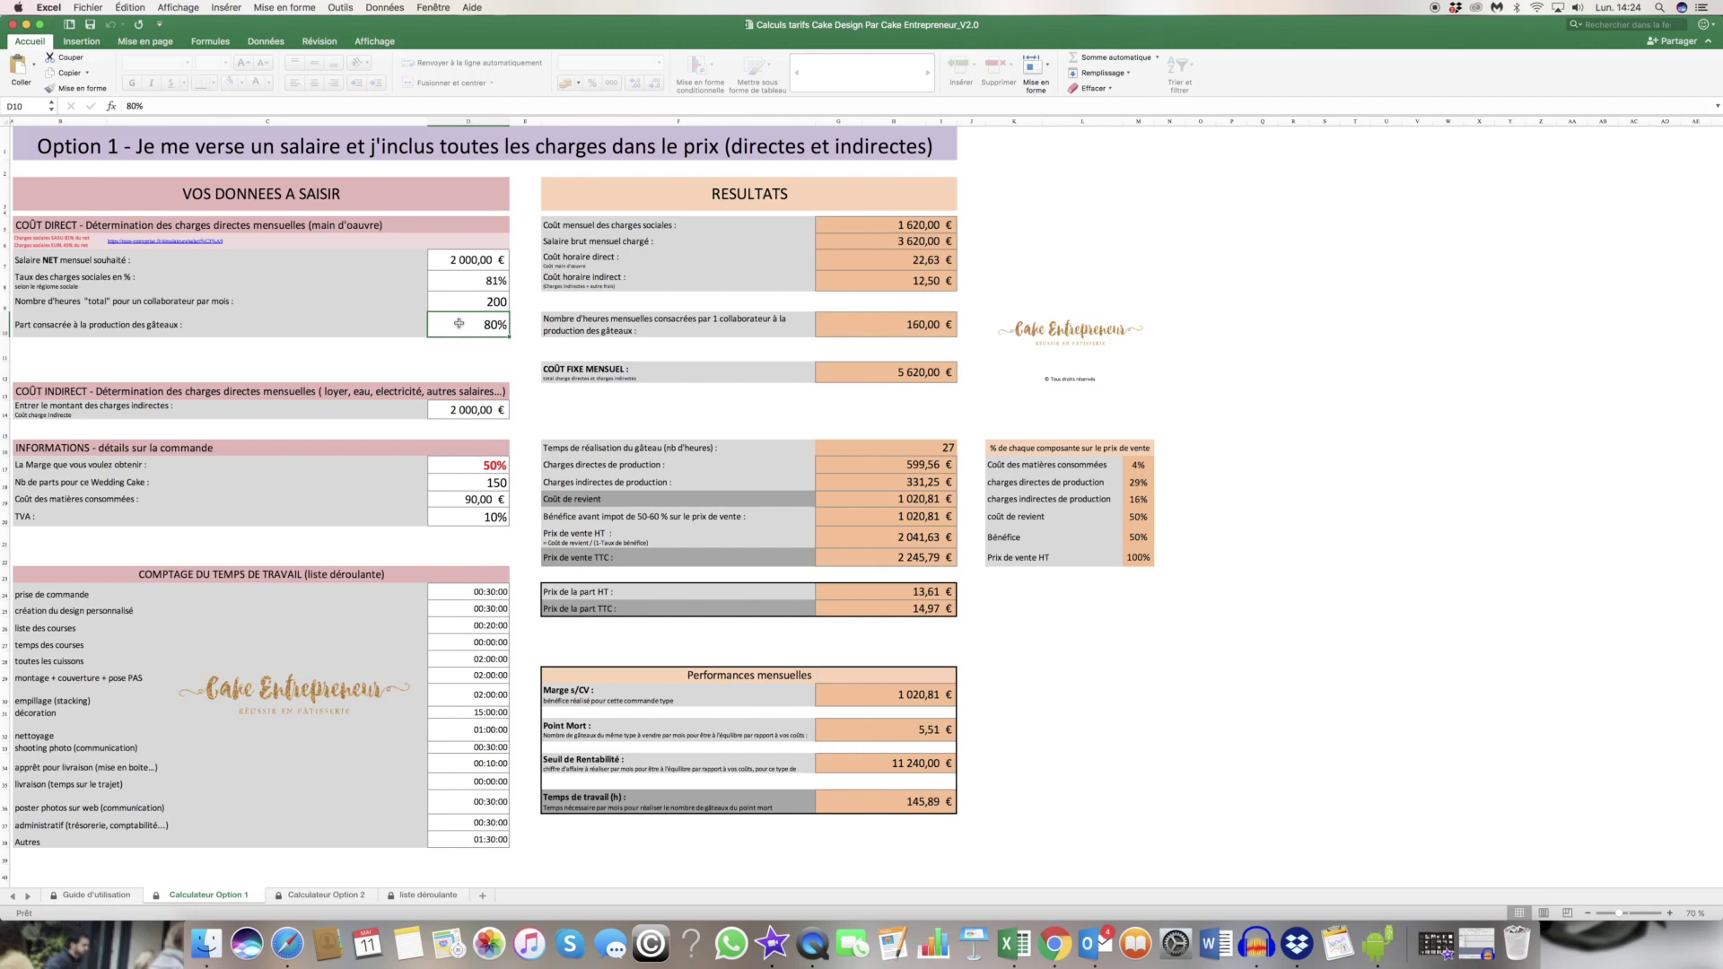
left_click(431, 302)
left_click(463, 321)
left_click(465, 412)
left_click(449, 257)
Review the order information inputs: desired margin, number of servings, cost of materials and TVA.
left_click_drag(26, 449, 506, 518)
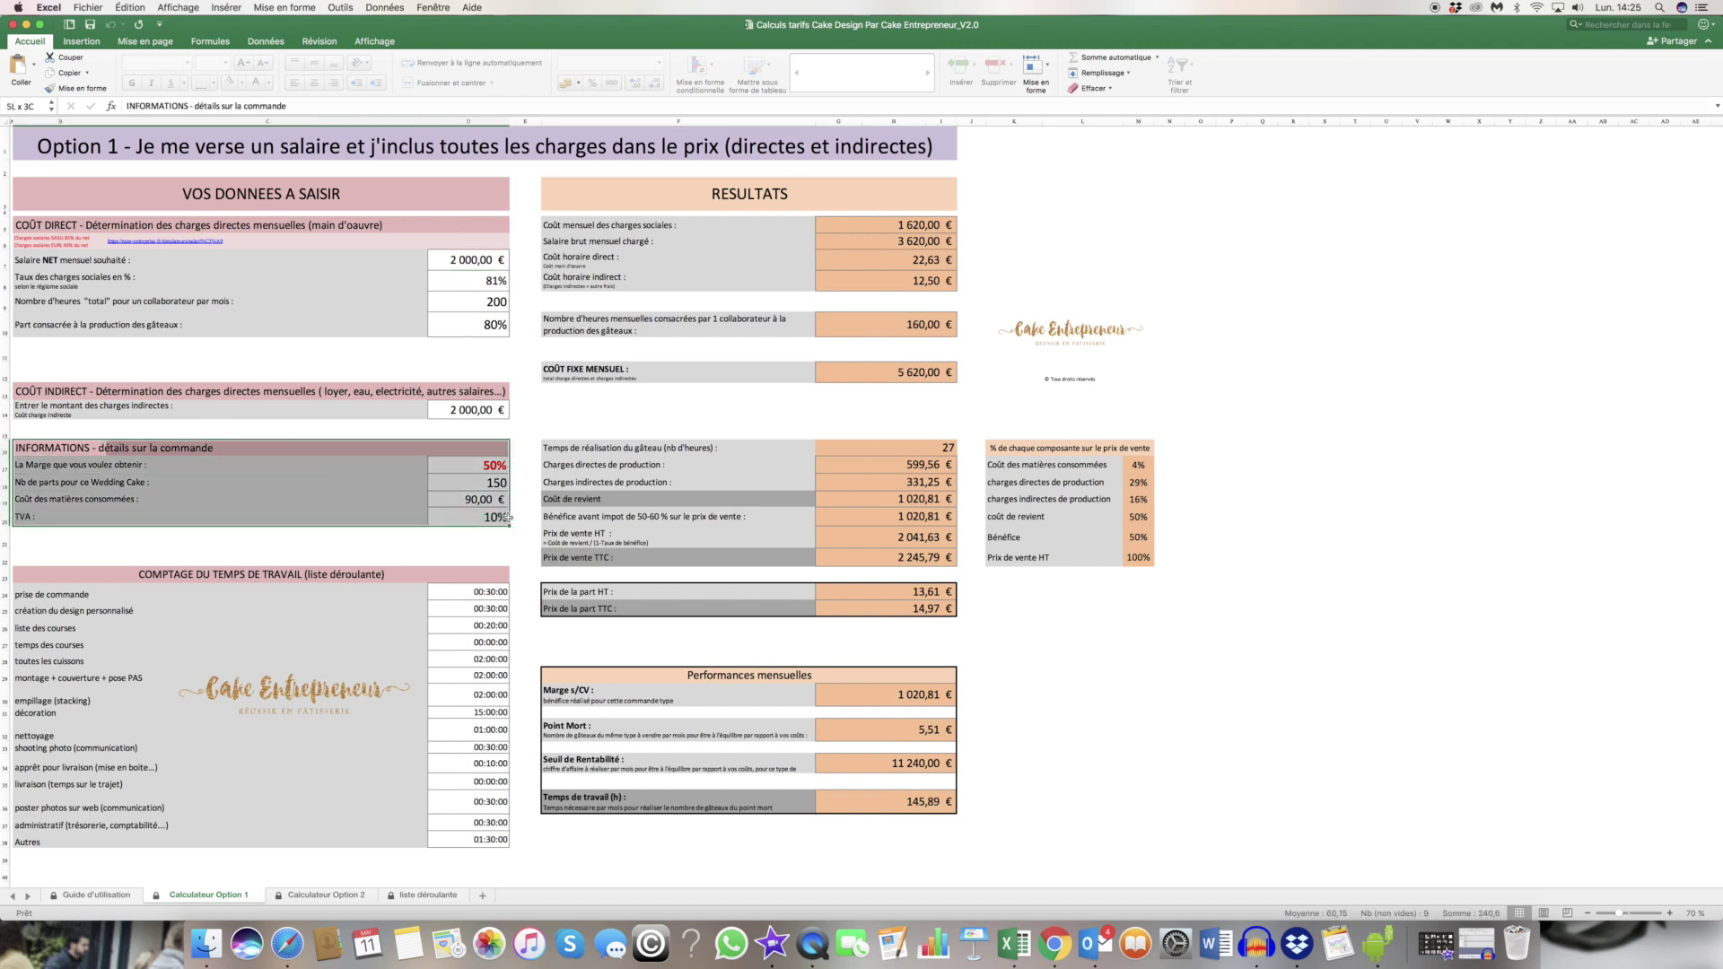
left_click(181, 466)
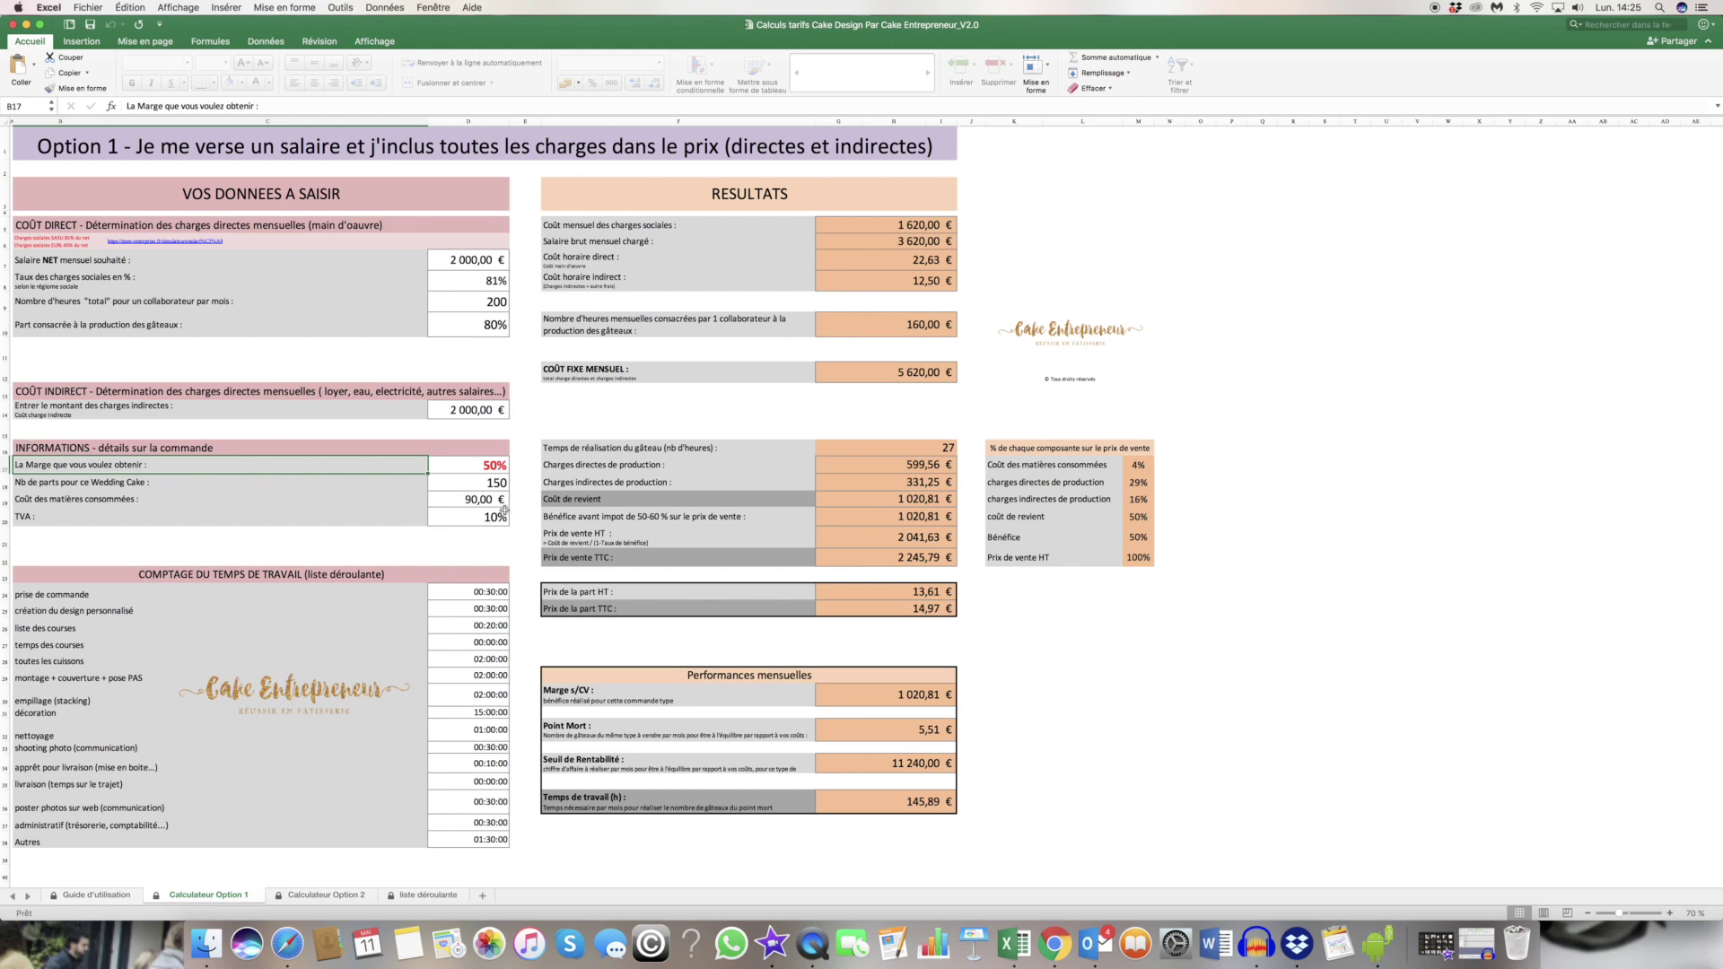
left_click(471, 482)
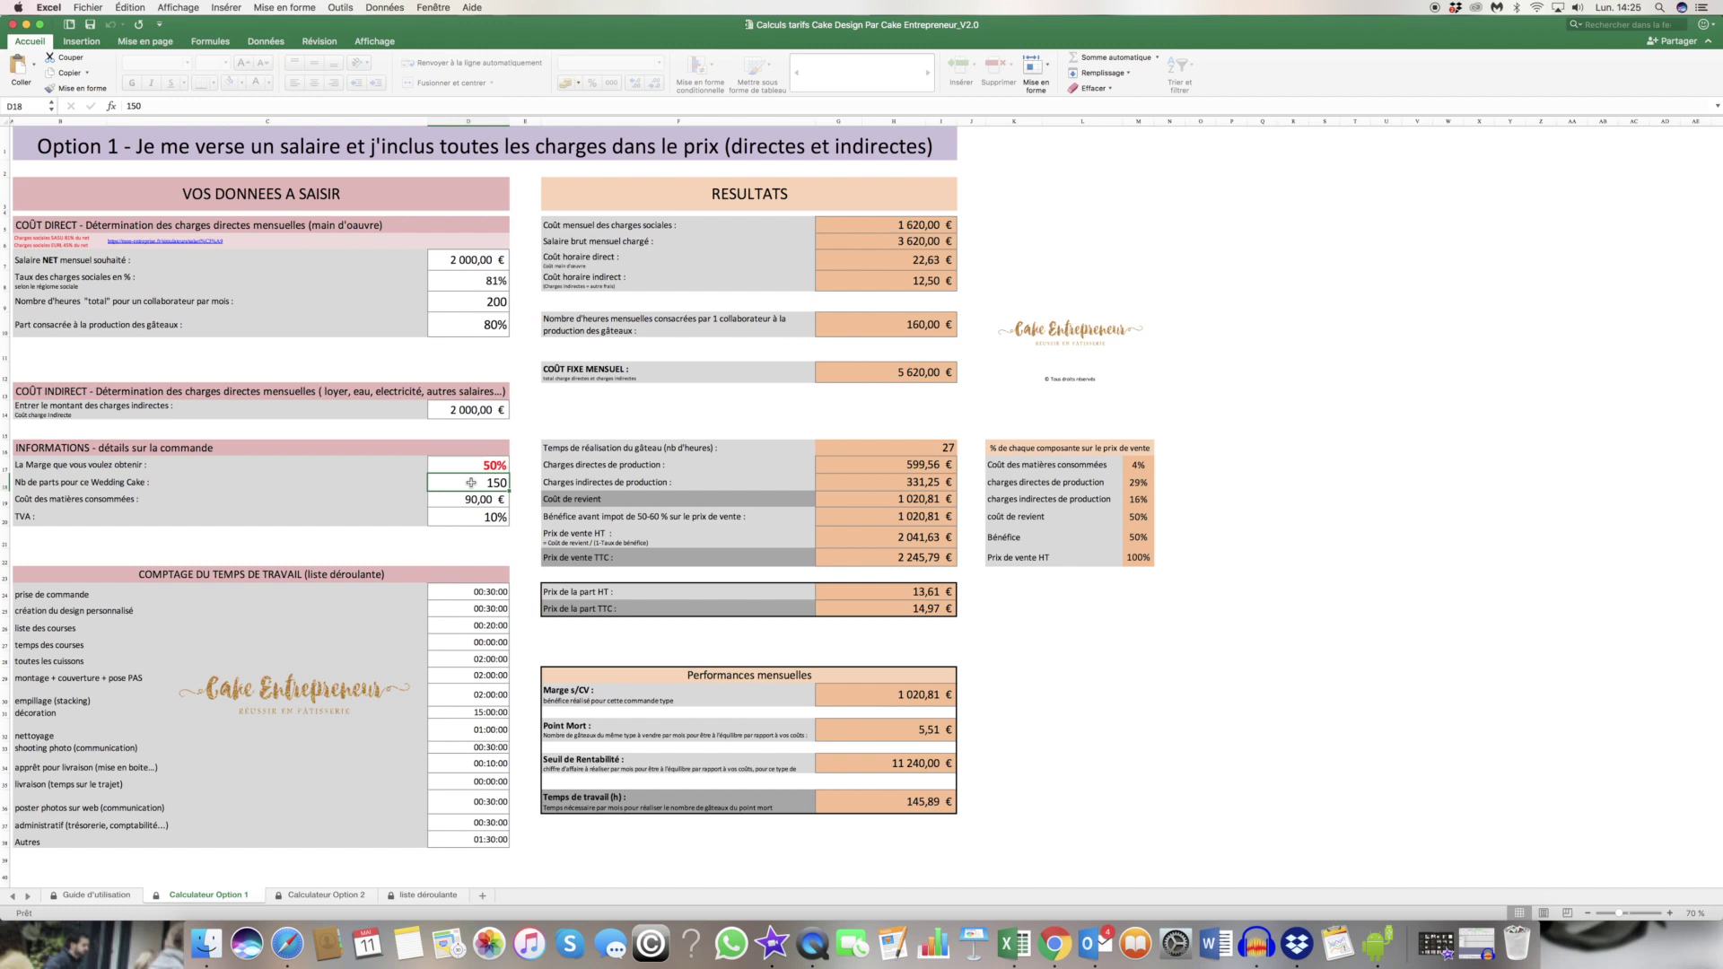
left_click(485, 499)
left_click(458, 519)
Examine the working time entries, then the source list of actions on the liste déroulante sheet.
left_click_drag(461, 593, 475, 840)
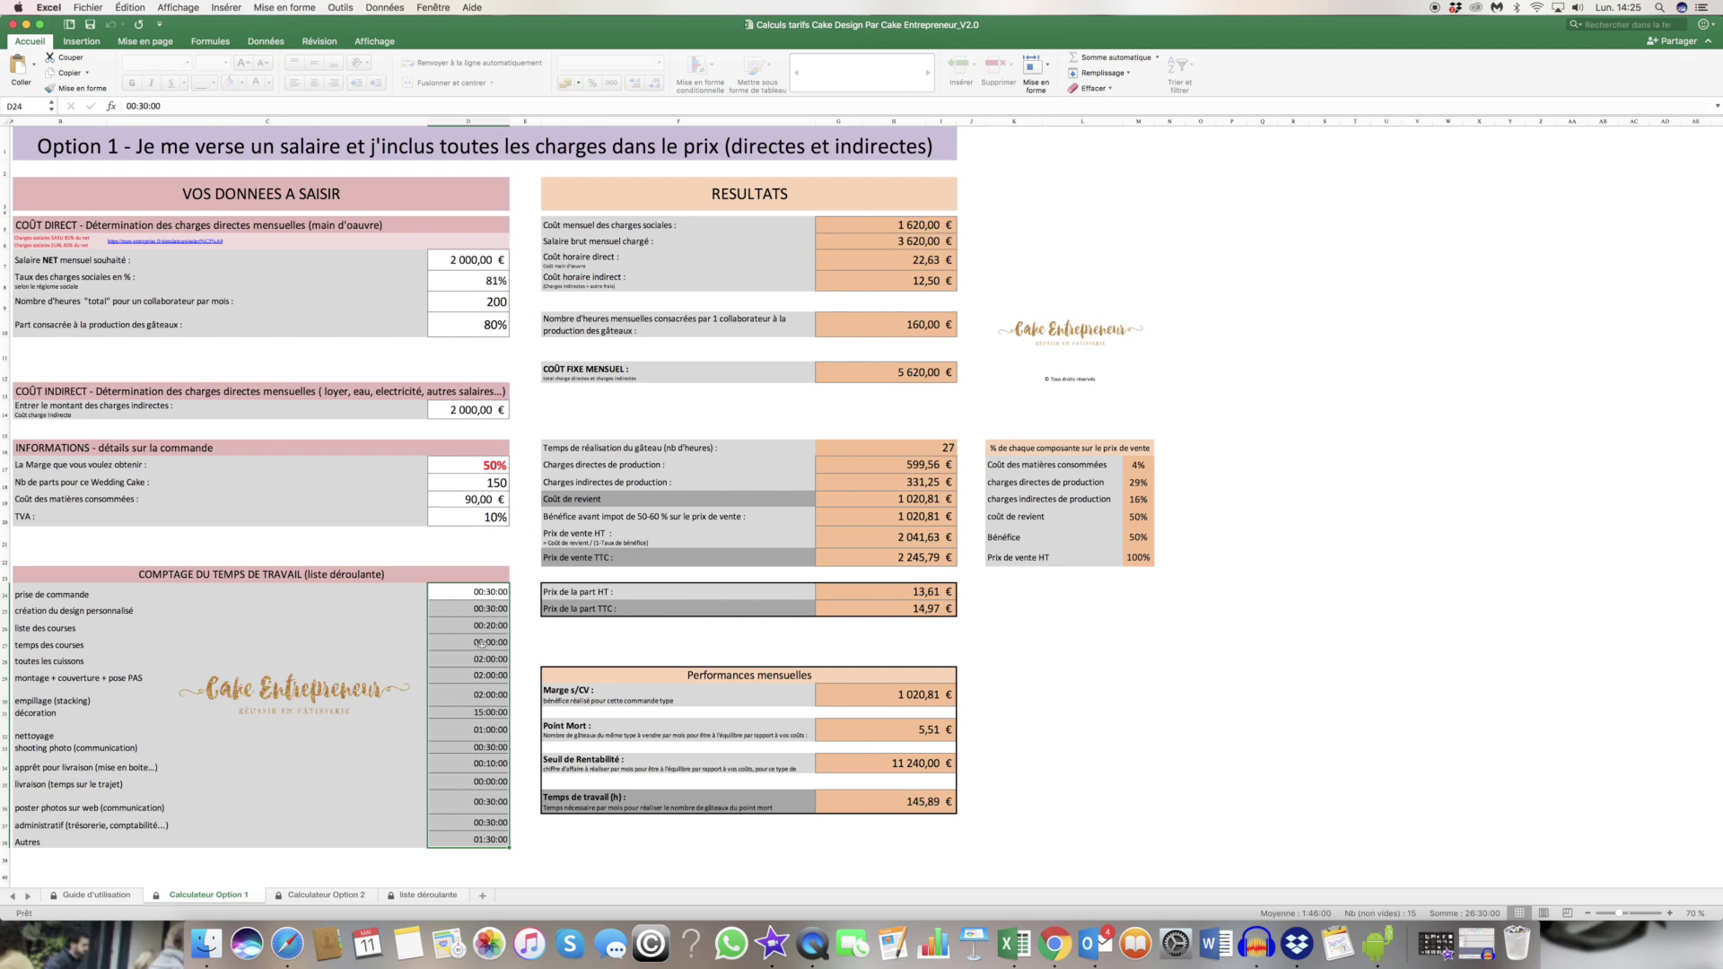
left_click(412, 896)
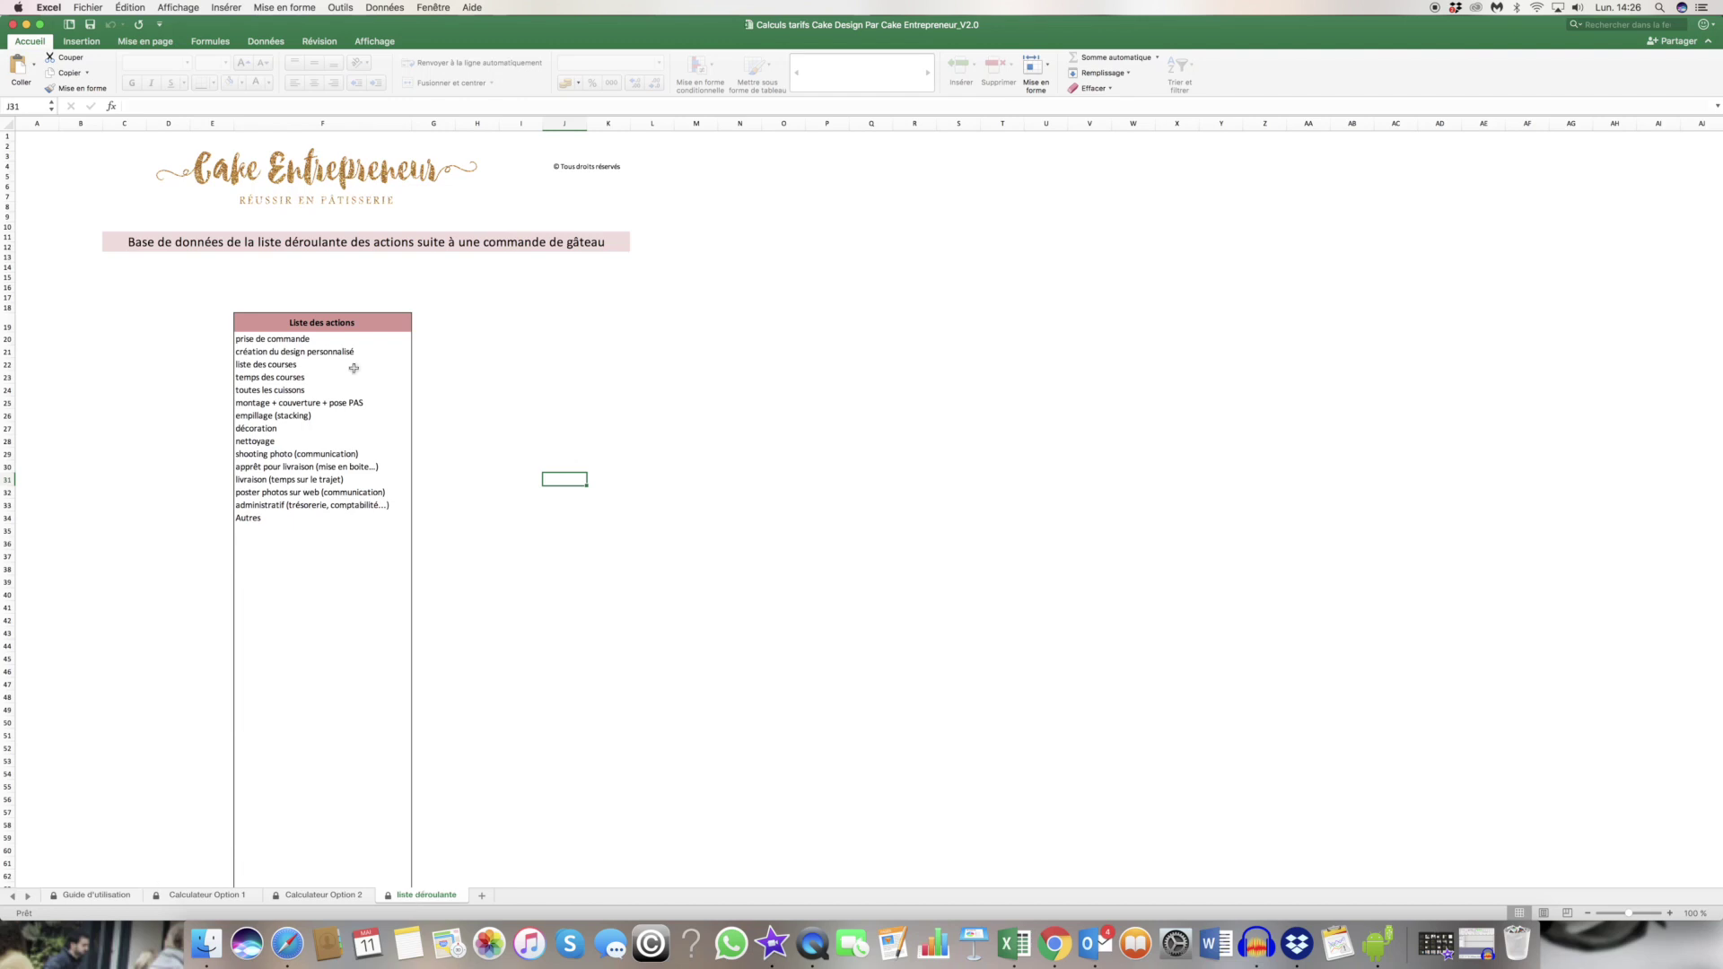
left_click_drag(288, 339, 289, 867)
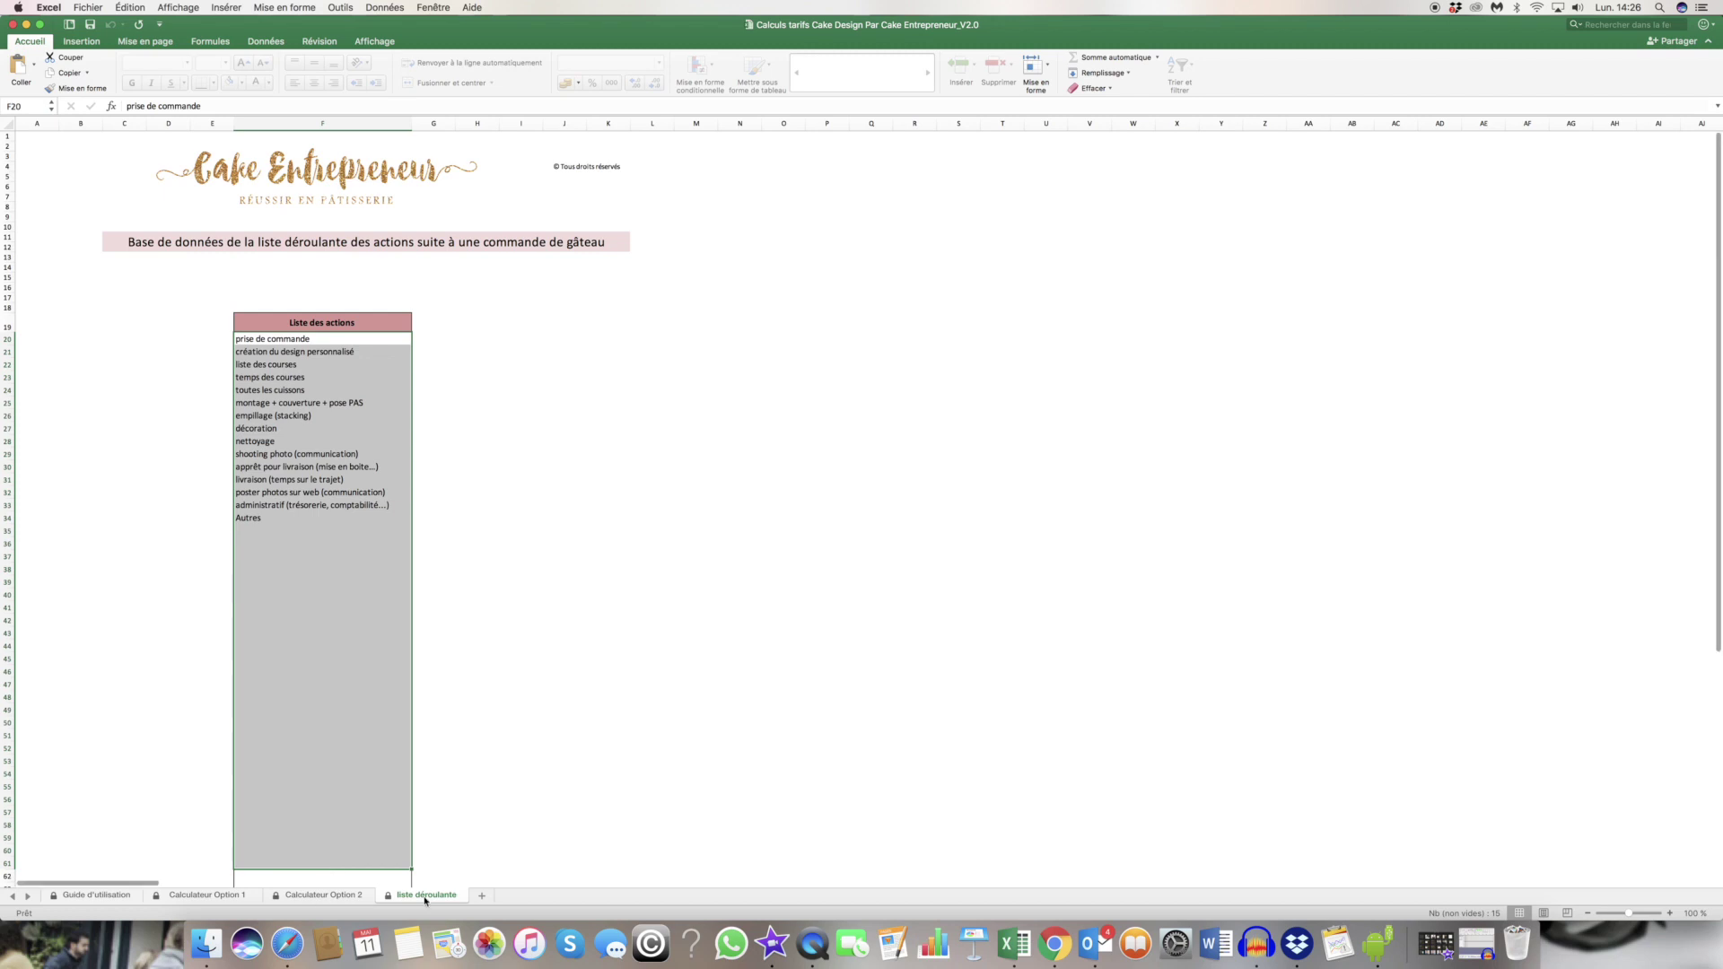
On the Calculateur Option 1 sheet, view the action choices offered for the "shooting photo (communication)" row without changing it.
left_click(211, 894)
scroll(265, 733, "down", 2)
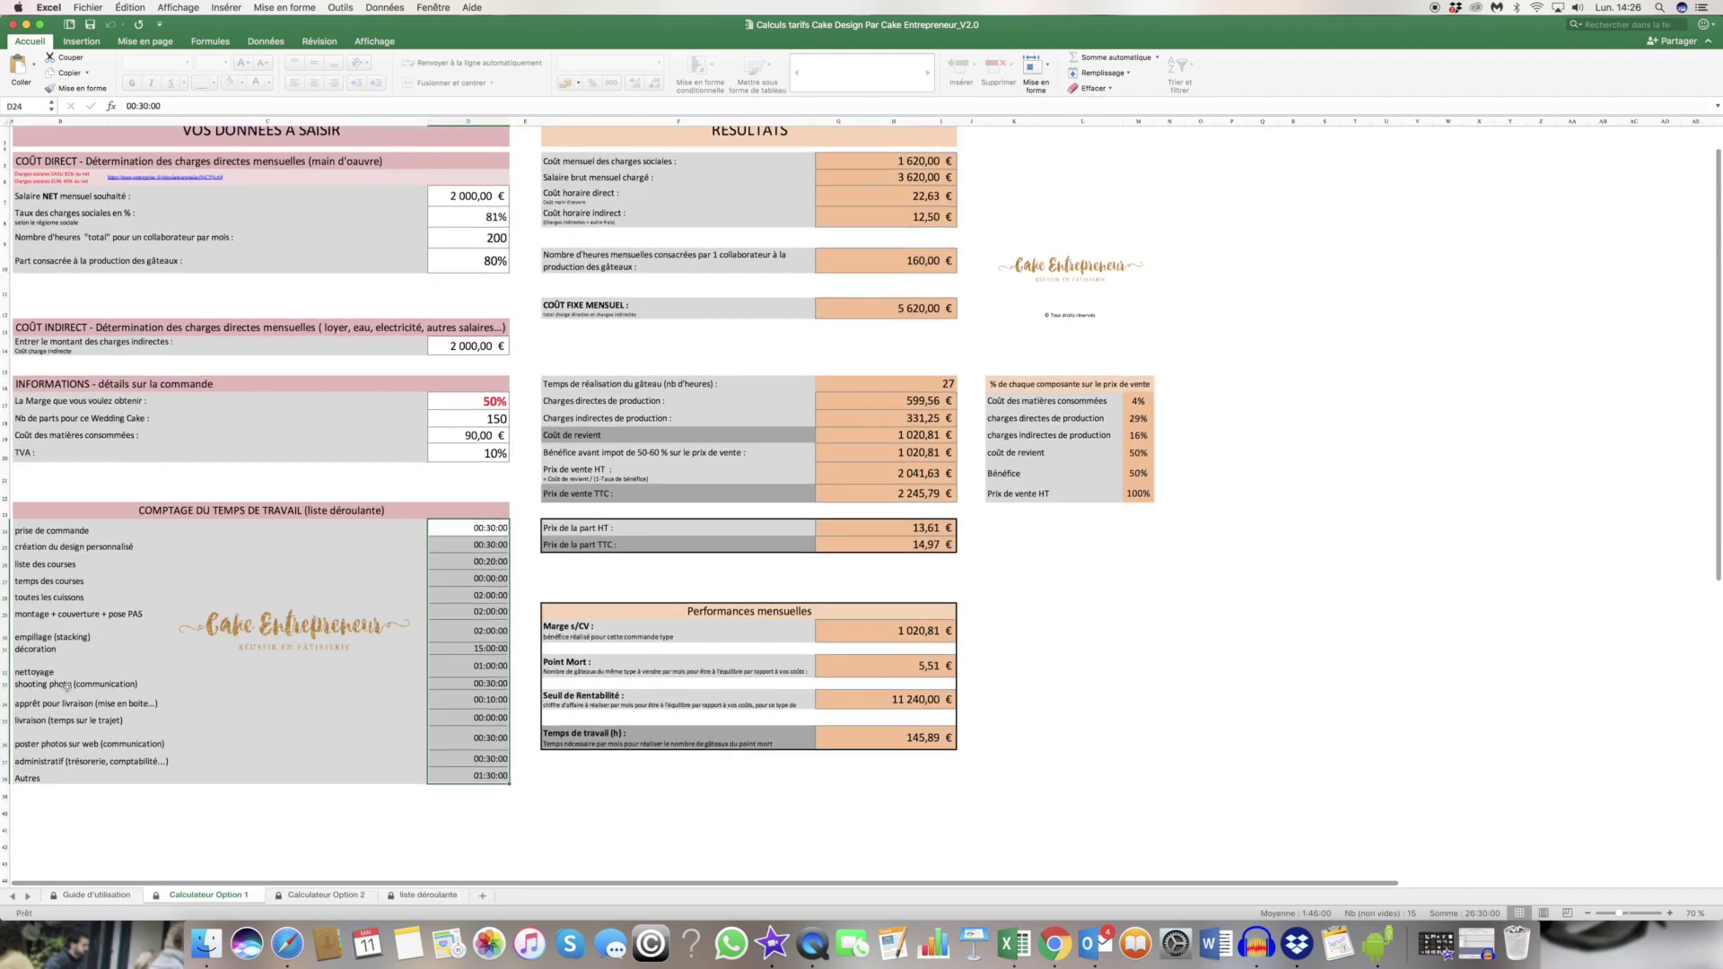
left_click(351, 685)
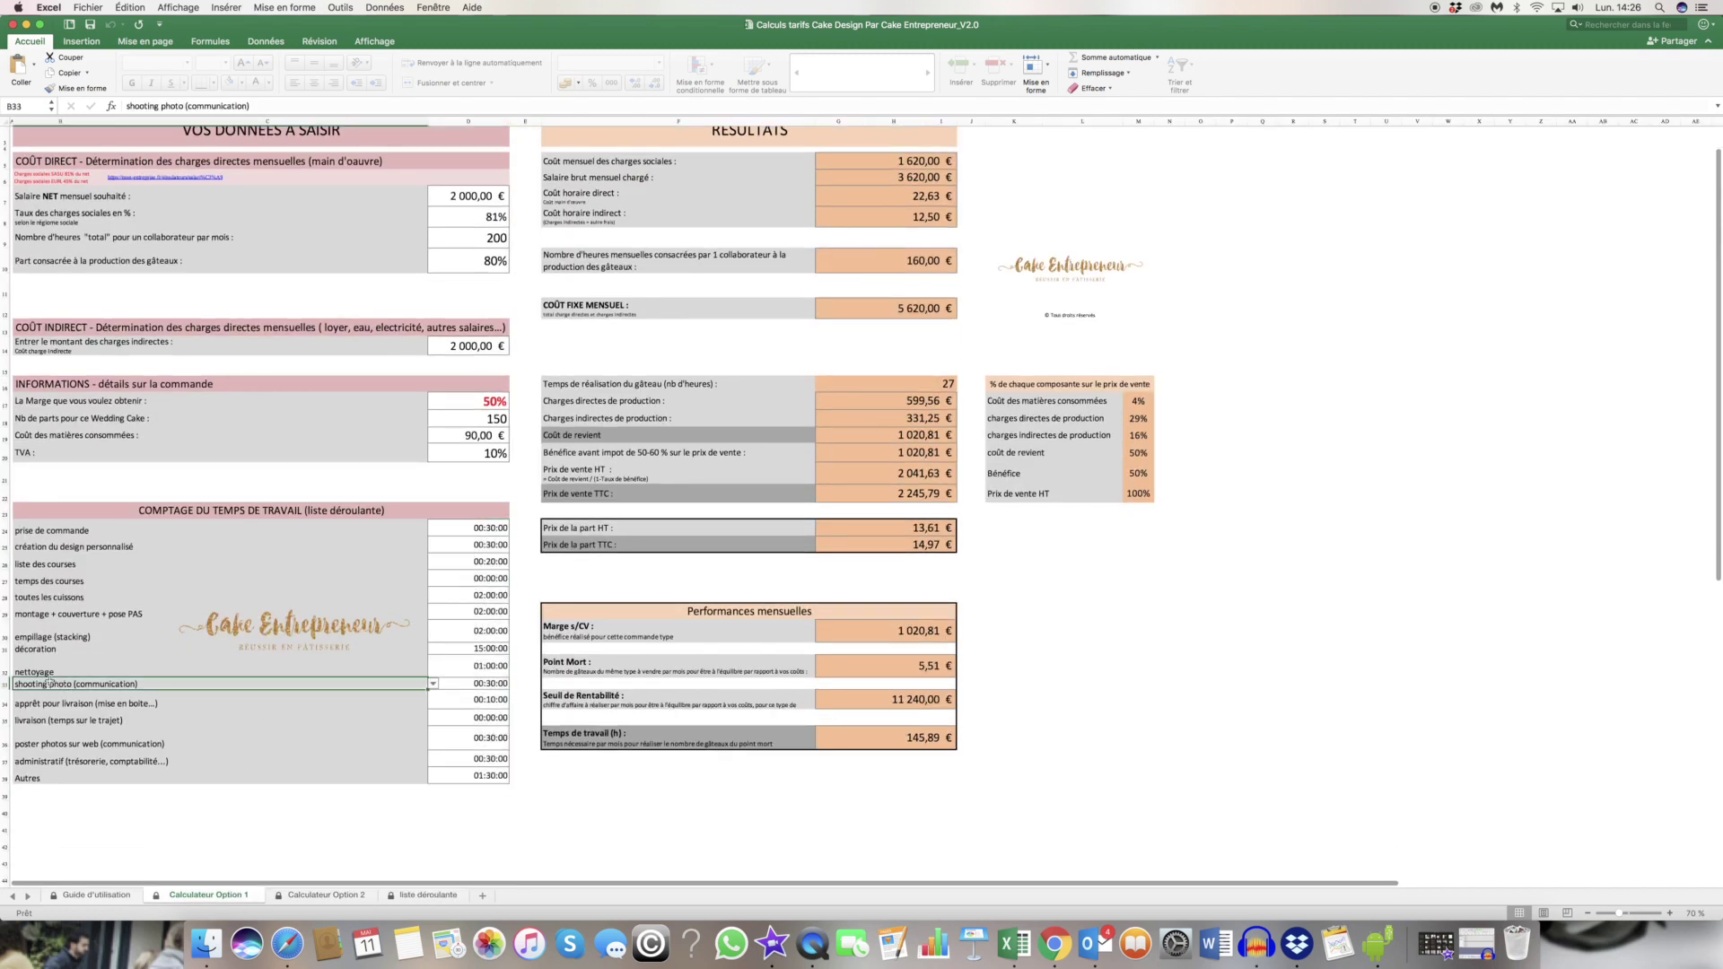
left_click(434, 685)
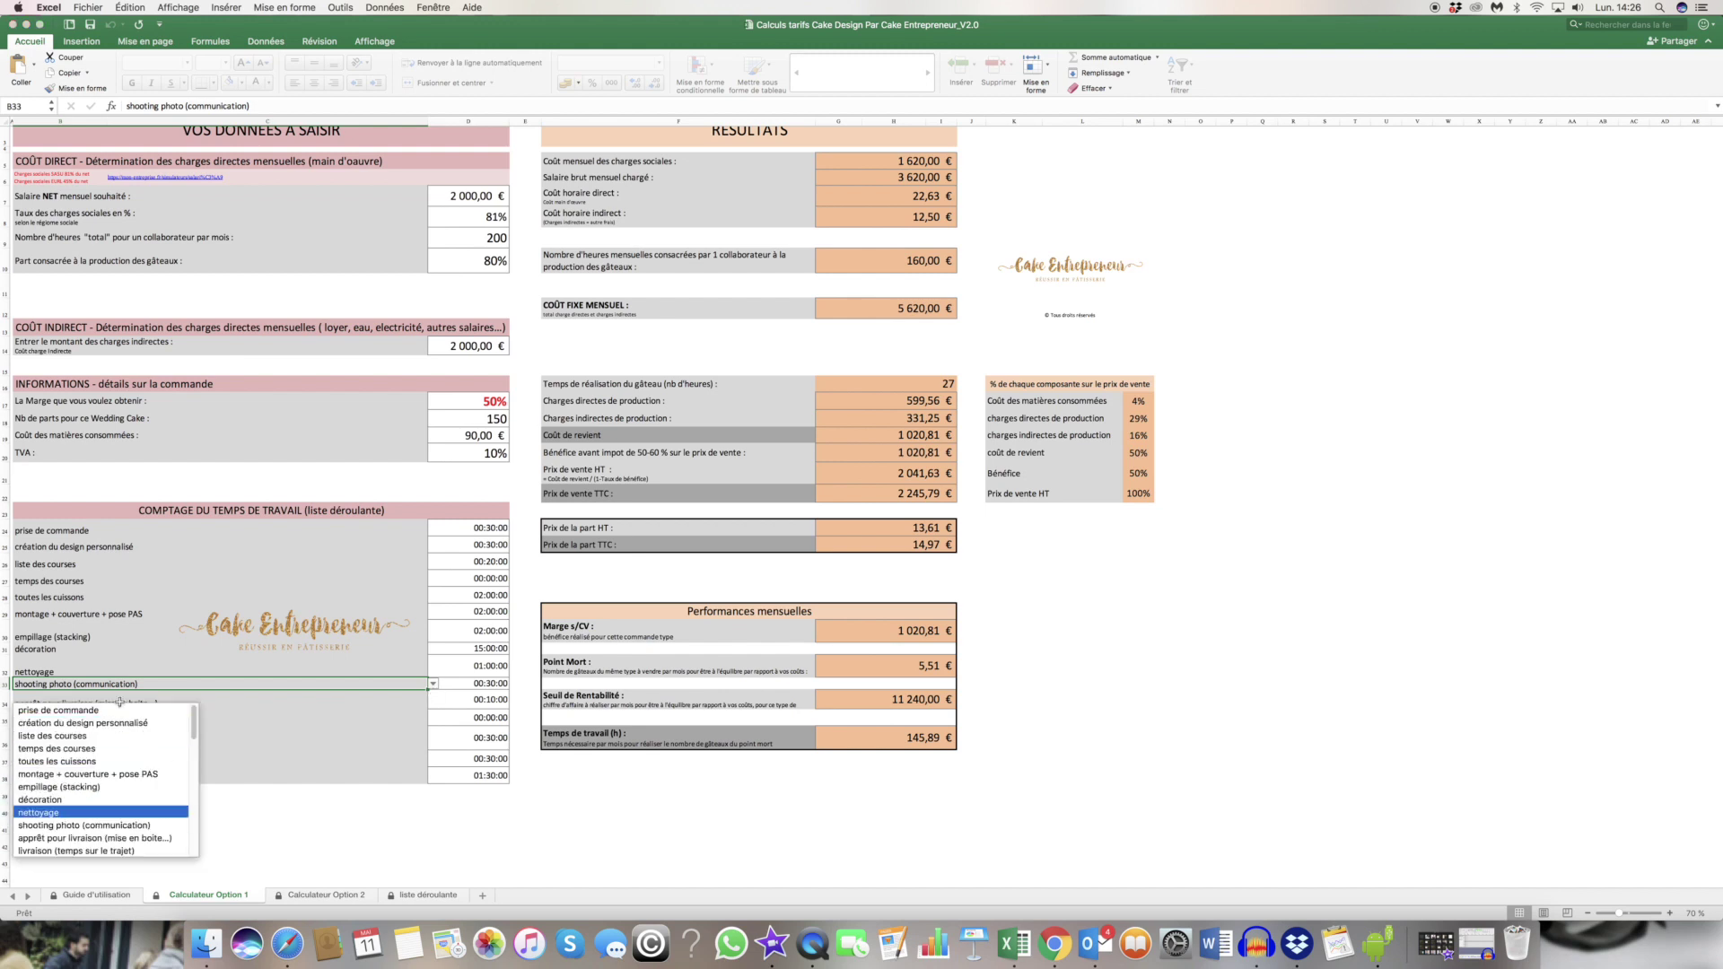
left_click(82, 683)
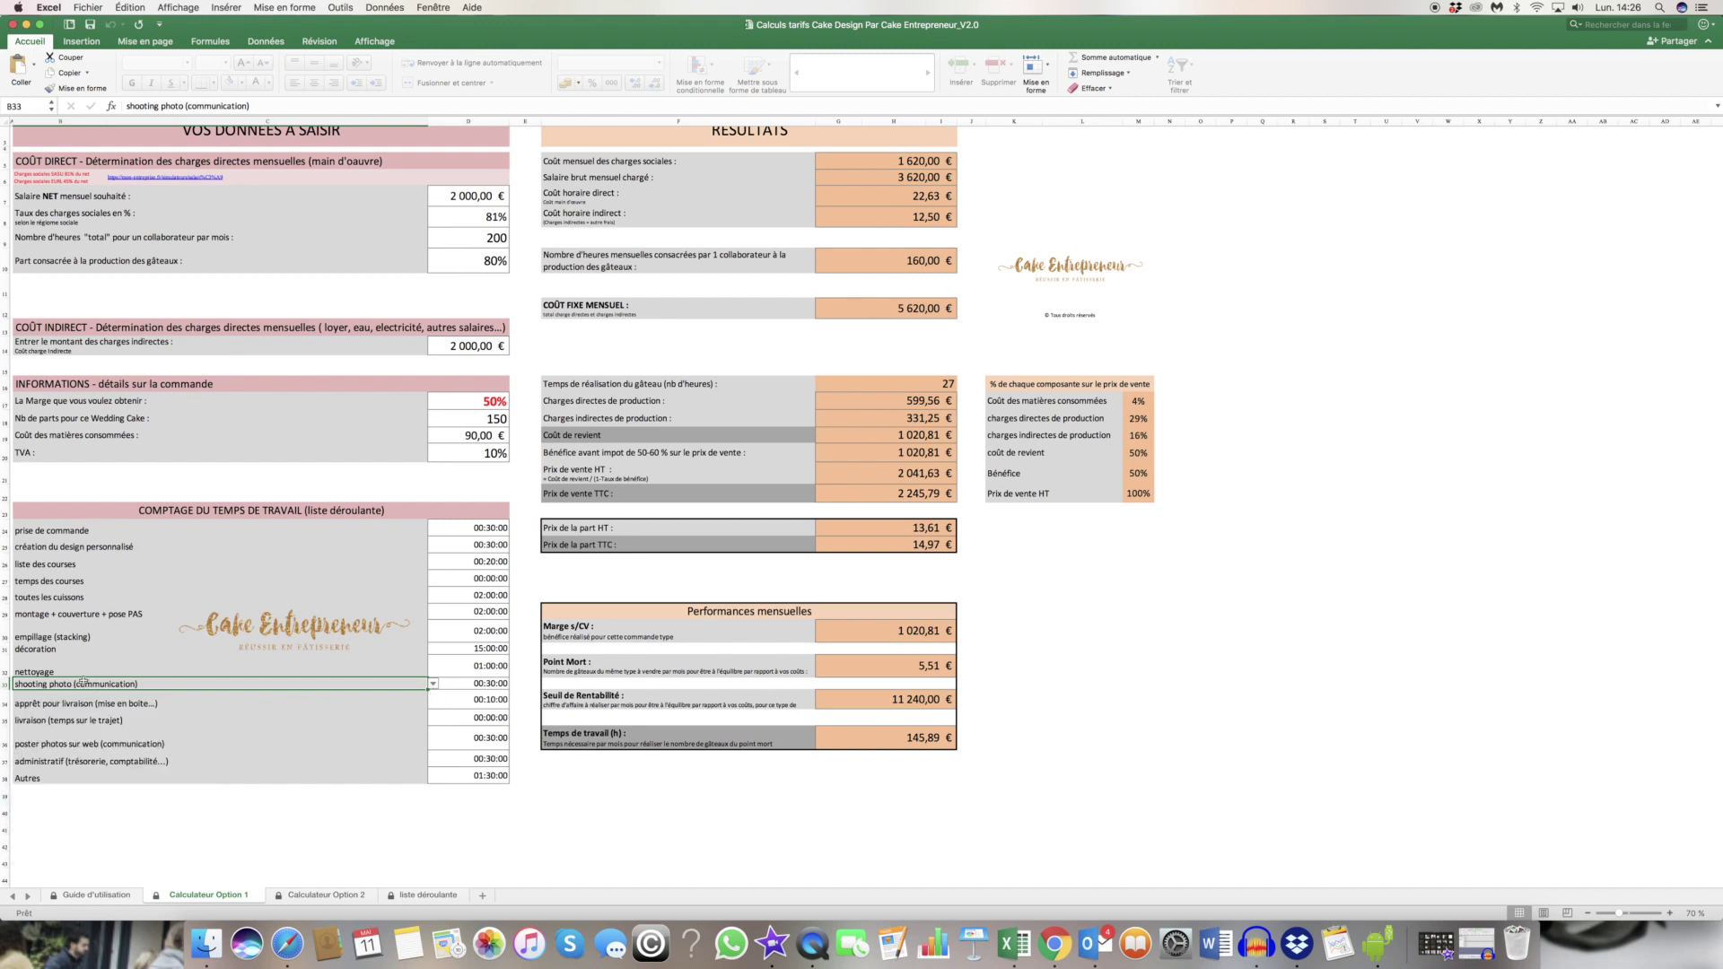
Check all the task durations in the working time table against the cake's production time in the results.
left_click(478, 531)
left_click_drag(478, 544, 500, 777)
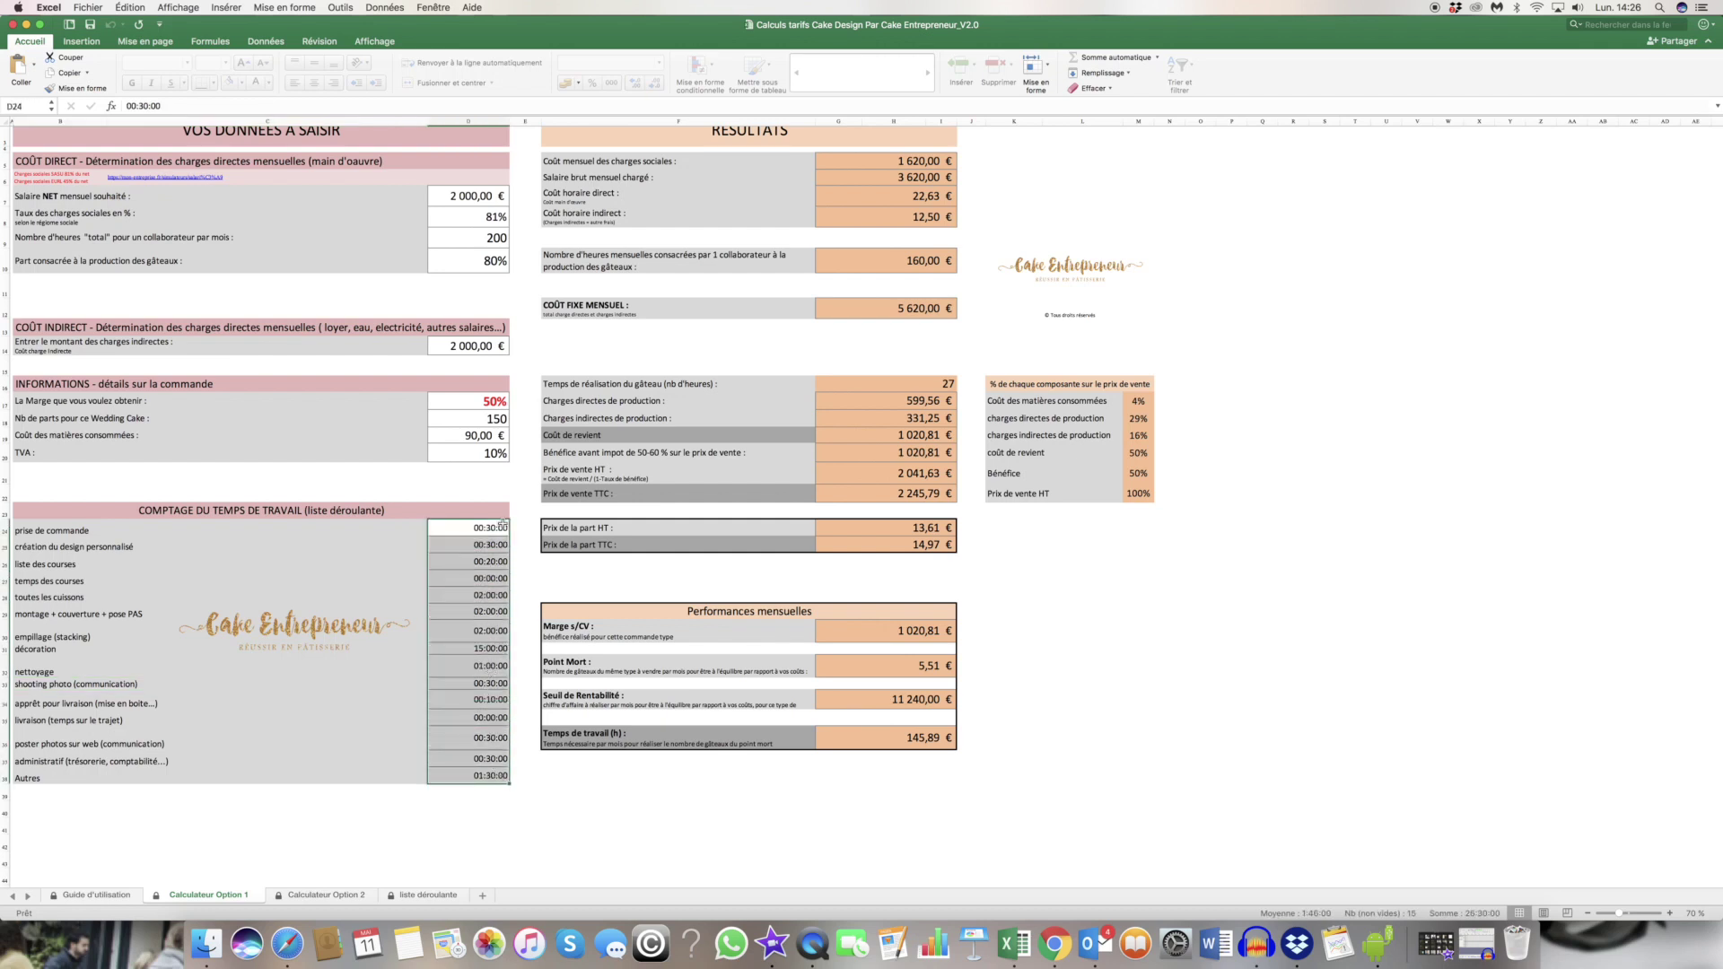
left_click(895, 386)
scroll(896, 386, "up", 3)
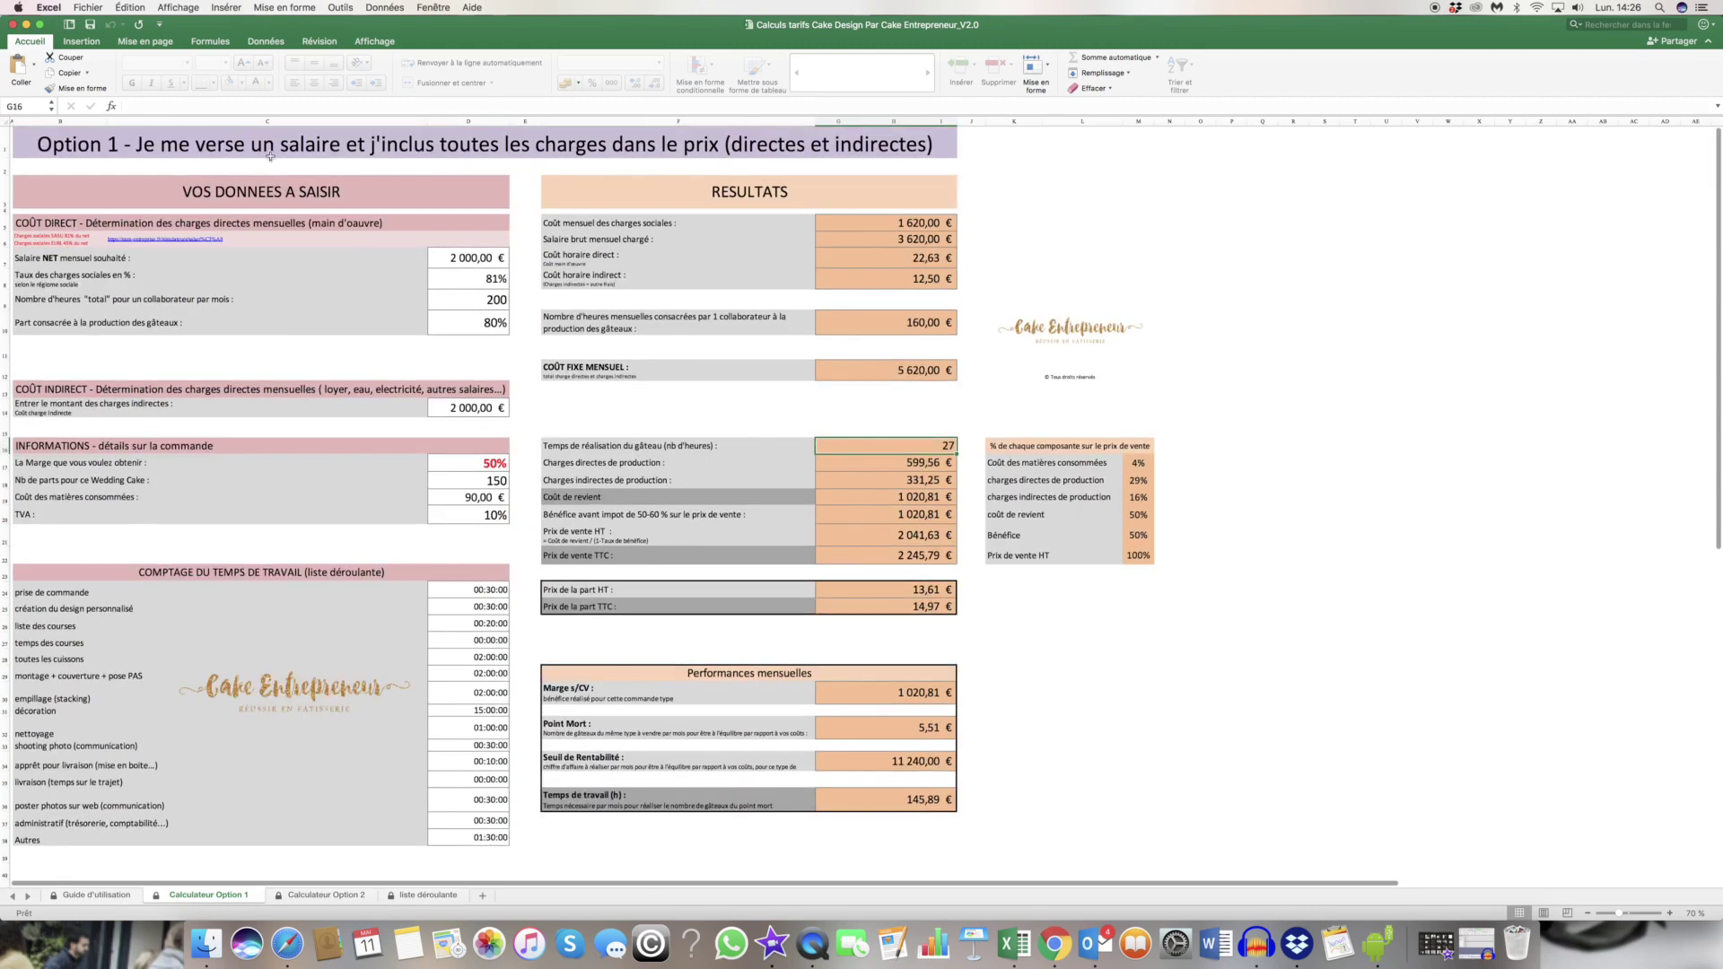
Select the whole data entry area, the whole results area, and finally the "RESULTATS" heading.
left_click_drag(27, 184, 195, 886)
left_click_drag(544, 177, 1038, 825)
left_click(644, 199)
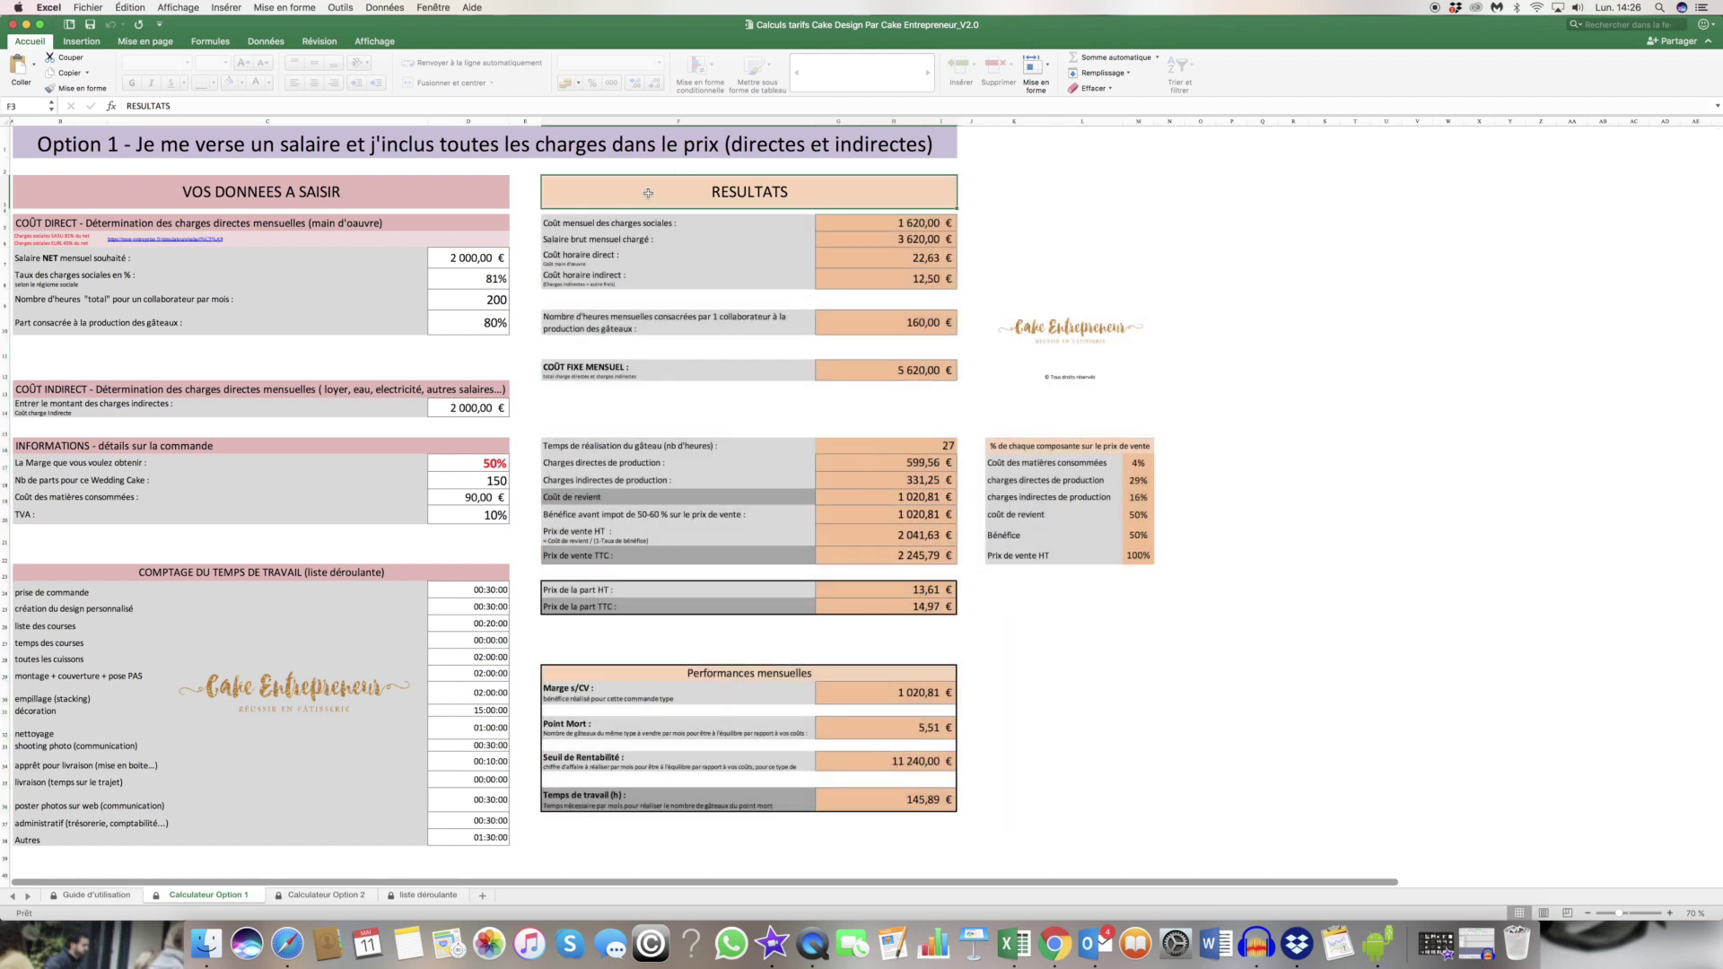
Examine the monthly social charges, gross loaded salary and direct hourly cost results in relation to the net salary input.
left_click(903, 223)
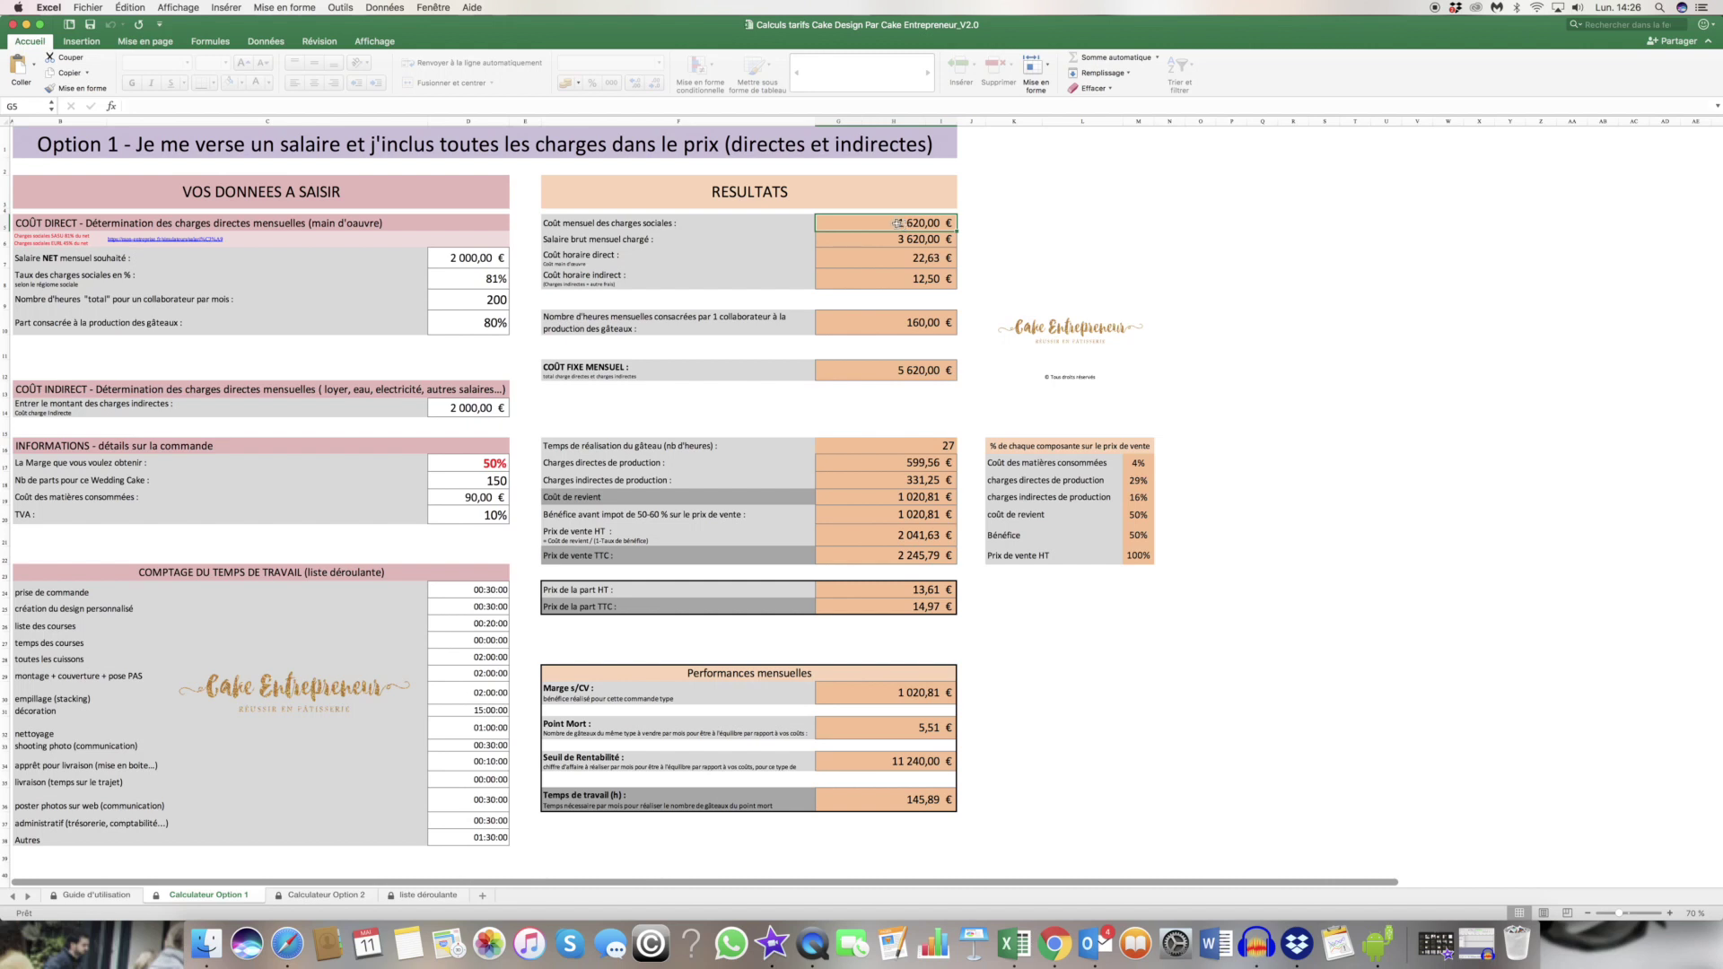
left_click(465, 257)
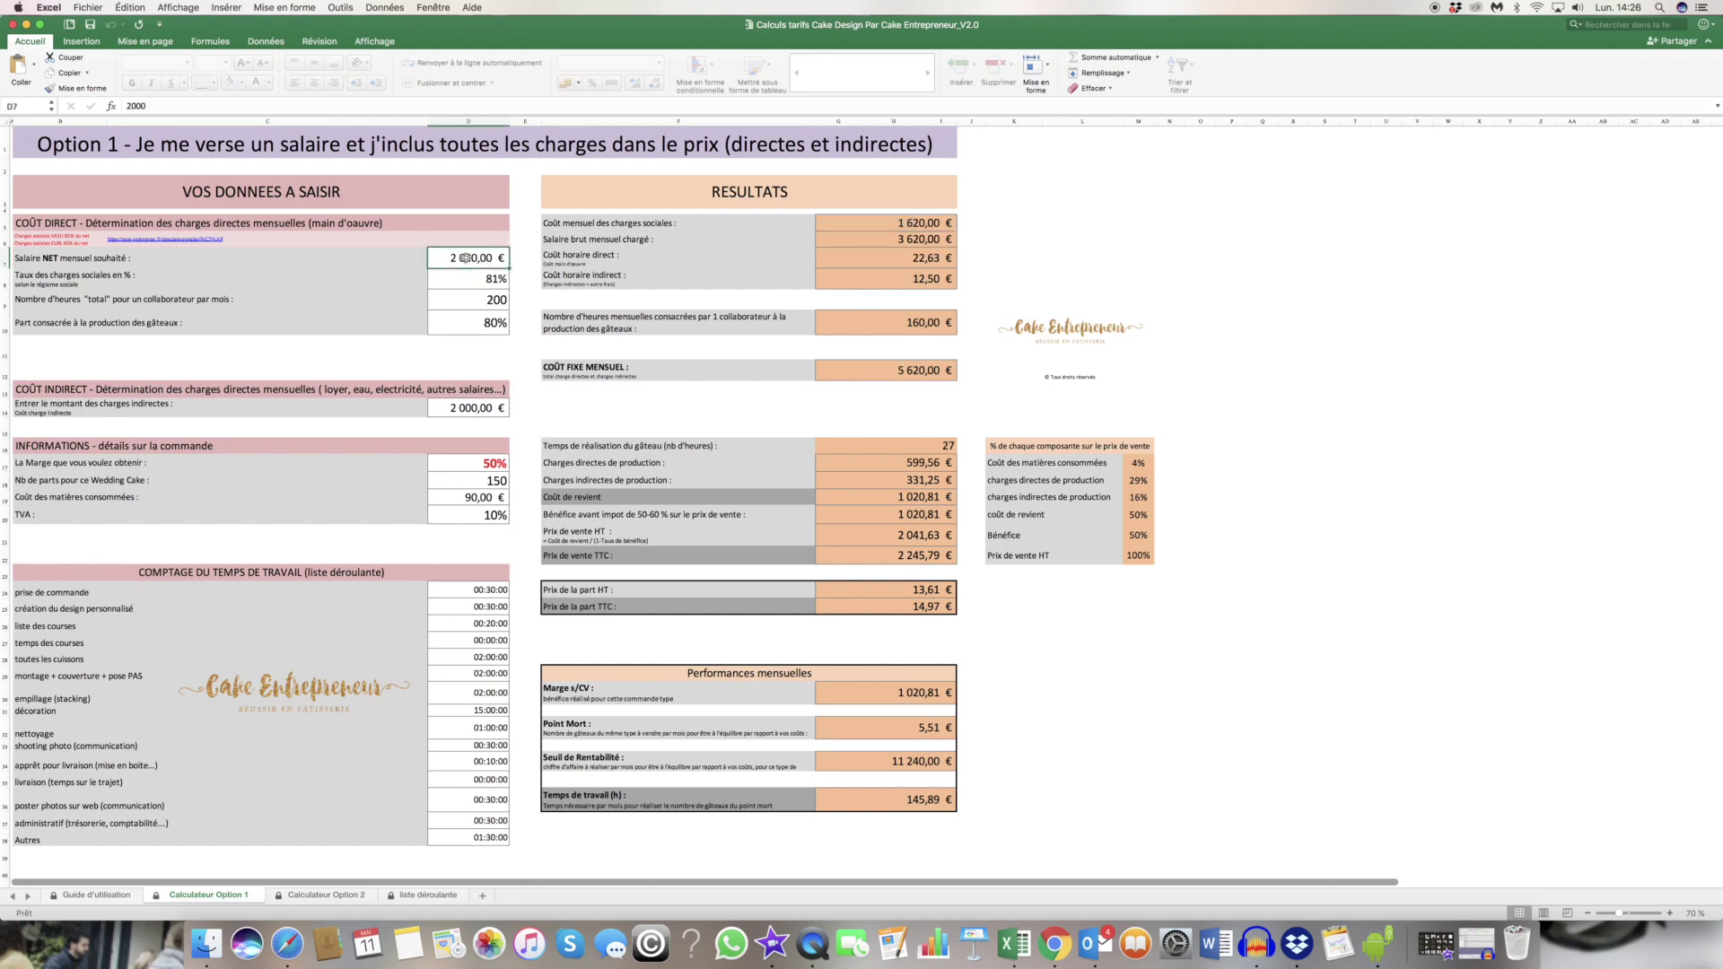
left_click(902, 223)
left_click(482, 262)
left_click(911, 239)
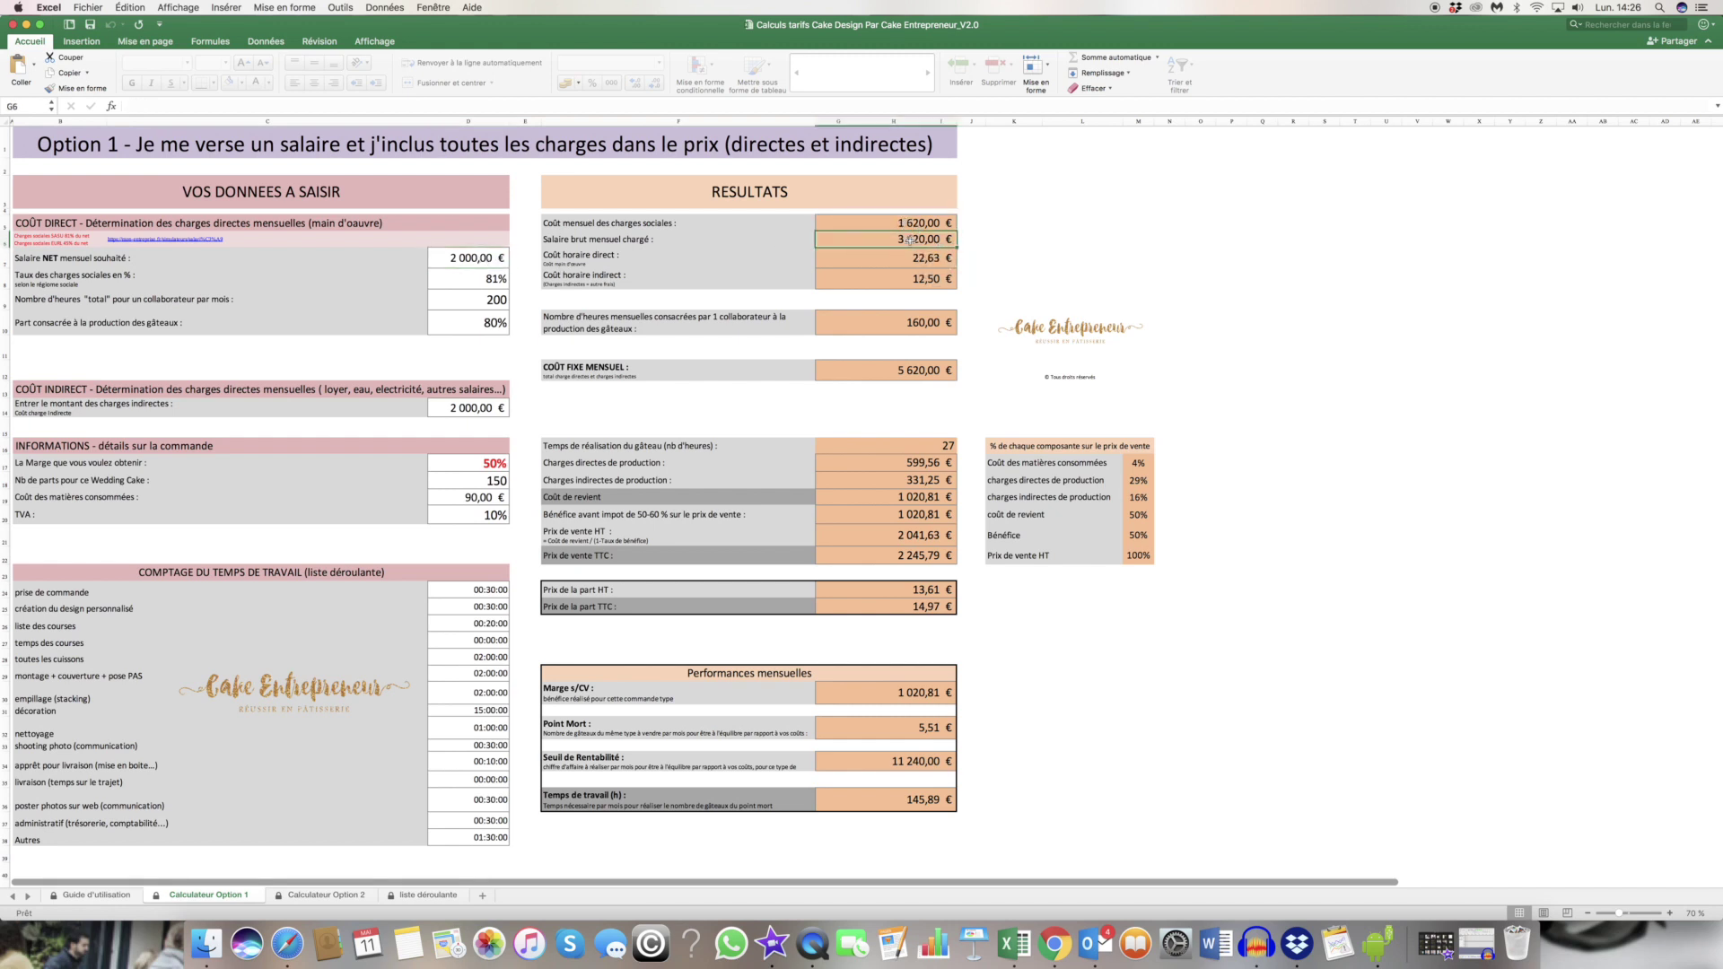
left_click(908, 260)
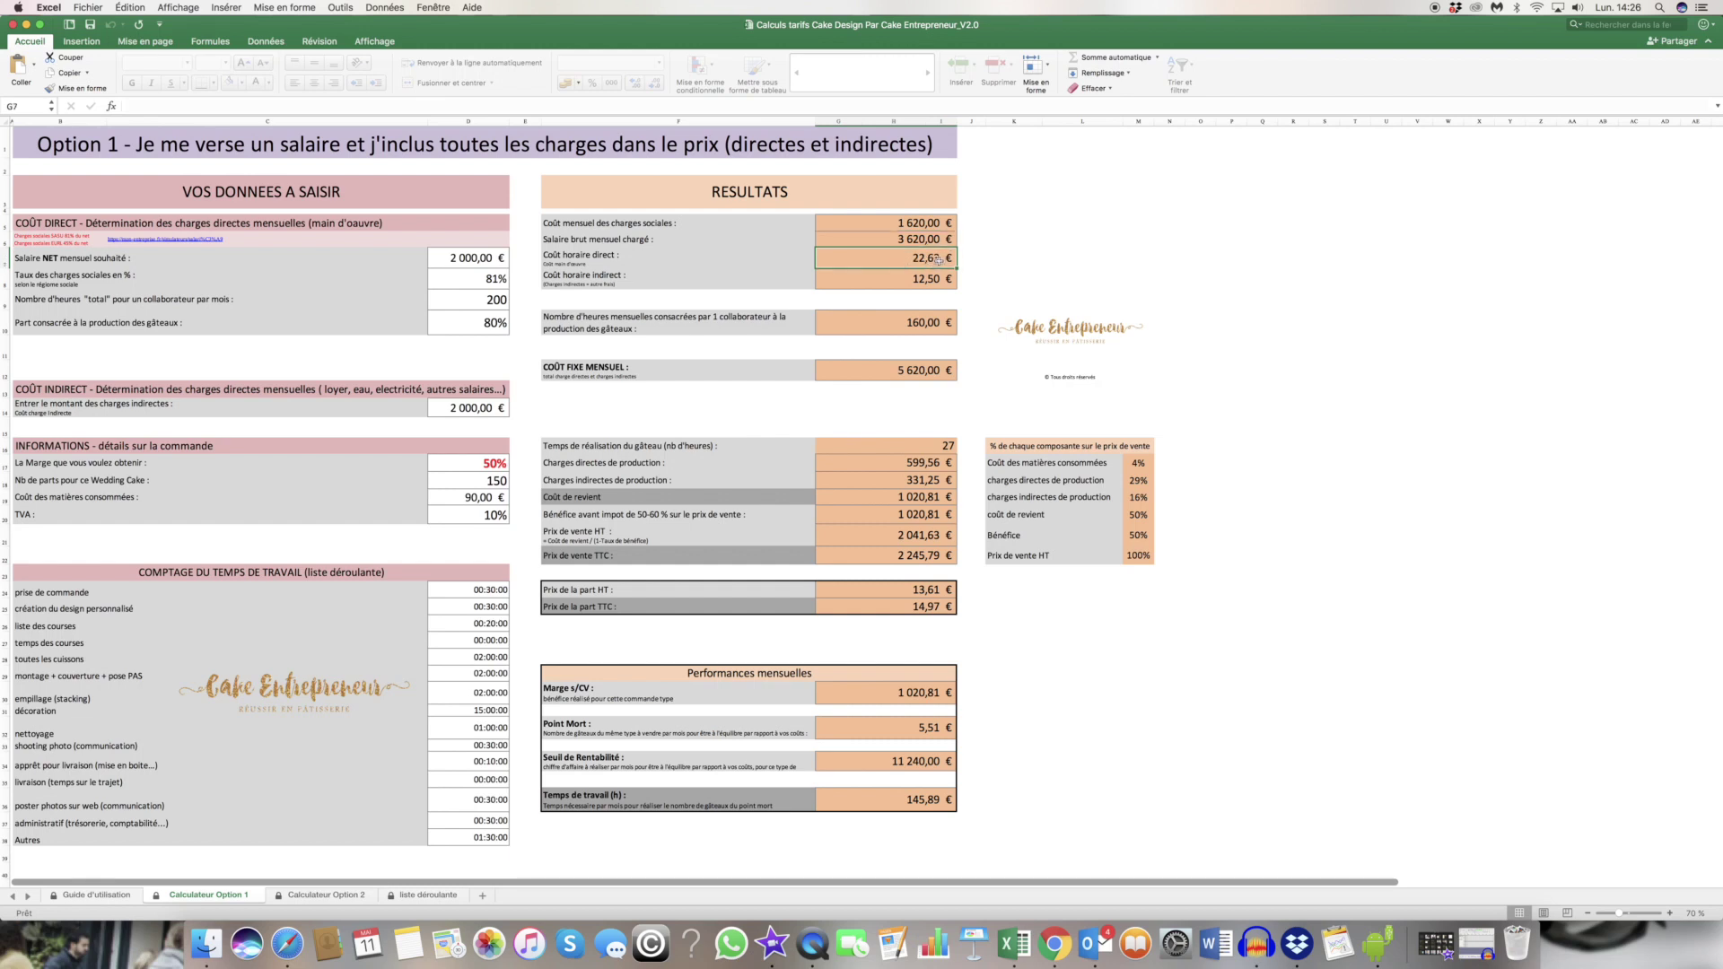
left_click(883, 240)
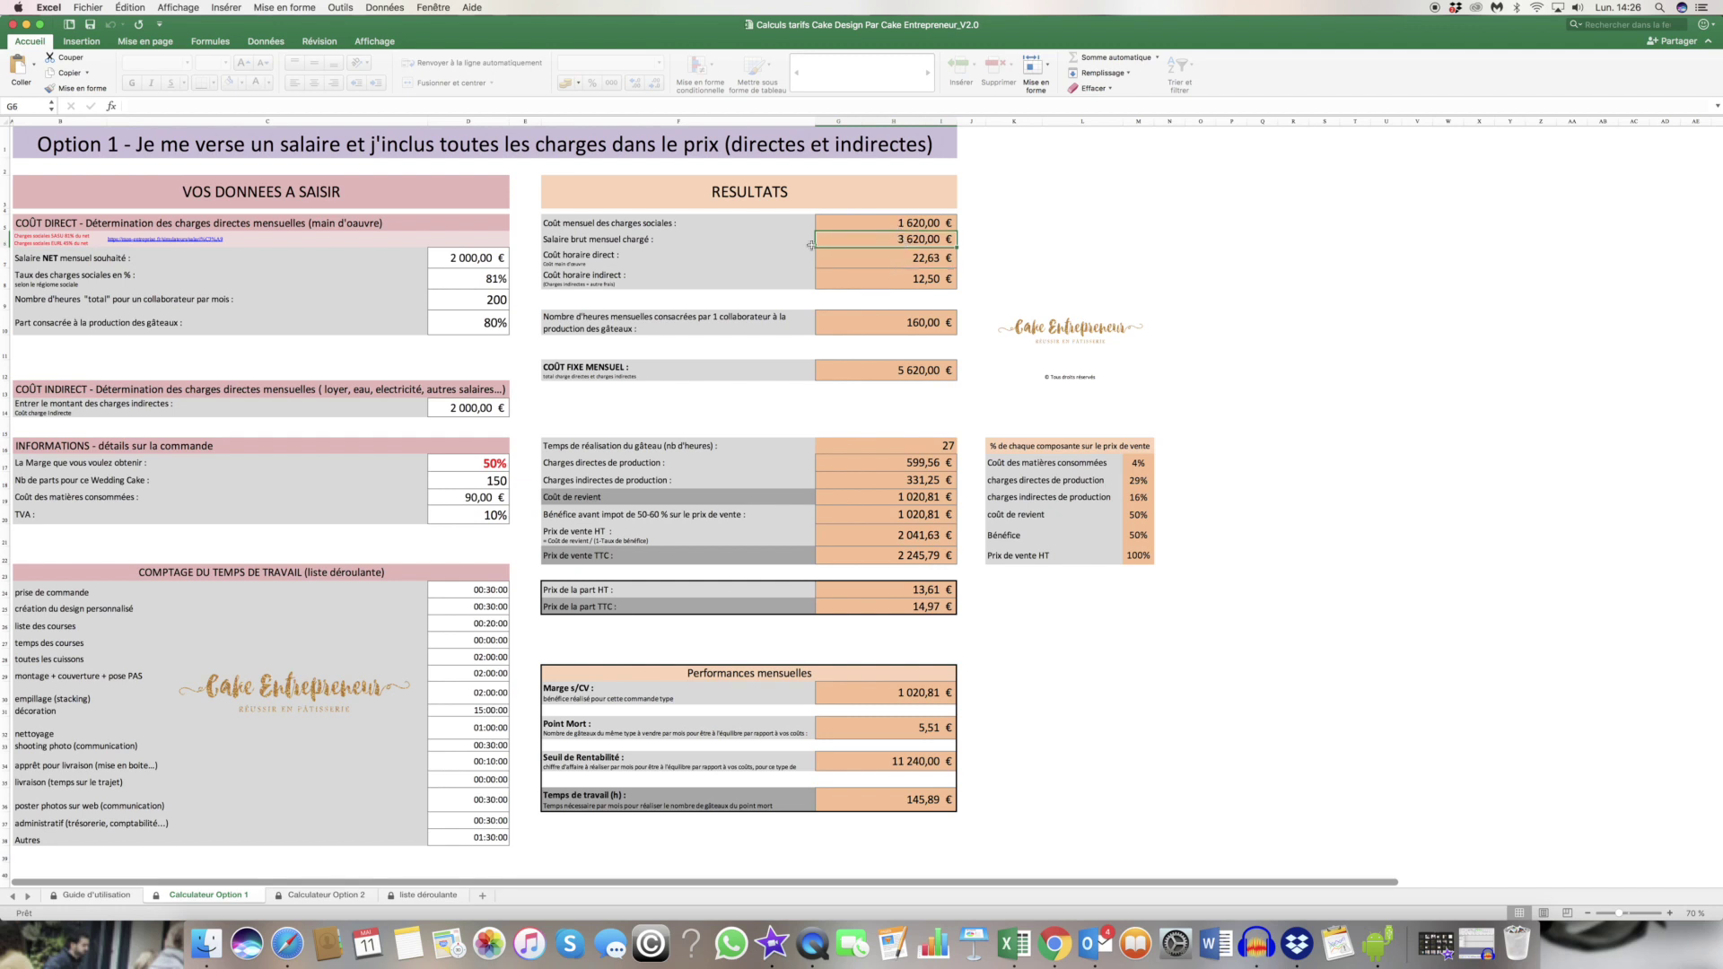
Compare the gross loaded monthly salary and the direct hourly cost with the monthly production hours per collaborator.
left_click_drag(888, 223, 888, 240)
left_click(884, 259)
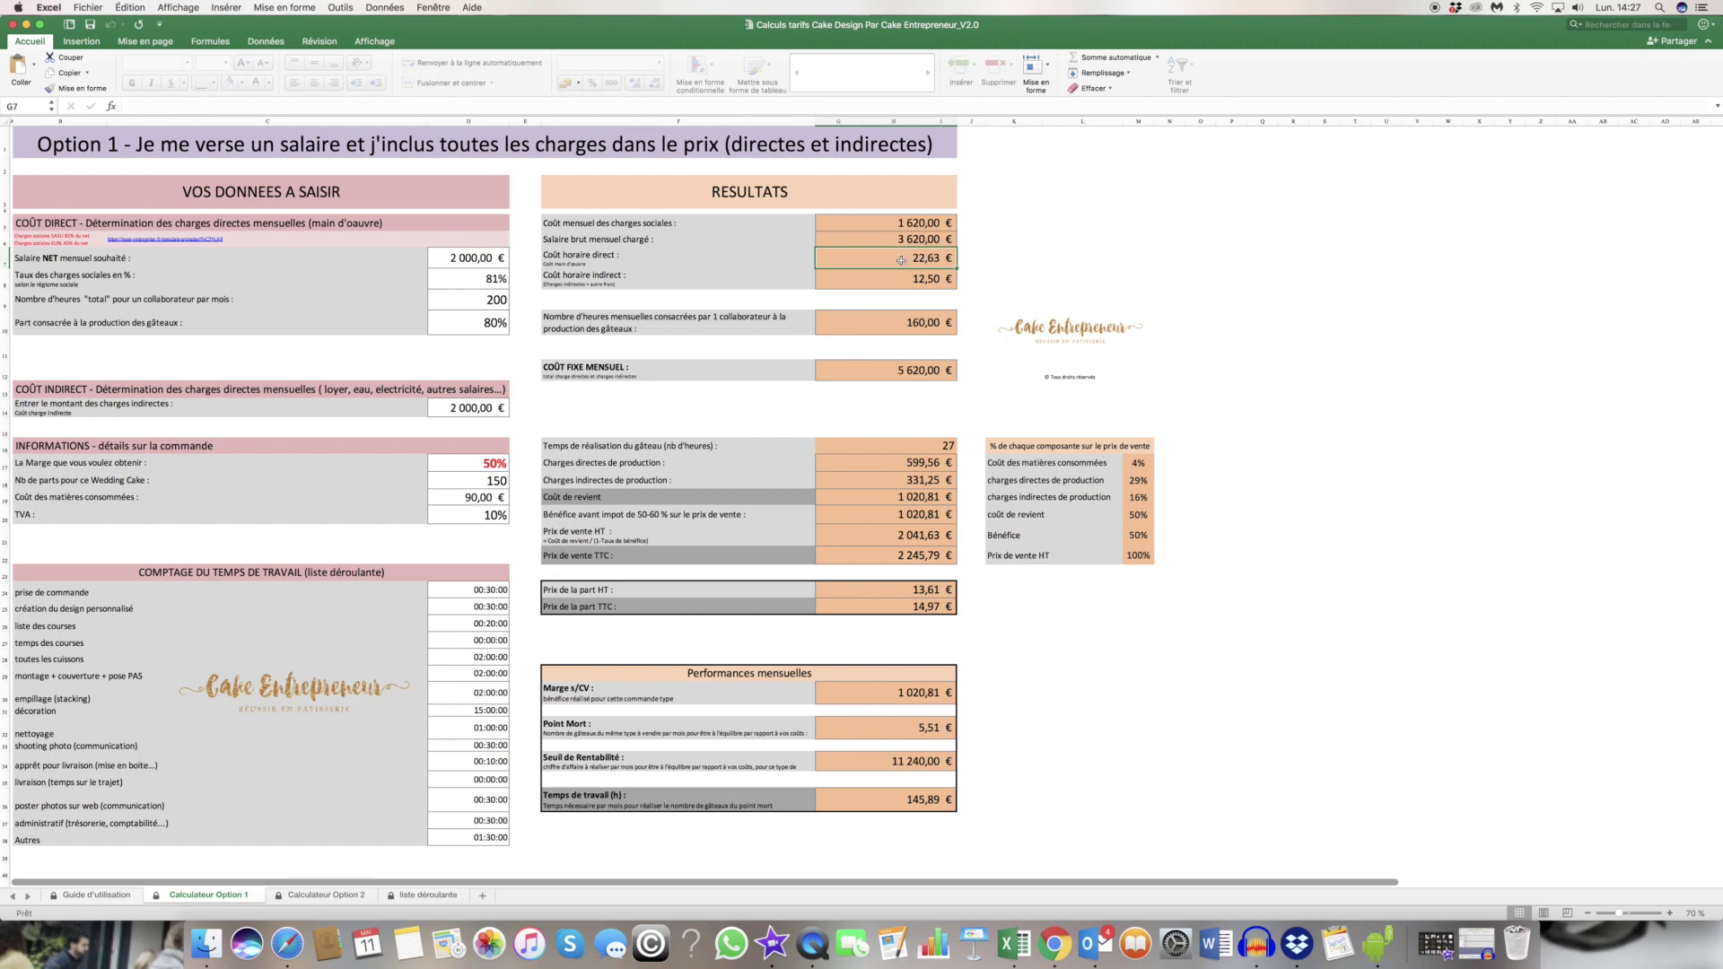
left_click(900, 327)
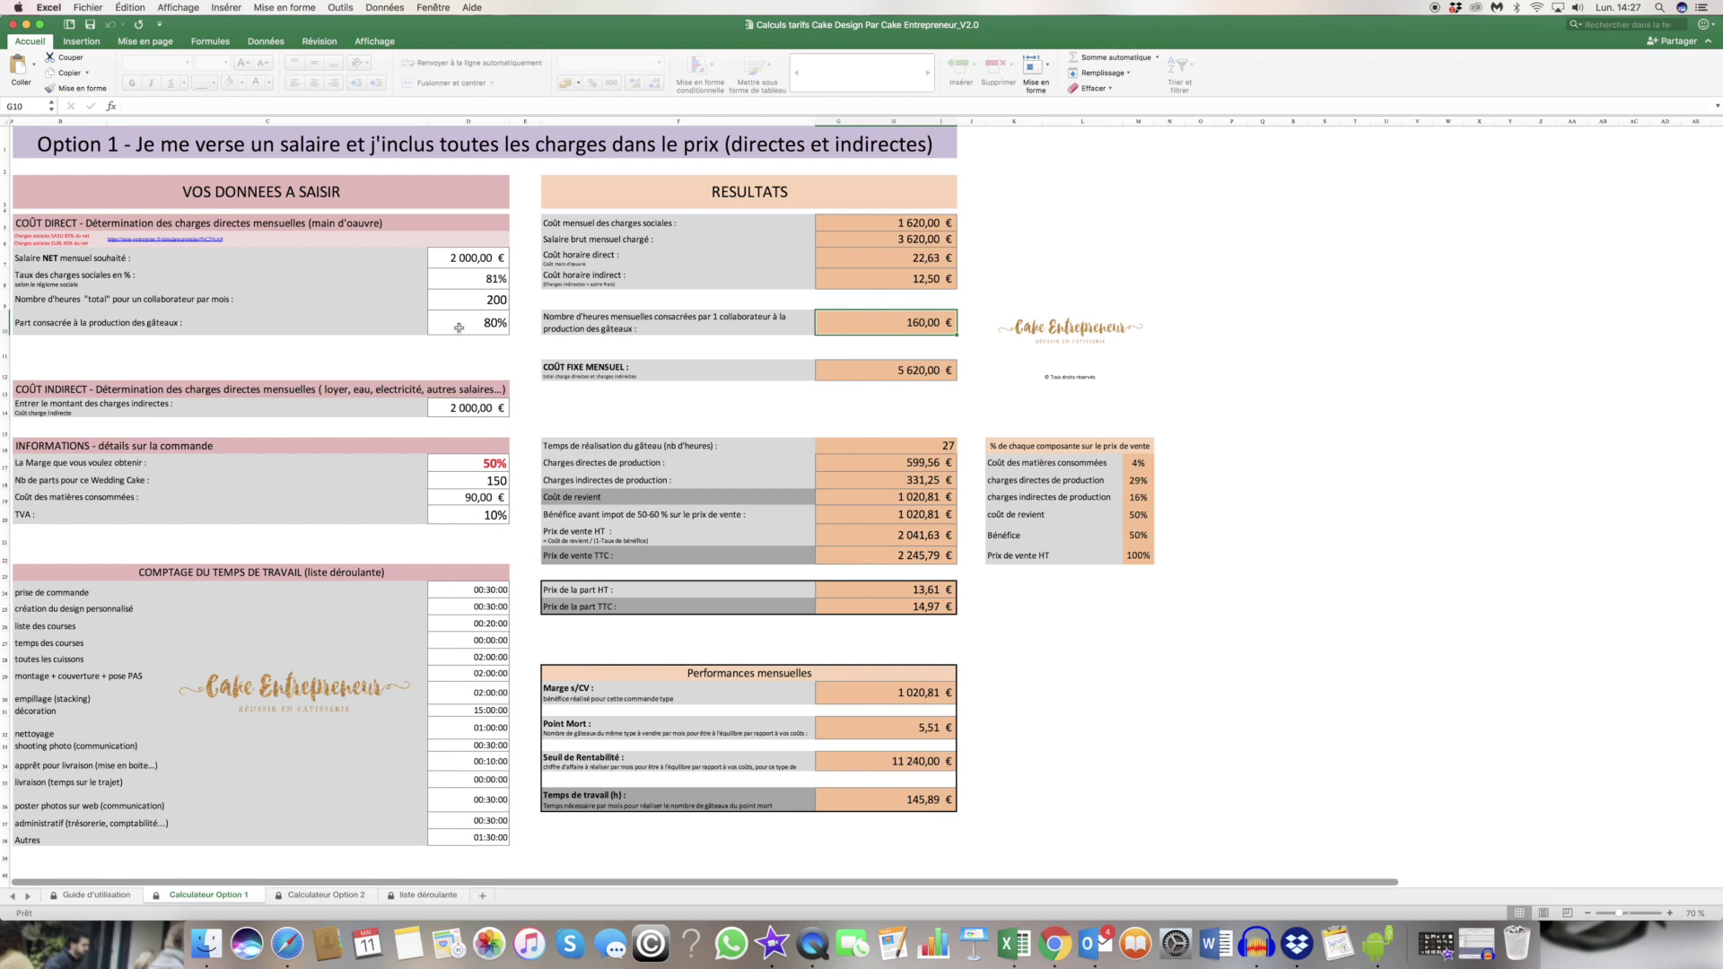
left_click(909, 260)
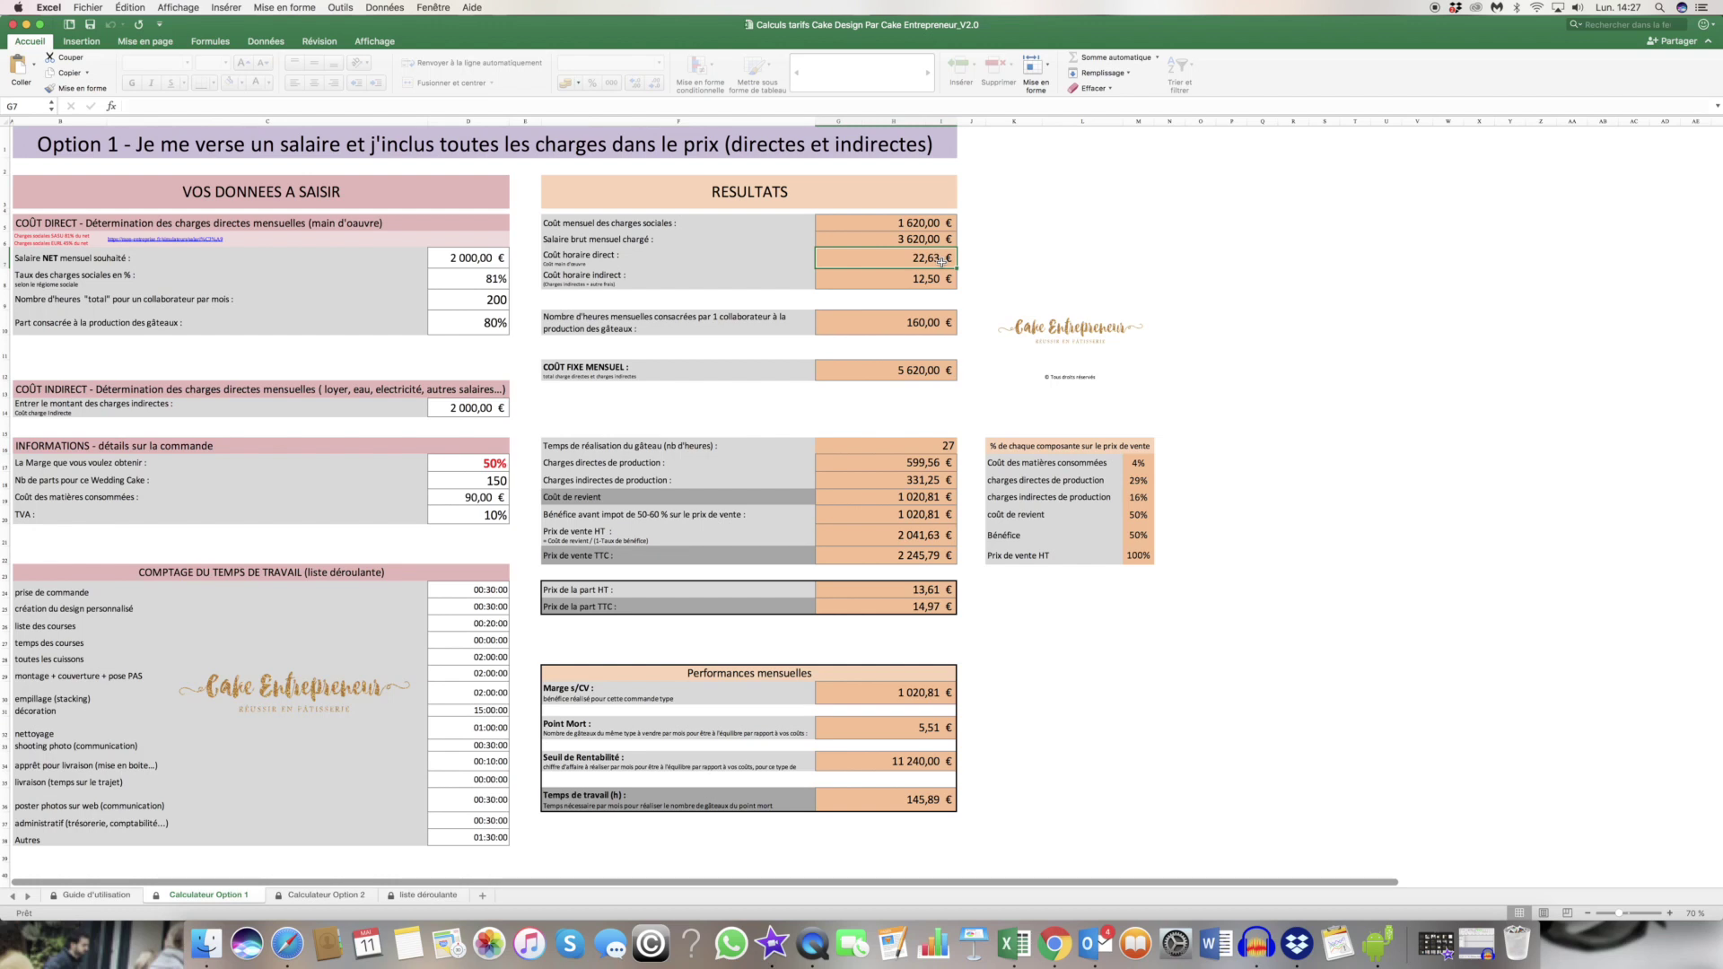
Examine the "Coût horaire indirect" result in relation to the monthly indirect charges input.
left_click(898, 281)
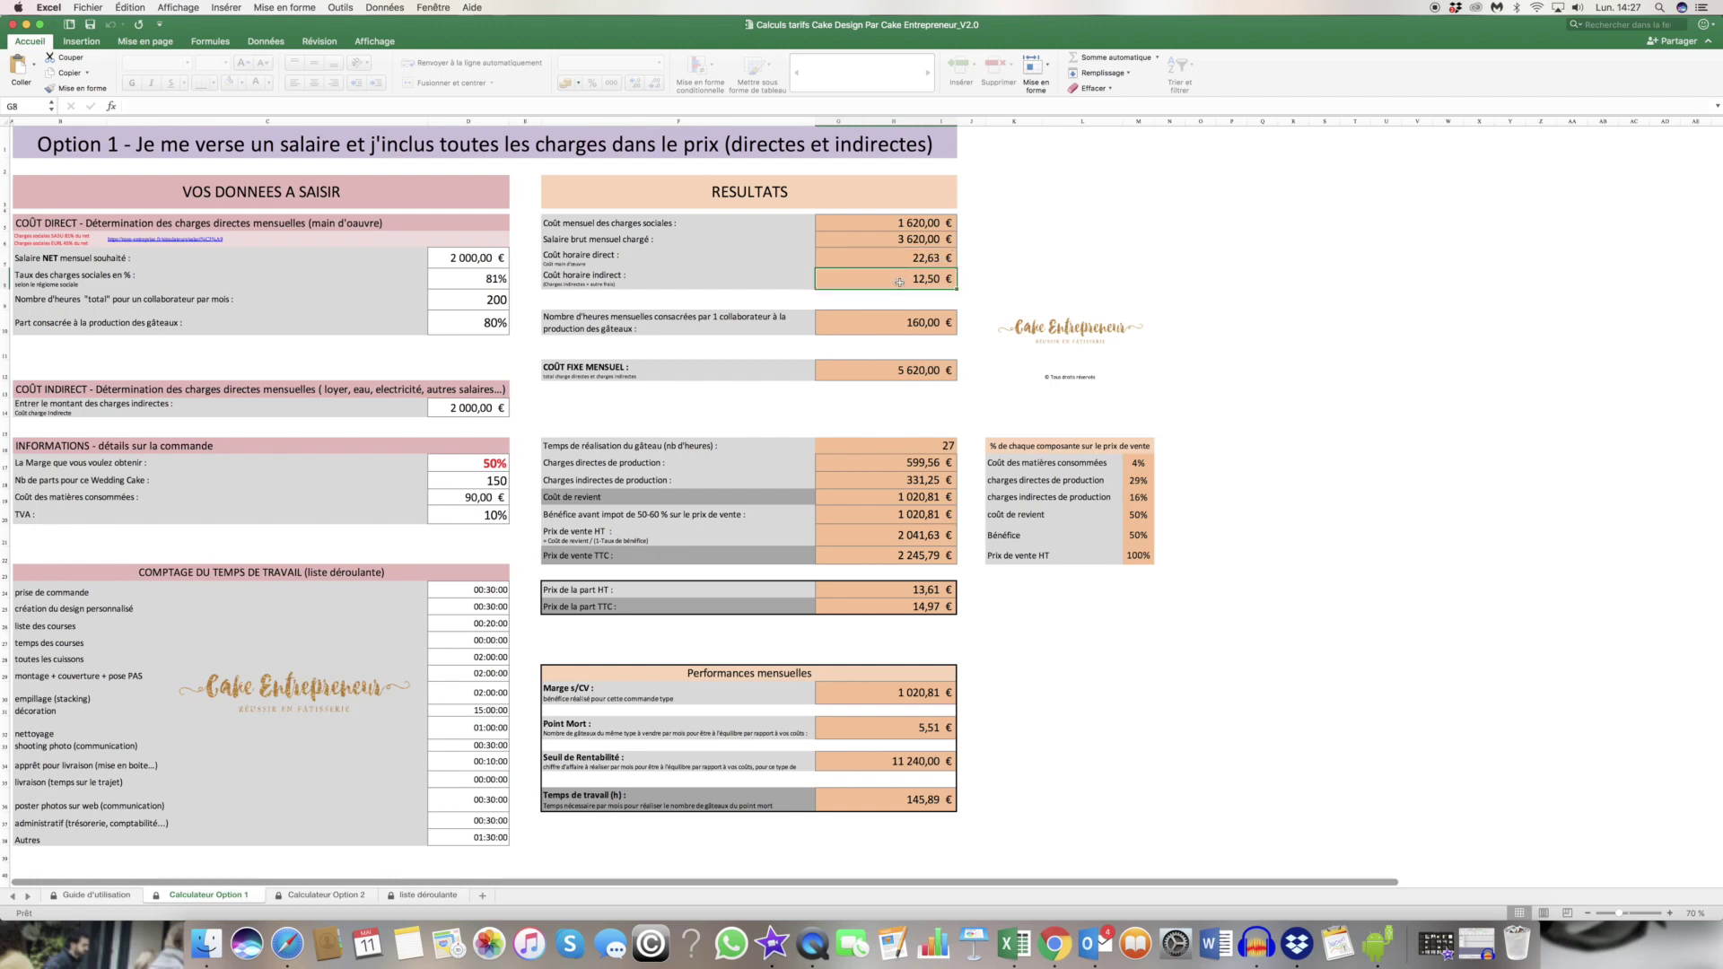
mouse_move(933, 263)
left_mouse_down()
mouse_move(571, 258)
mouse_move(574, 279)
mouse_move(917, 276)
left_mouse_up()
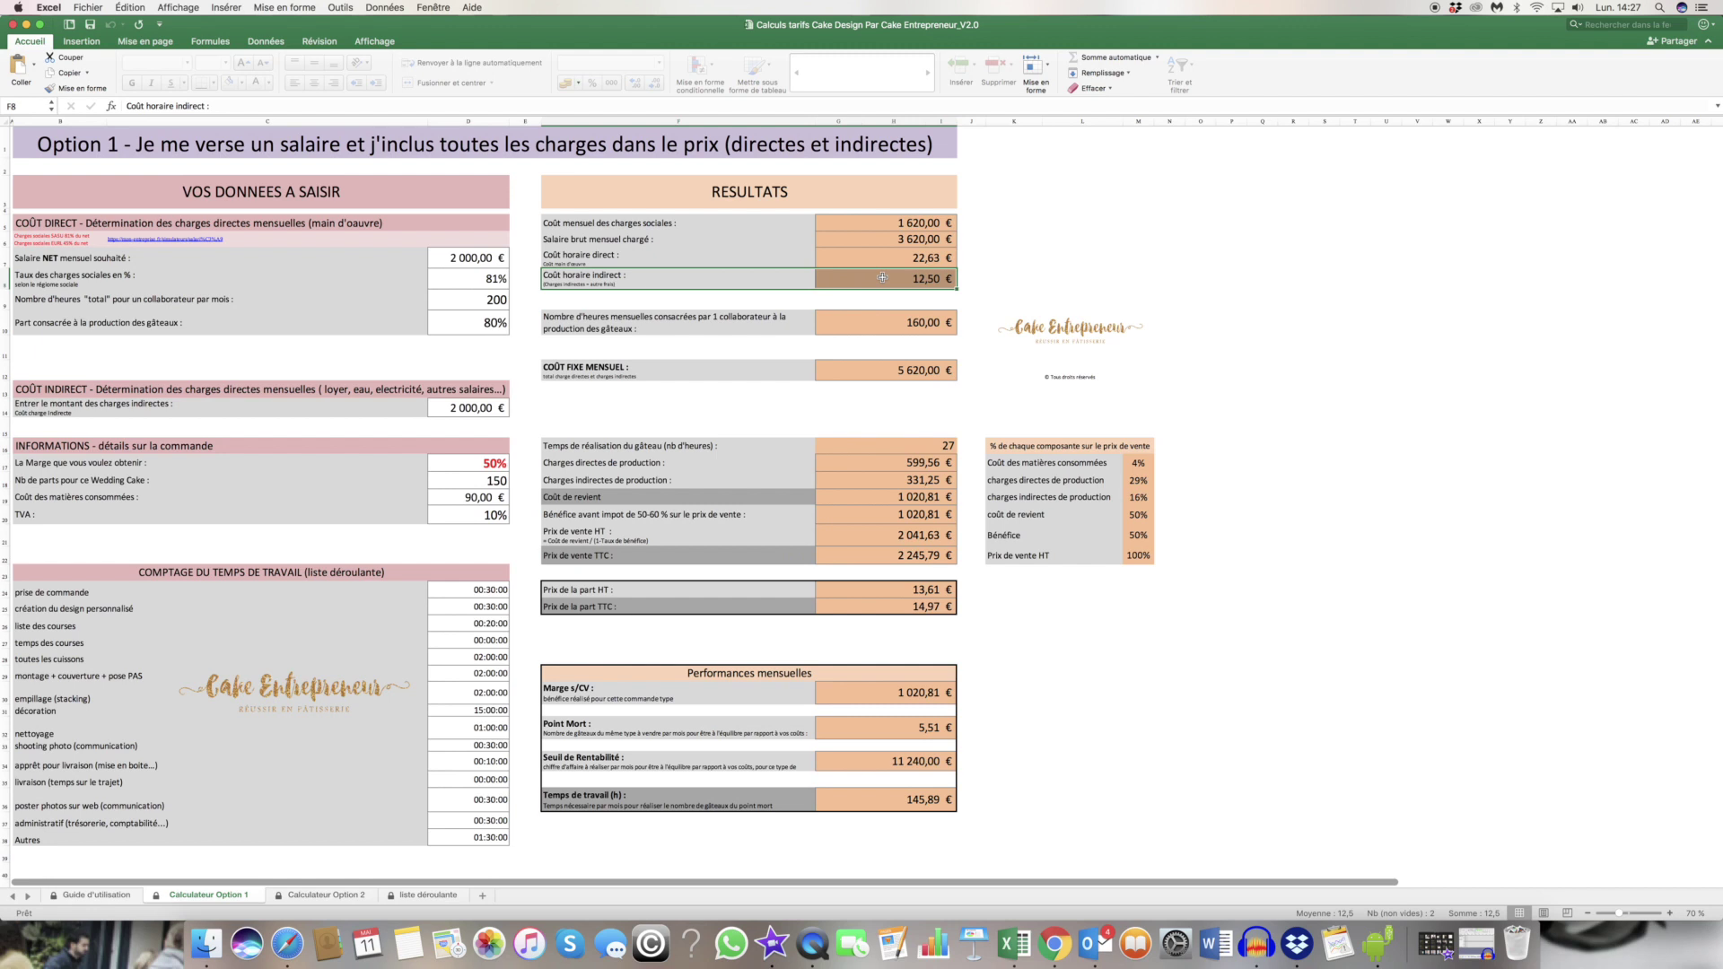
left_click(882, 277)
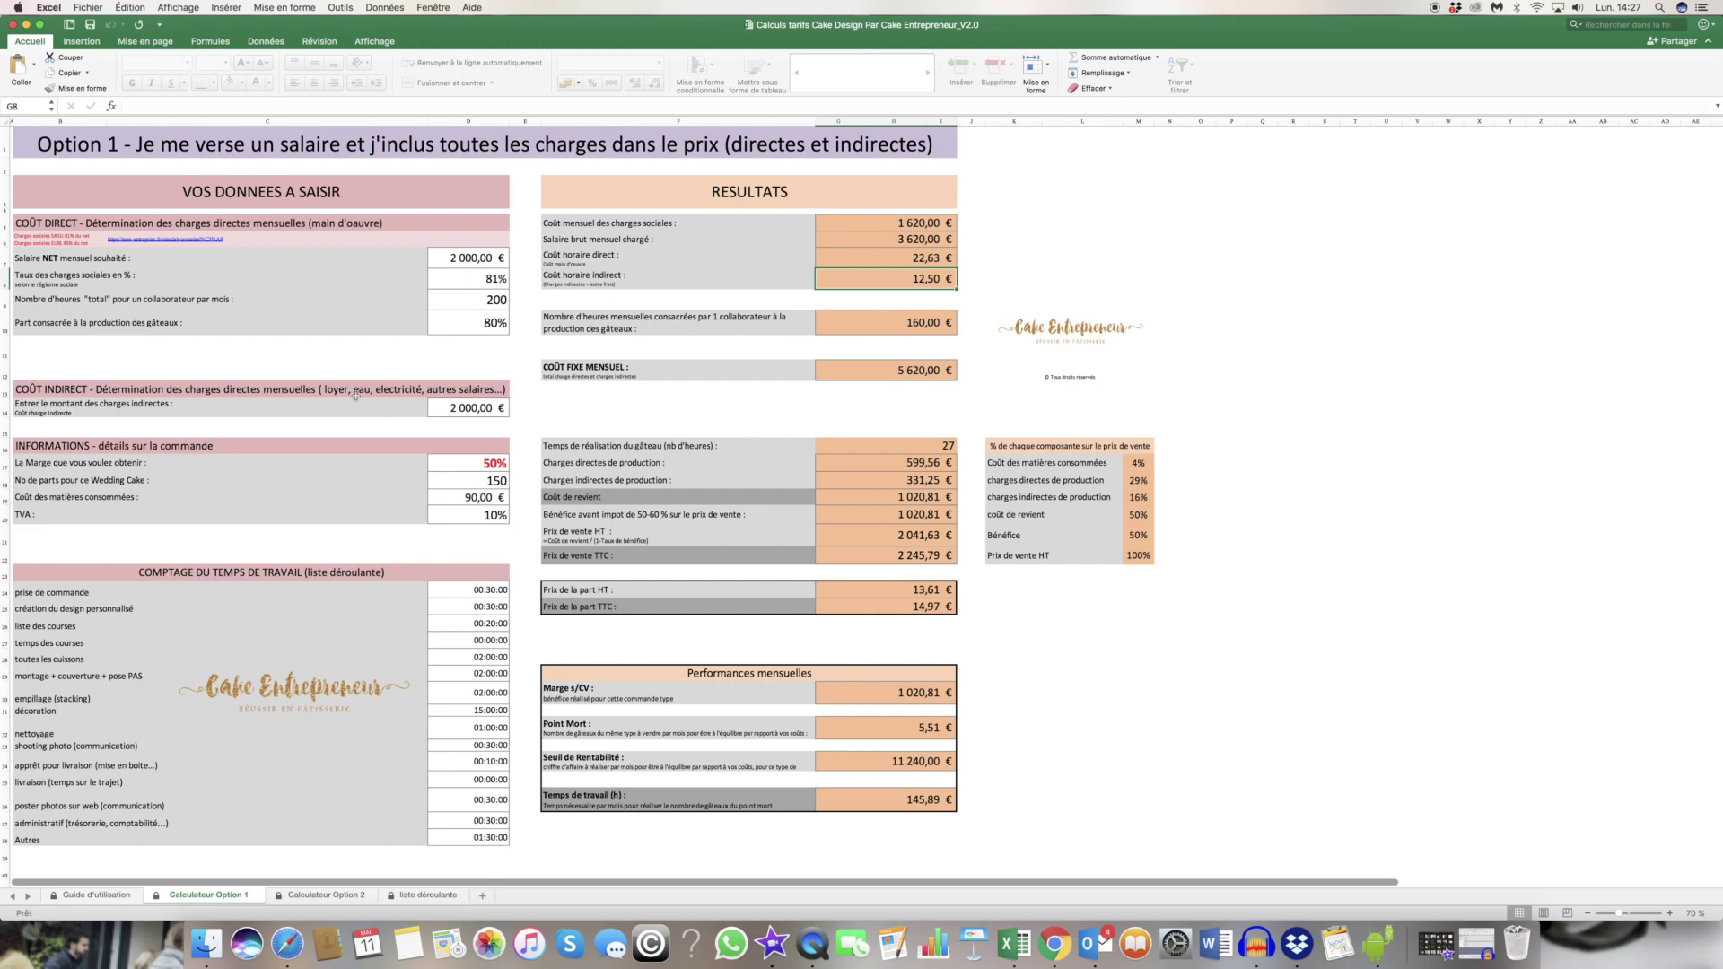
left_click(481, 407)
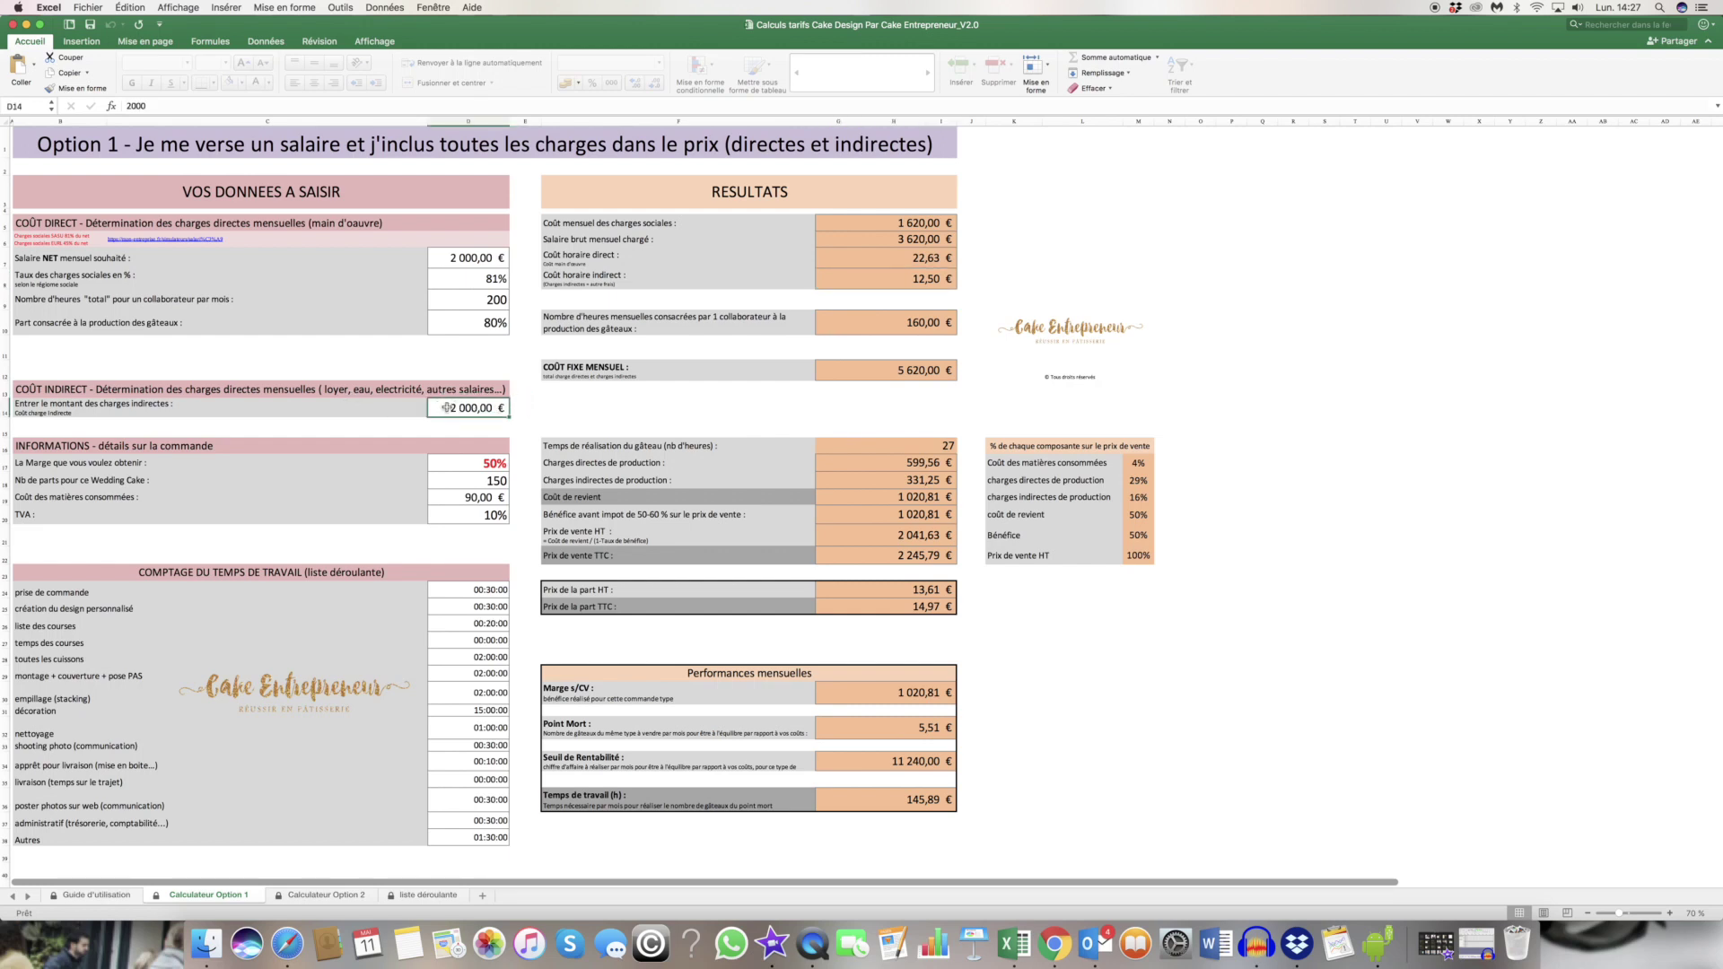
left_click(915, 280)
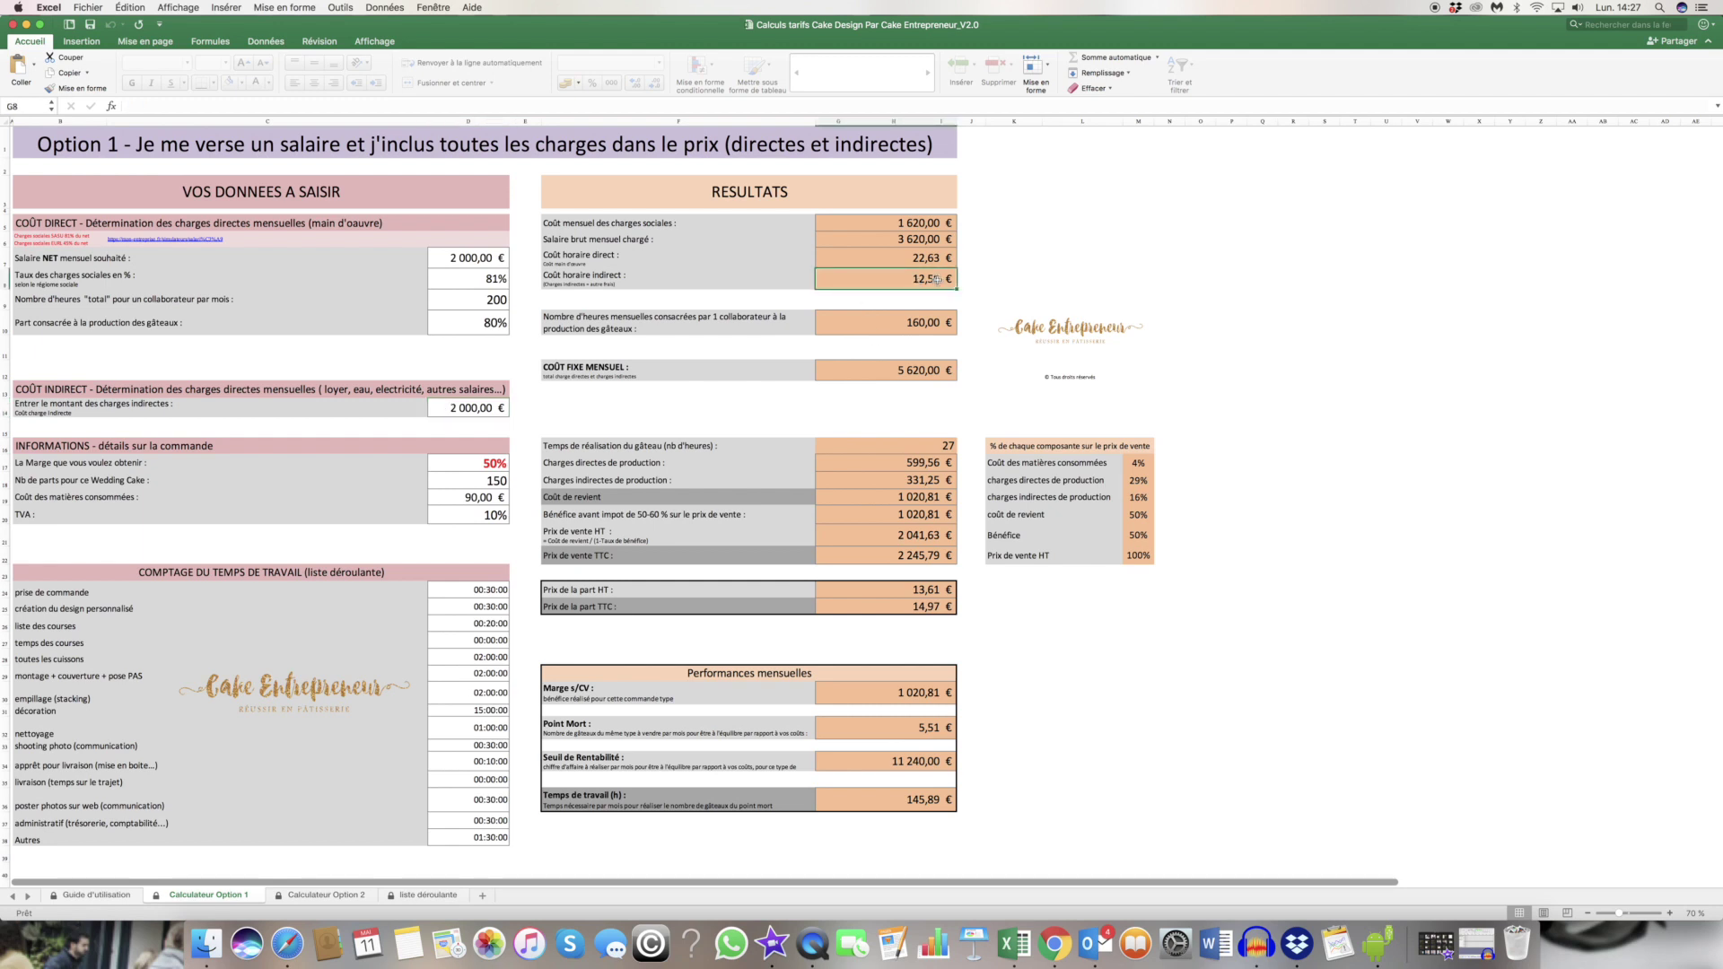
Check the monthly production hours against the production share and total hours inputs, ending on the "COÛT FIXE MENSUEL" result.
left_click(906, 322)
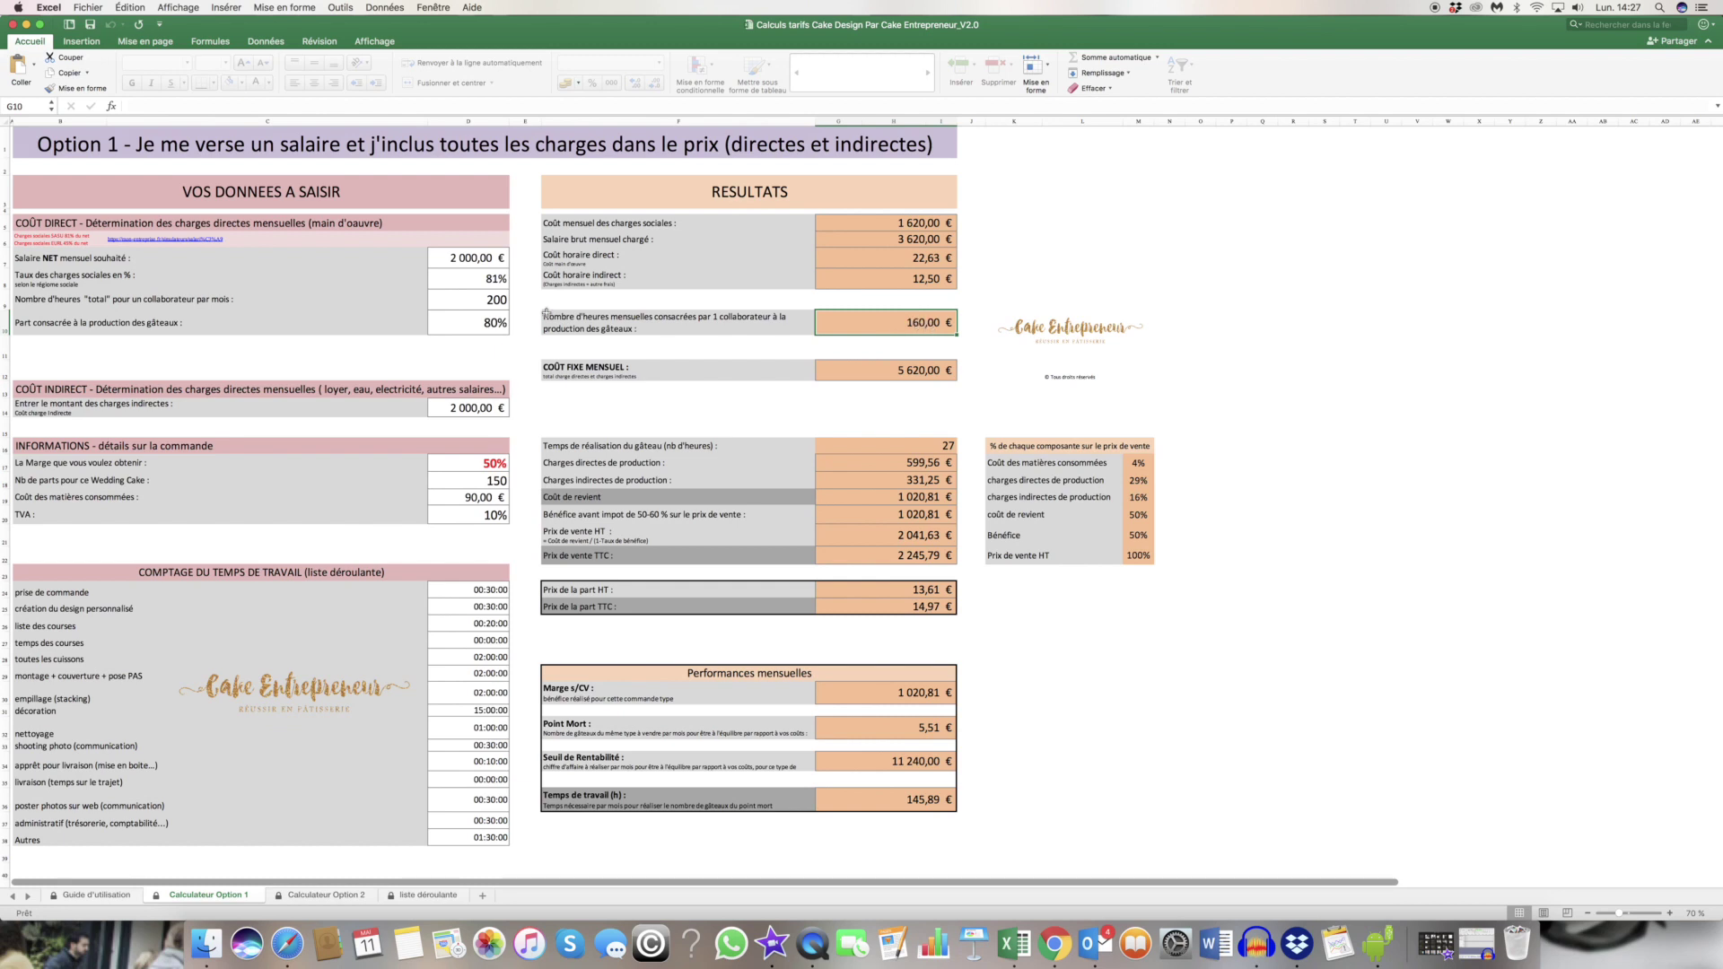
left_click(477, 322)
left_click(484, 302)
left_click(848, 325)
left_click(915, 371)
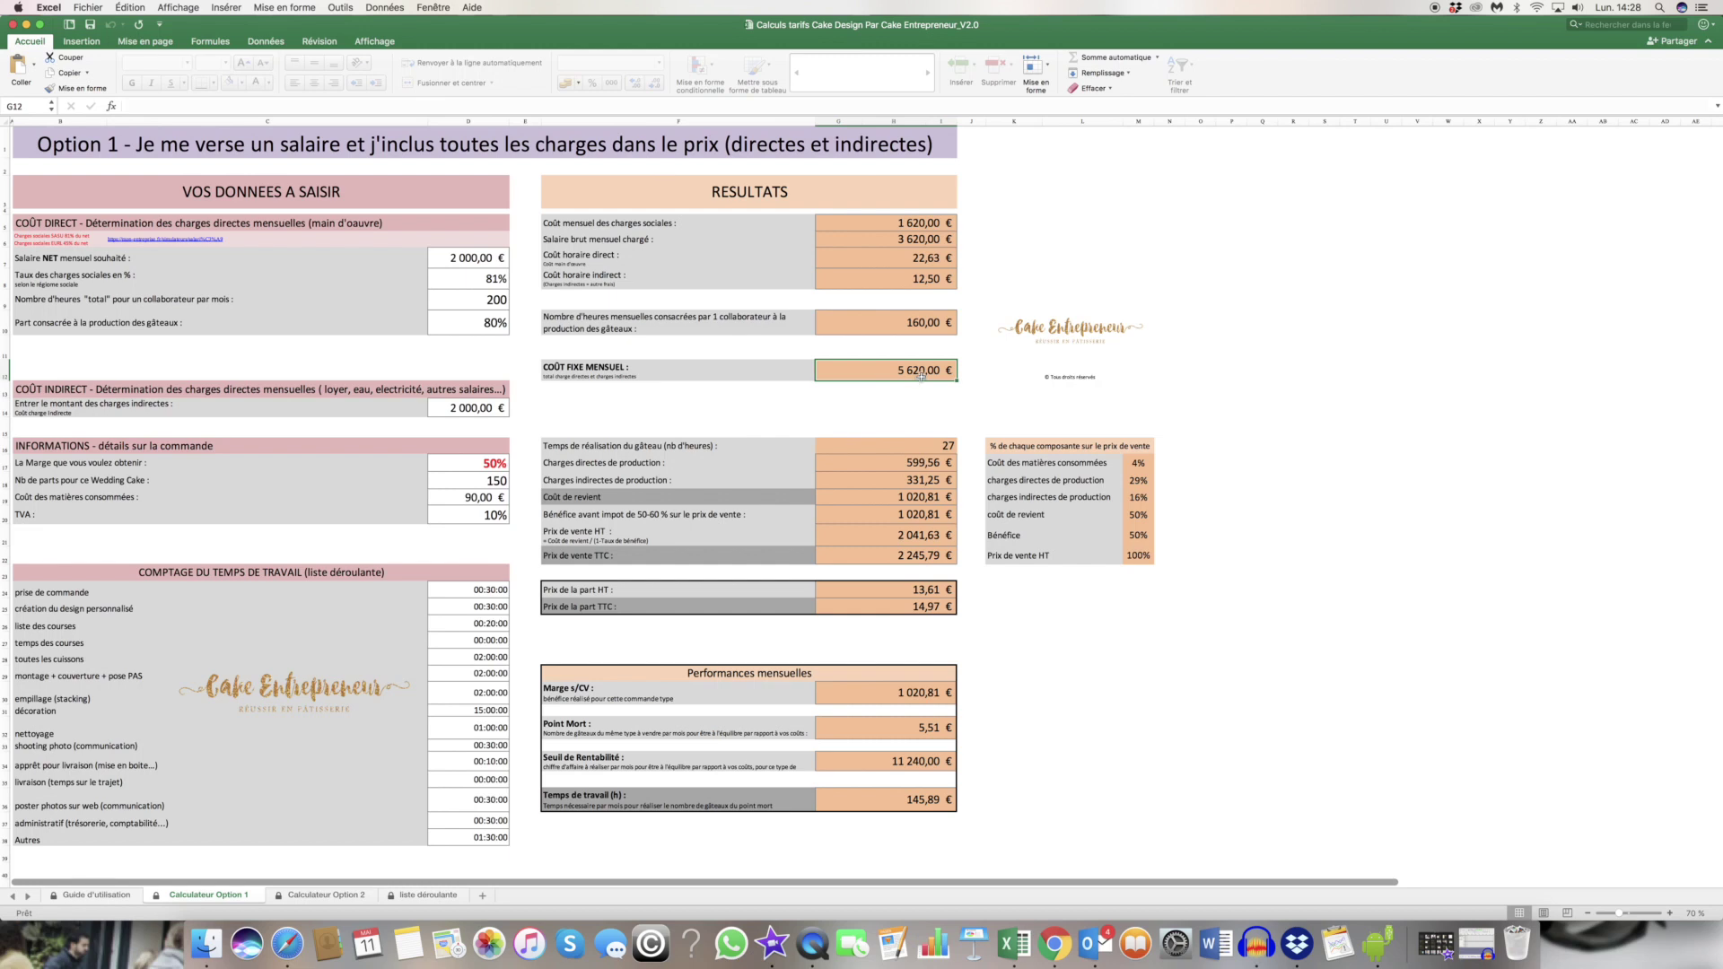
Select the results block running from "Temps de réalisation du gâteau" to "Prix de vente TTC".
scroll(920, 376, "down", 1)
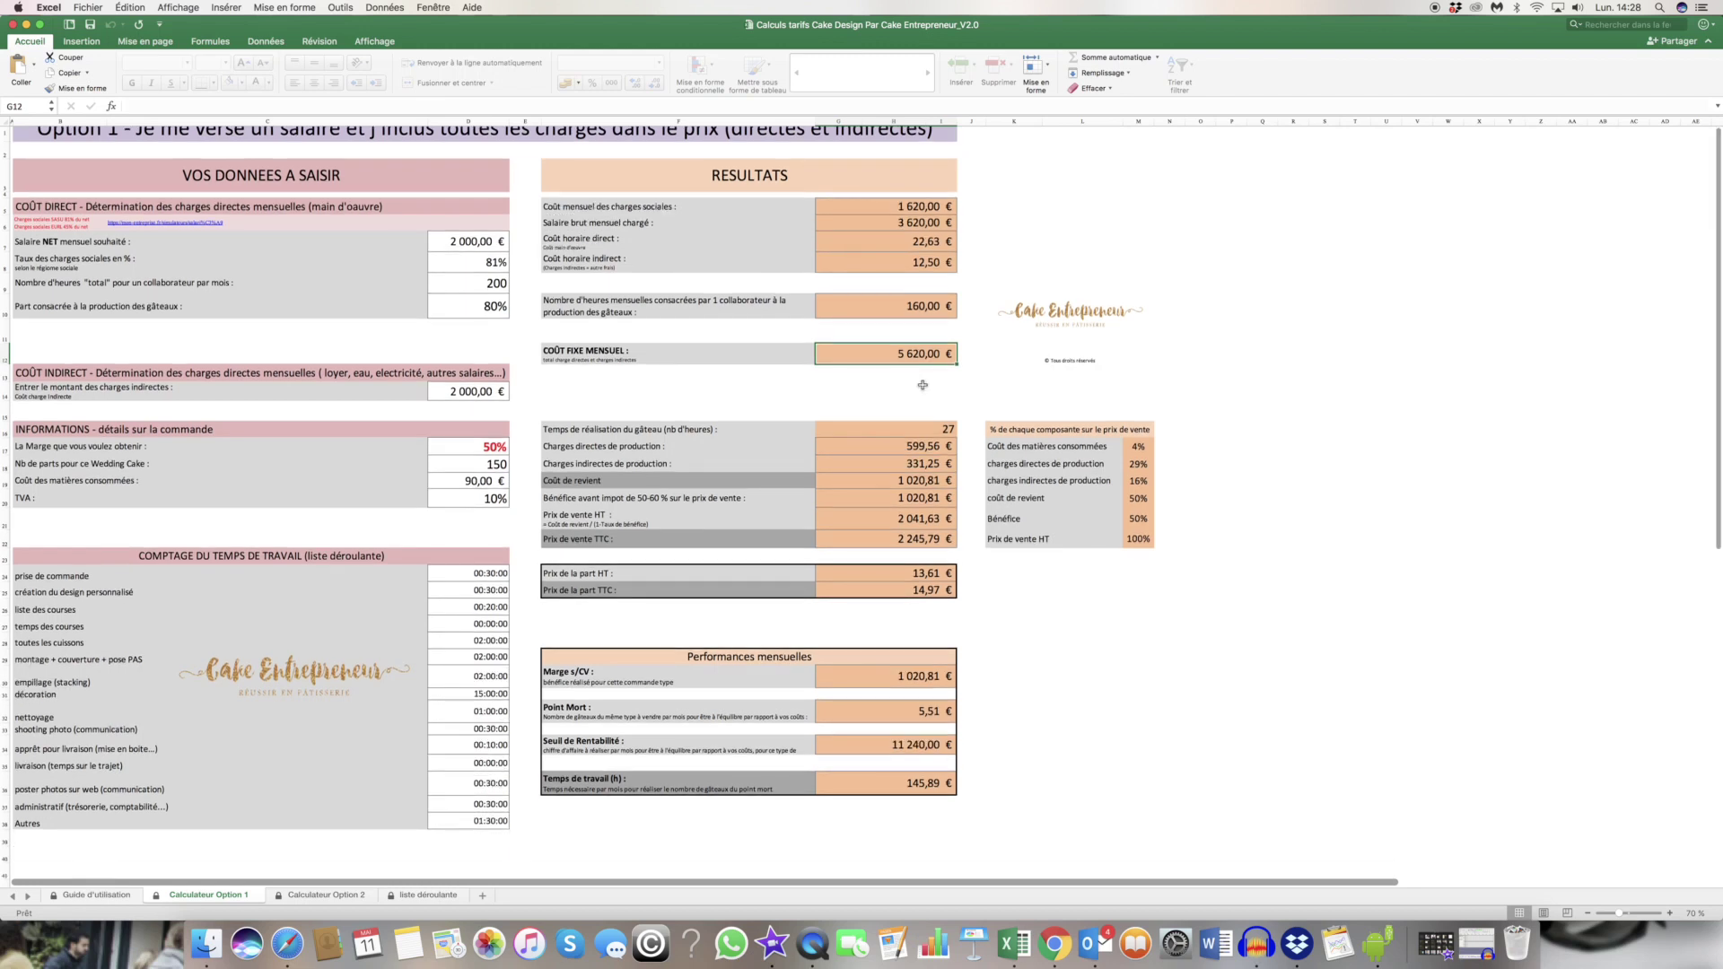
left_click(878, 429)
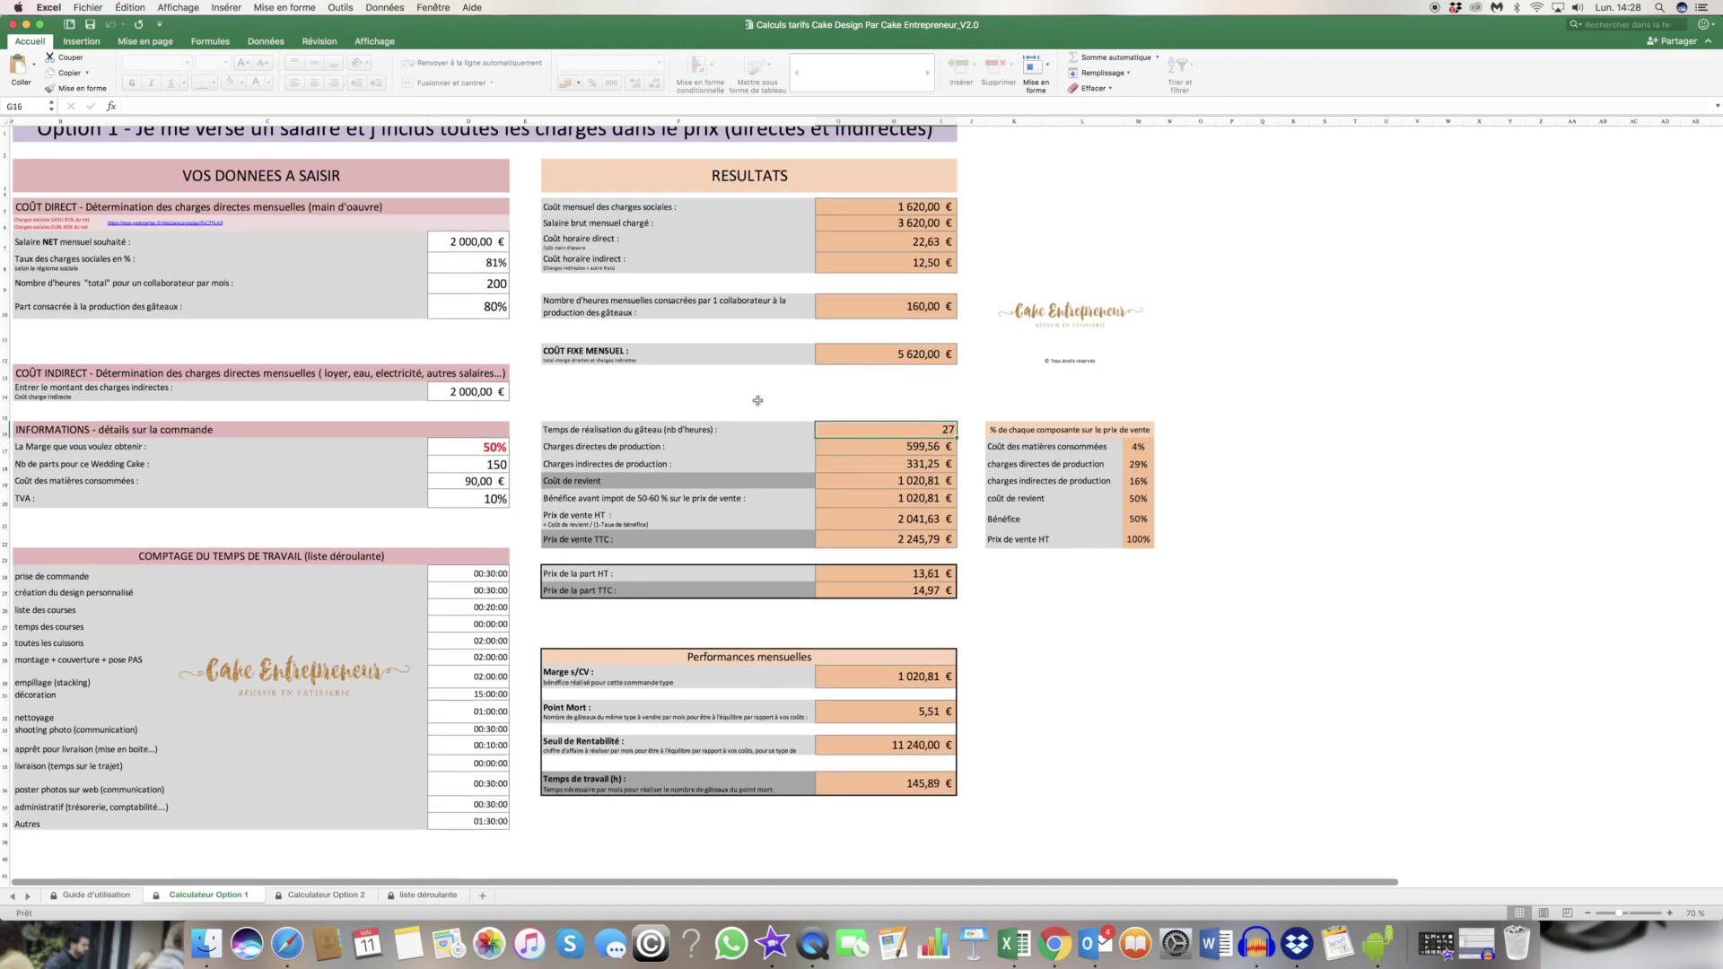
left_click_drag(574, 430, 921, 540)
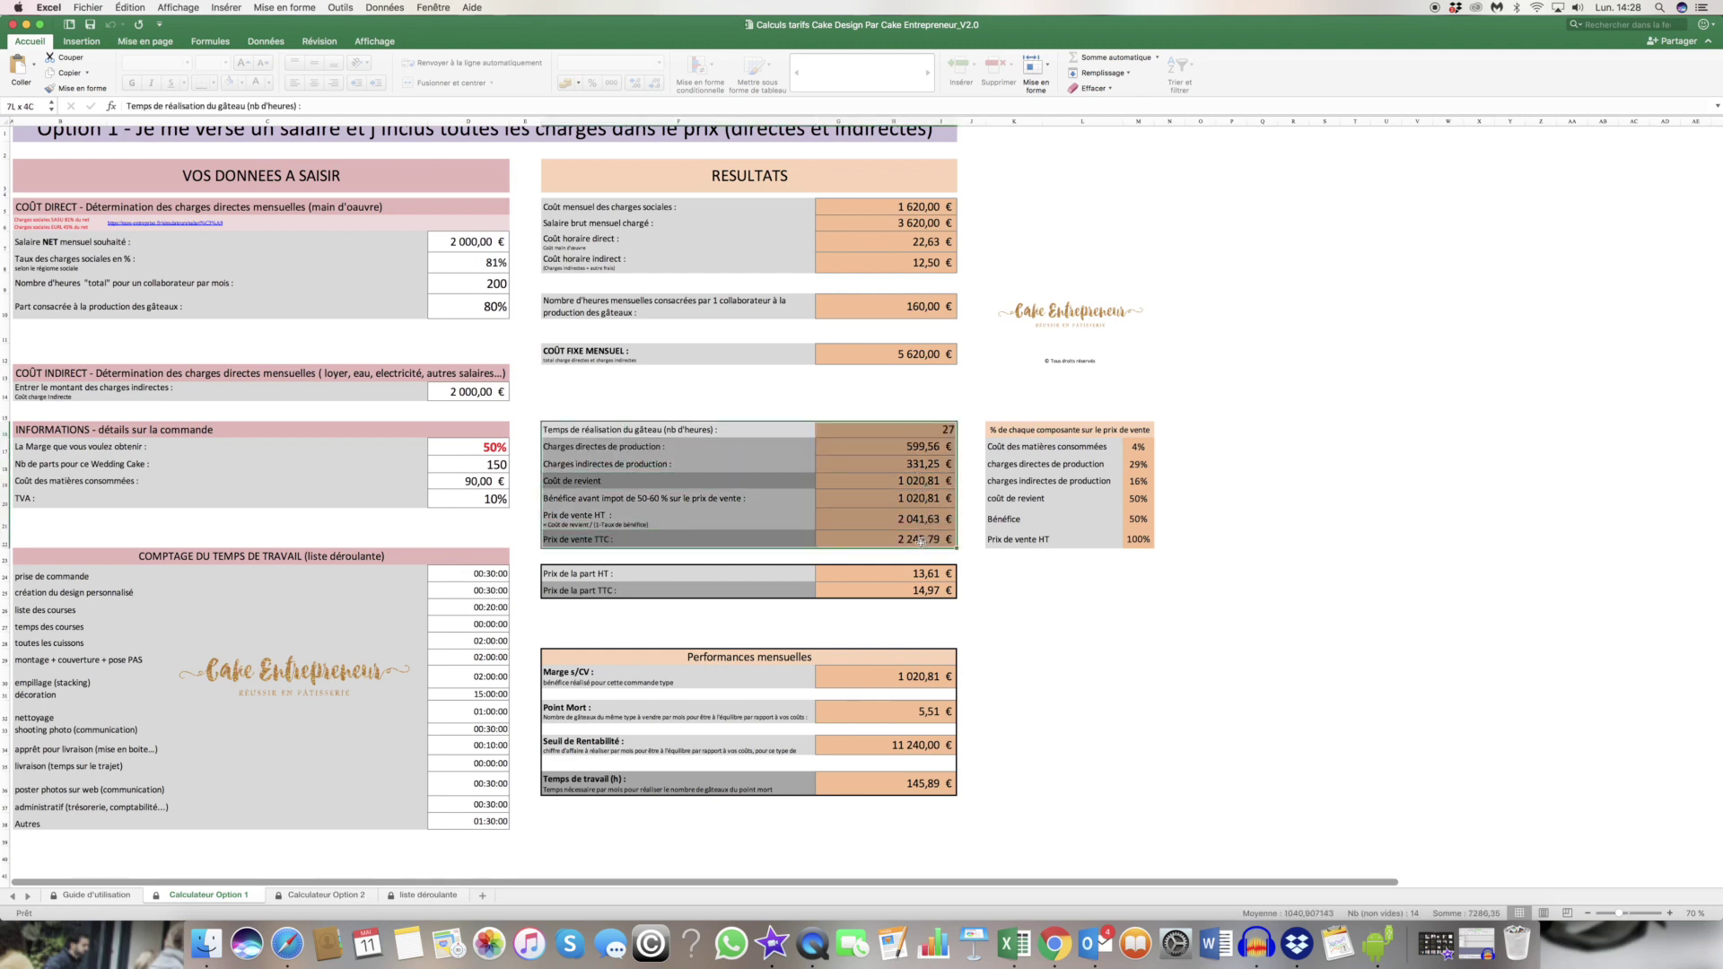
left_click_drag(921, 541, 921, 540)
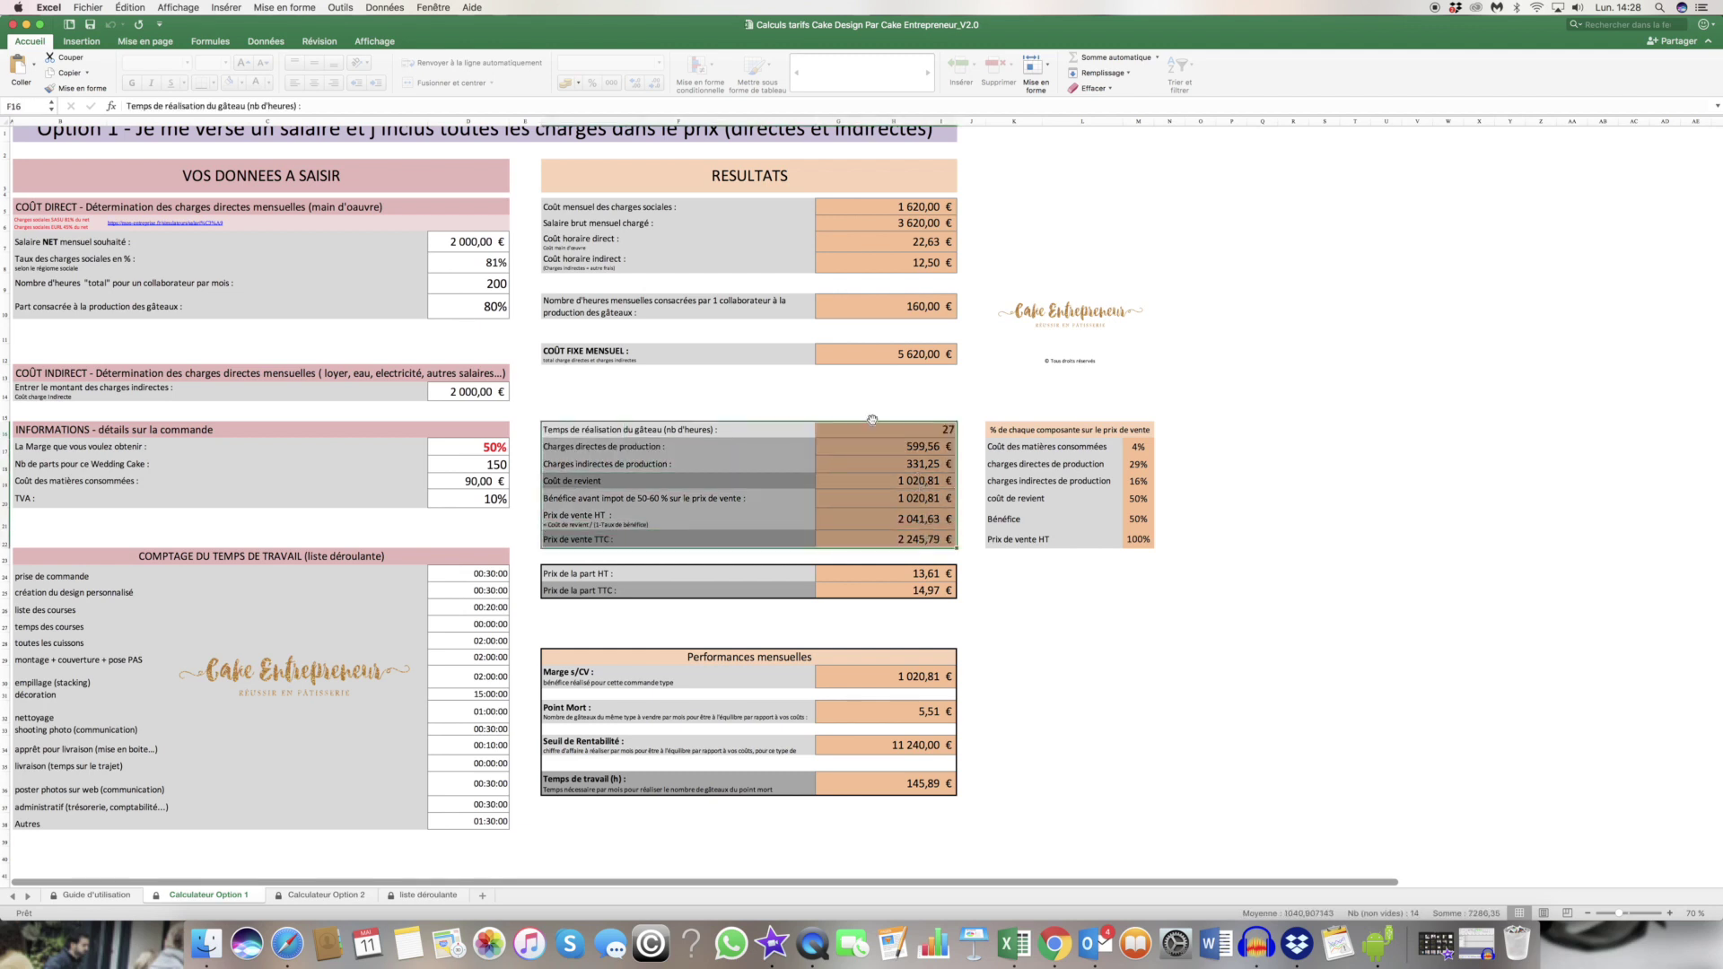
Compare the cake's production time in the results with all durations in the "COMPTAGE DU TEMPS DE TRAVAIL" table.
left_click(926, 430)
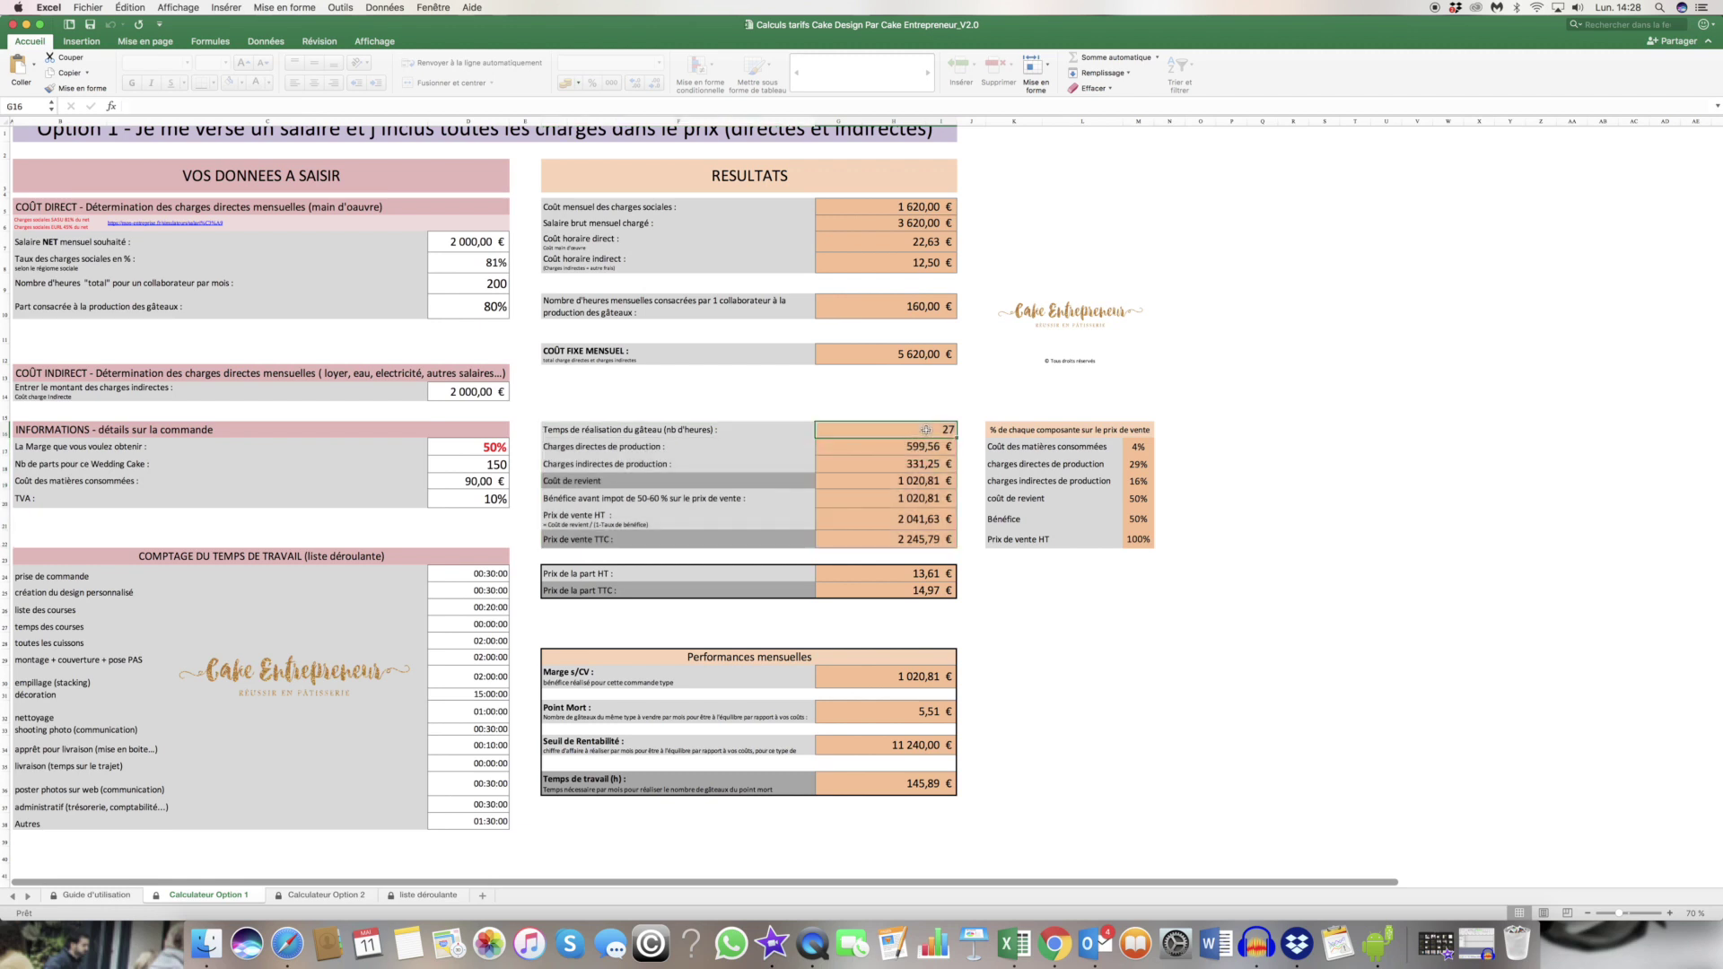
left_click_drag(484, 574, 465, 824)
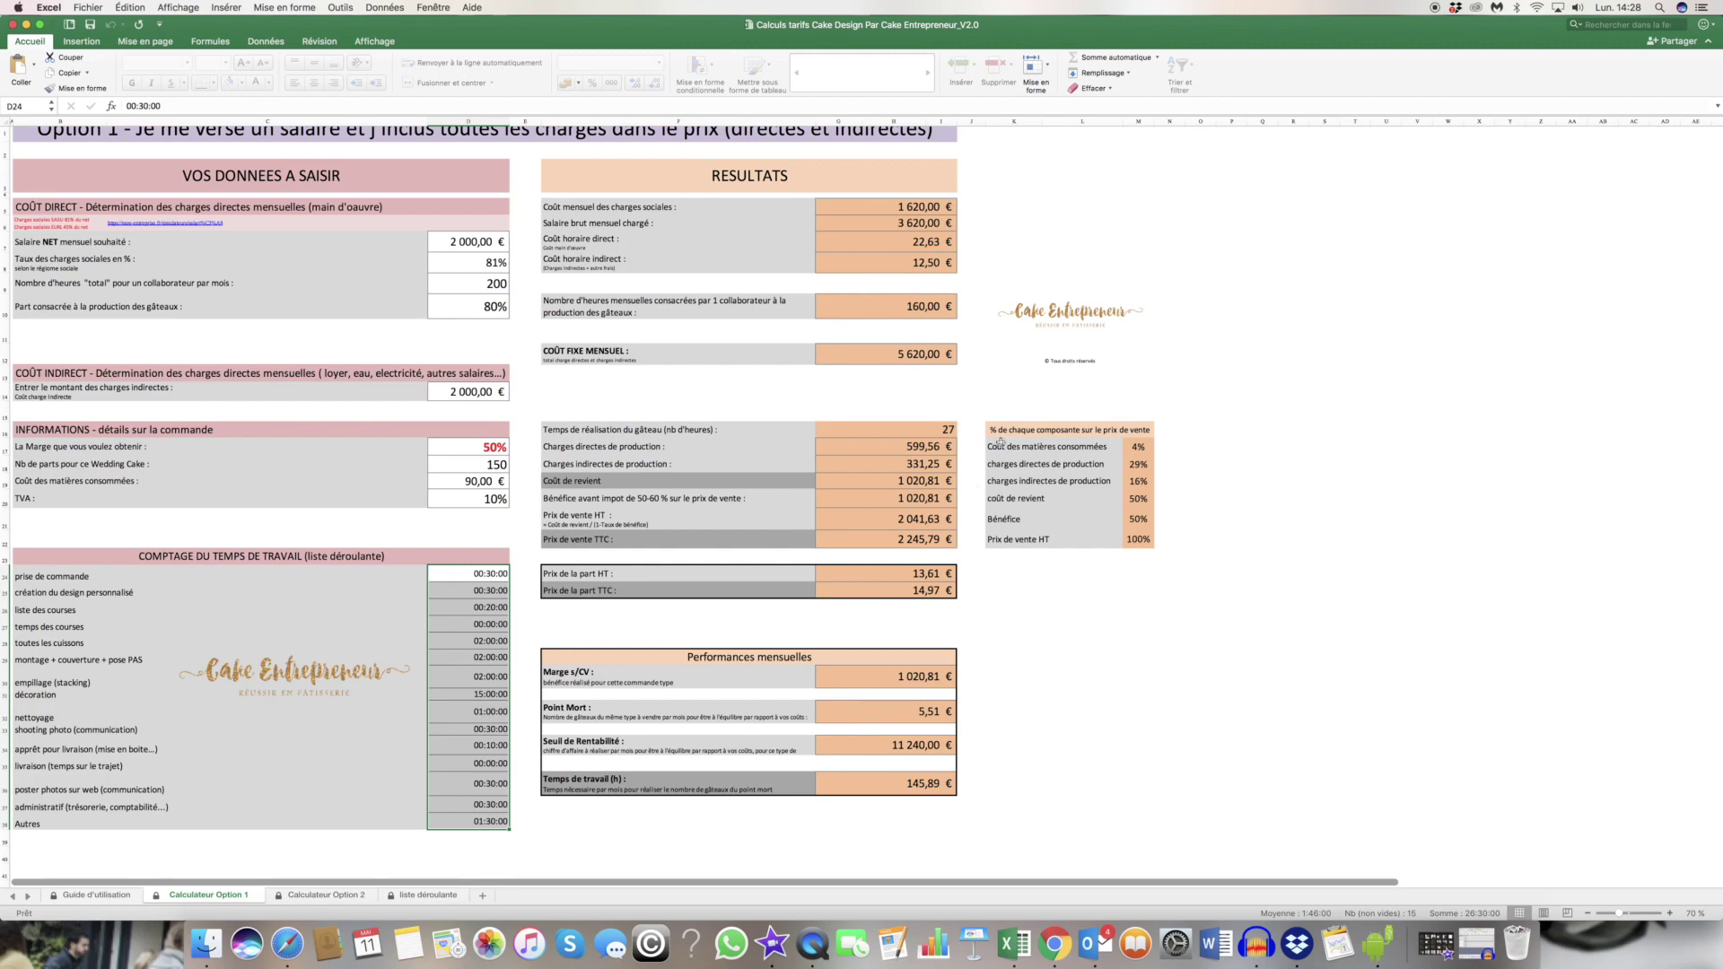
left_click(913, 430)
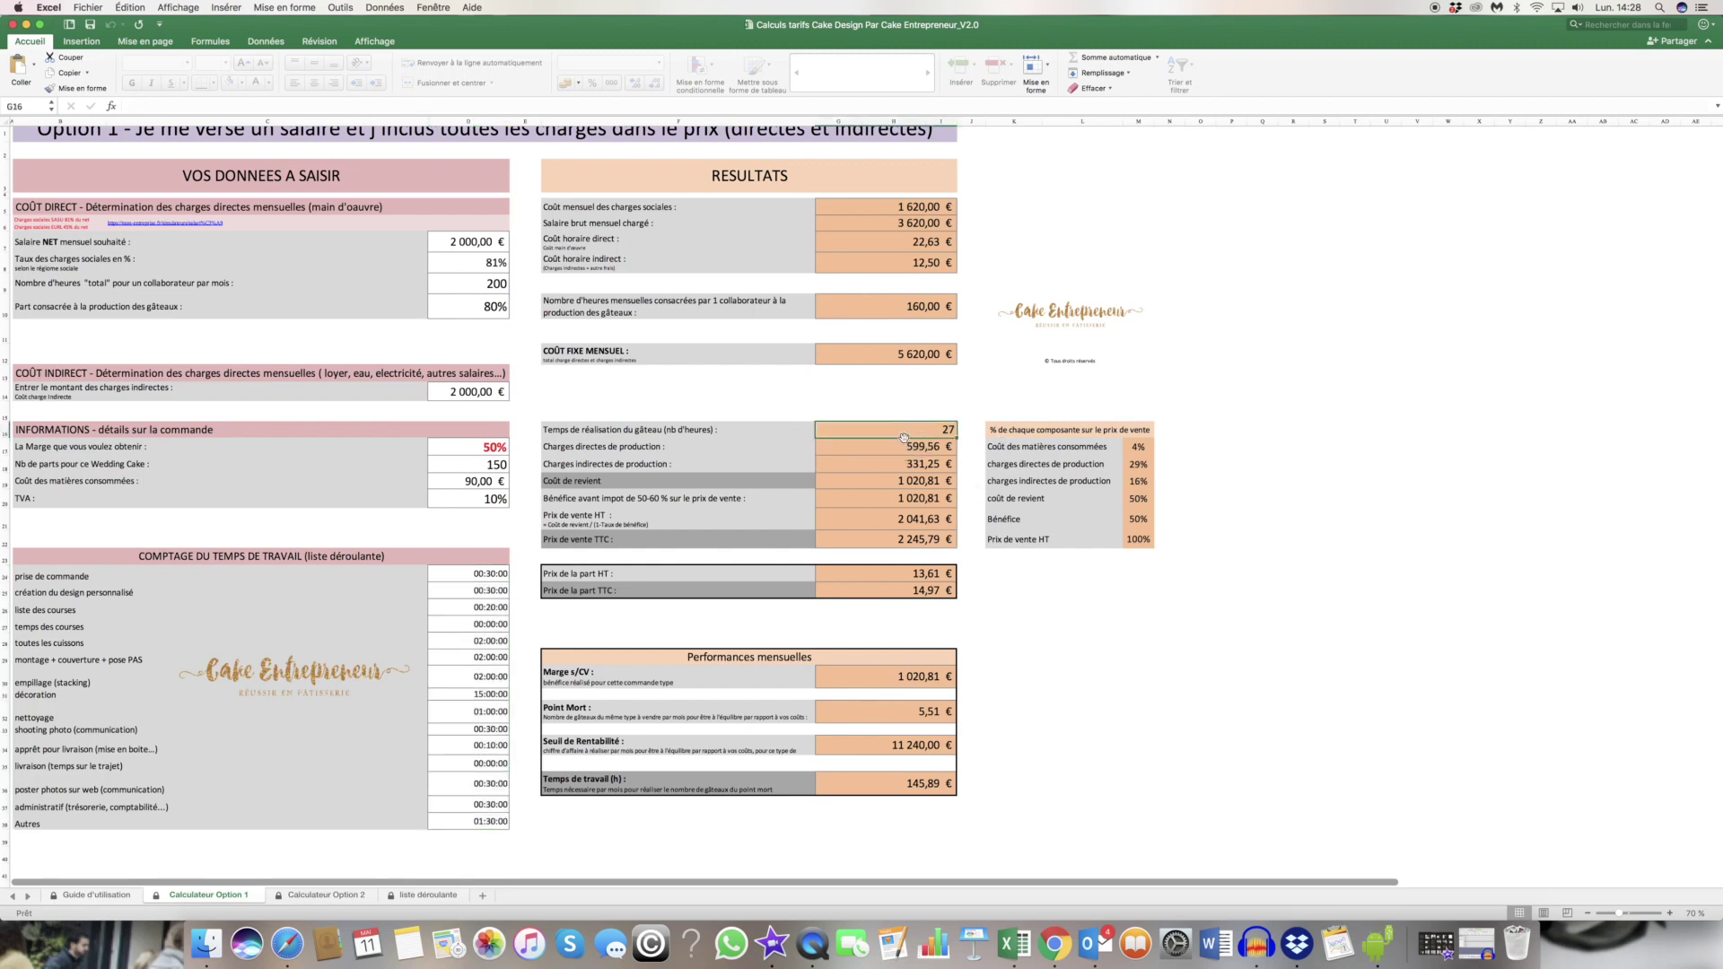
Examine the direct and indirect production charges in relation to the cake's production time and the two hourly costs.
left_click(880, 448)
left_click(908, 431)
left_click(926, 243)
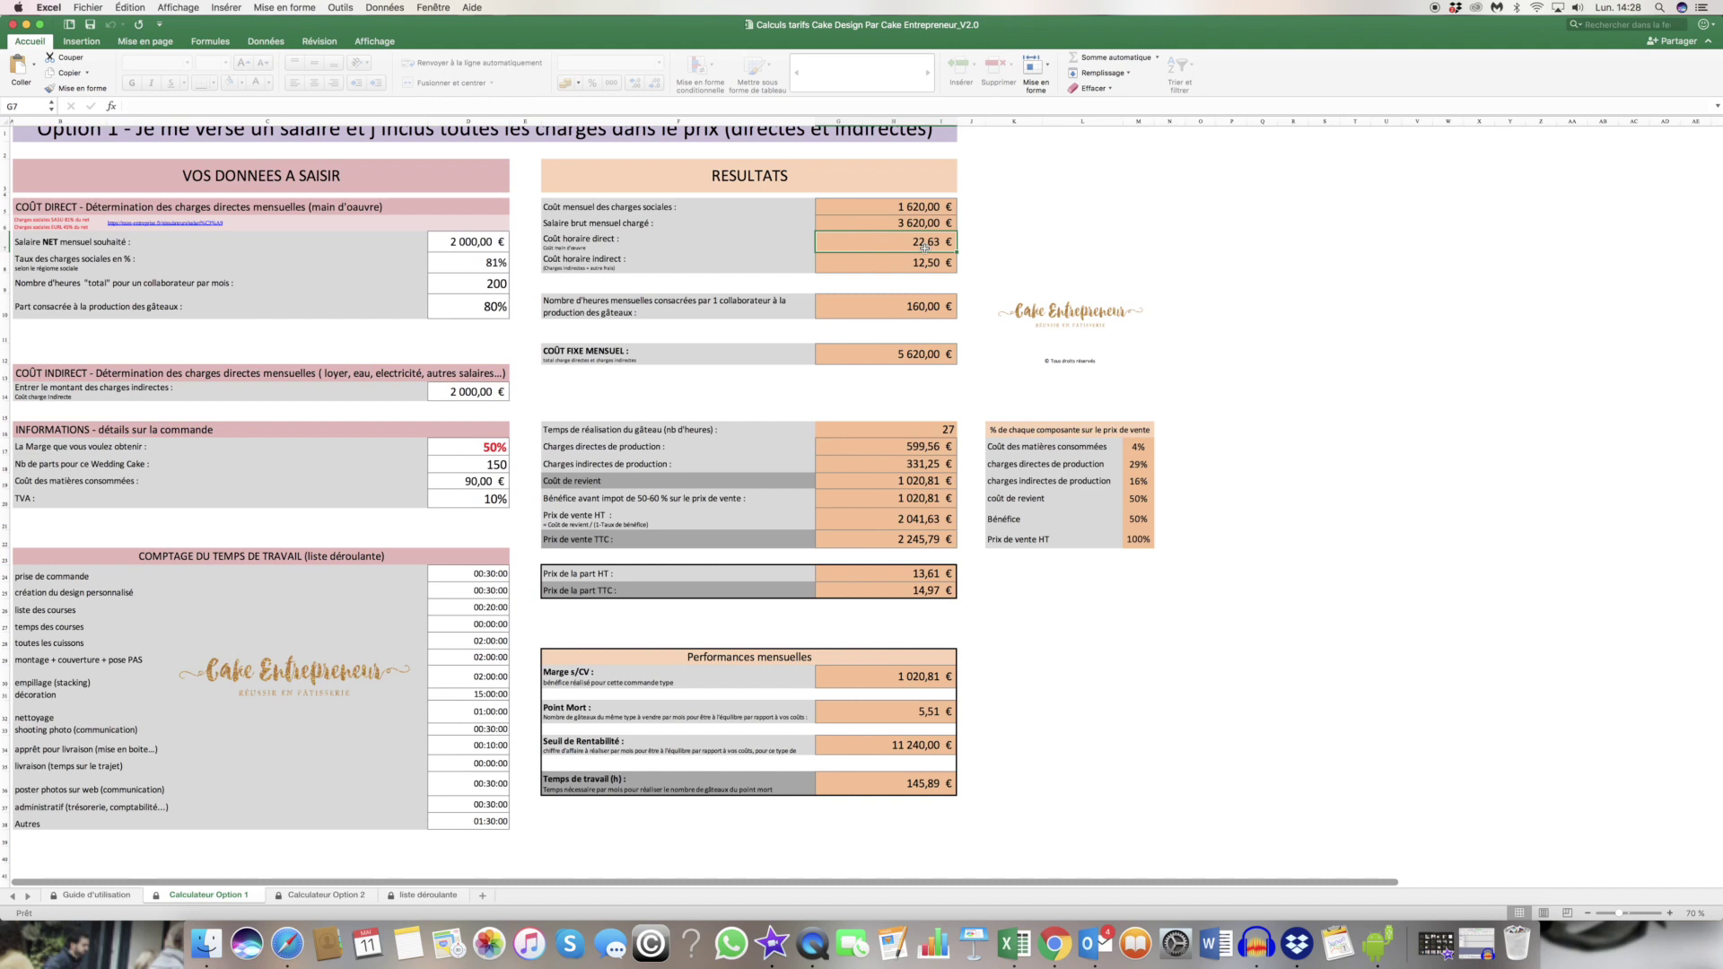
left_click(904, 452)
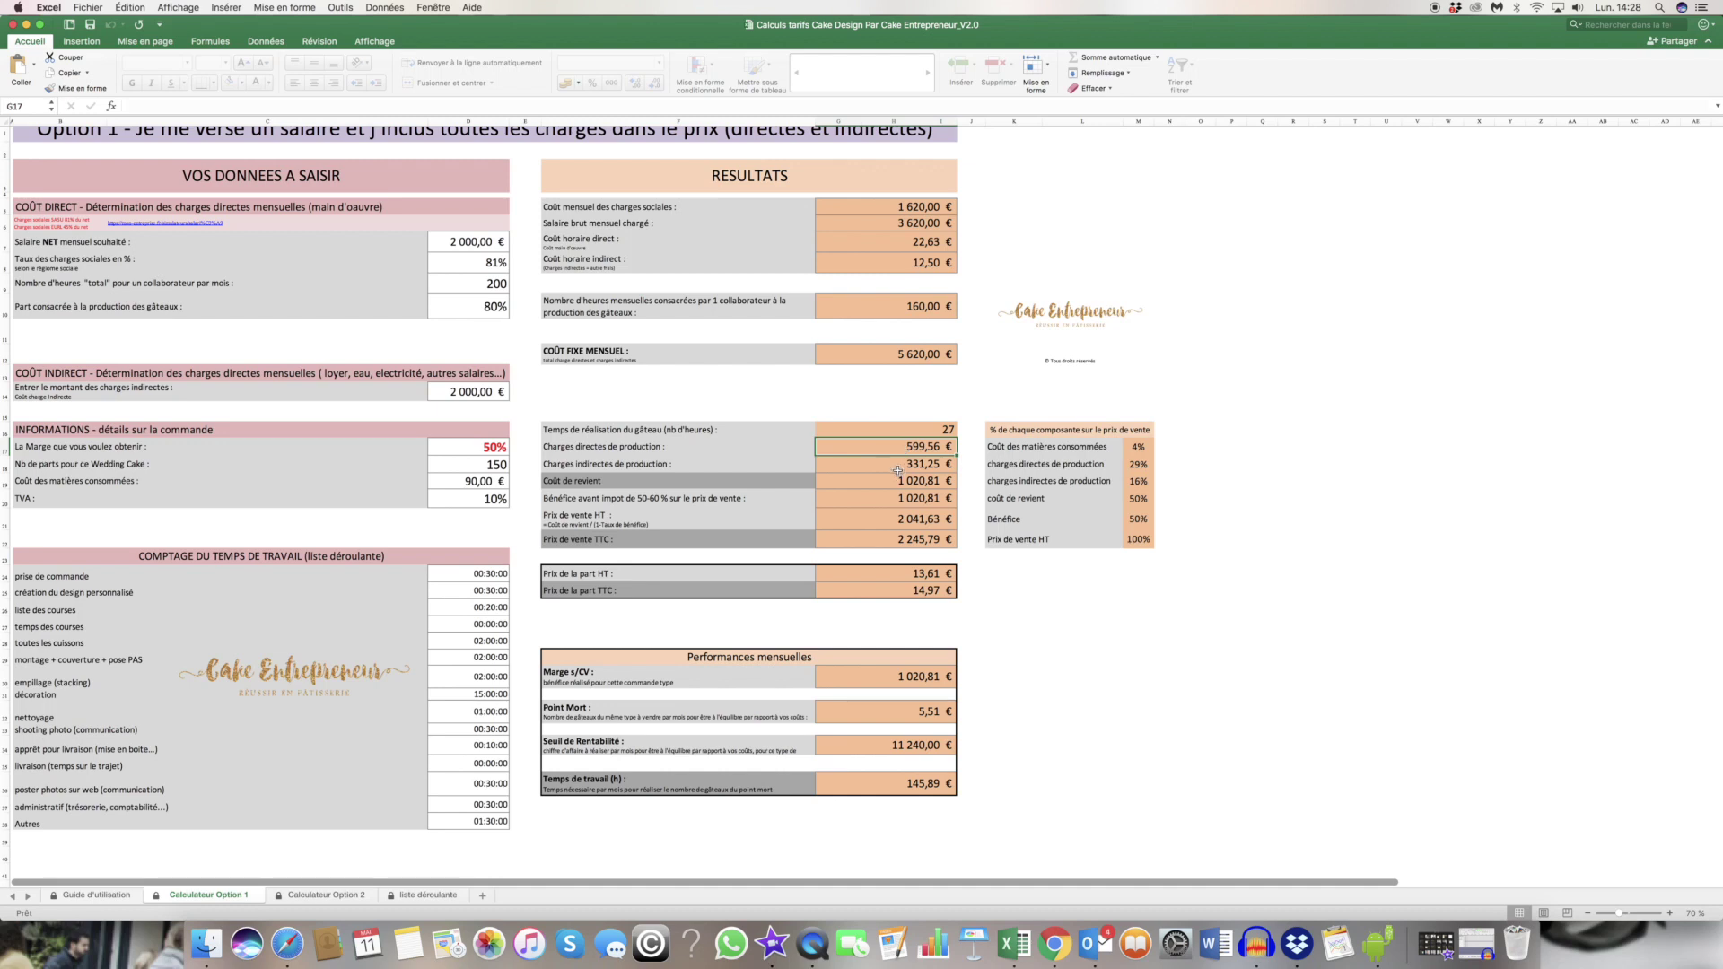
left_click(896, 467)
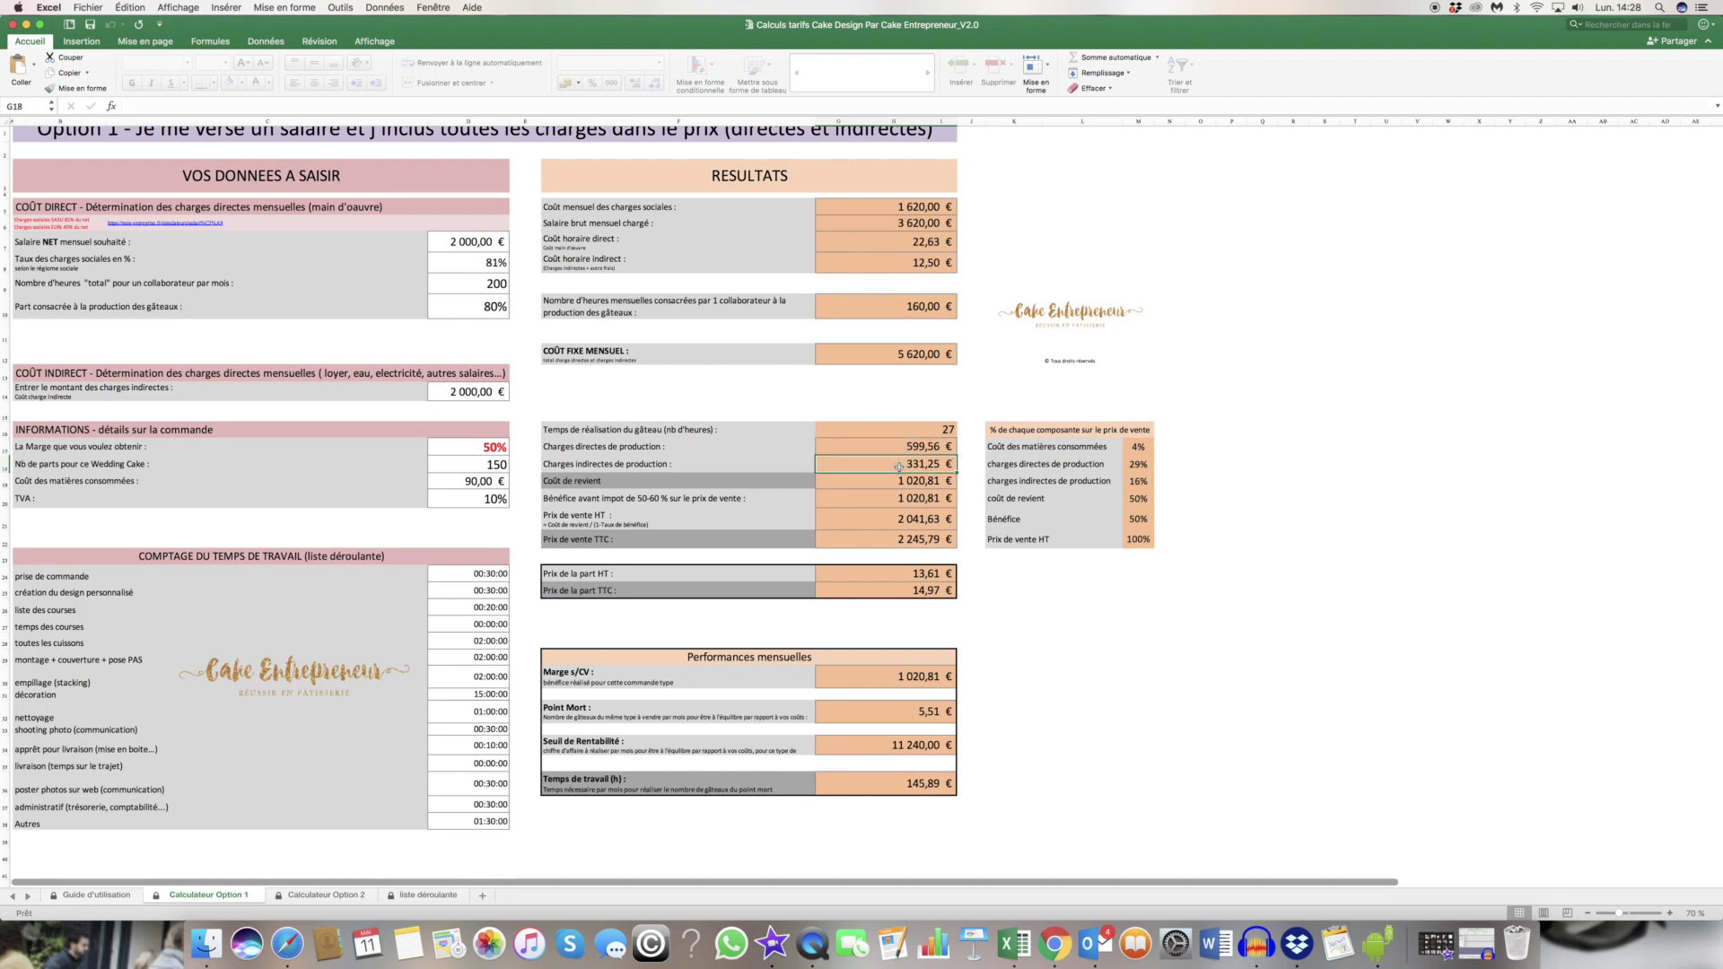
left_click(917, 266)
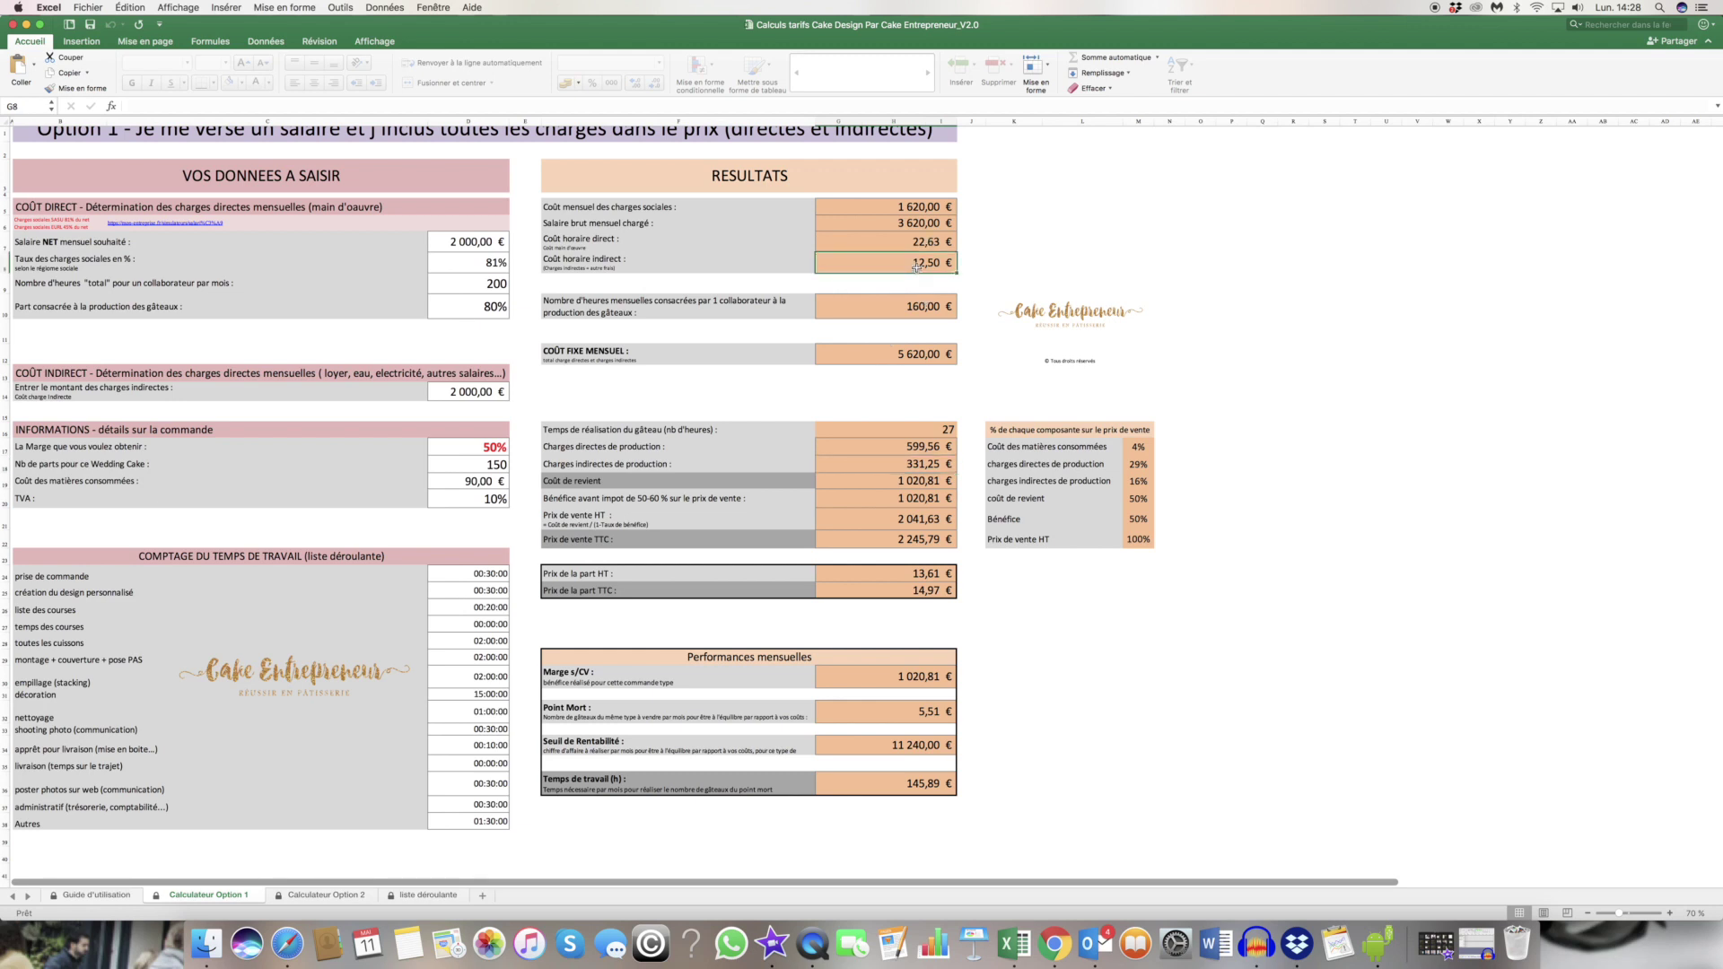
left_click(894, 465)
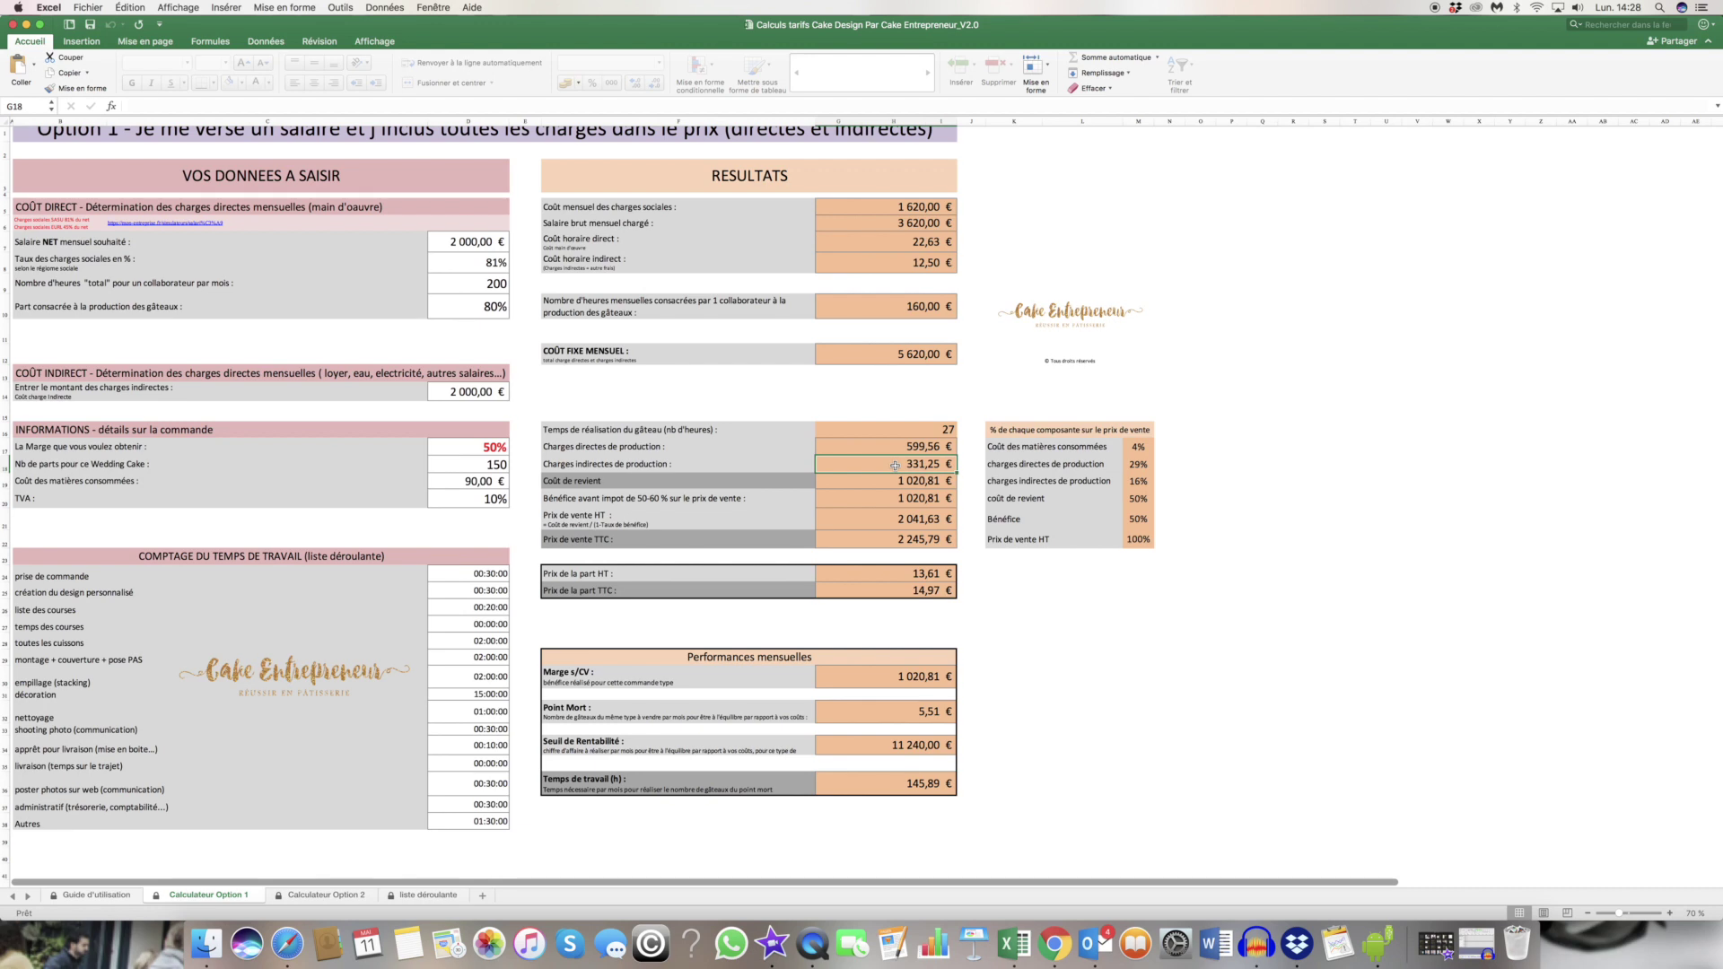
Examine the "Coût de revient" row together with the direct and indirect production charges.
left_click_drag(675, 482, 915, 482)
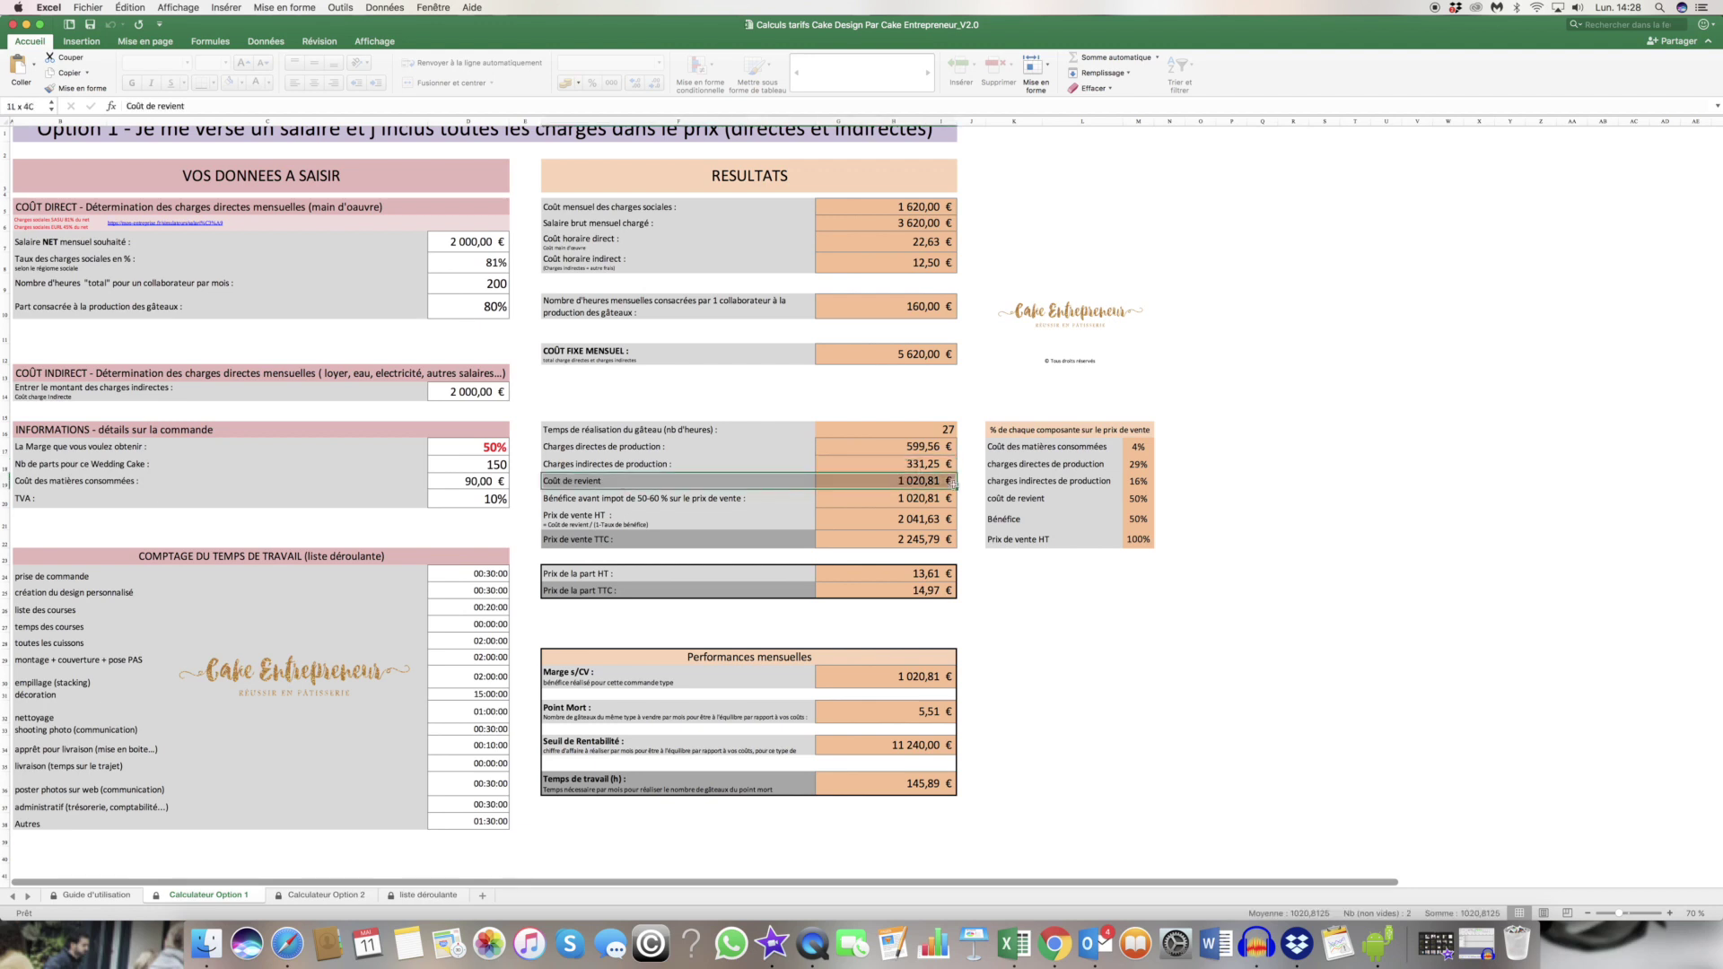
left_click_drag(920, 446, 913, 463)
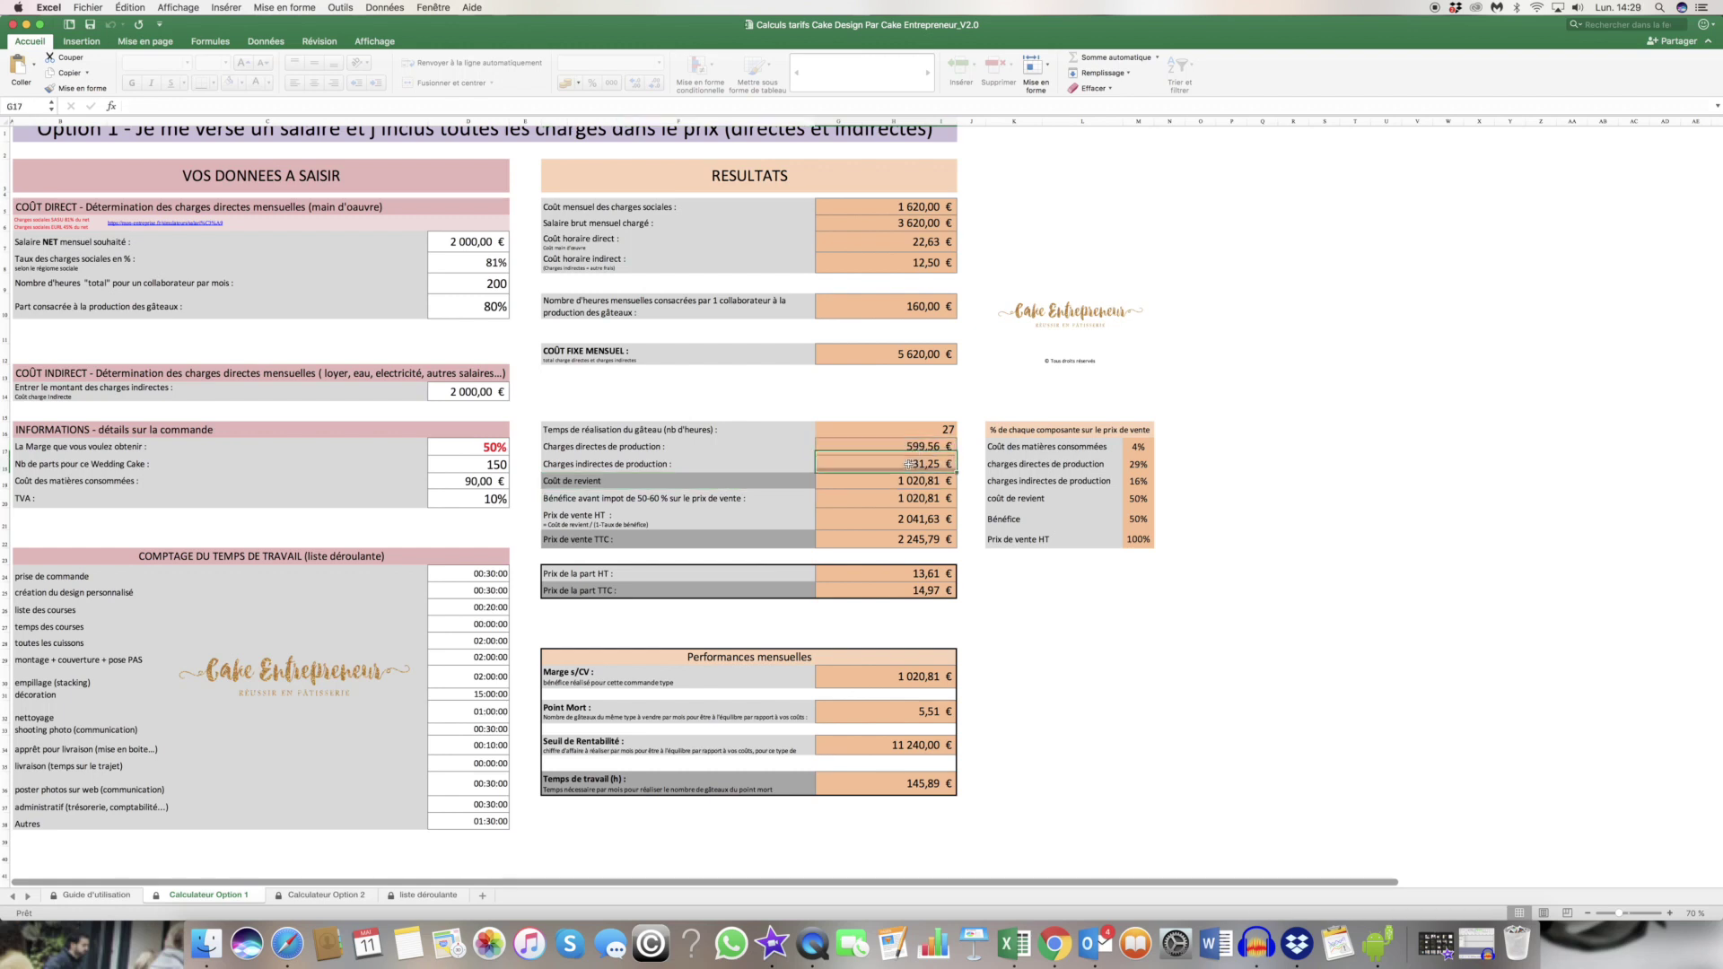
left_click(921, 480)
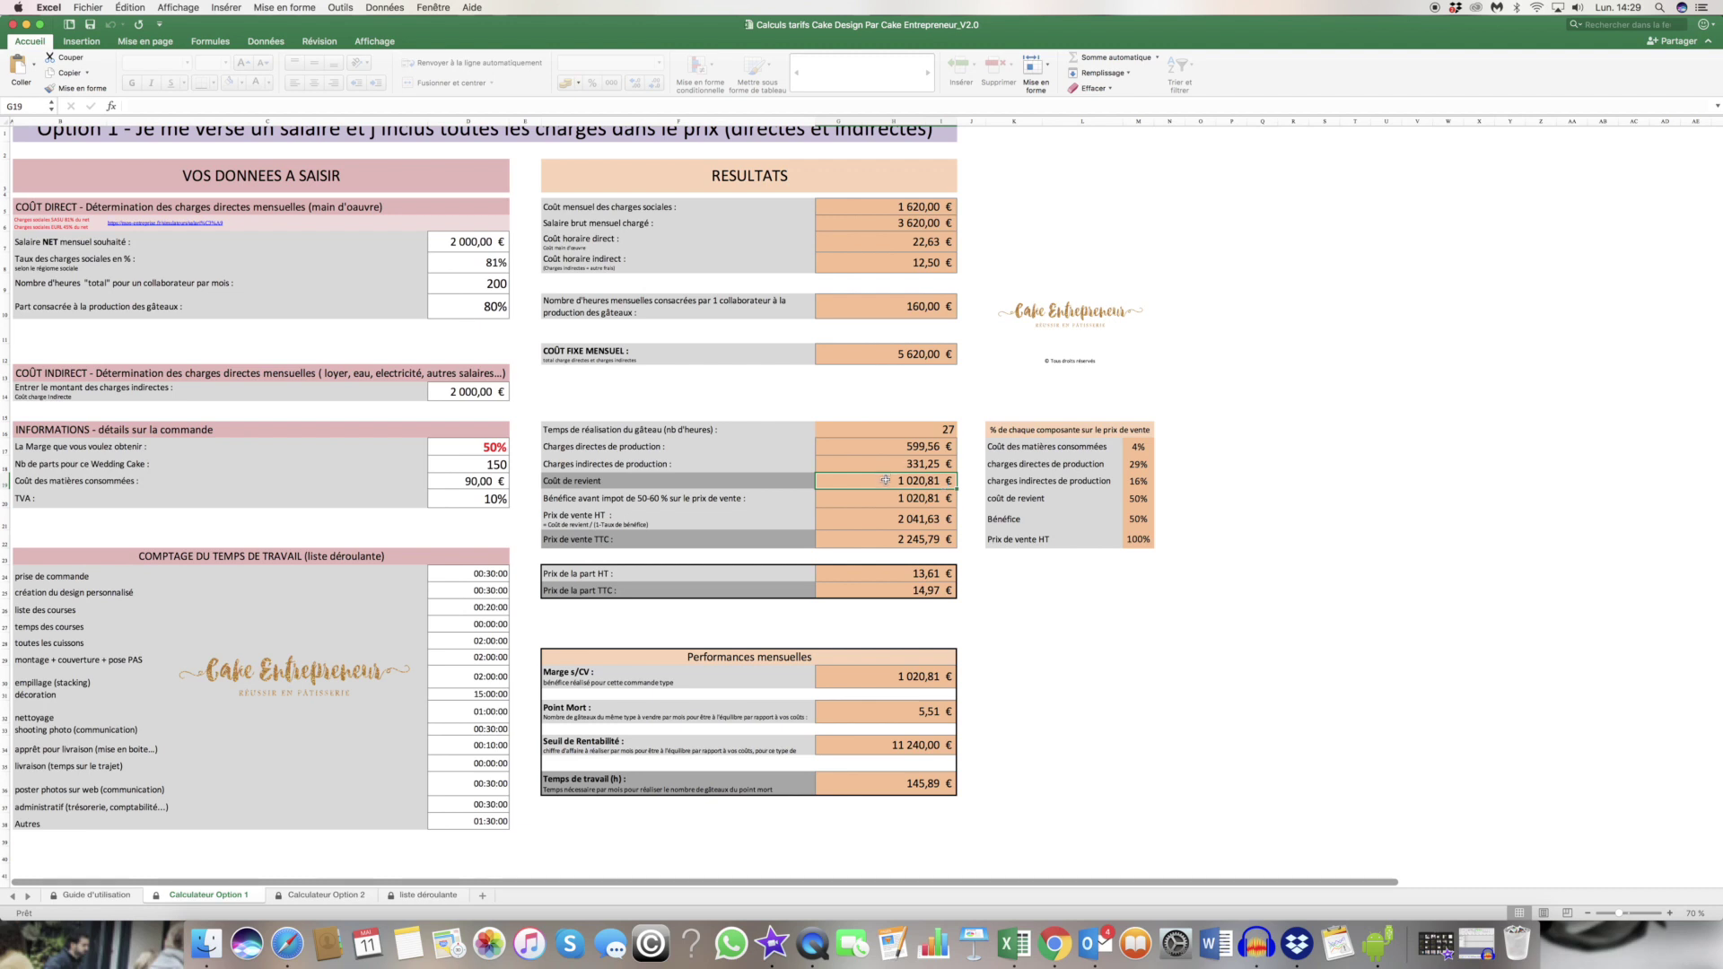
Check the desired margin input and the cake's production time against the HT and TTC selling prices.
left_click(482, 448)
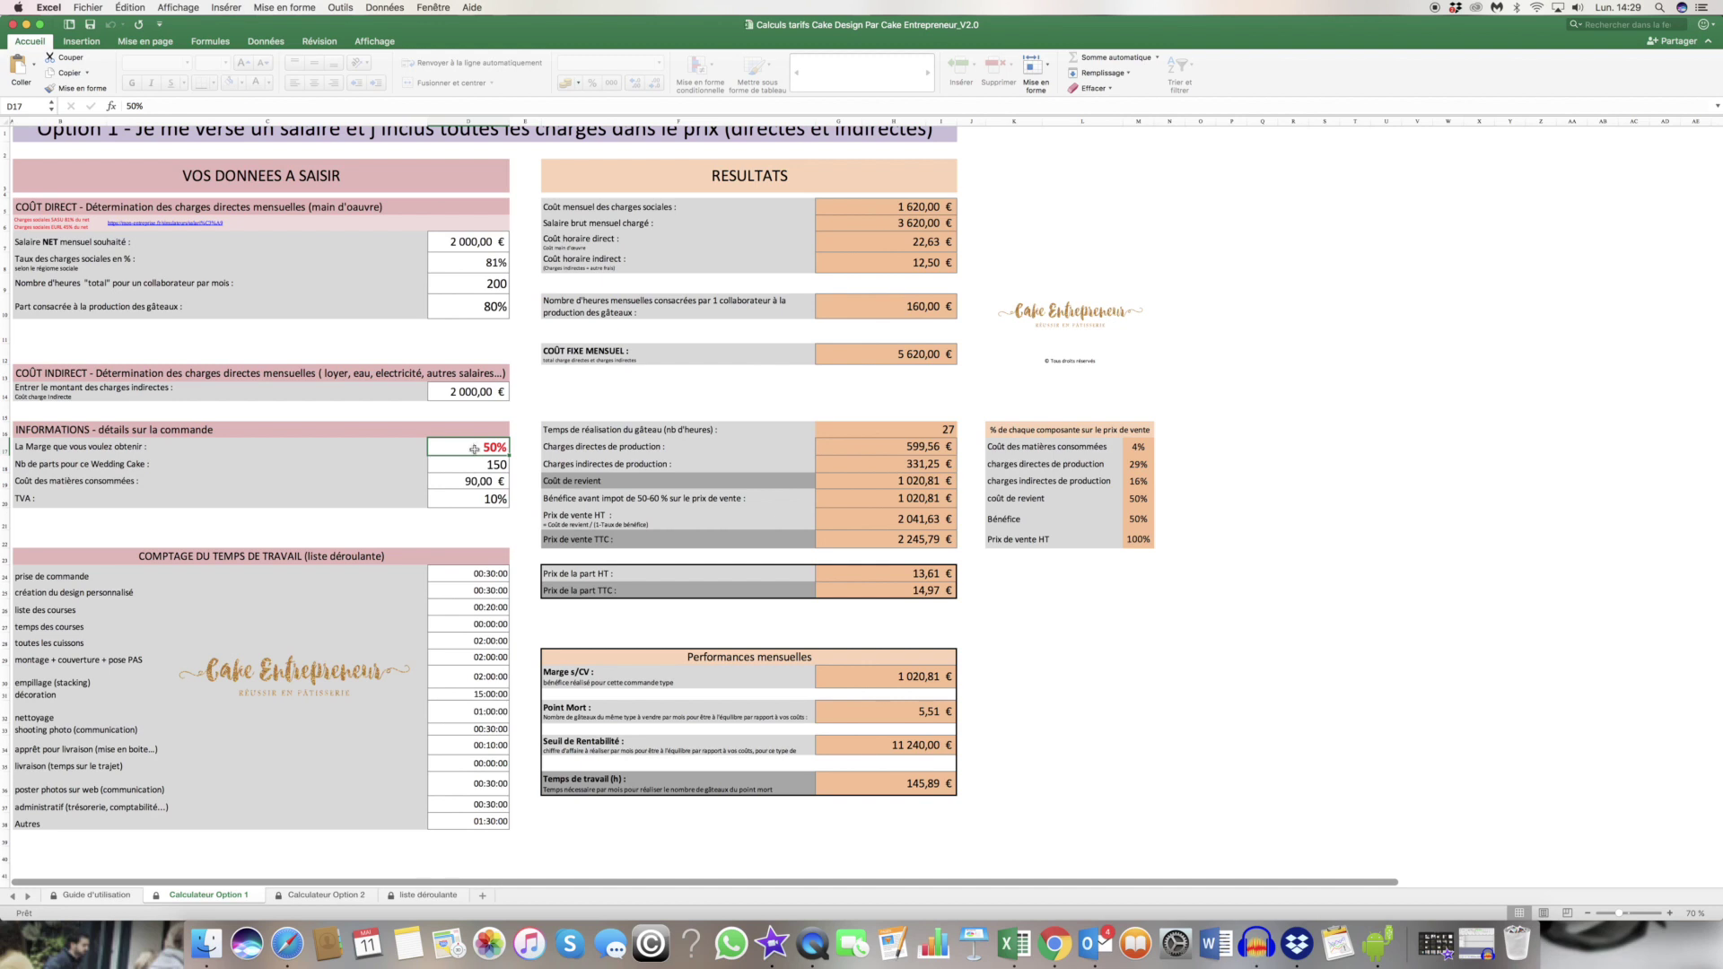
left_click(888, 524)
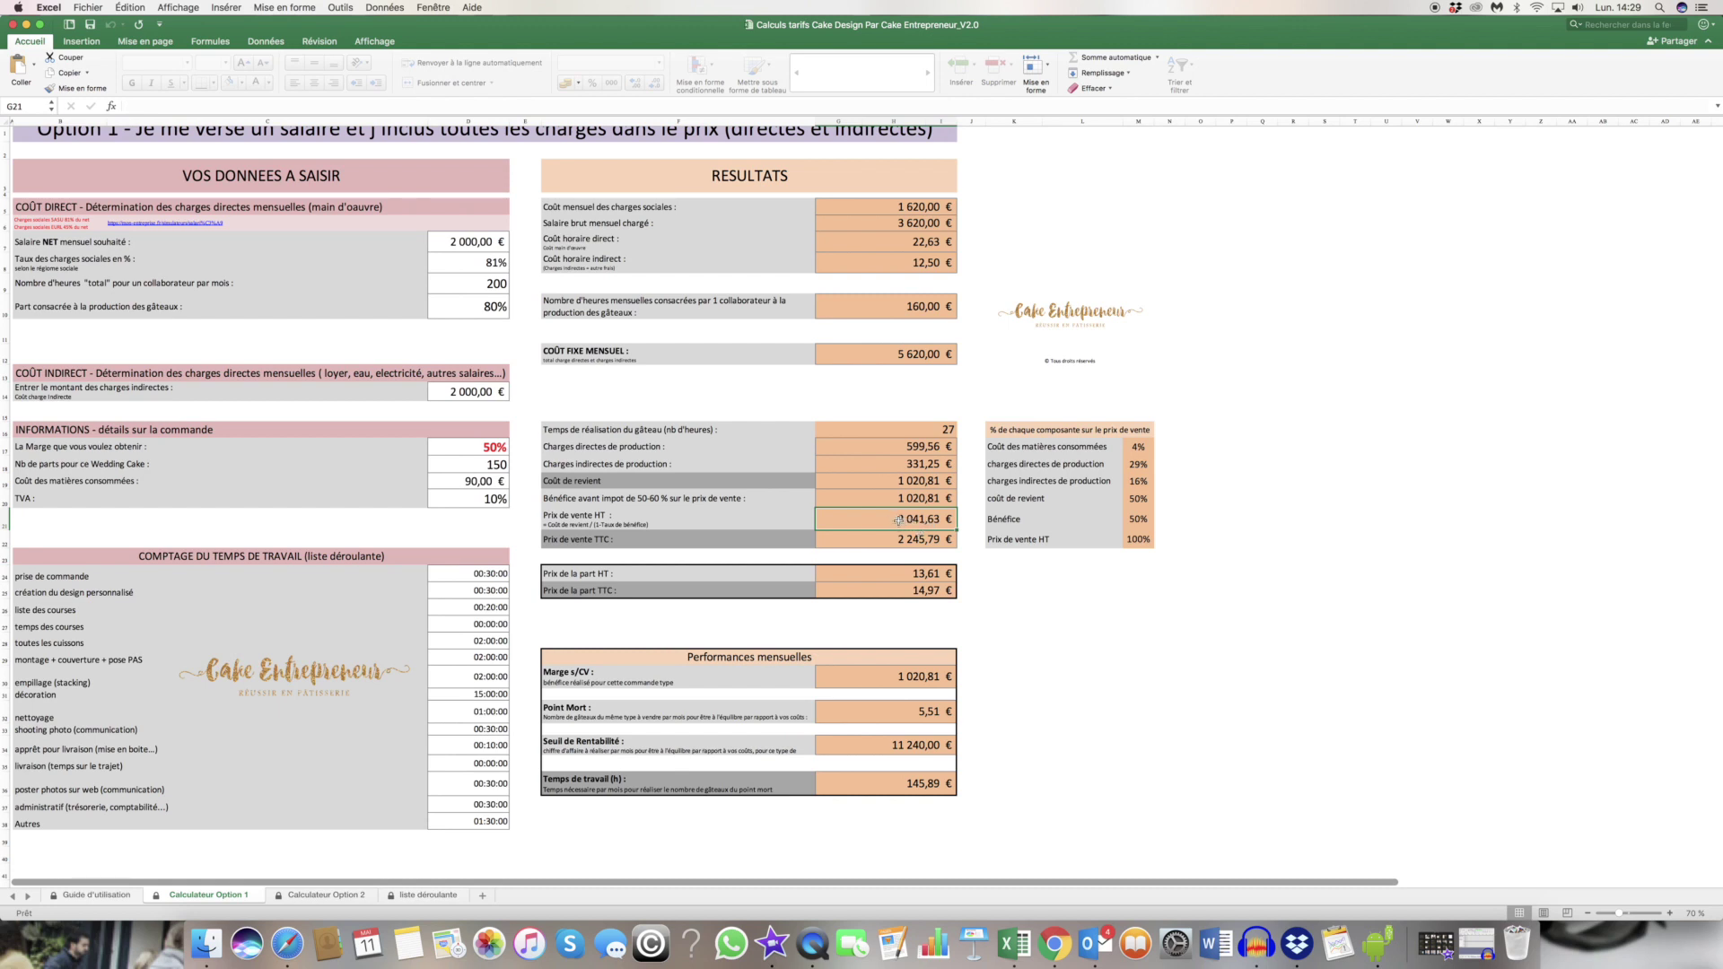
left_click(915, 430)
left_click(885, 520)
left_click(887, 539)
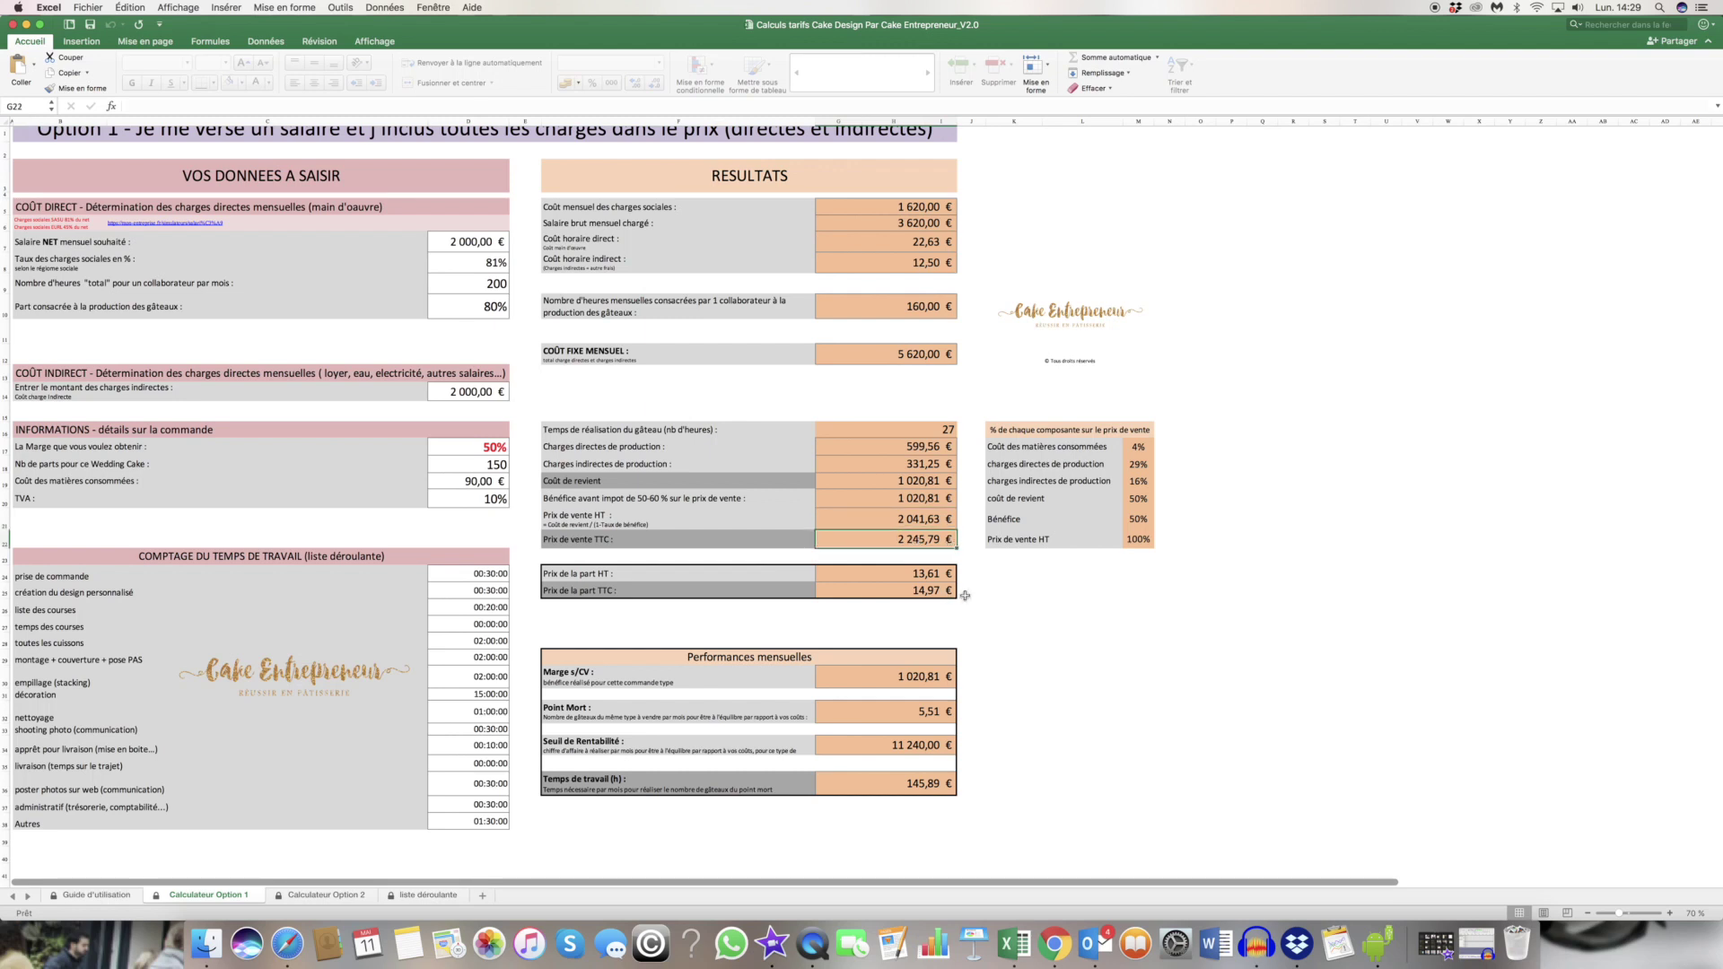
Examine the "Prix de la part HT" and "Prix de la part TTC" results.
left_click(567, 576)
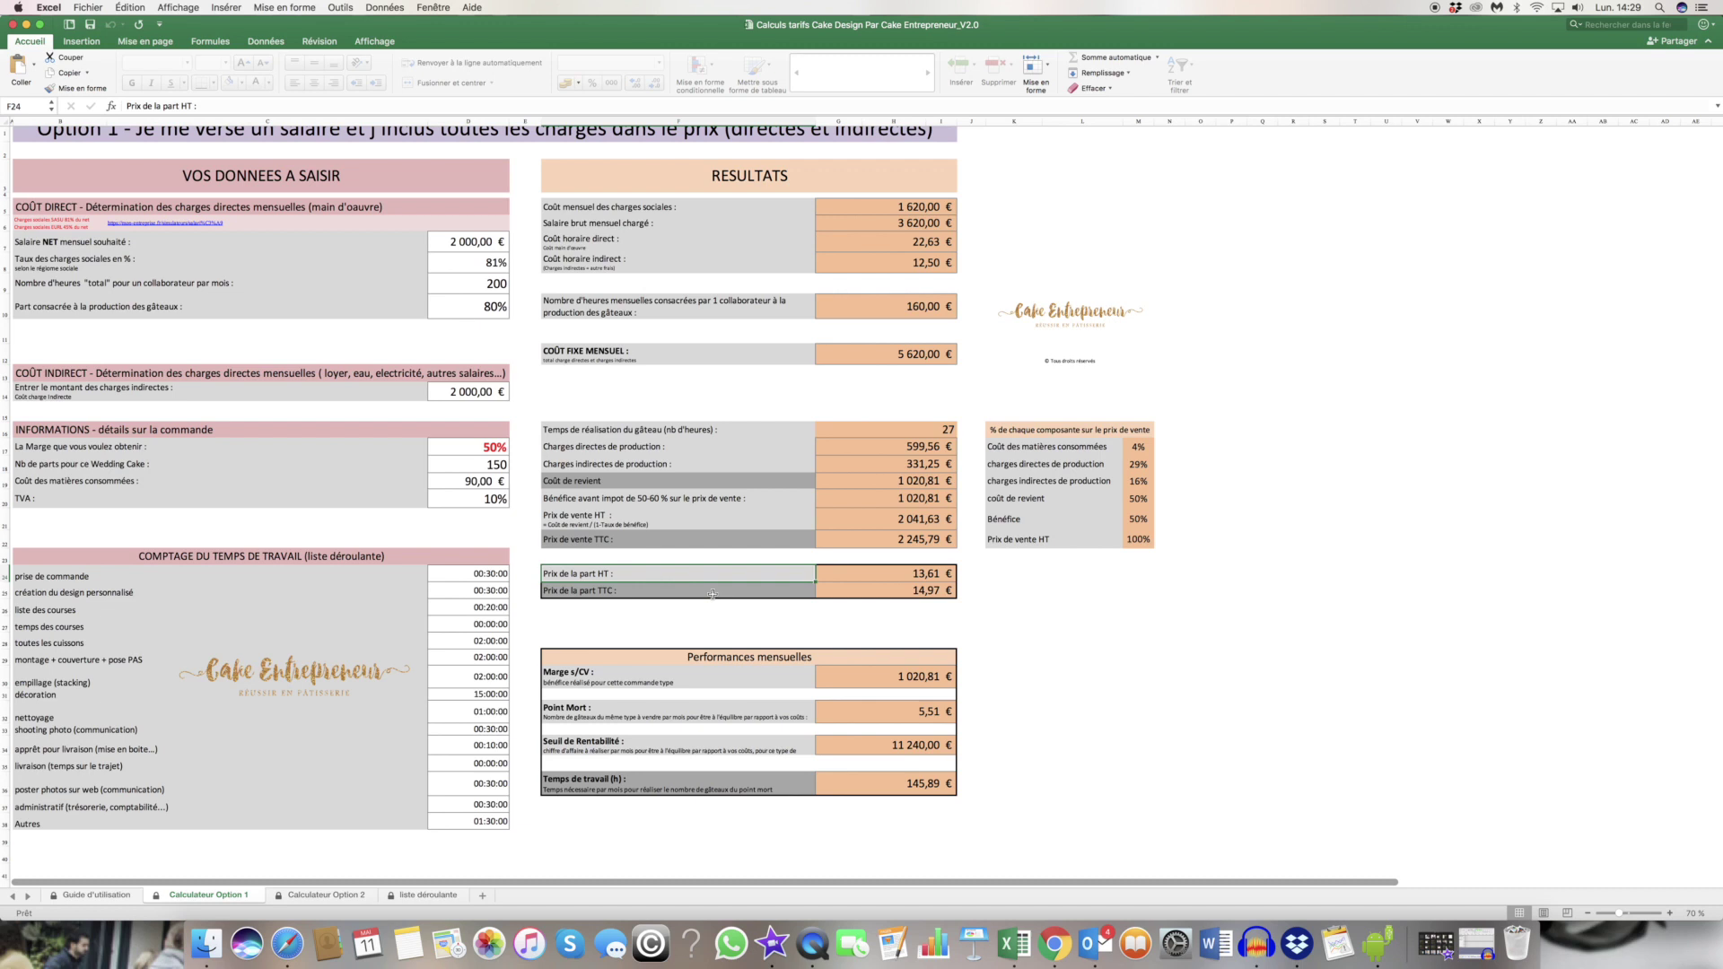
left_click(917, 575)
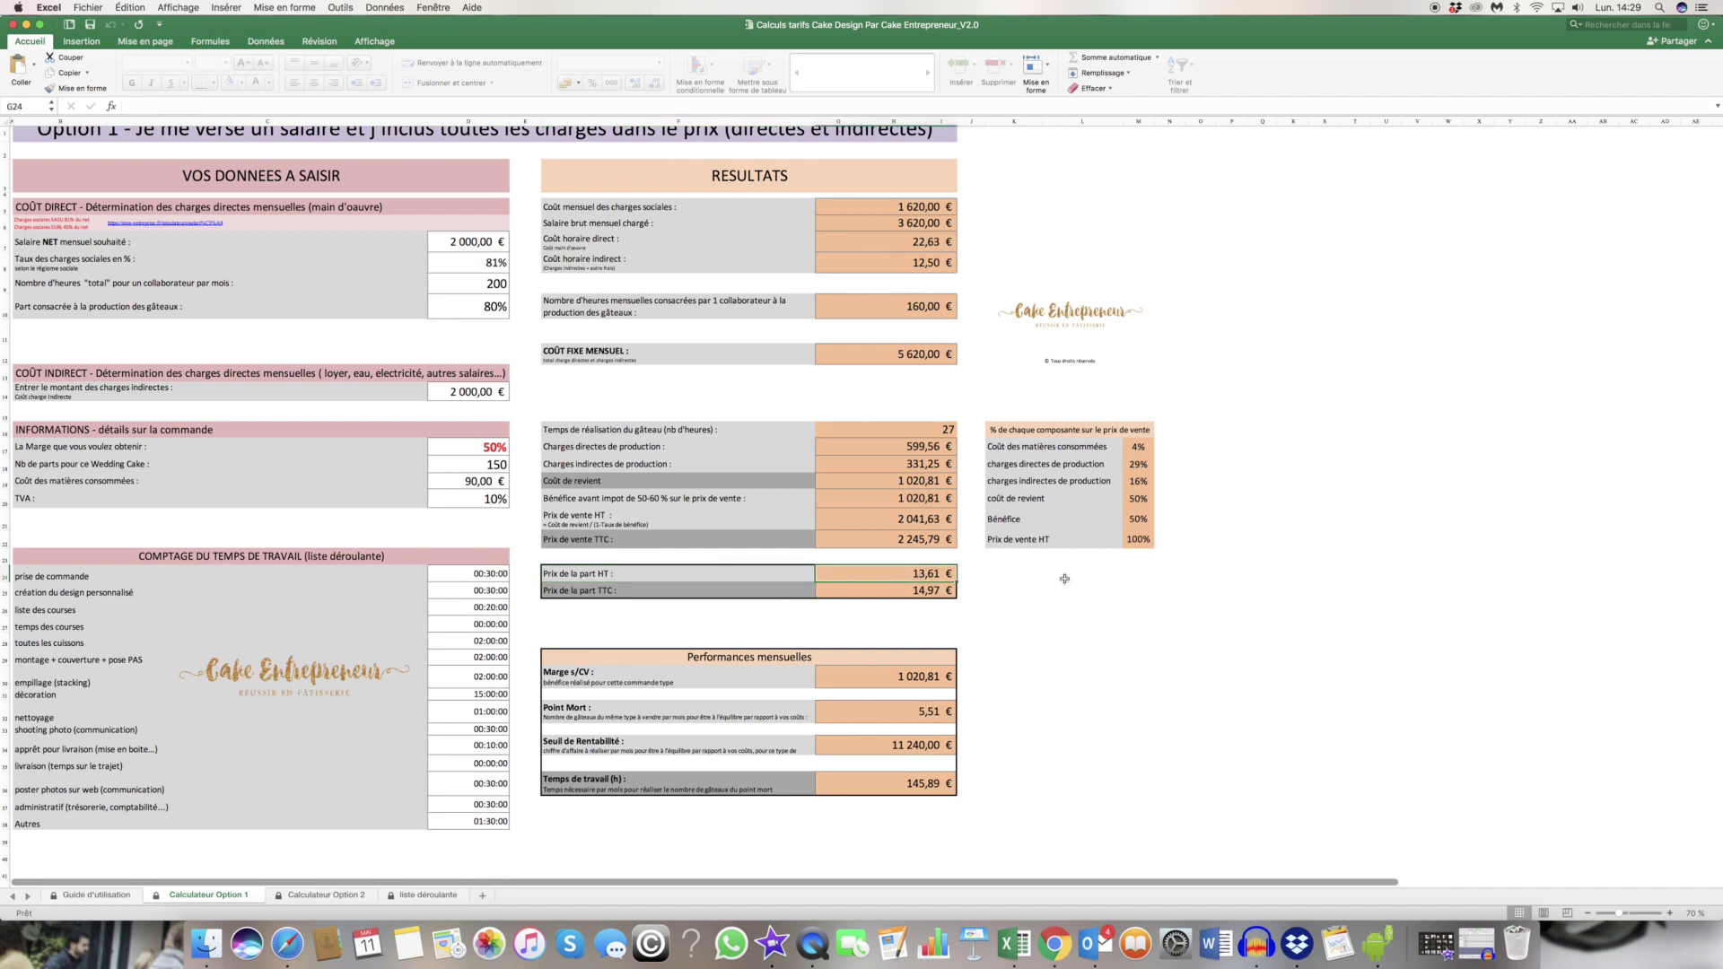
left_click(918, 593)
Review the factors behind the HT selling price: production time, direct hourly cost and the desired margin.
left_click(911, 429)
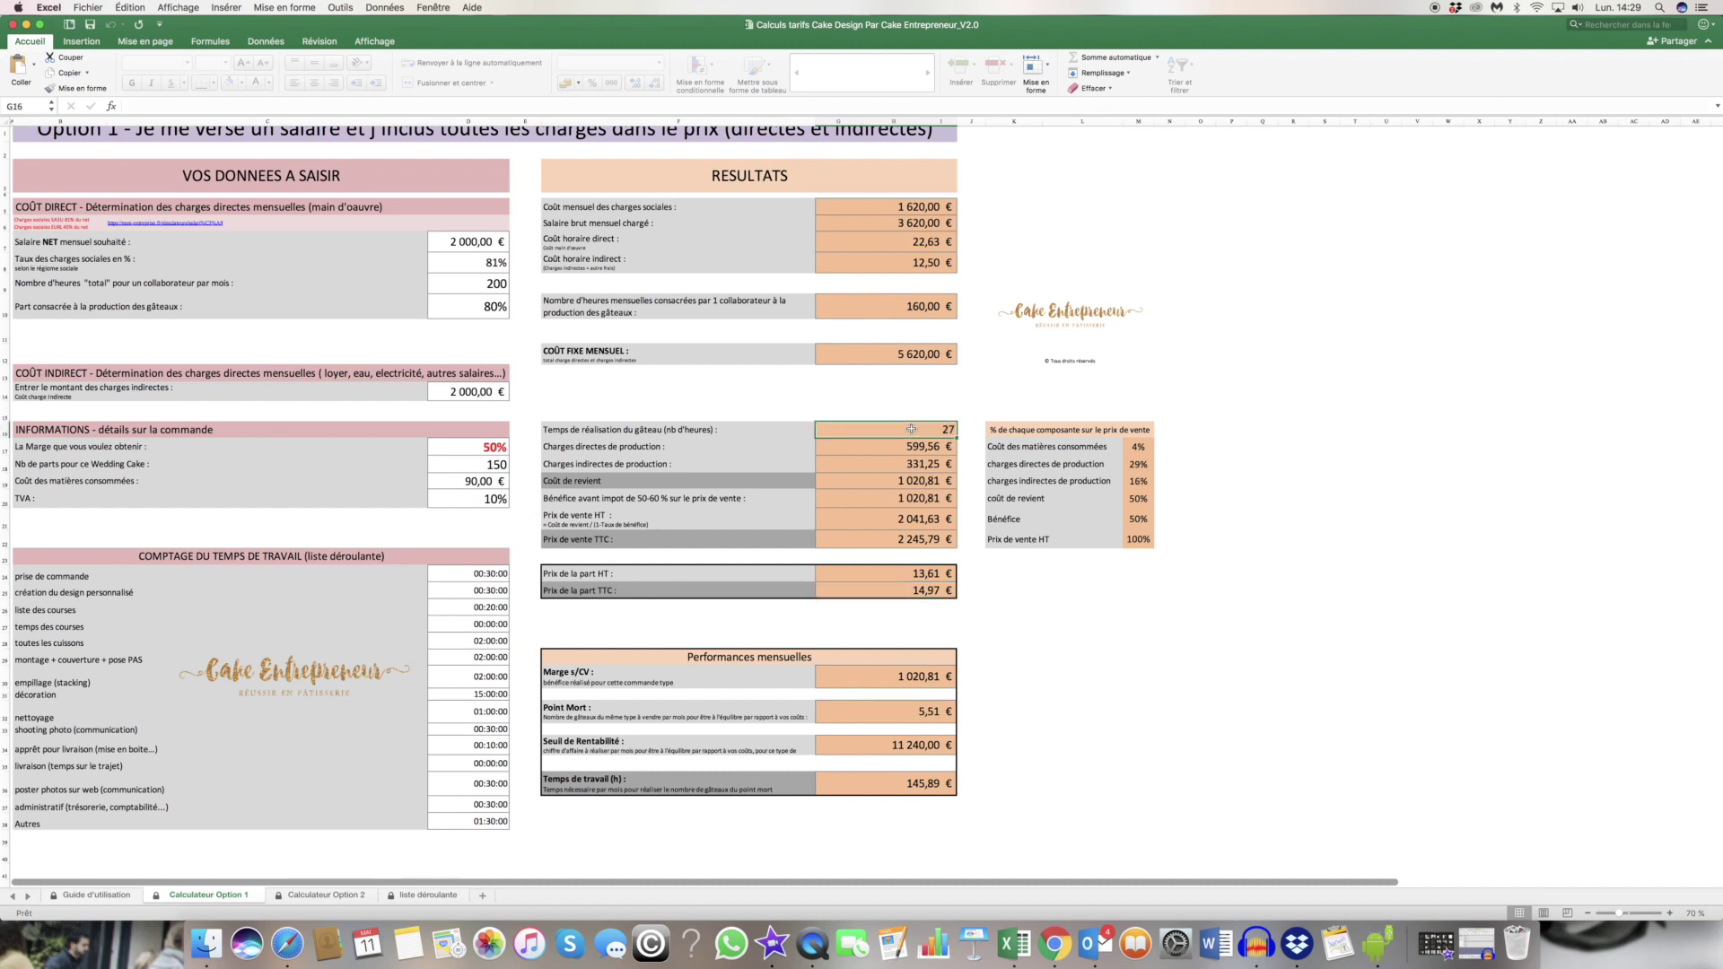
left_click(917, 243)
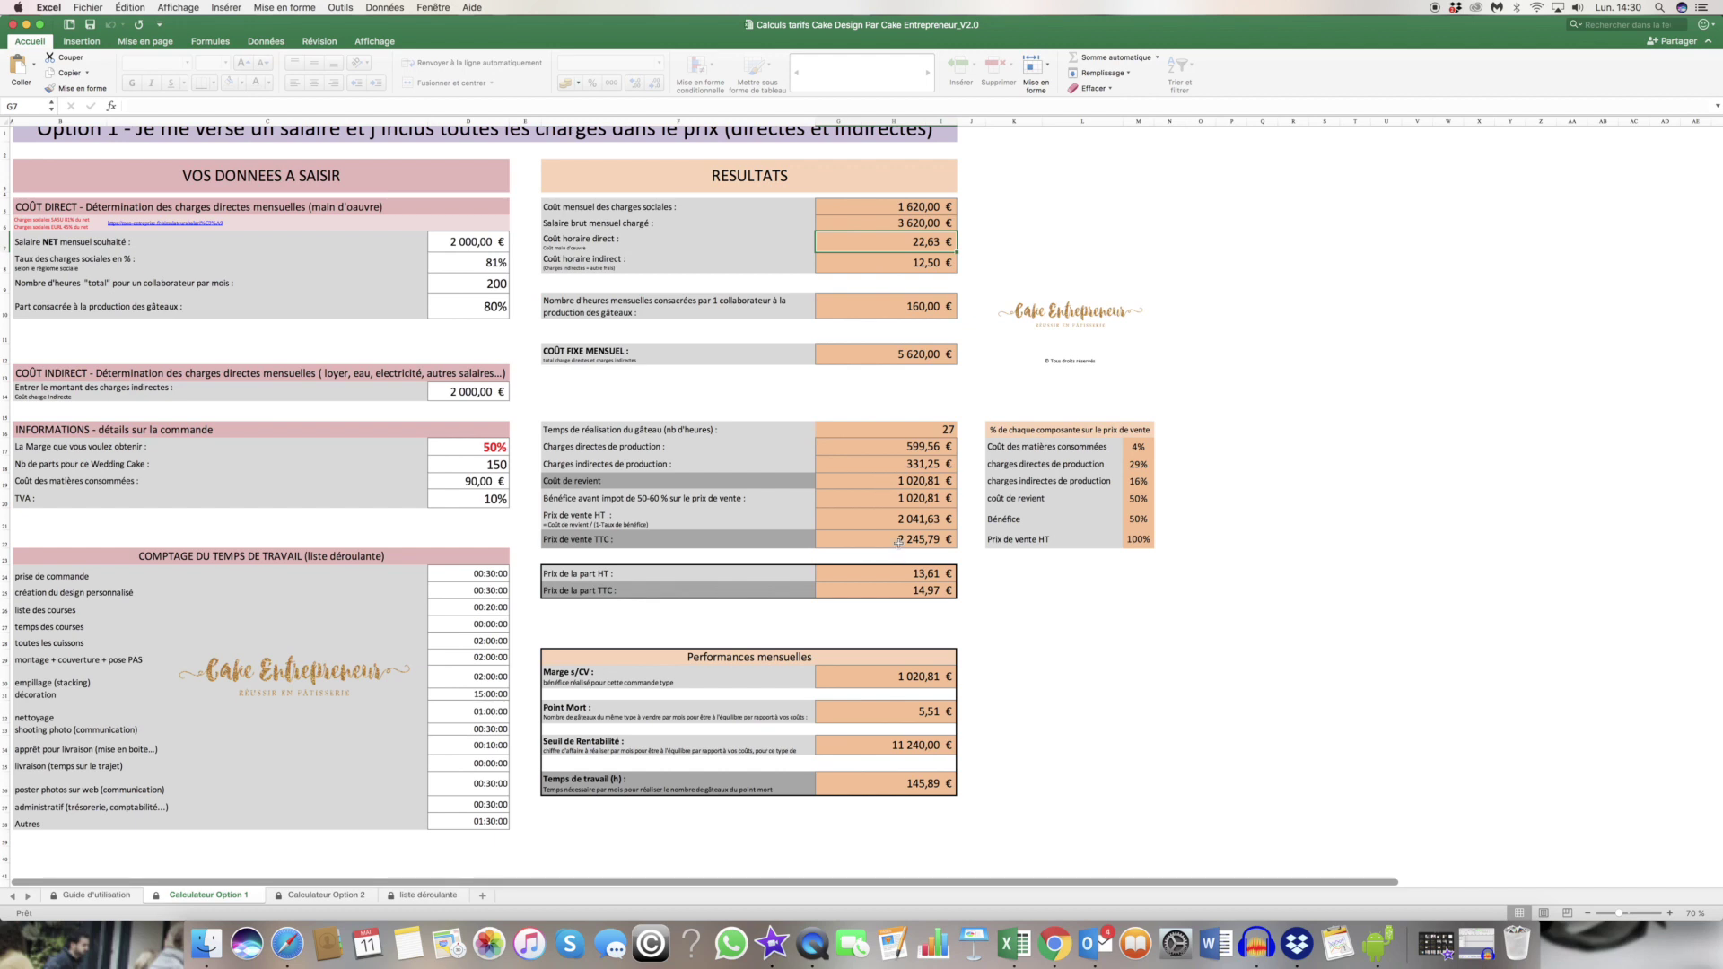
left_click(889, 517)
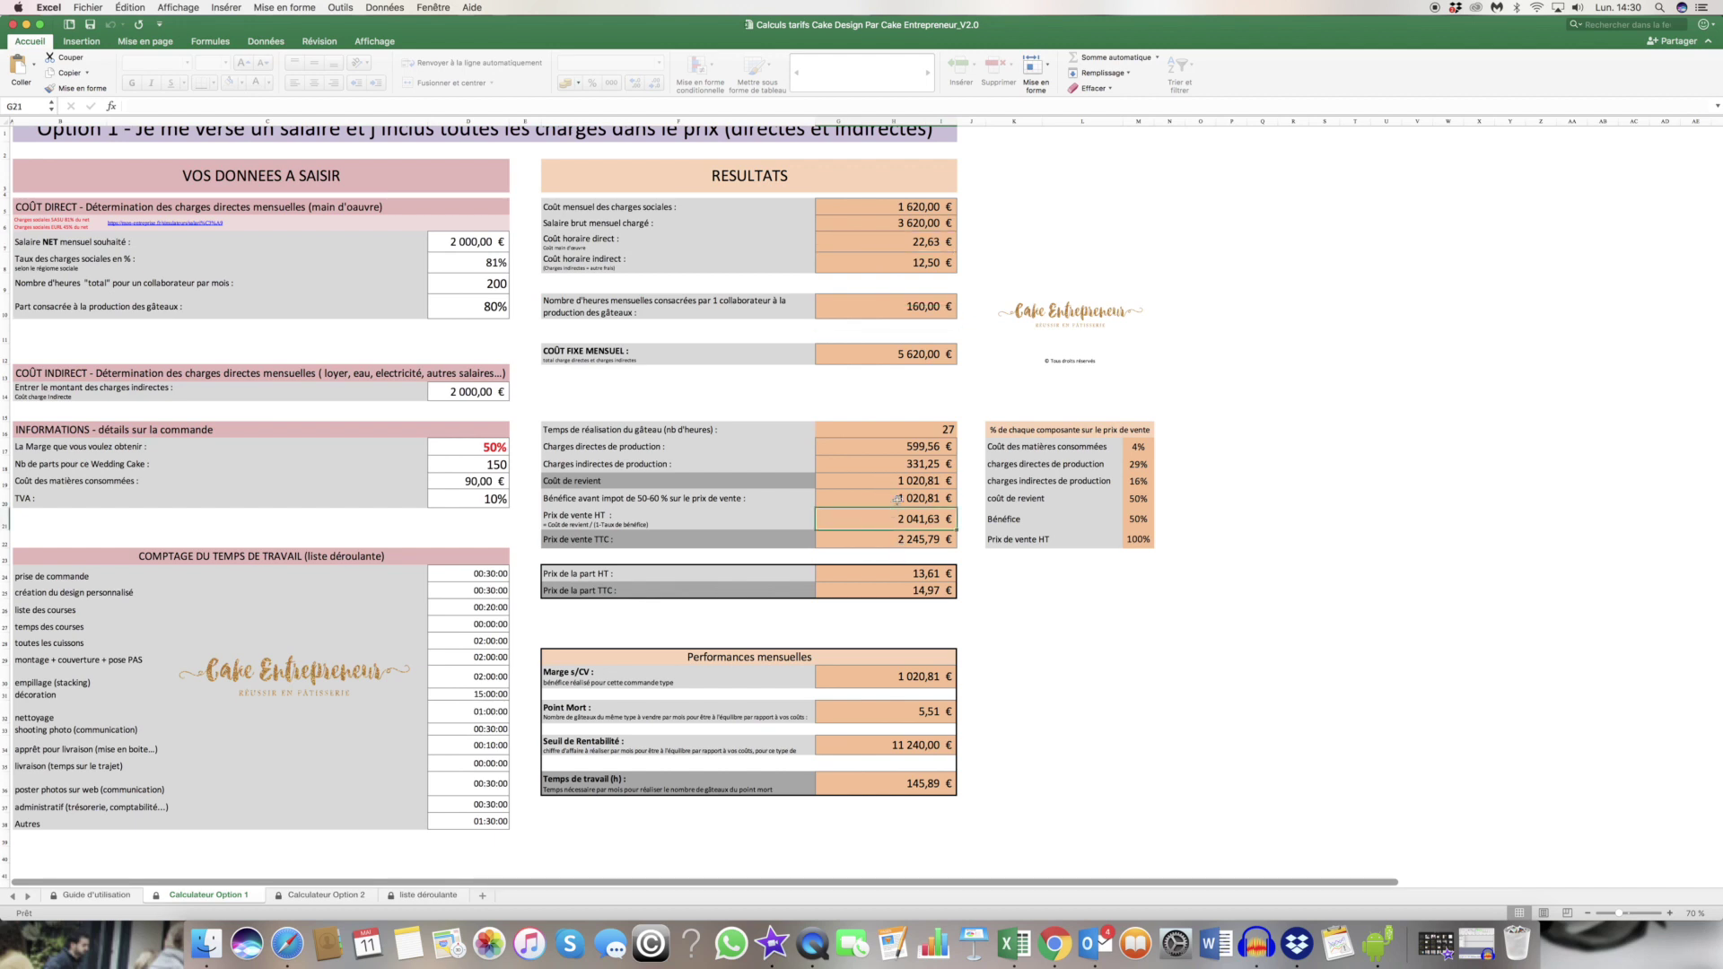
left_click(482, 446)
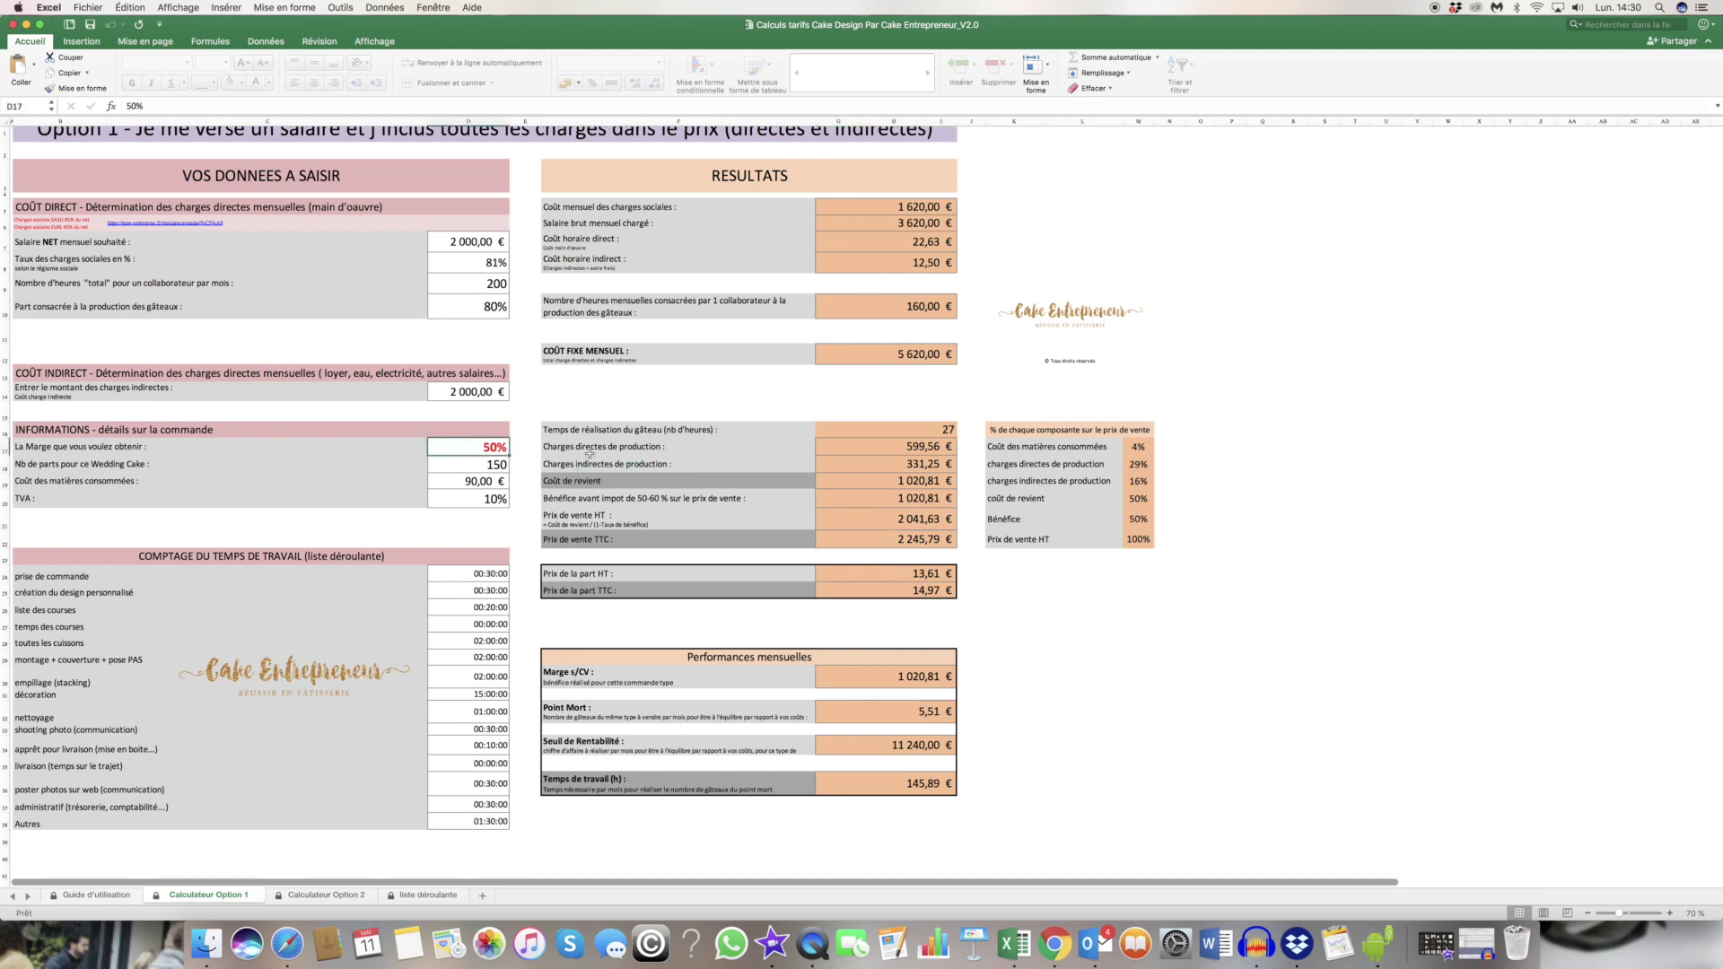
Compare the "Marge s/CV" result under "Performances mensuelles" with the desired margin input.
scroll(899, 589, "down", 3)
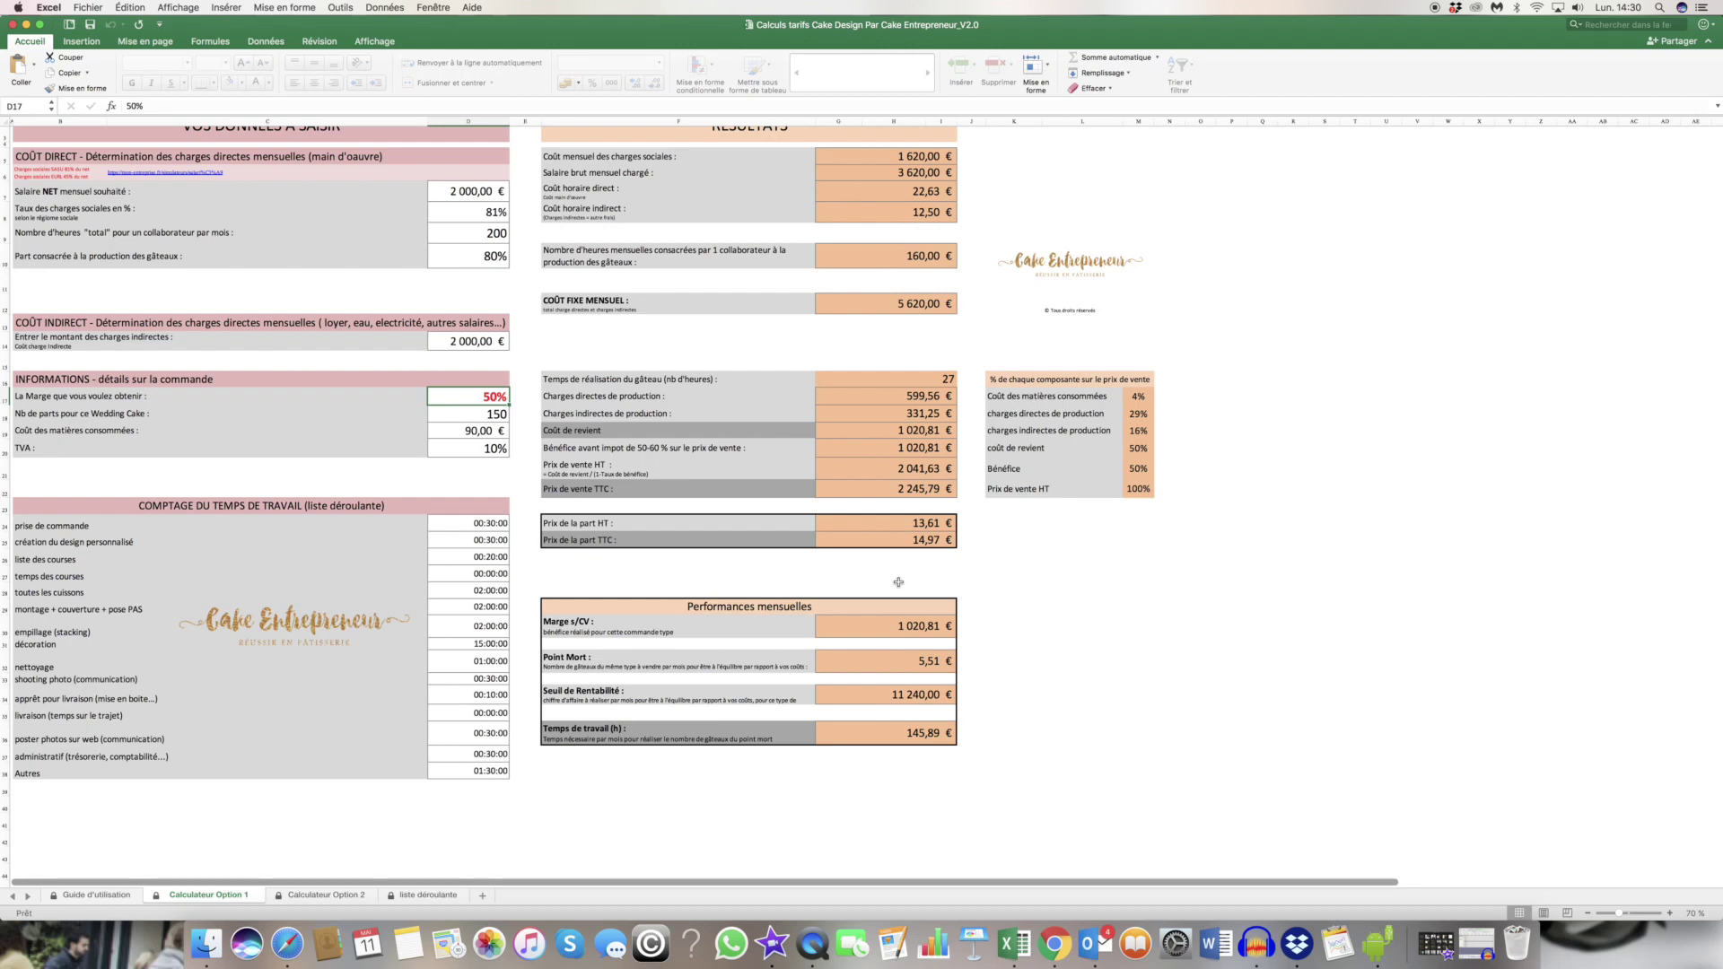
scroll(898, 584, "up", 3)
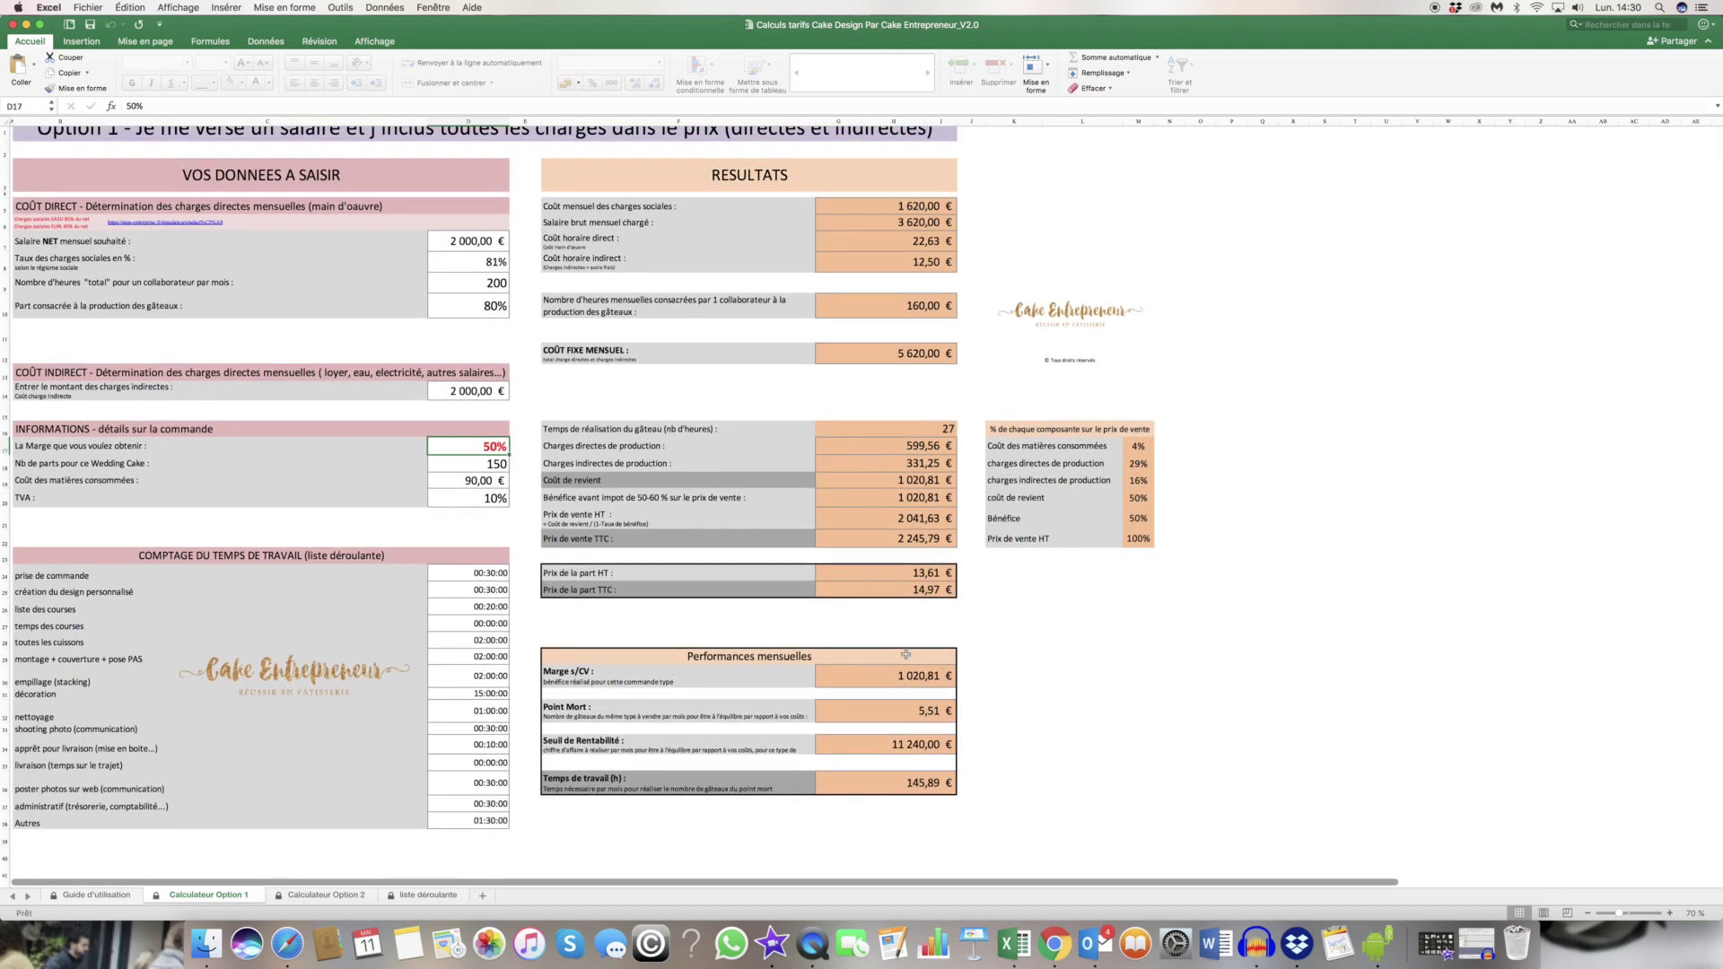
left_click(875, 677)
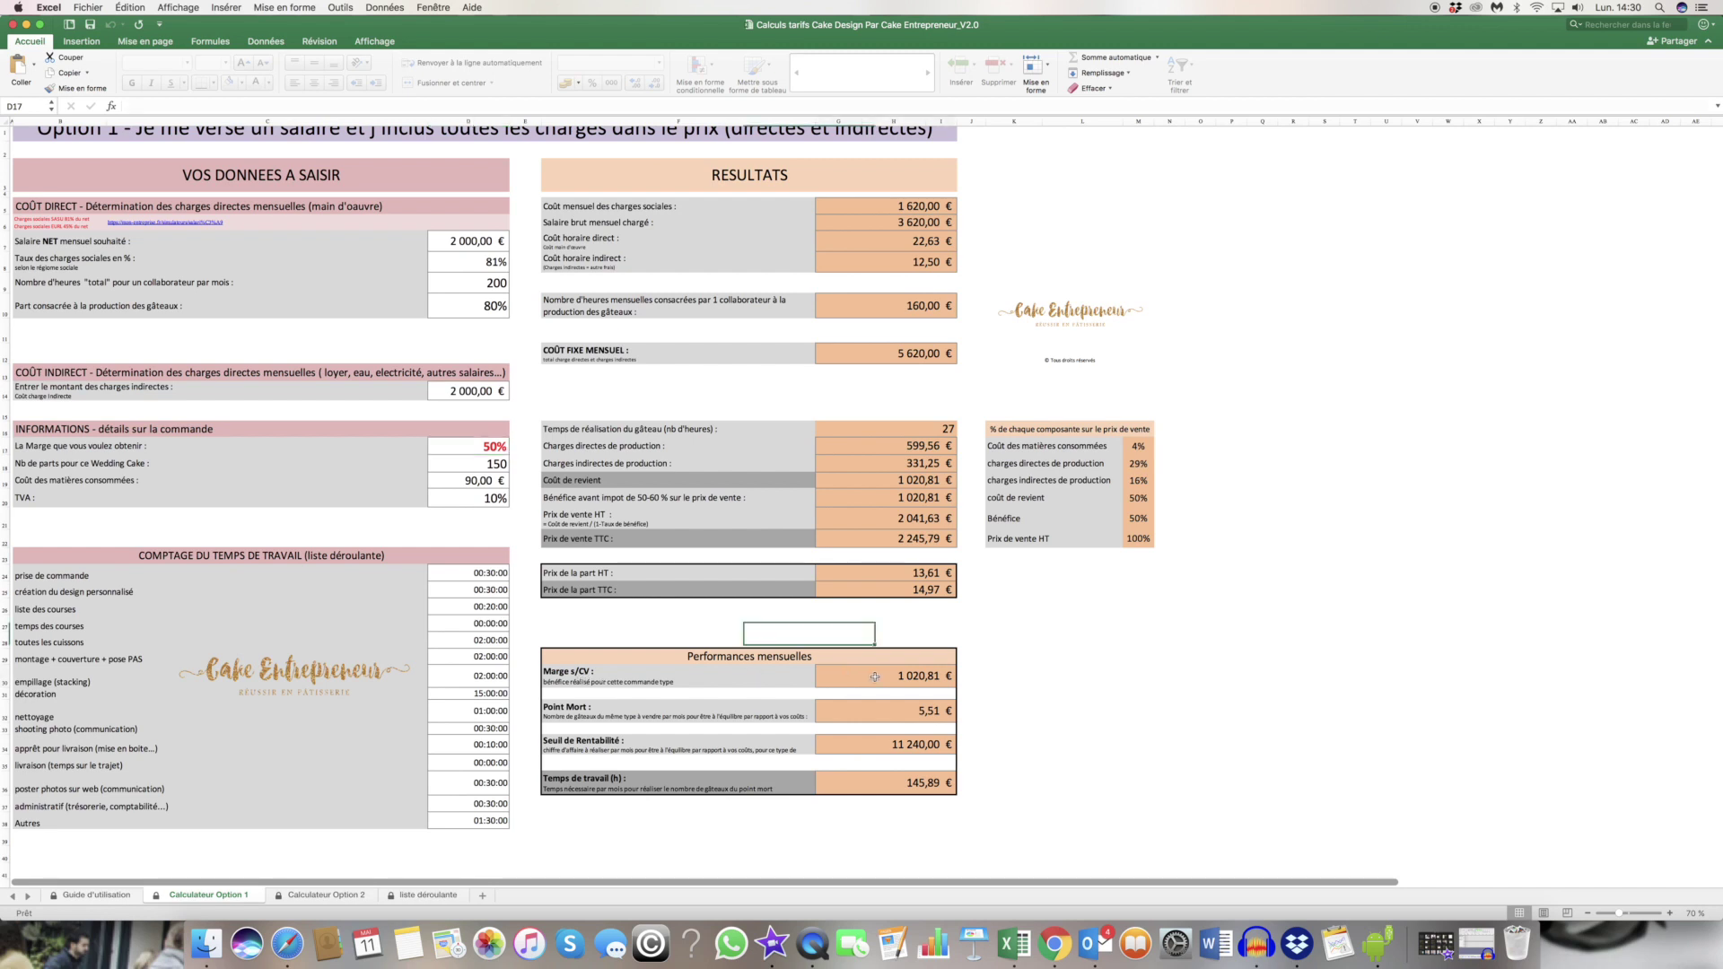
left_click(486, 447)
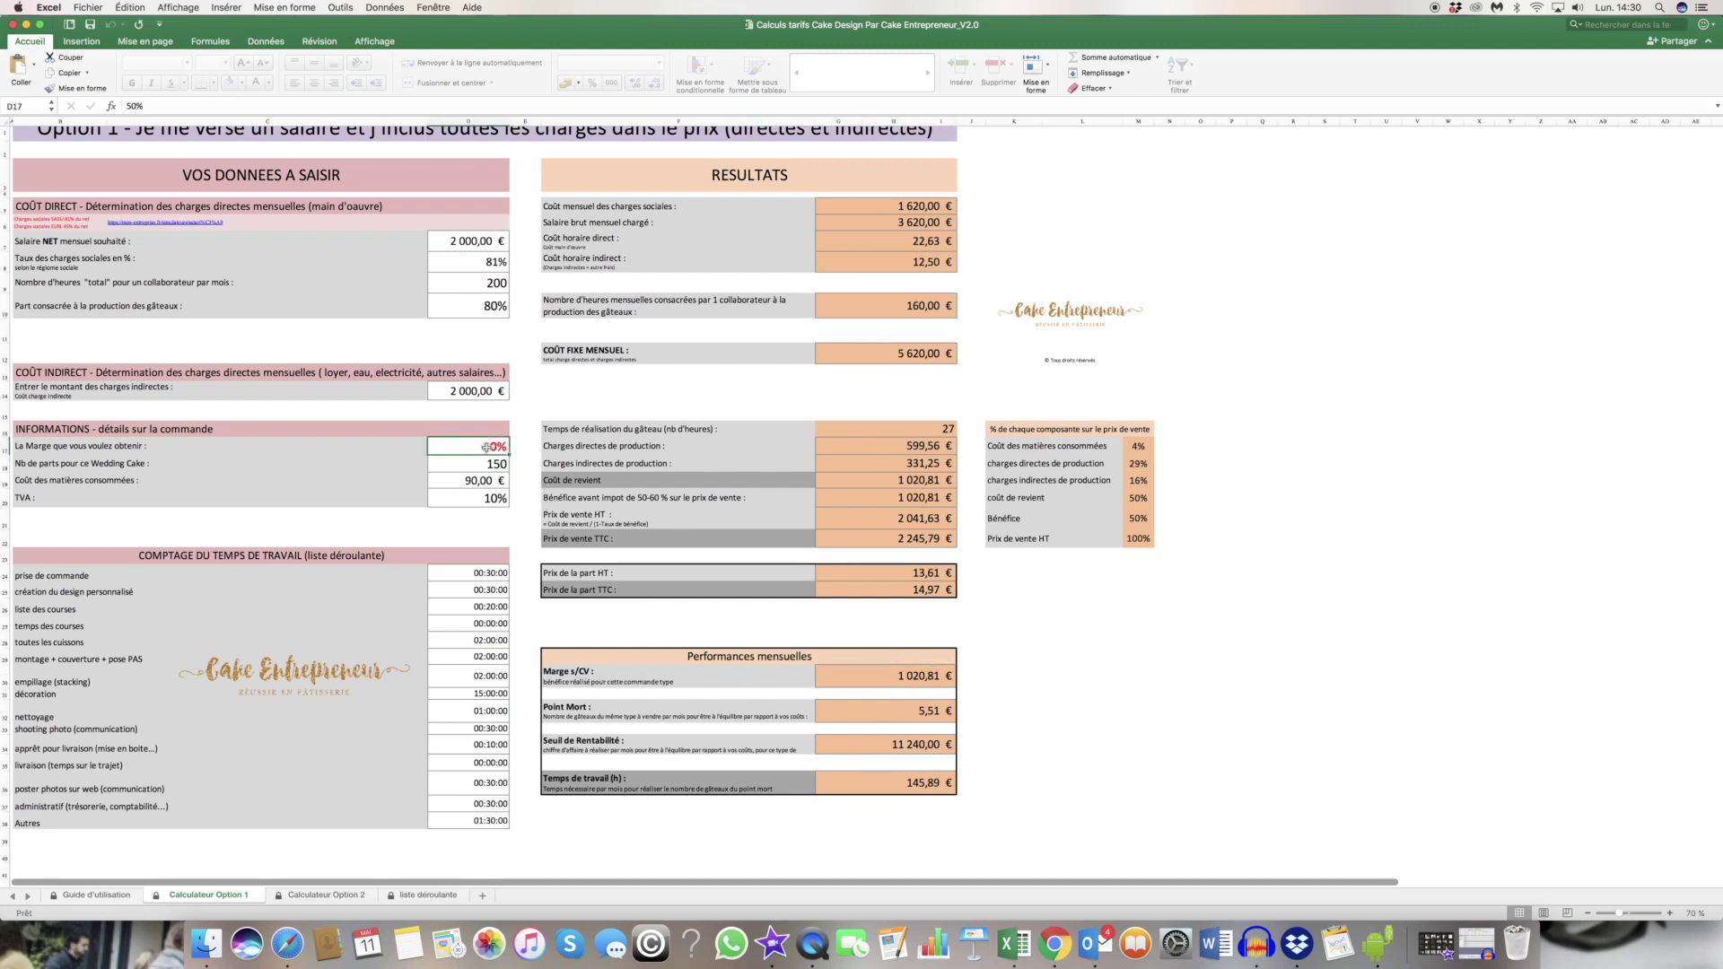
left_click(871, 679)
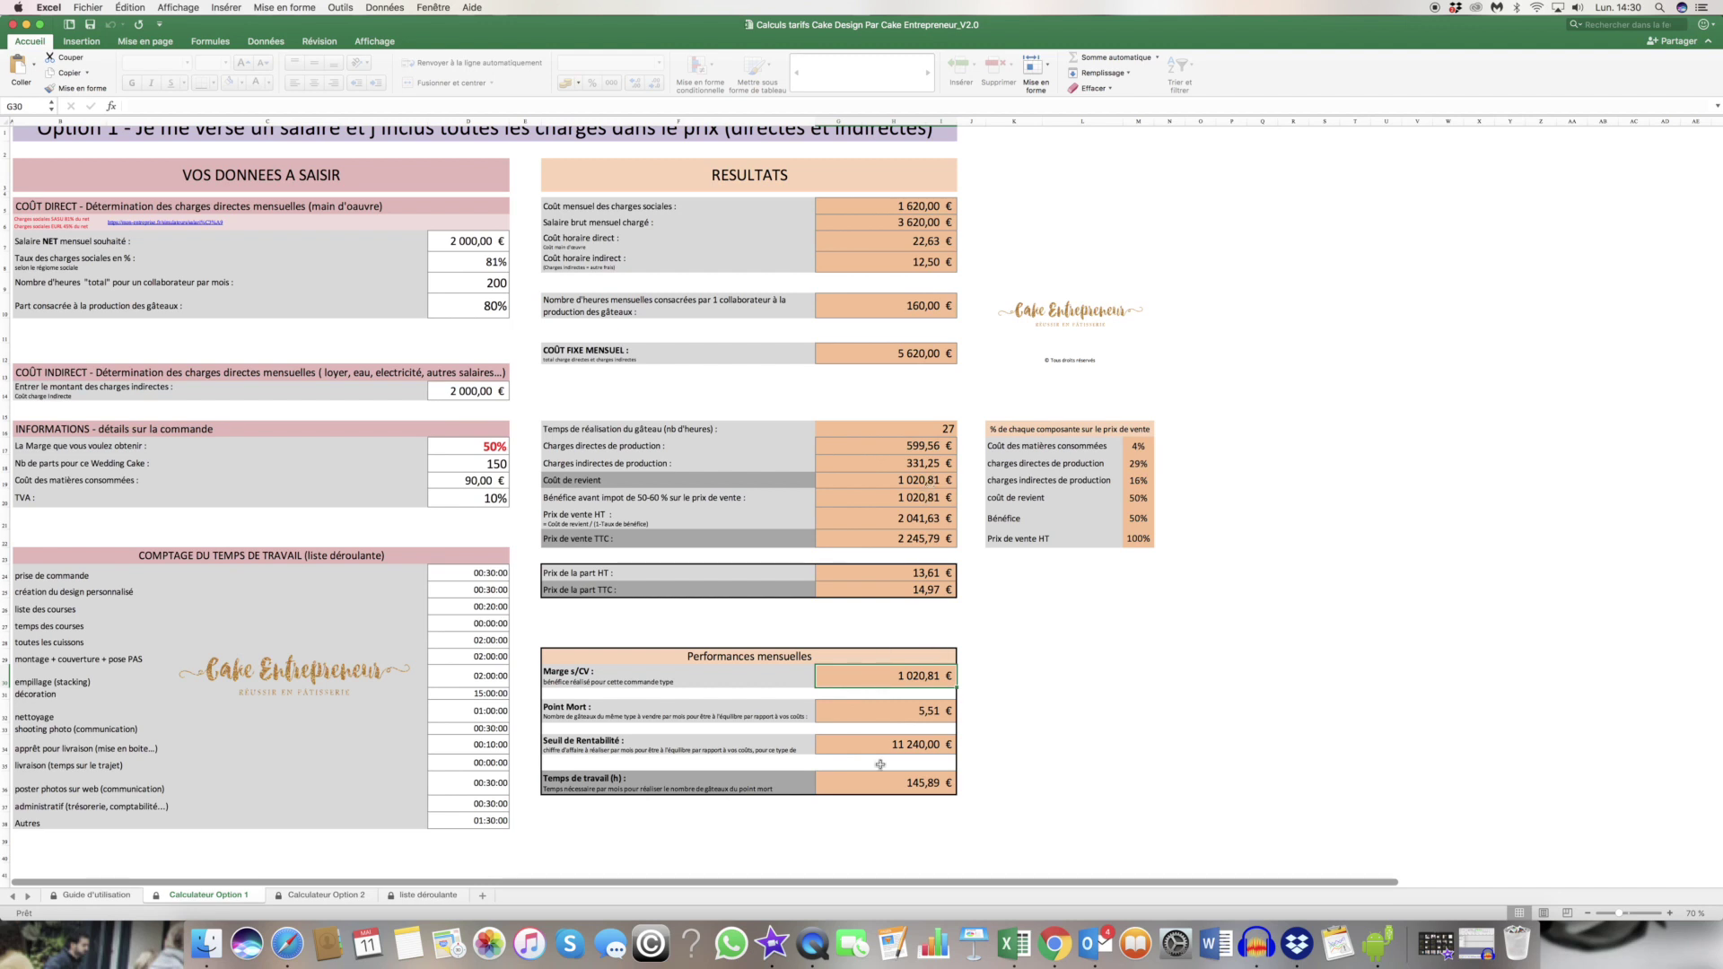
Examine the "Point Mort" and "Seuil de Rentabilité" results in the monthly performance table.
left_click(899, 711)
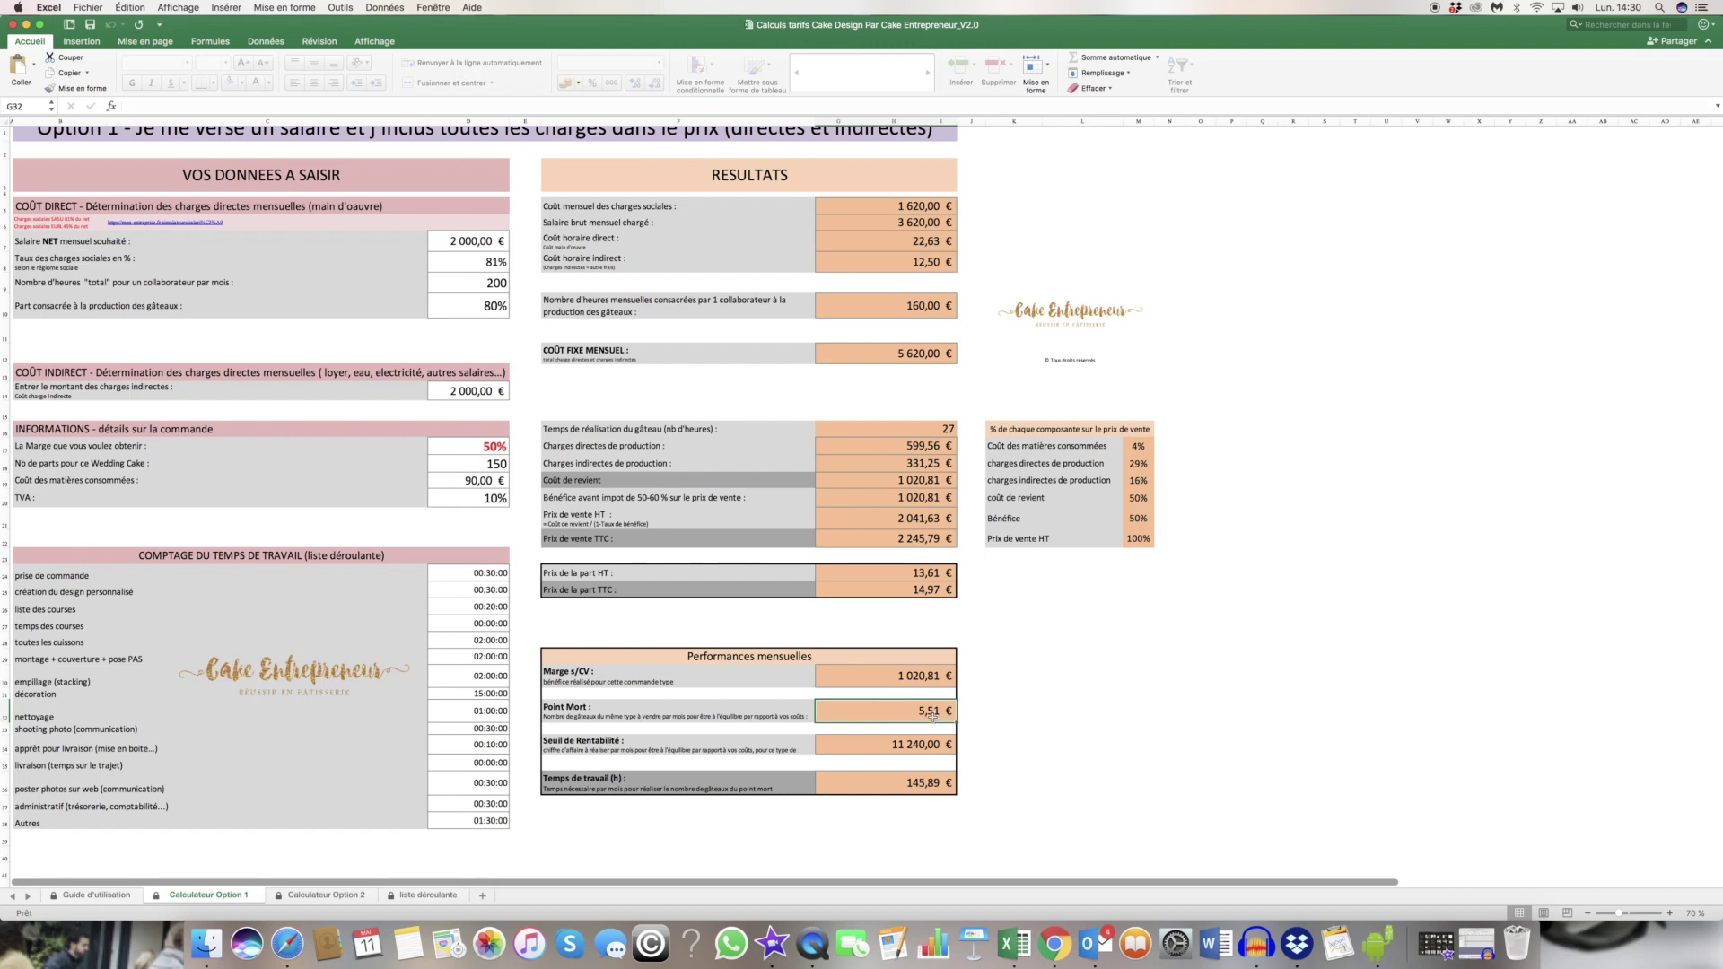
left_click(877, 745)
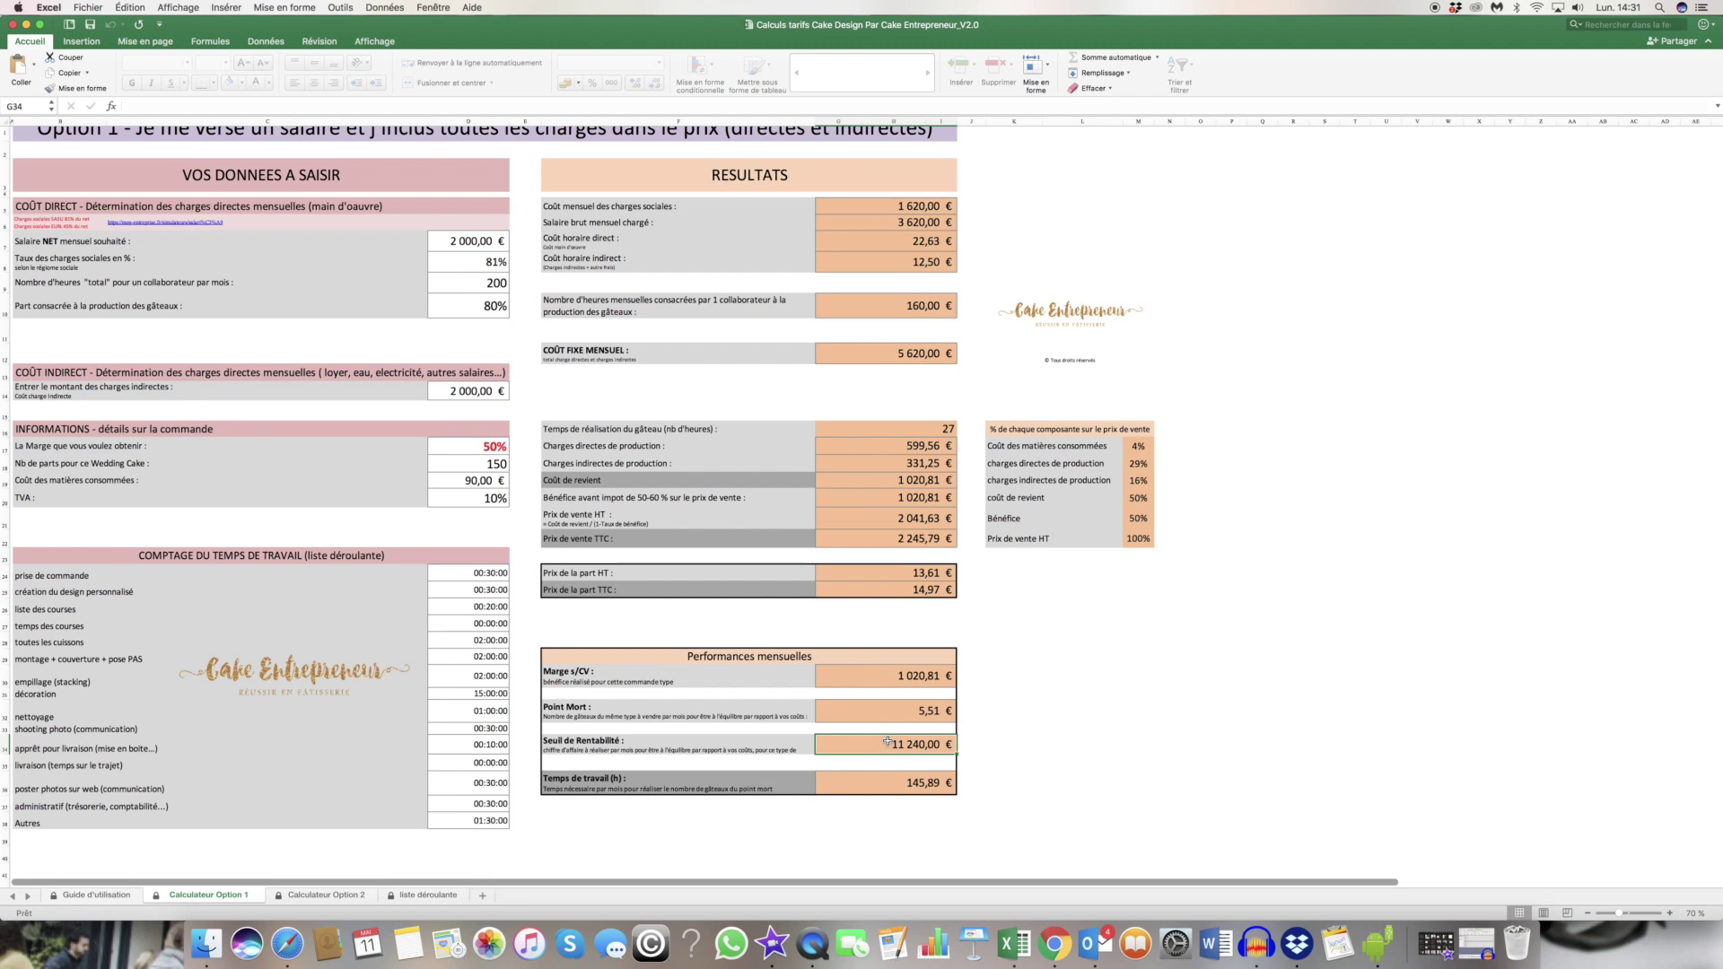
left_click_drag(885, 712, 887, 749)
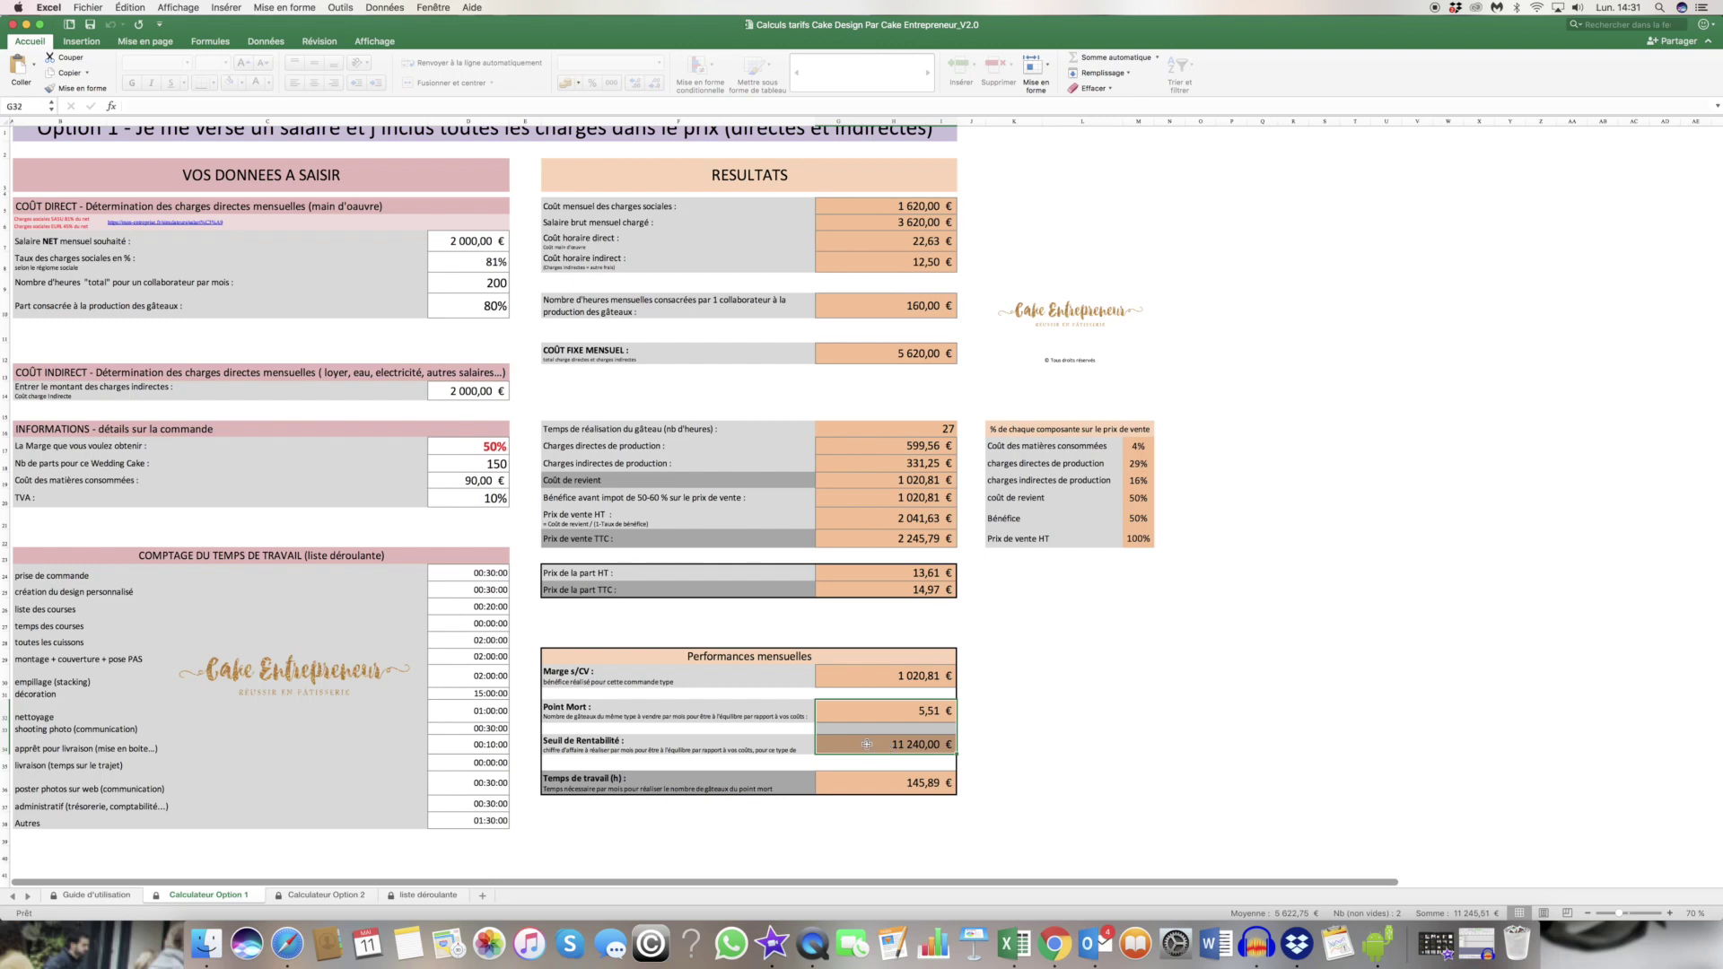
left_click(879, 746)
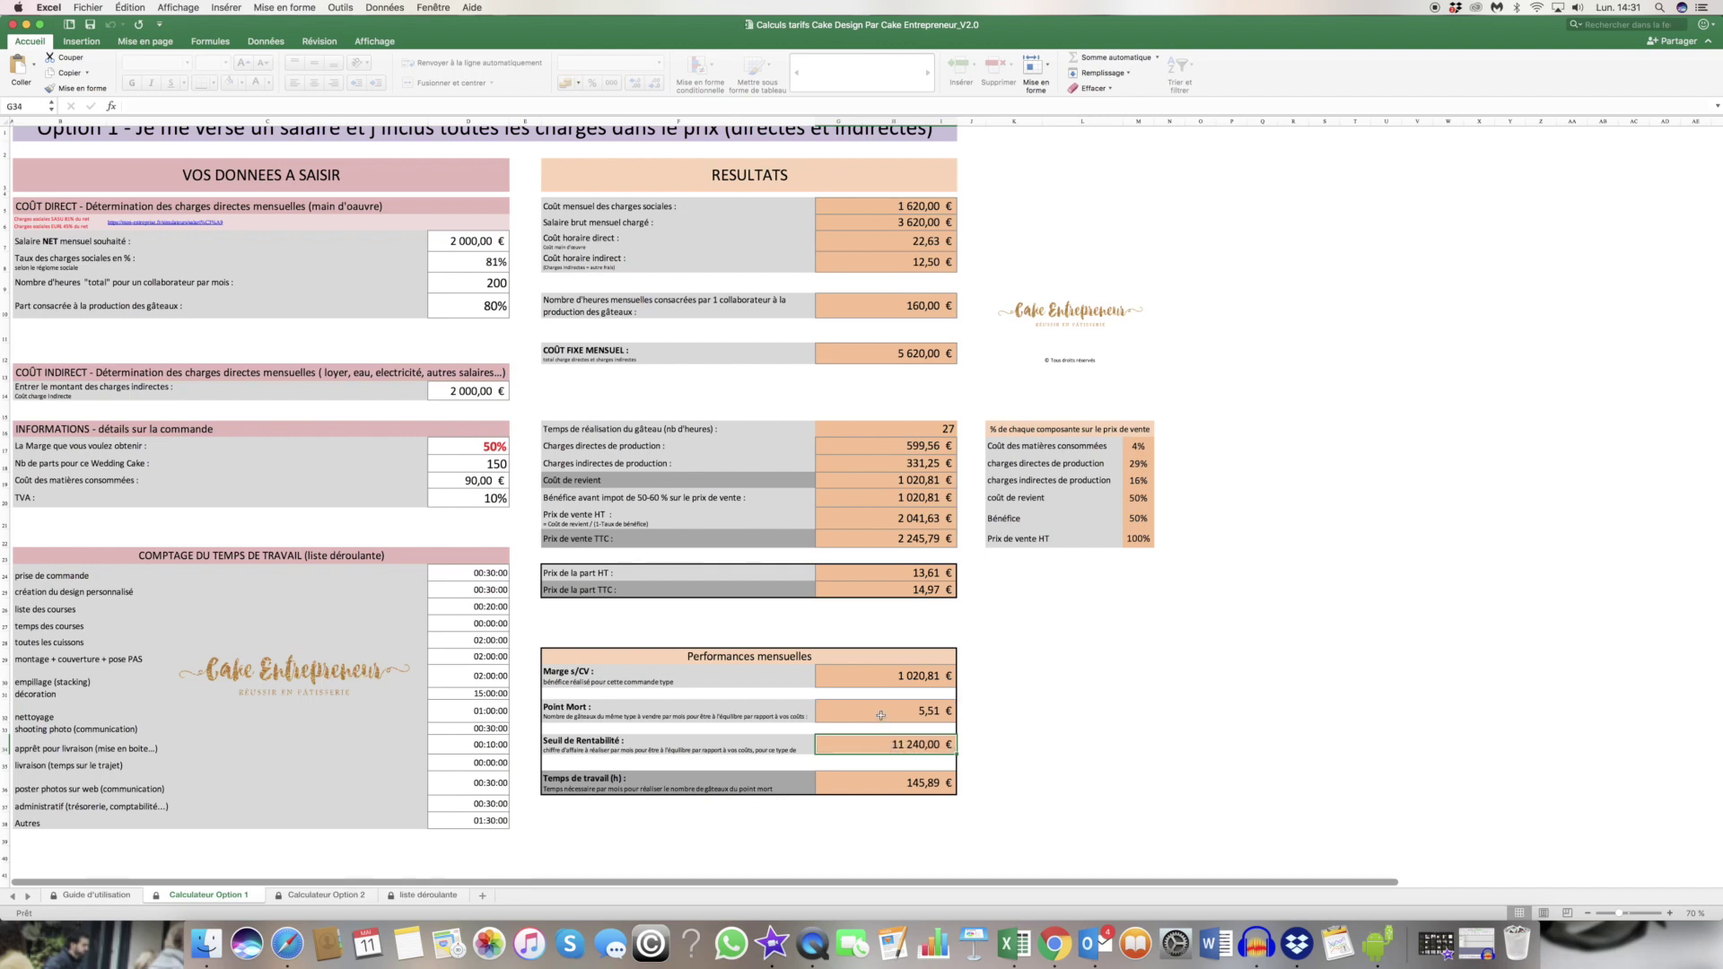
key("Up")
Examine "Temps de travail (h)" in relation to the "Point Mort" and "Seuil de Rentabilité" results.
left_click(581, 786)
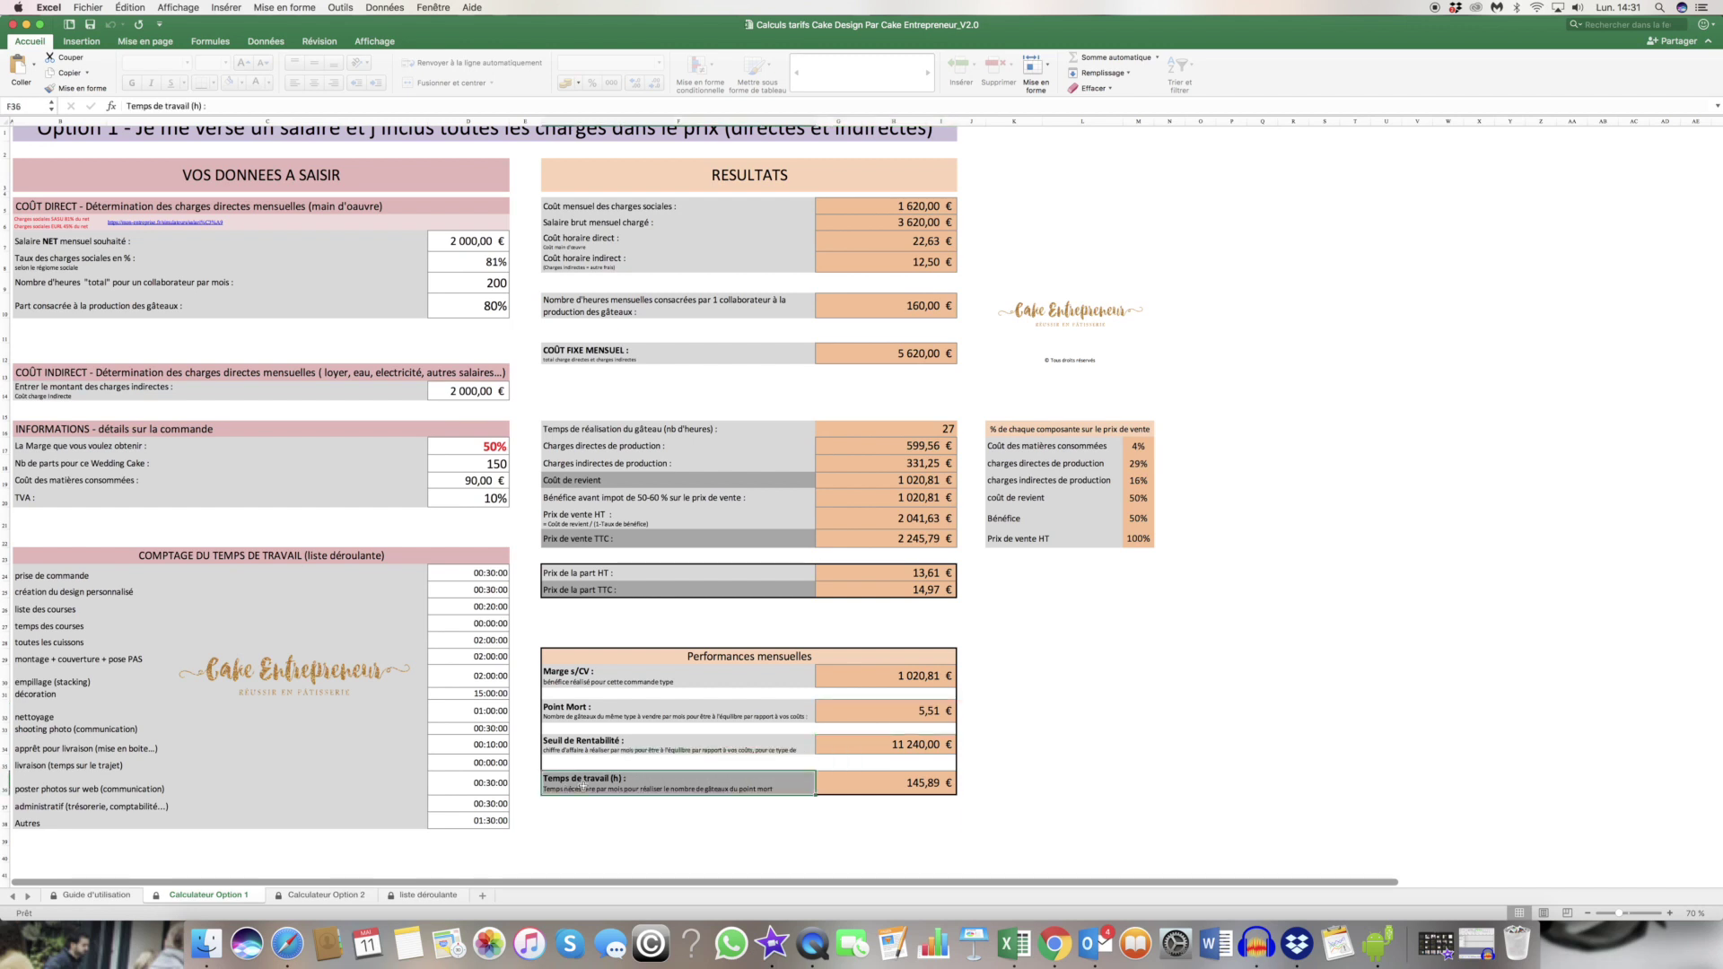
left_click(881, 785)
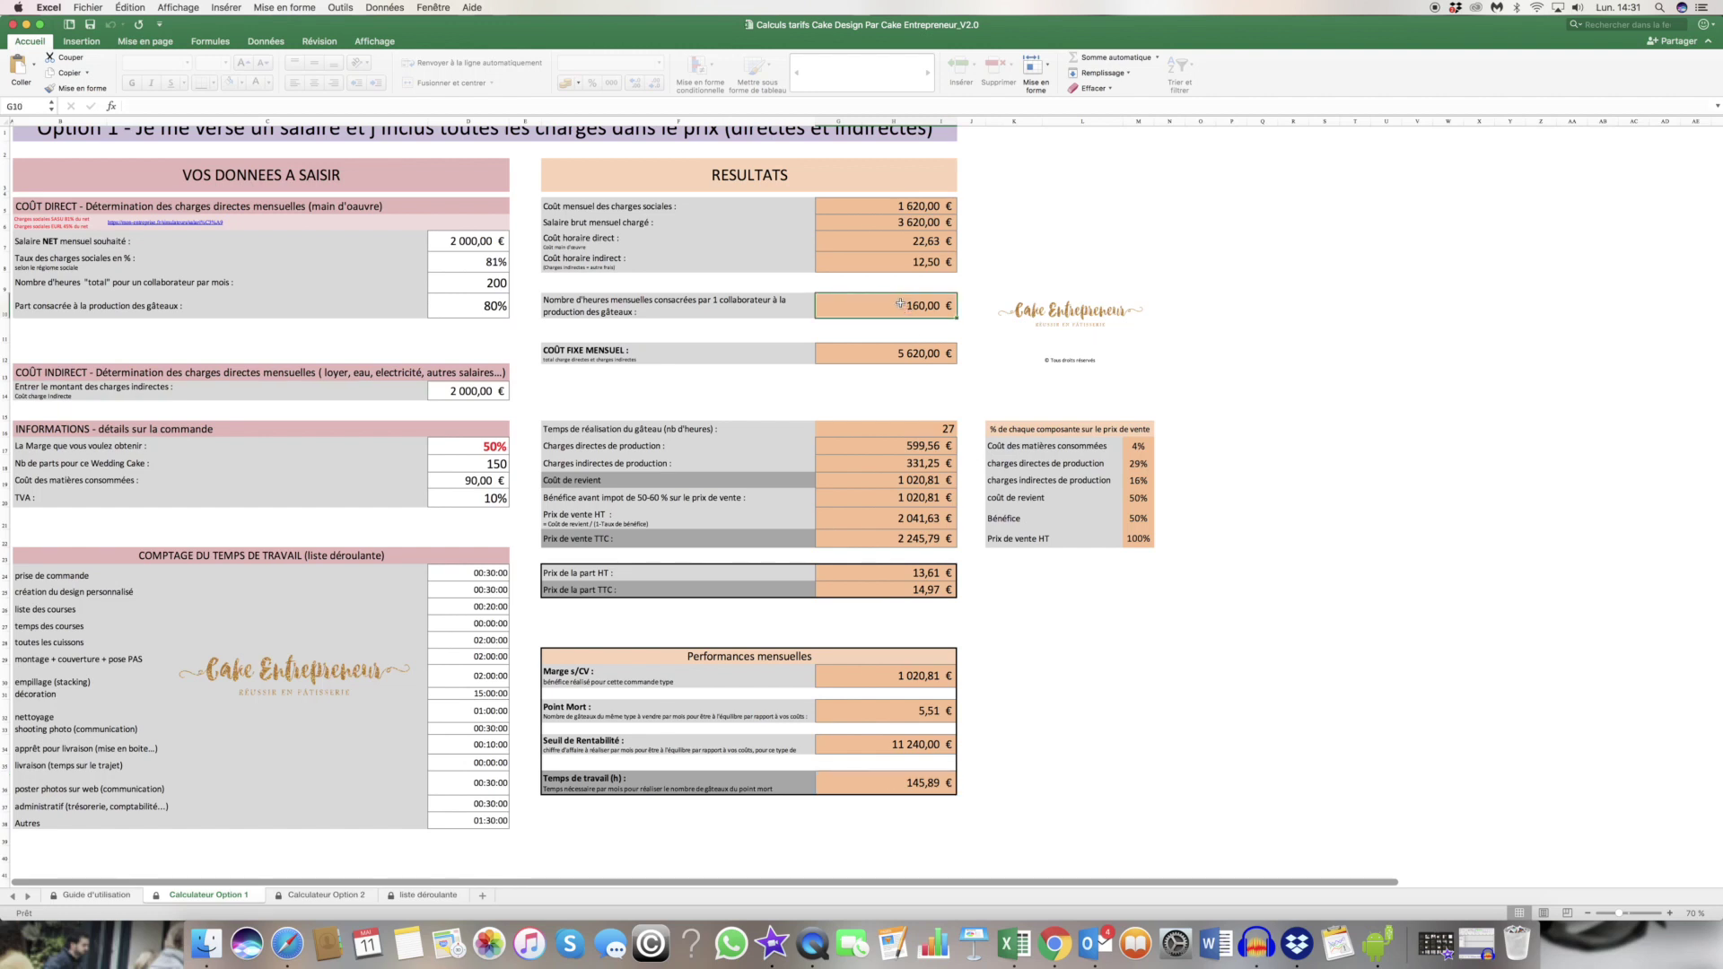
left_click(908, 784)
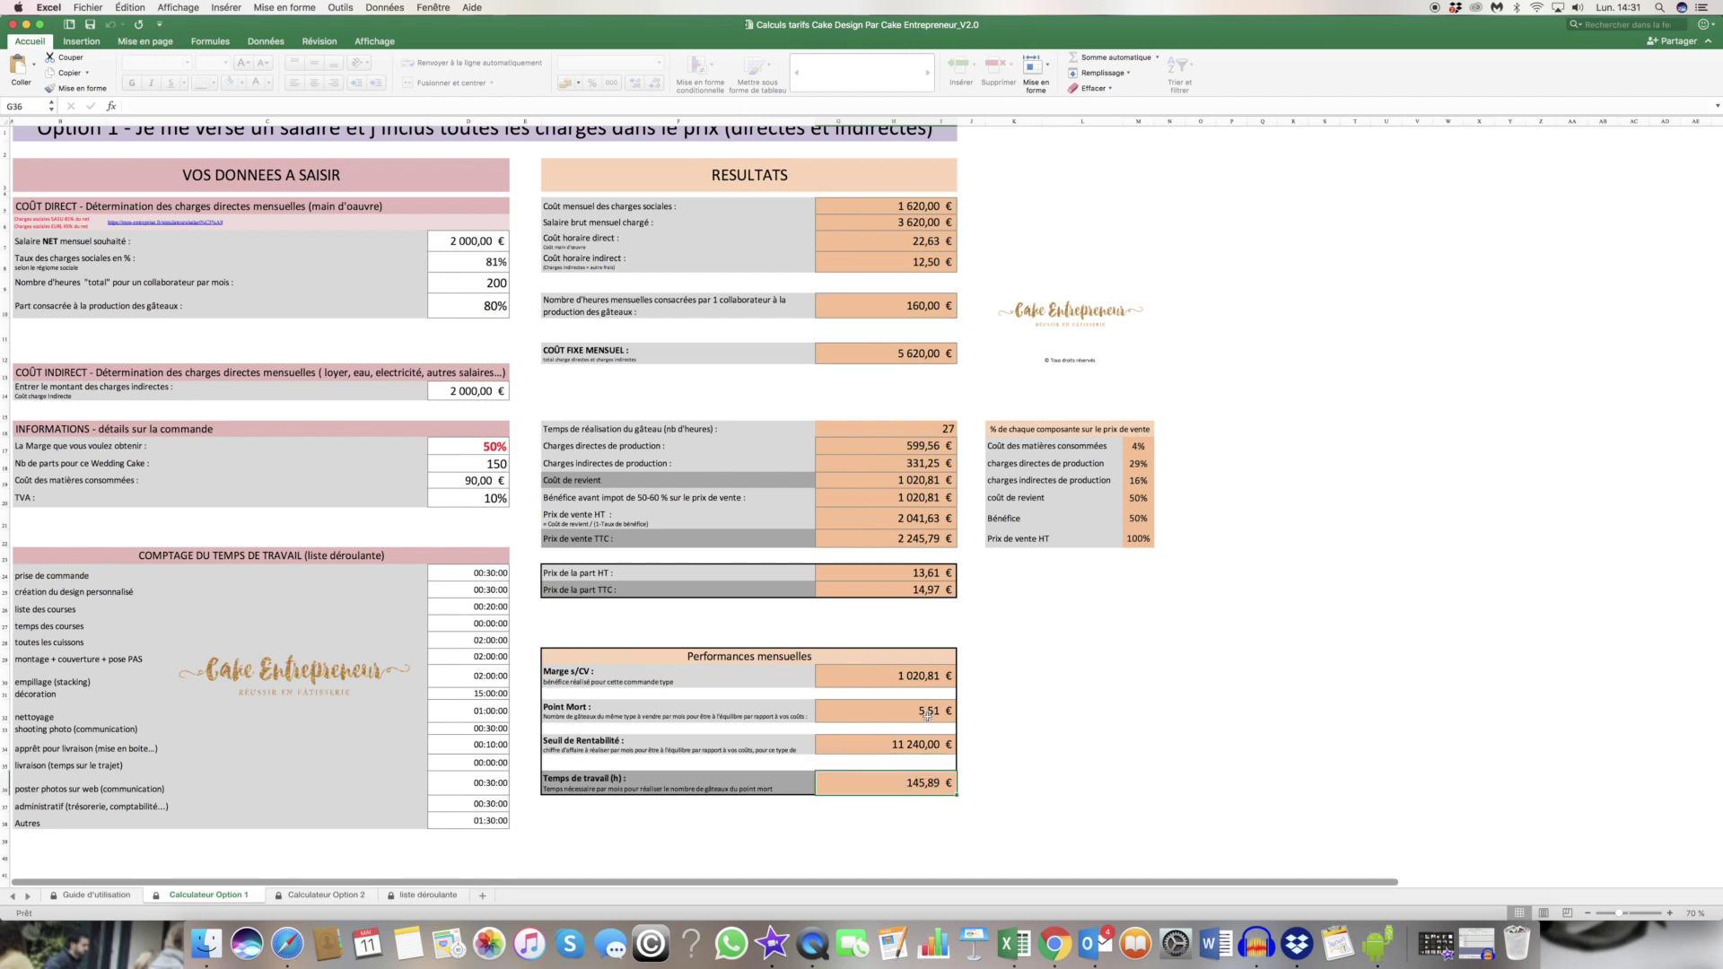
left_click_drag(927, 714, 906, 745)
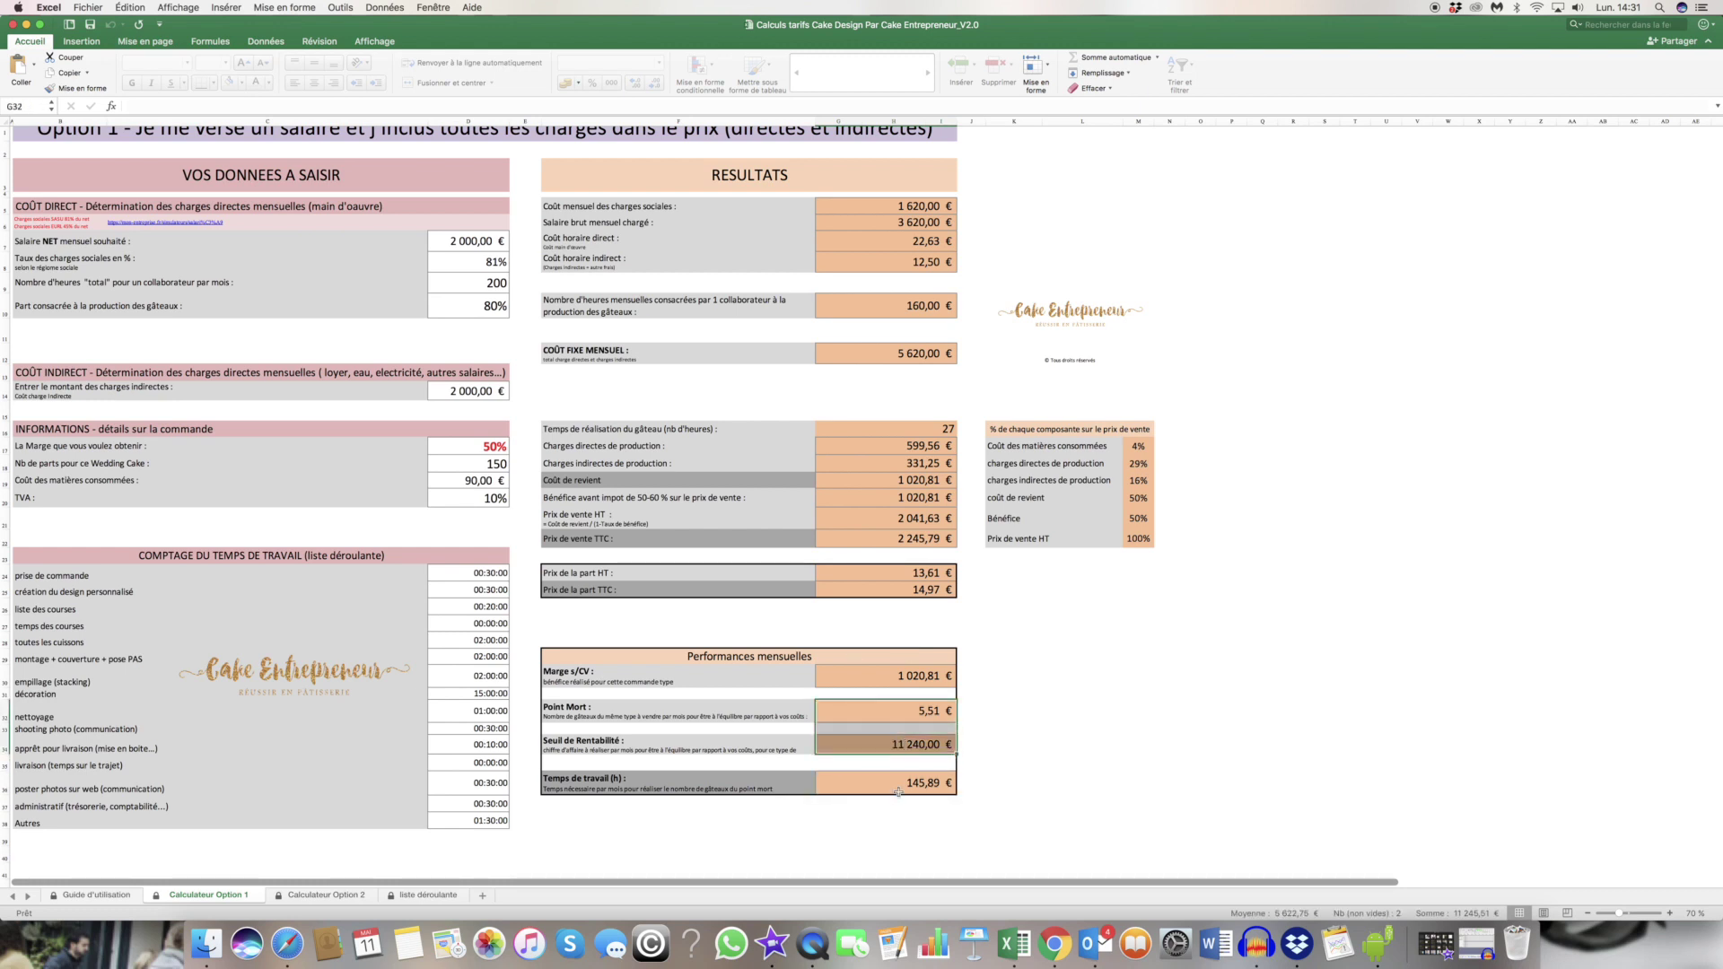
left_click(896, 783)
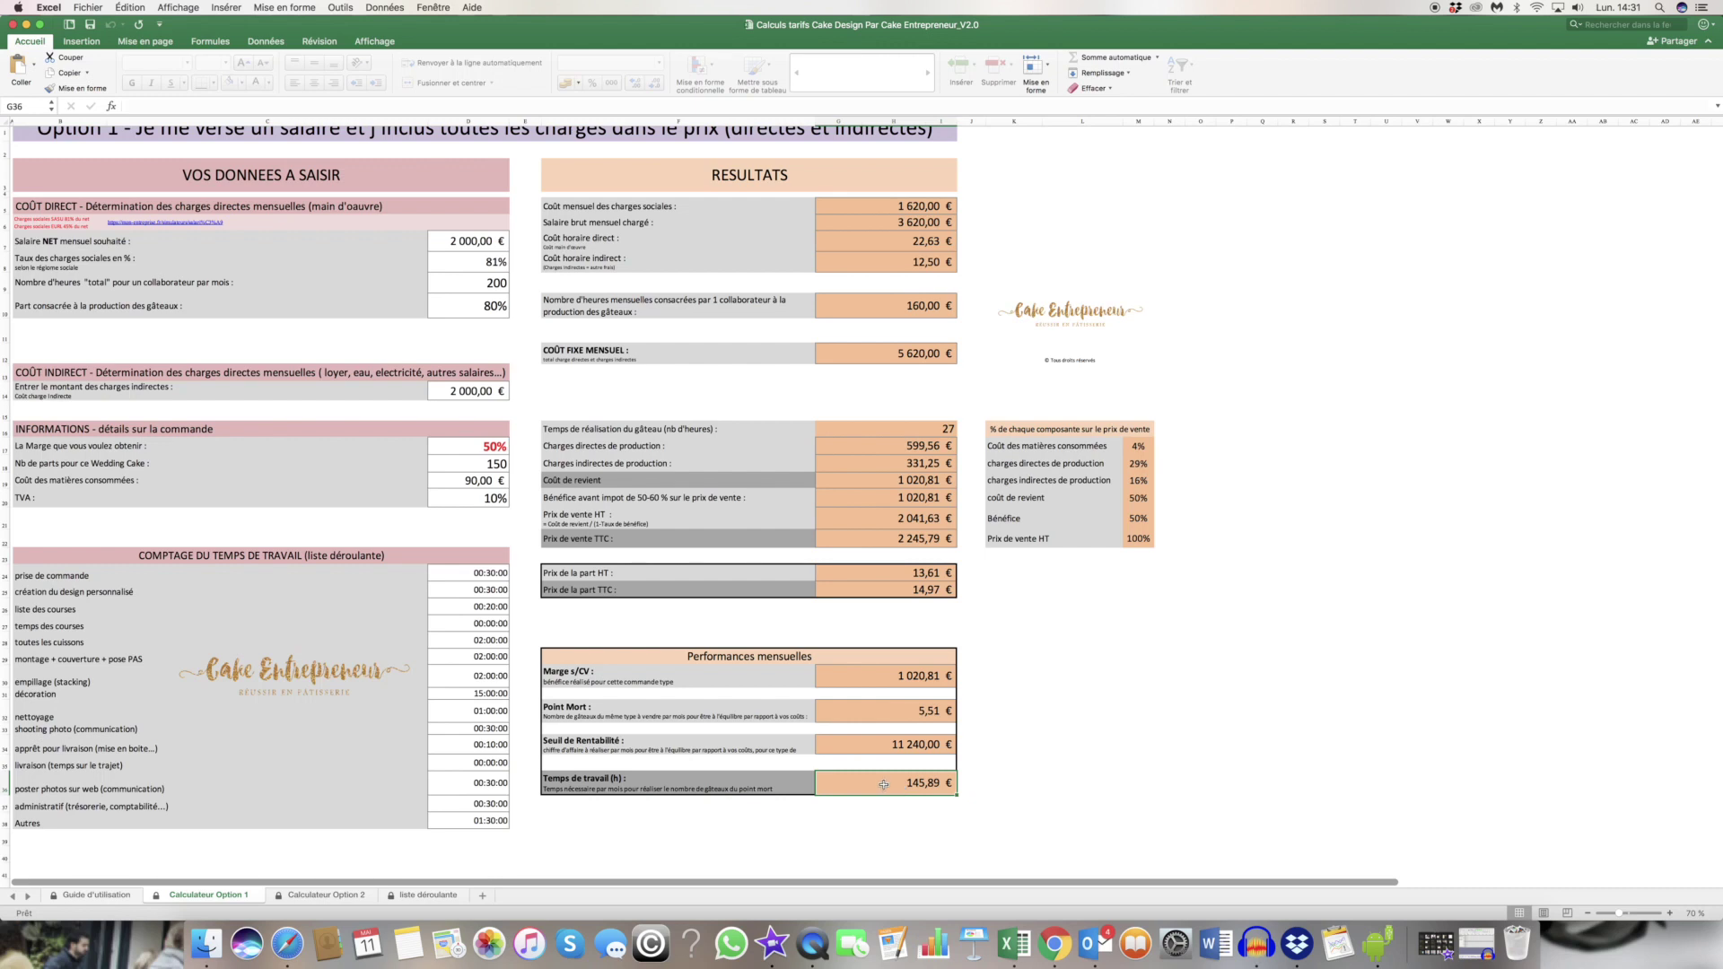
Check "Temps de travail (h)" against the monthly production hours, the portion prices, the total hours input and the cake's production time.
left_click(912, 305)
left_click(885, 782)
left_click_drag(900, 571, 900, 582)
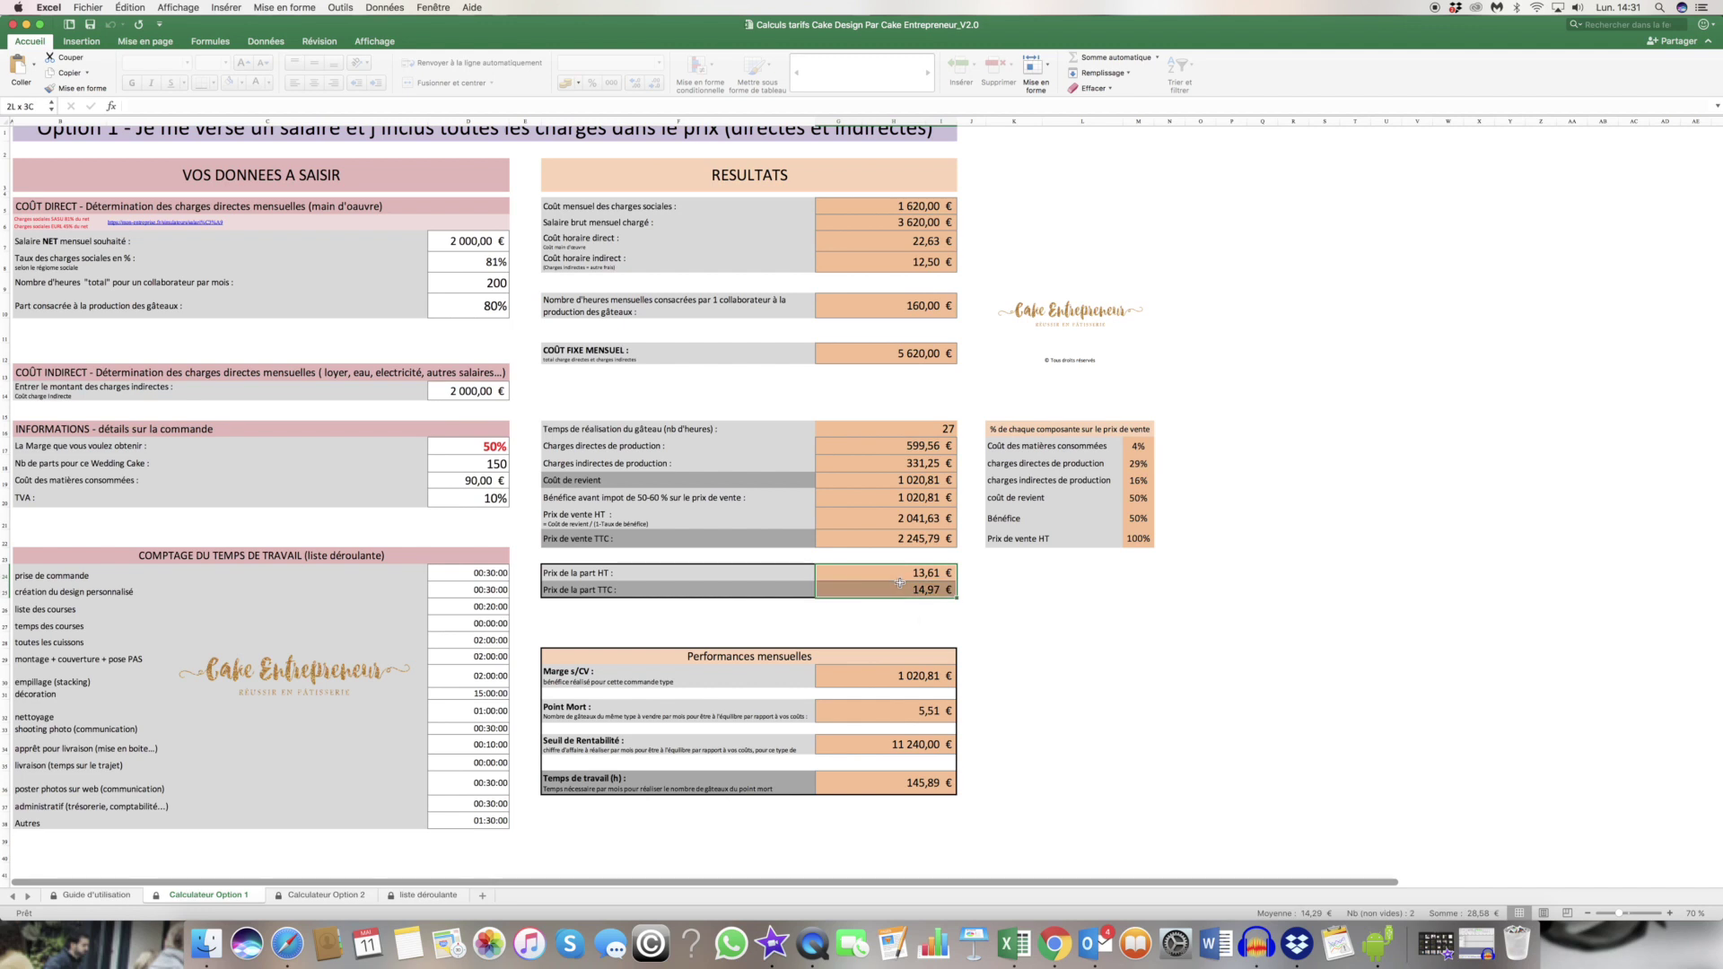
left_click(904, 783)
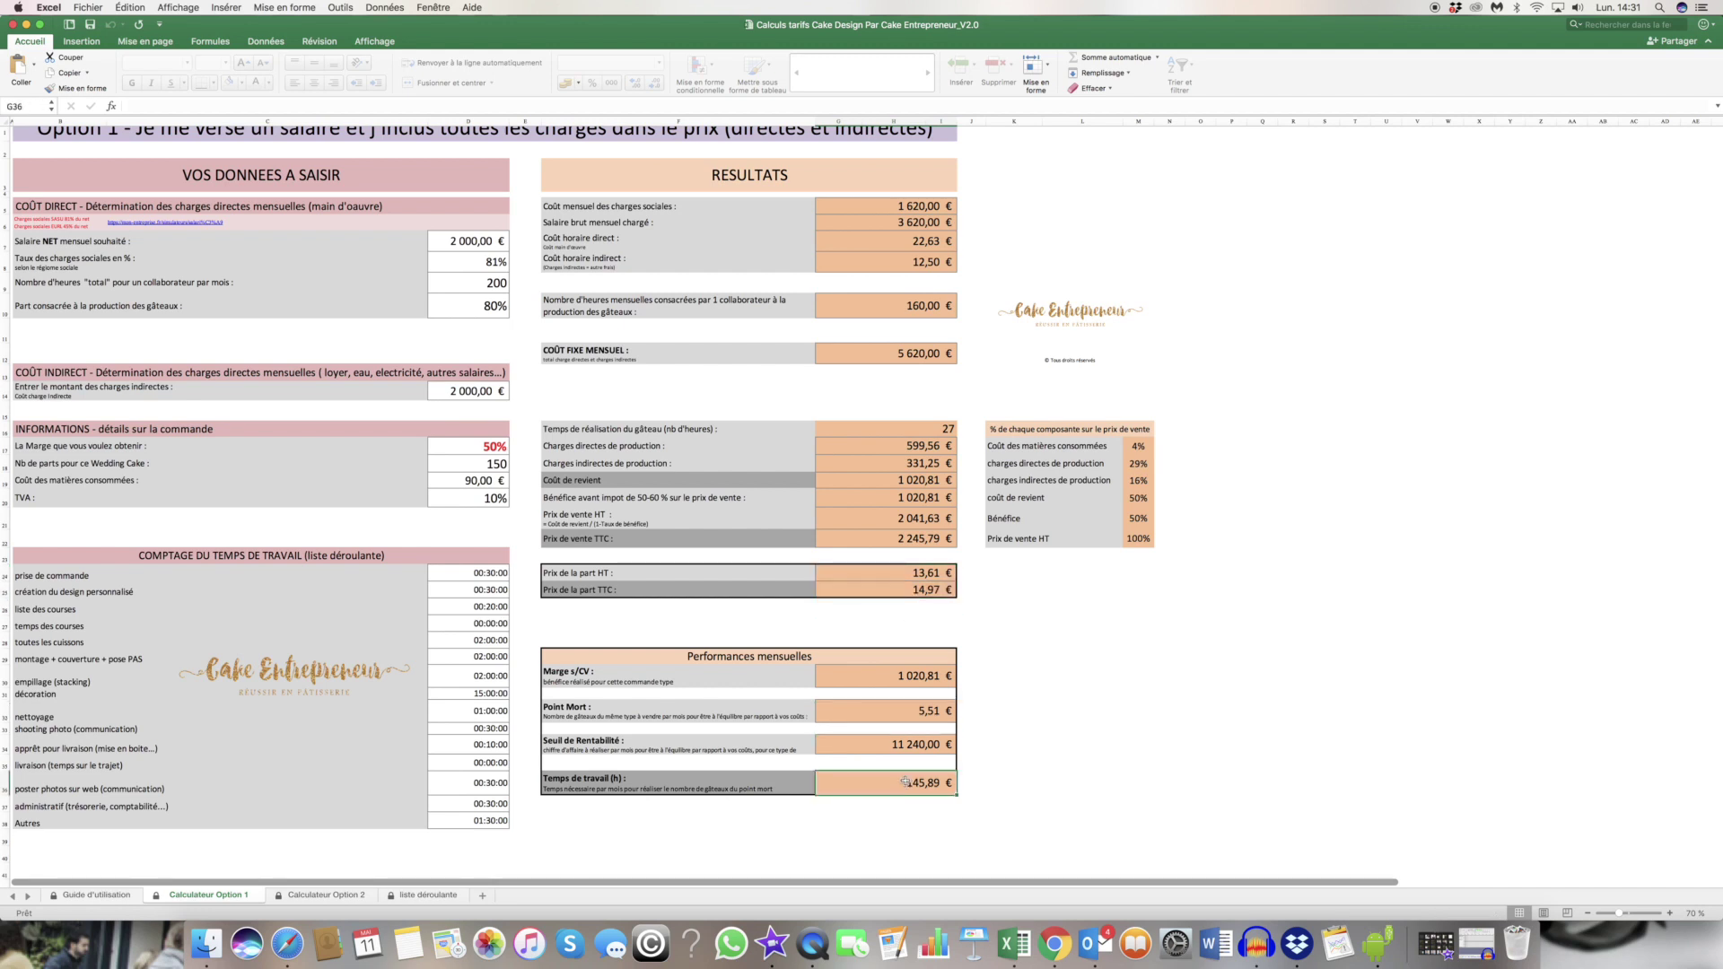
left_click(494, 284)
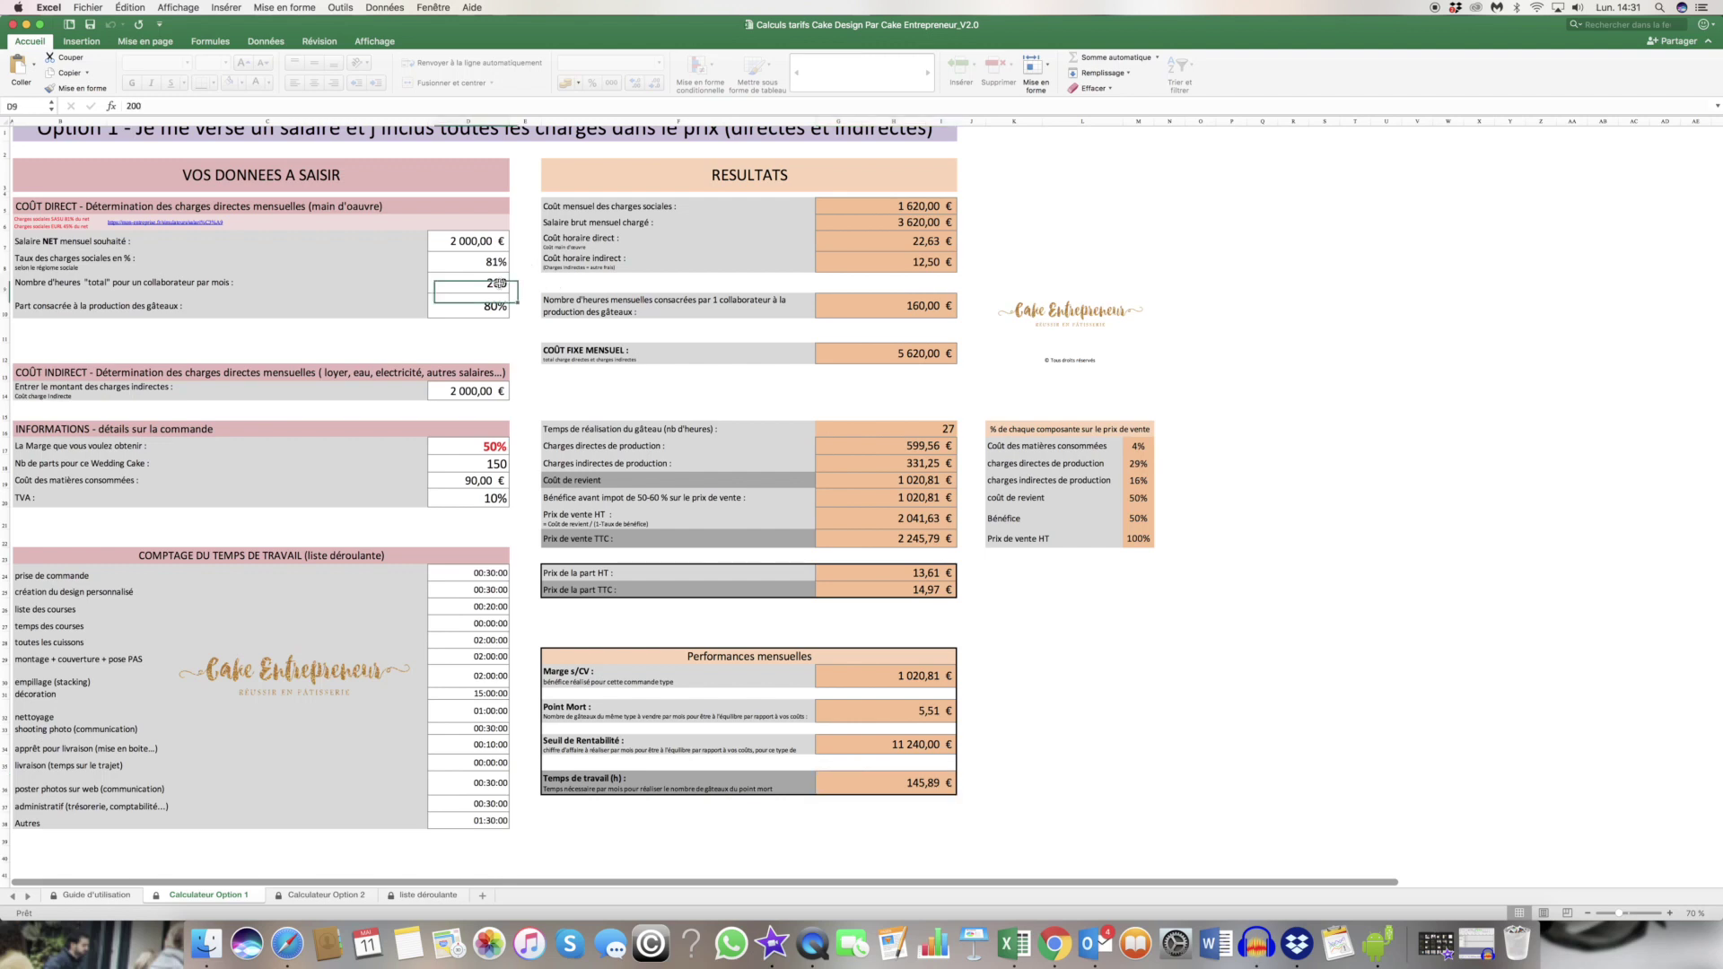
left_click(894, 428)
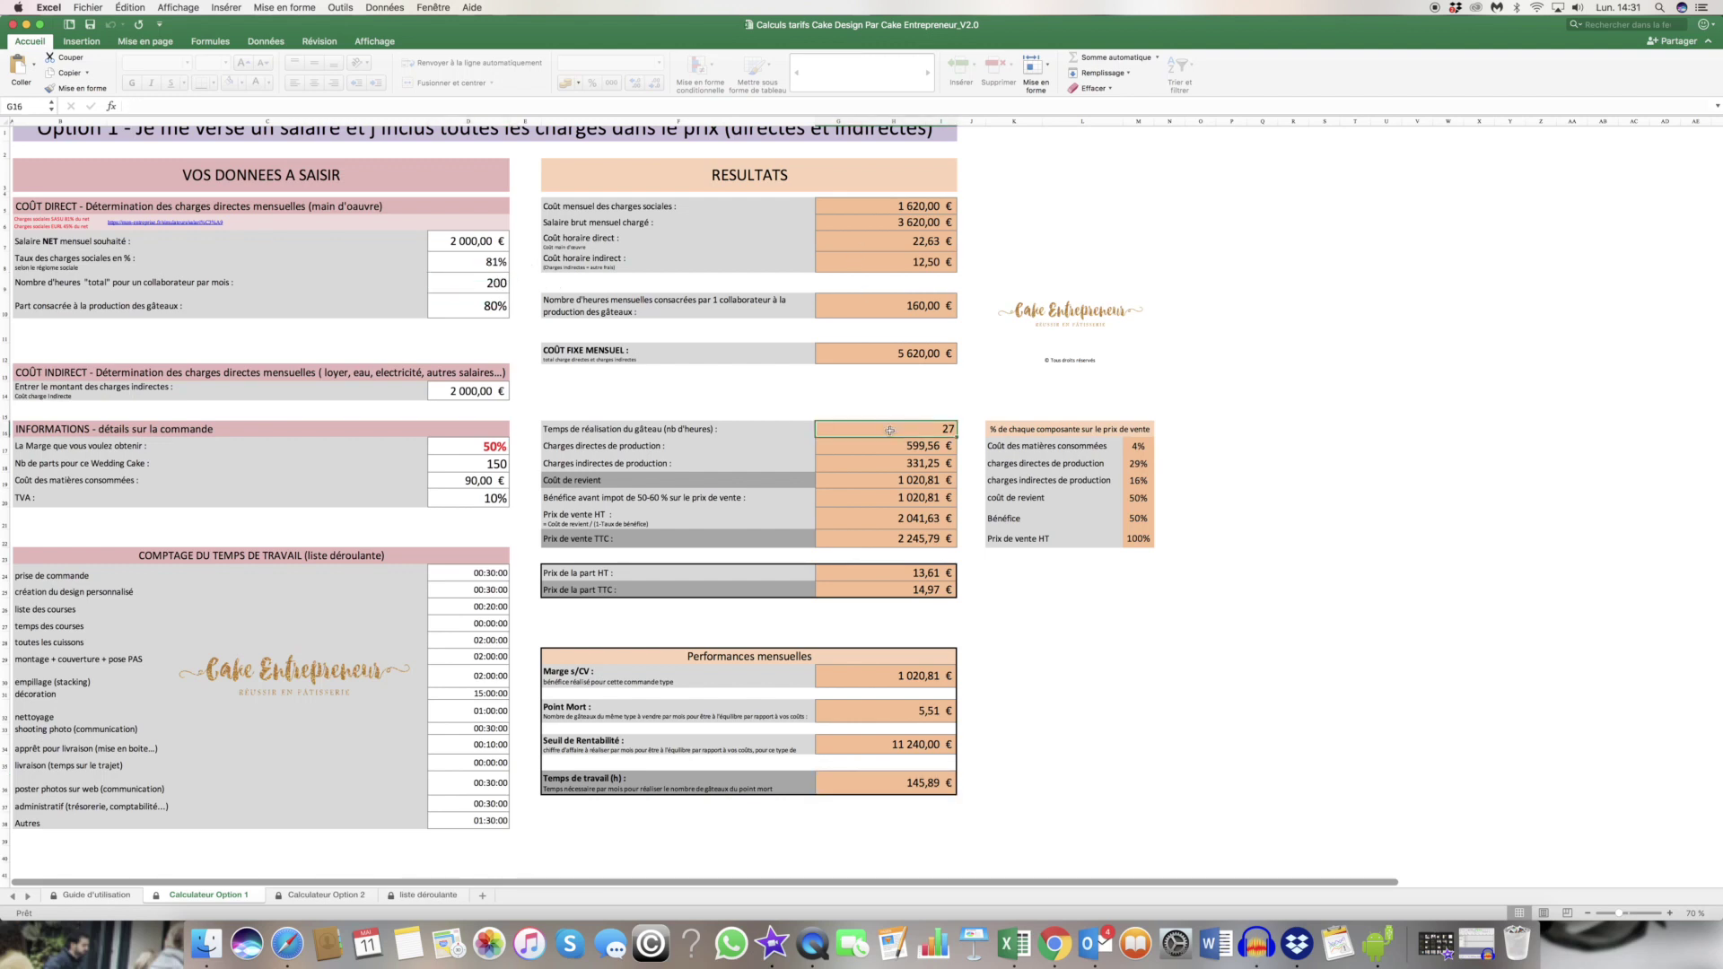
left_click(877, 781)
Review the "Point Mort" result alongside the HT and TTC prices per portion.
left_click(924, 712)
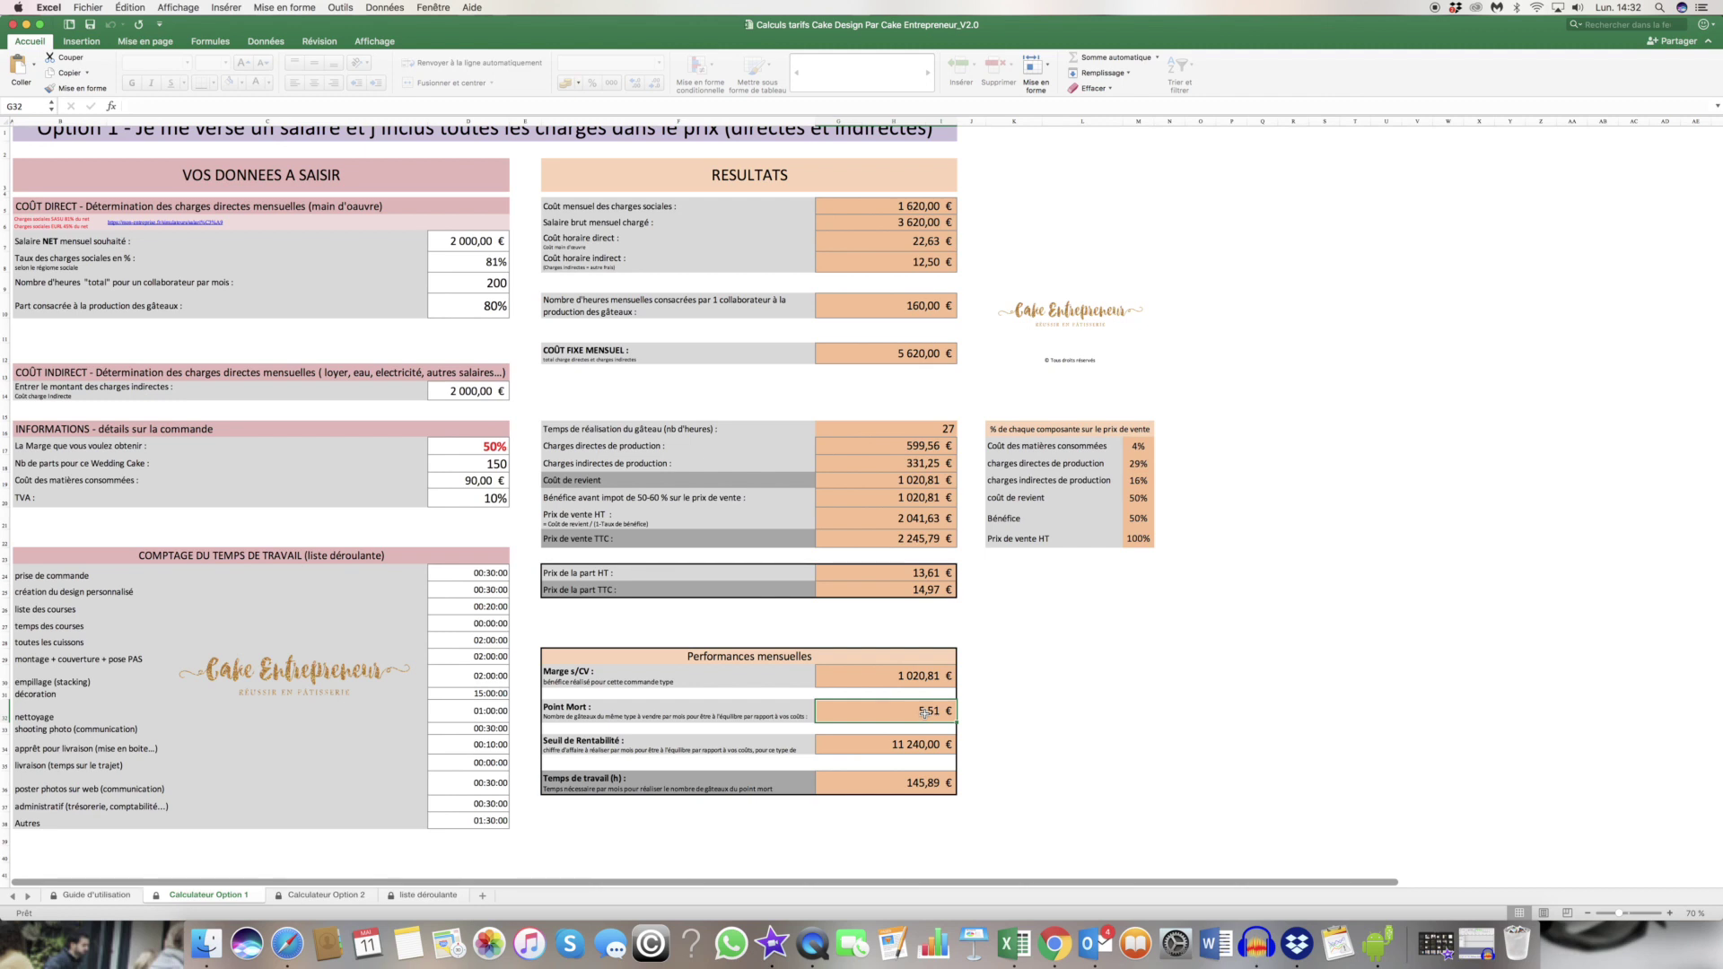
left_click(905, 576)
left_click(899, 589)
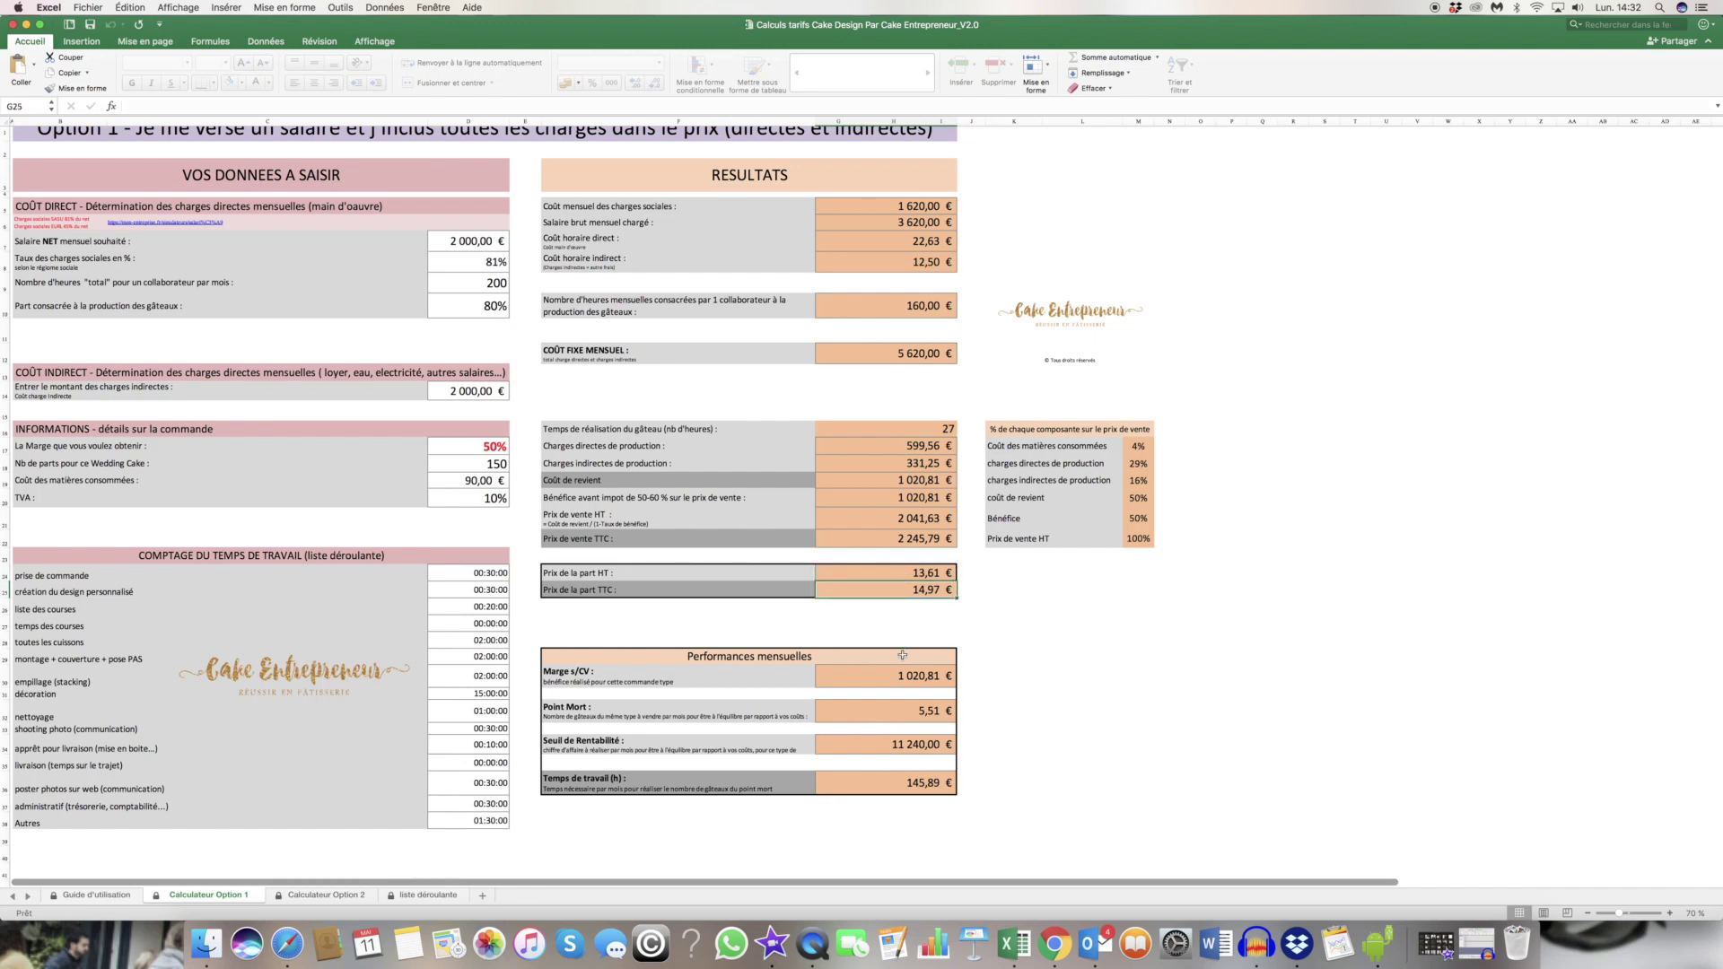
scroll(903, 660, "up", 1)
left_click(895, 590)
left_click(904, 614)
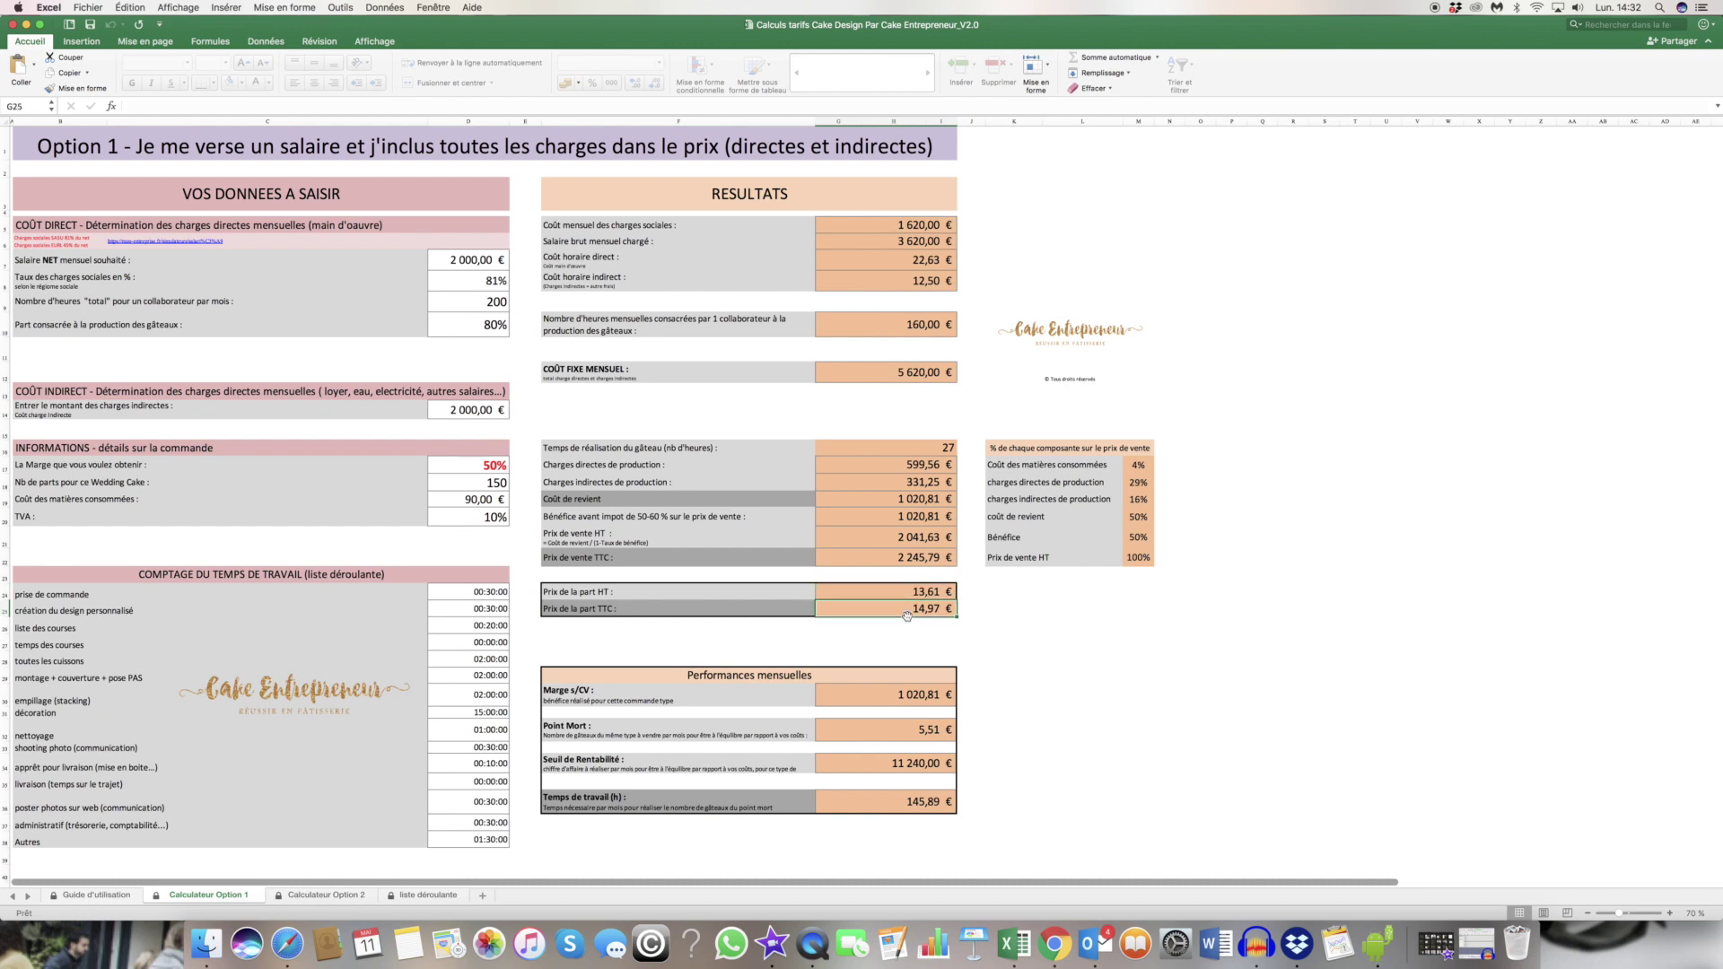
Set the desired margin for the order to 40%.
left_click(461, 262)
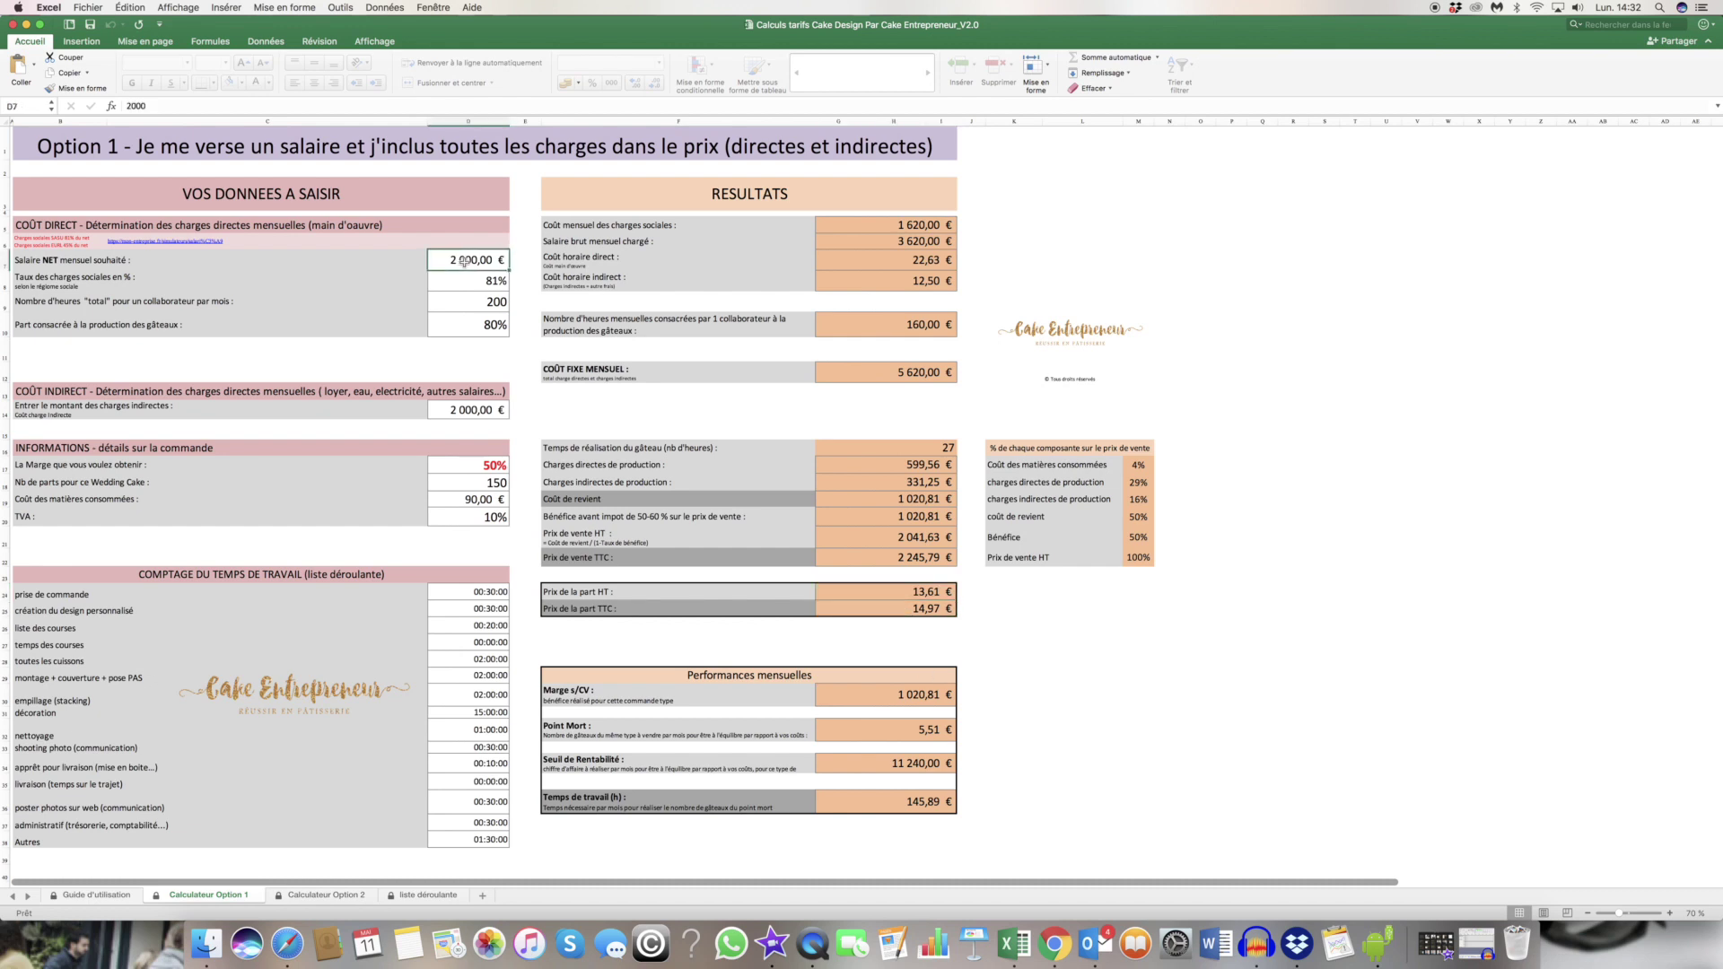
left_click(461, 465)
type("40")
key("Return")
Check the recalculated "Point Mort" and "Temps de travail (h)" against the monthly hours devoted to cake production.
left_click(903, 736)
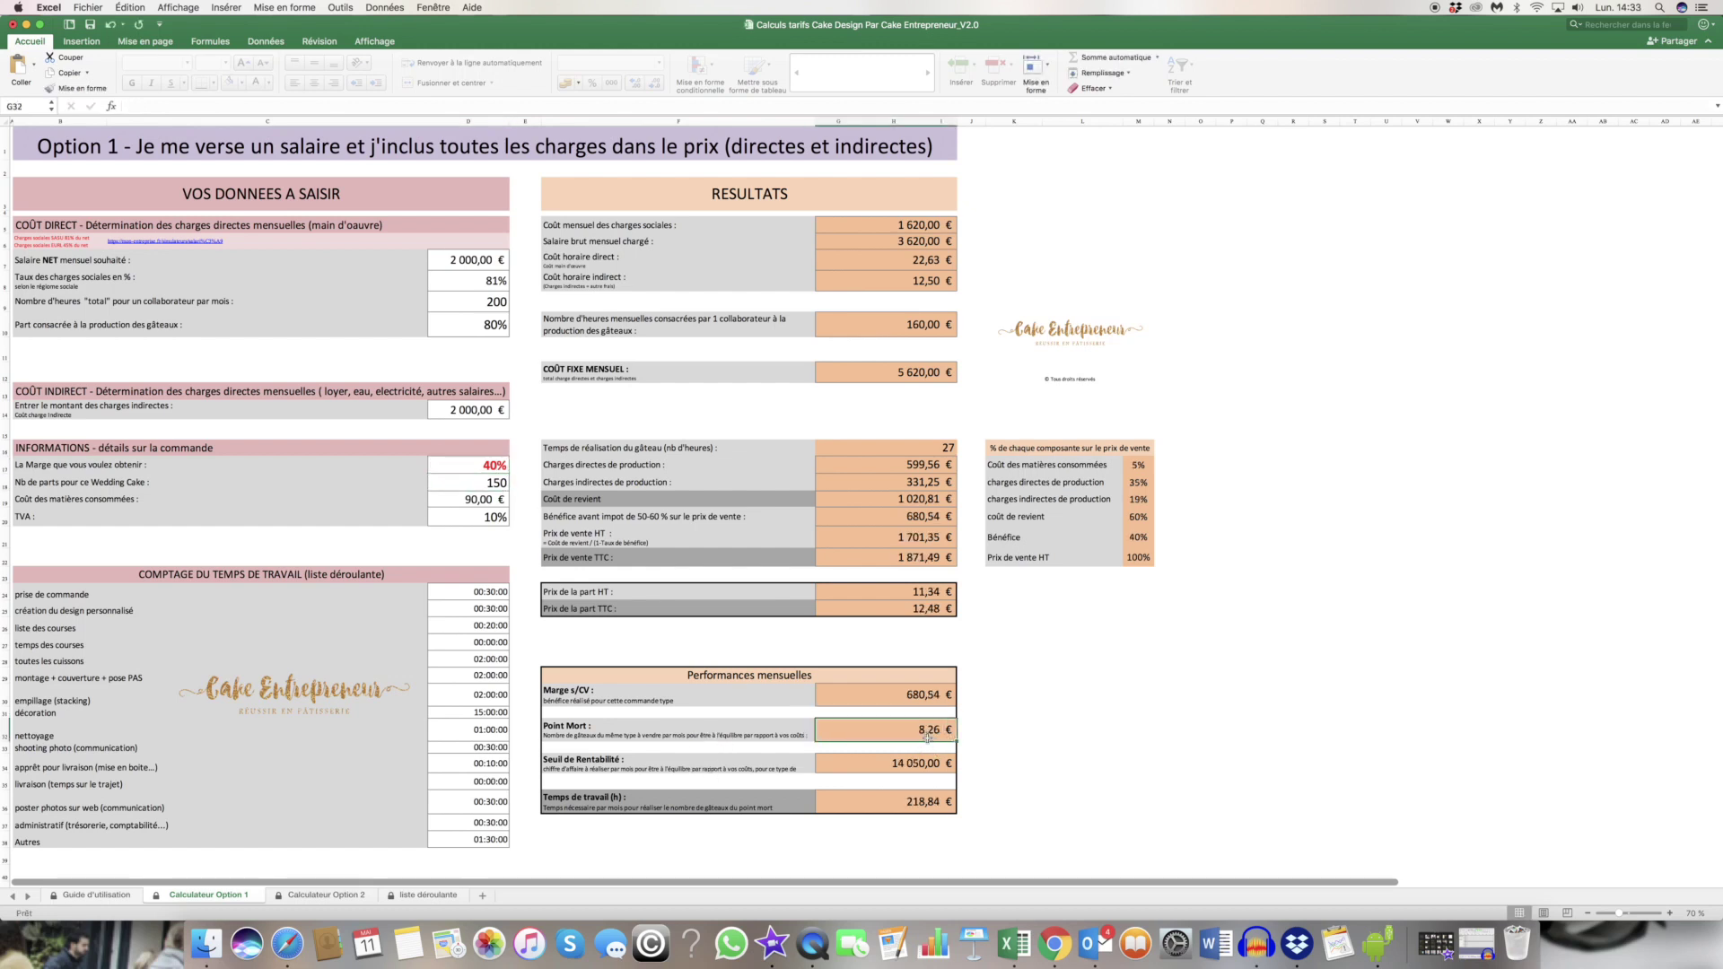
left_click(922, 804)
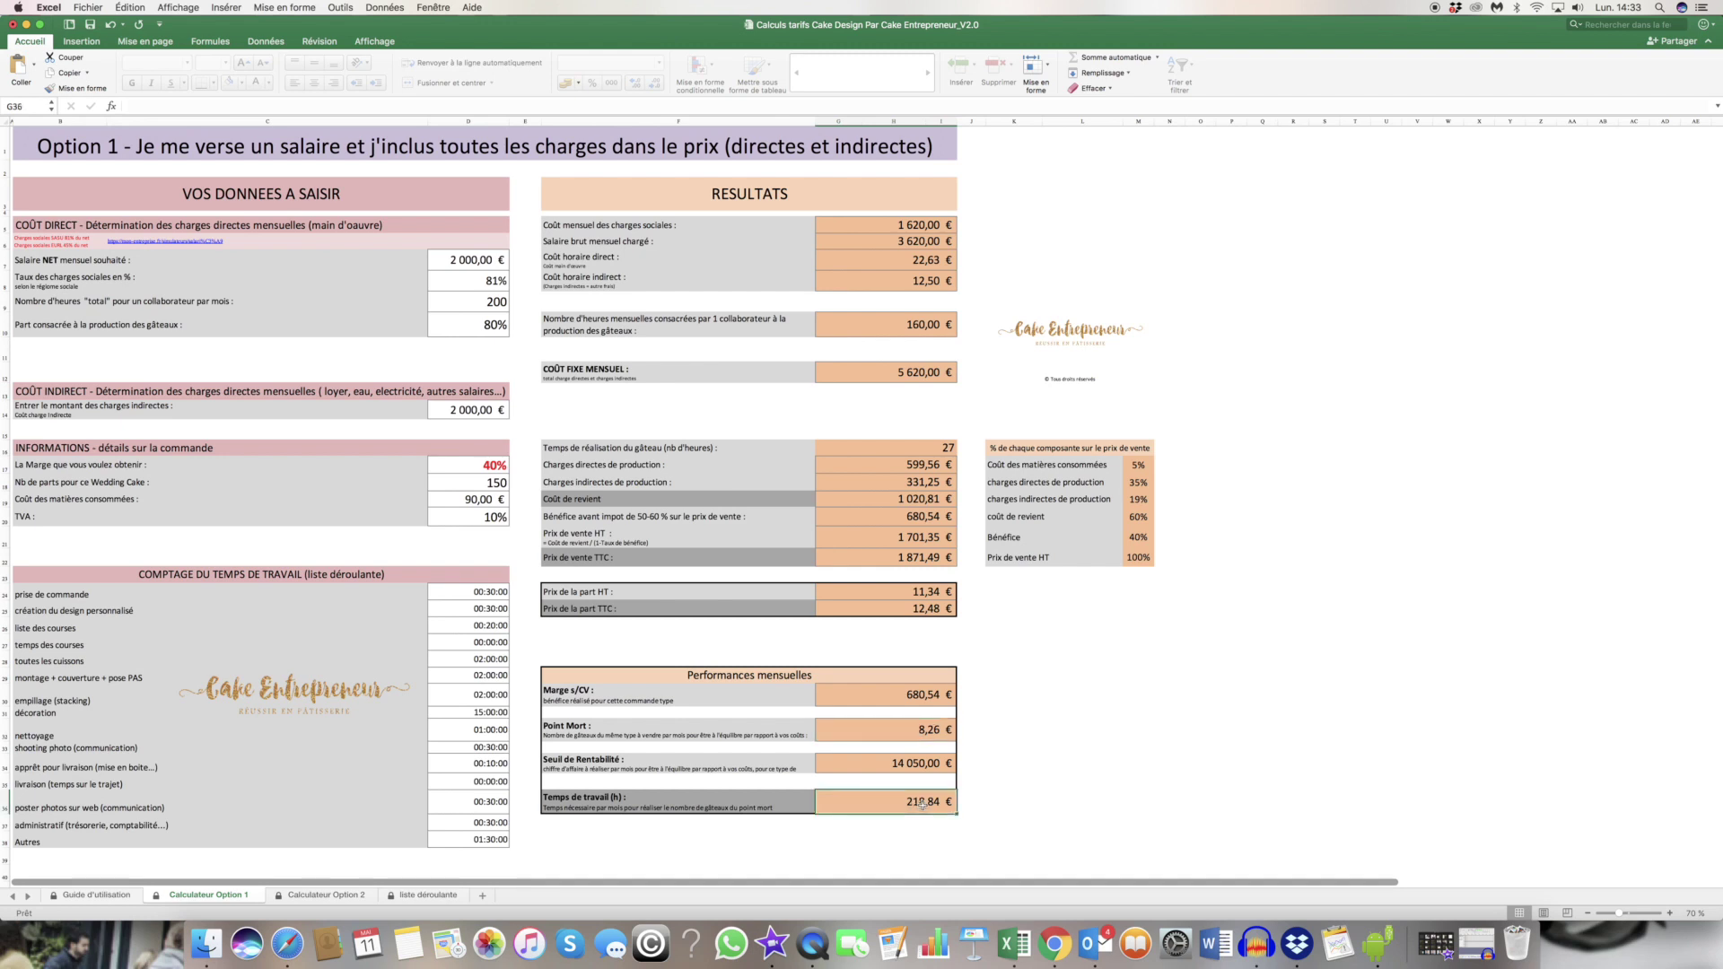
left_click(913, 325)
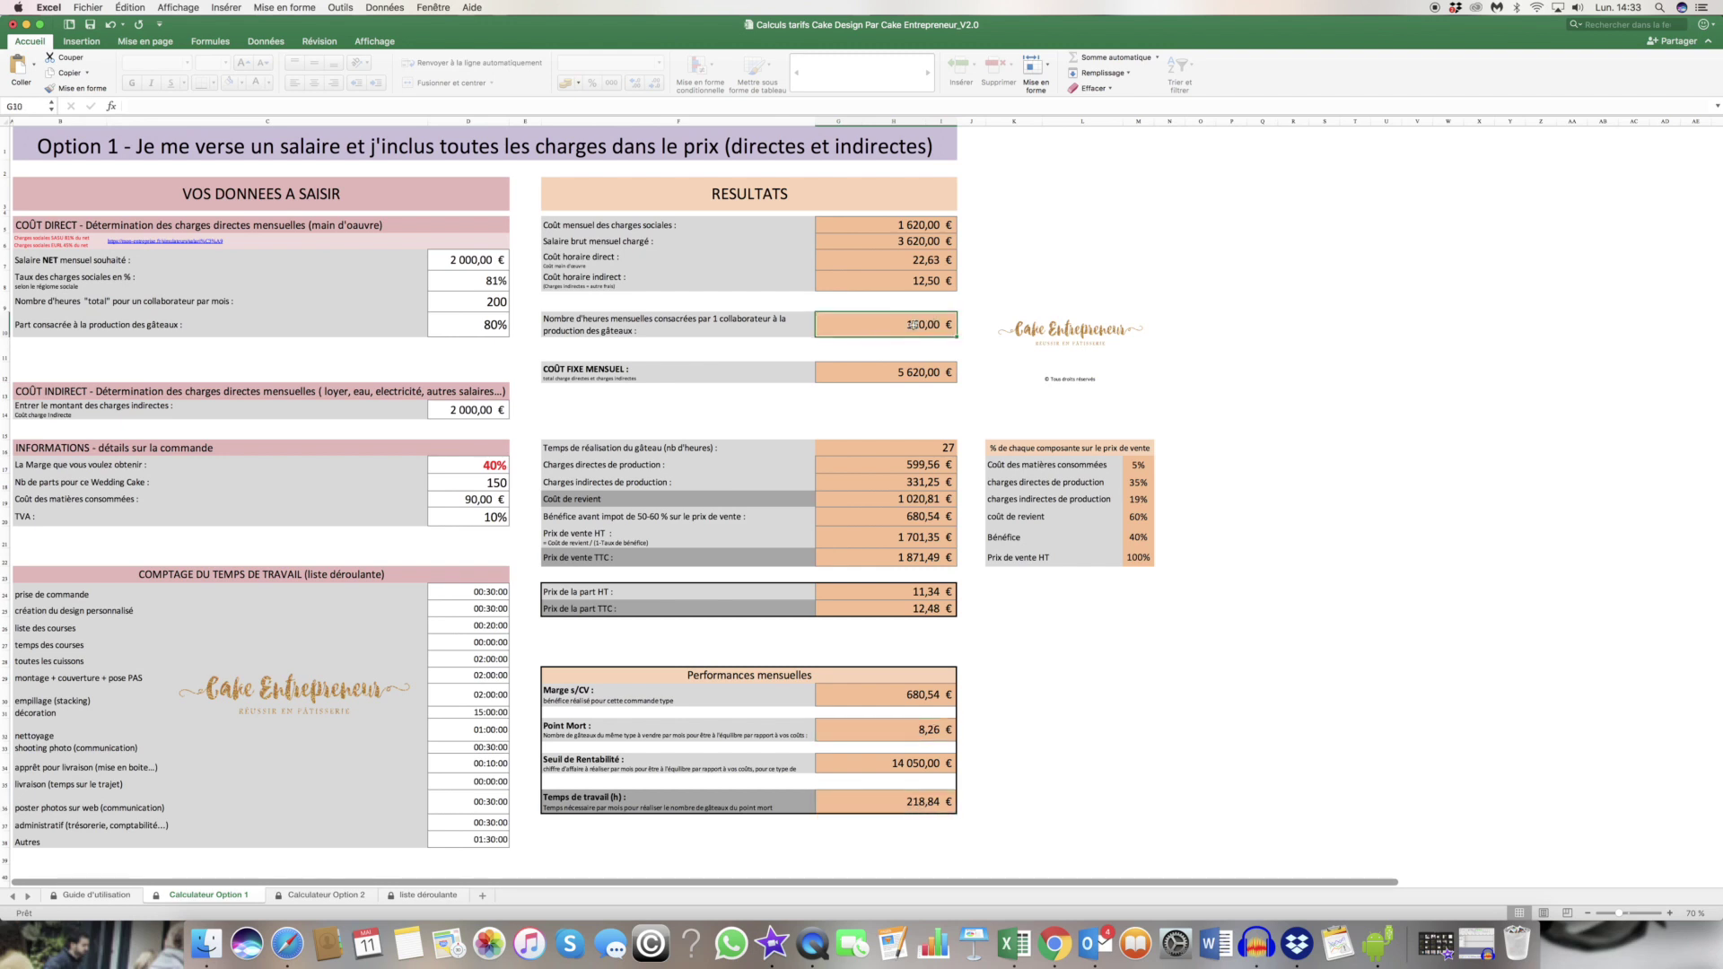
left_click(902, 807)
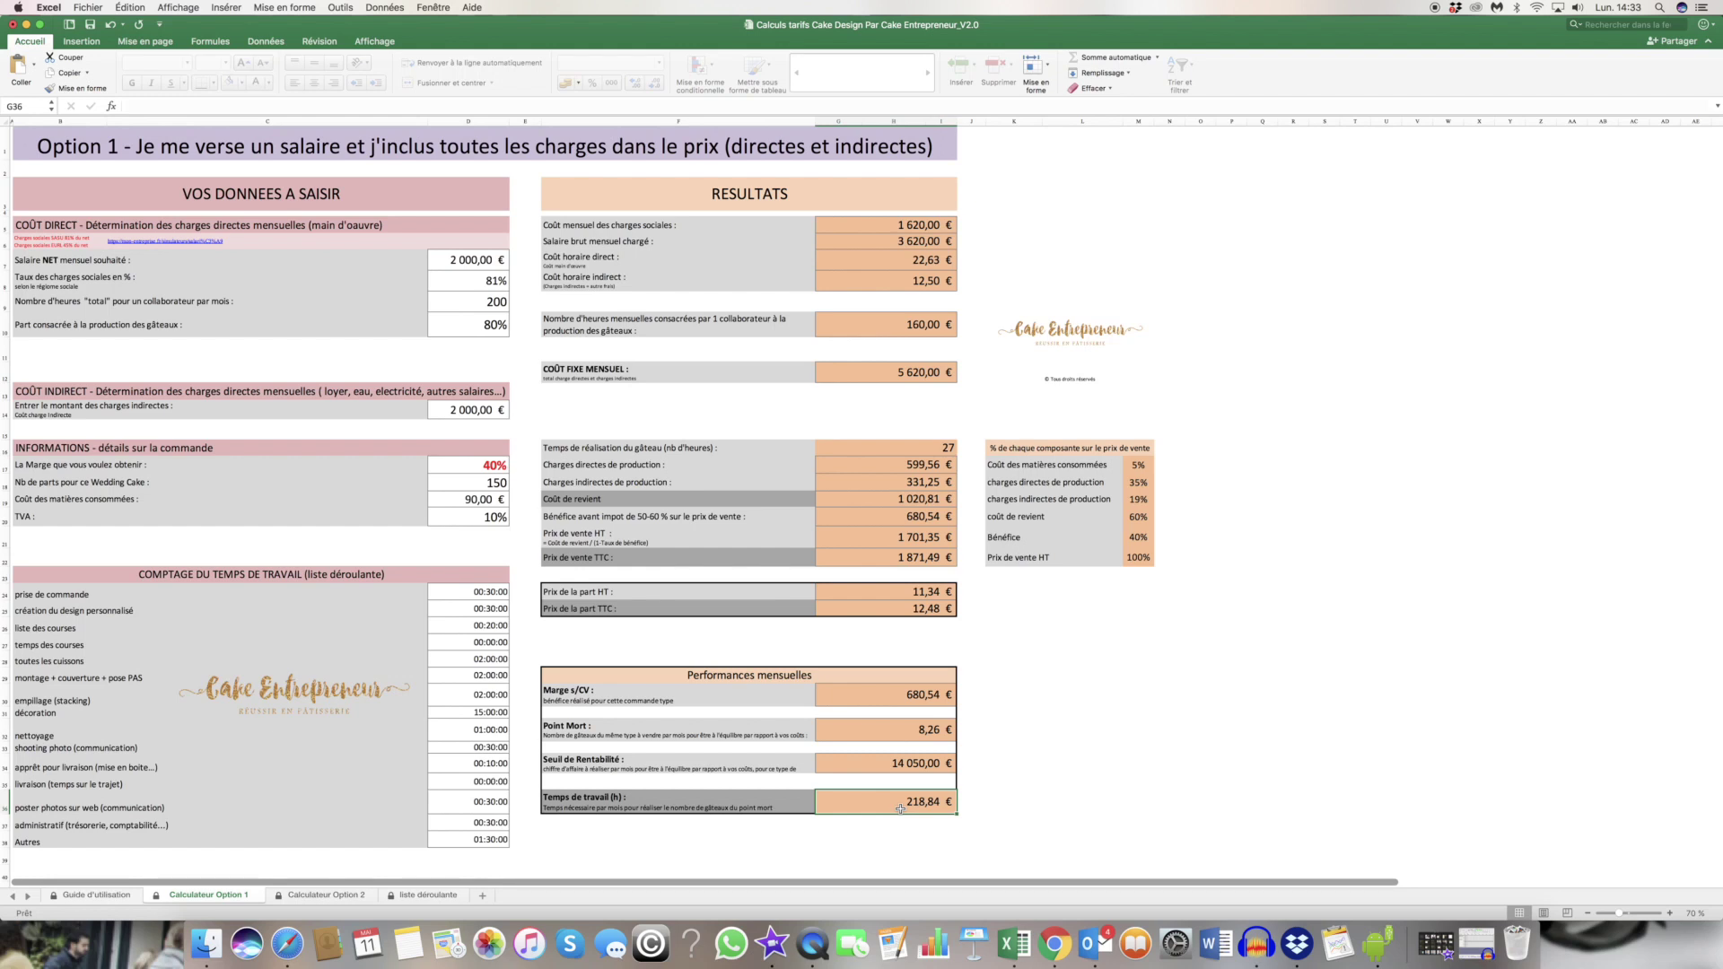
Set the desired margin for the order back to 50%.
left_click(481, 466)
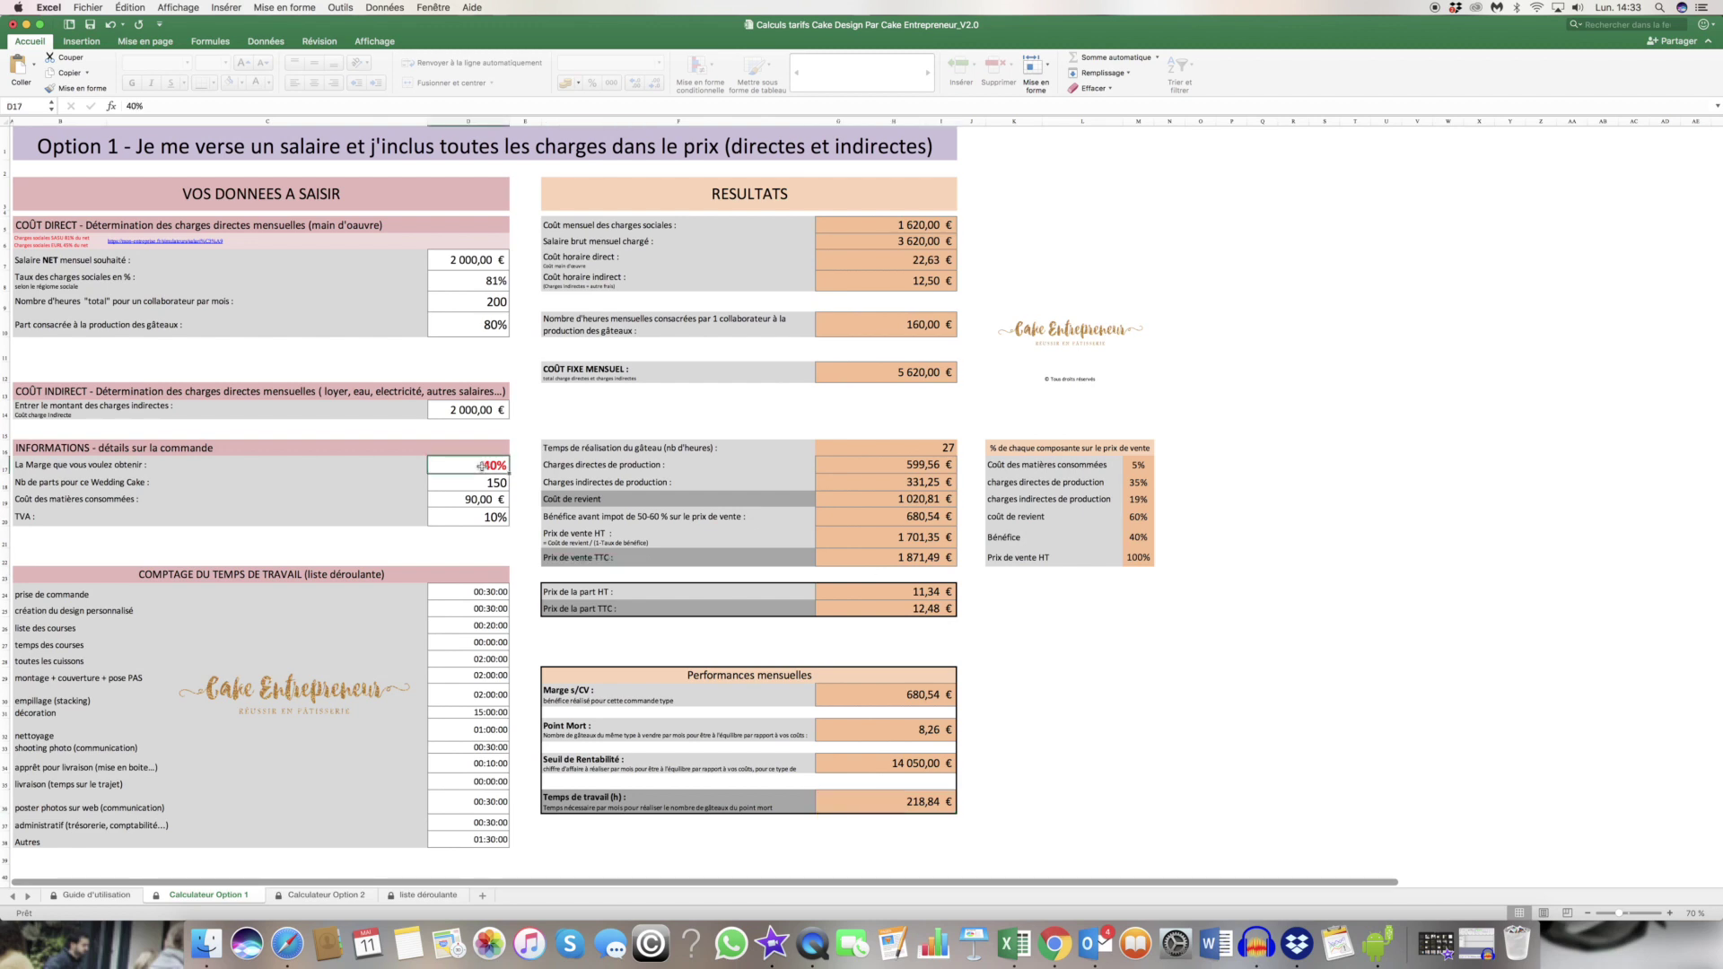
type("50")
key("Return")
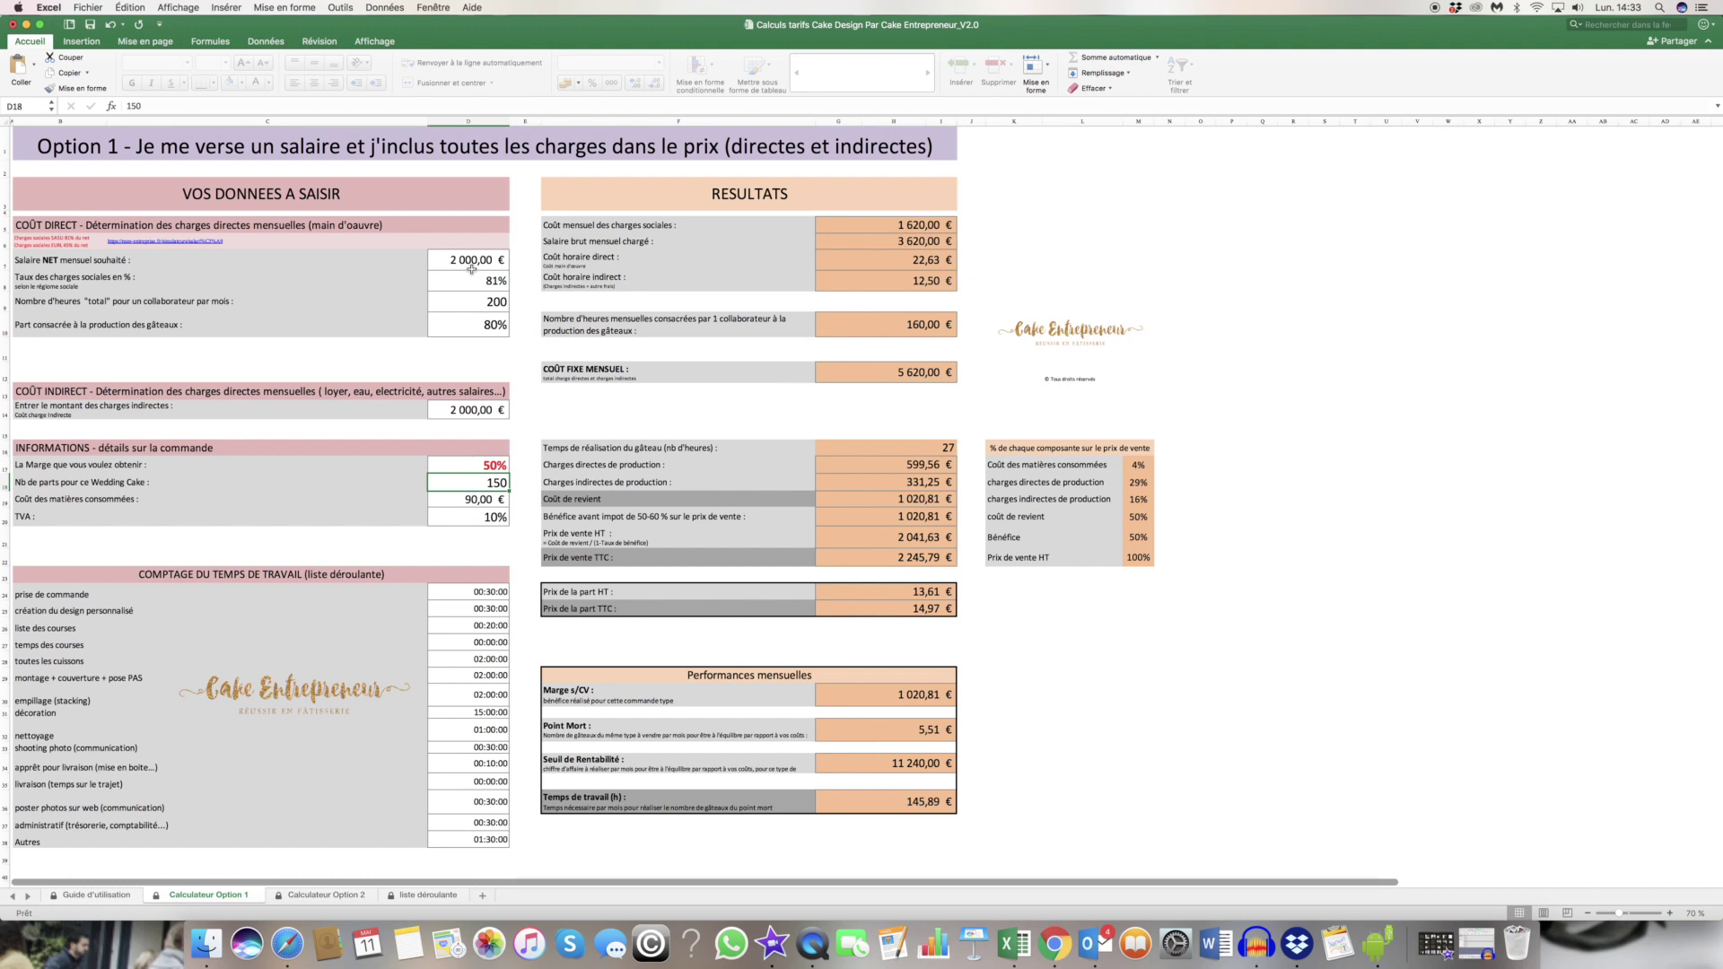
Set the social charges rate to 45%, undoing and redoing the change to compare the results.
left_click(475, 279)
type("45")
key("Return")
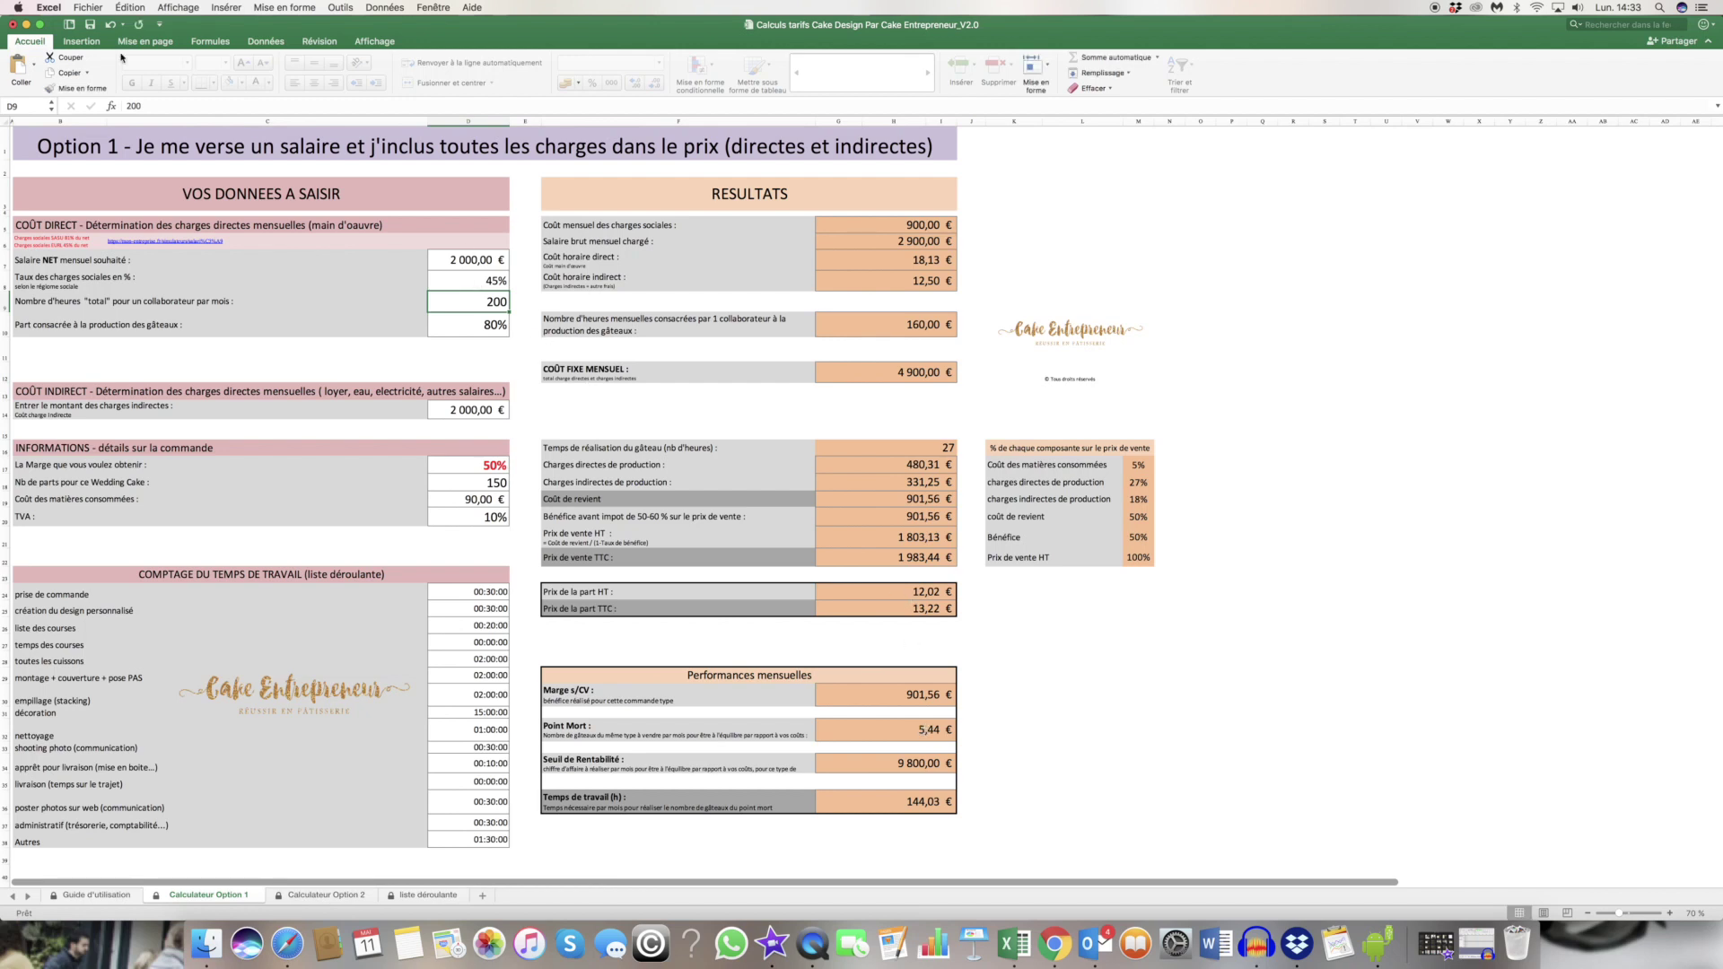
left_click(110, 26)
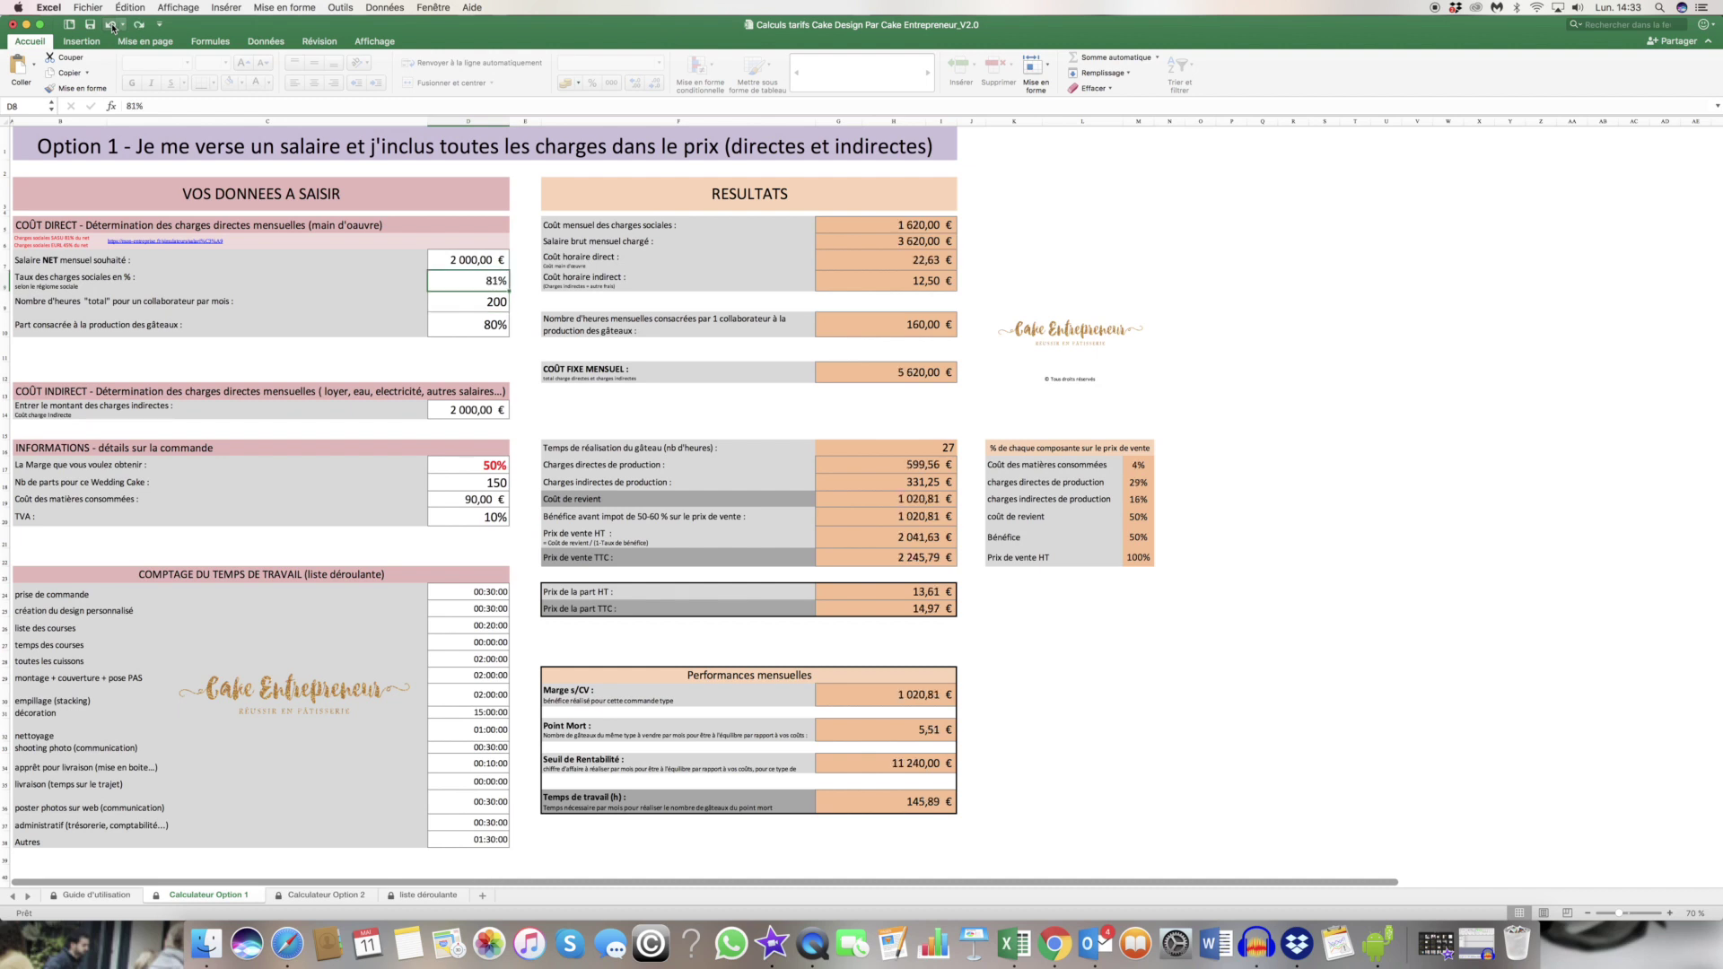
left_click(140, 26)
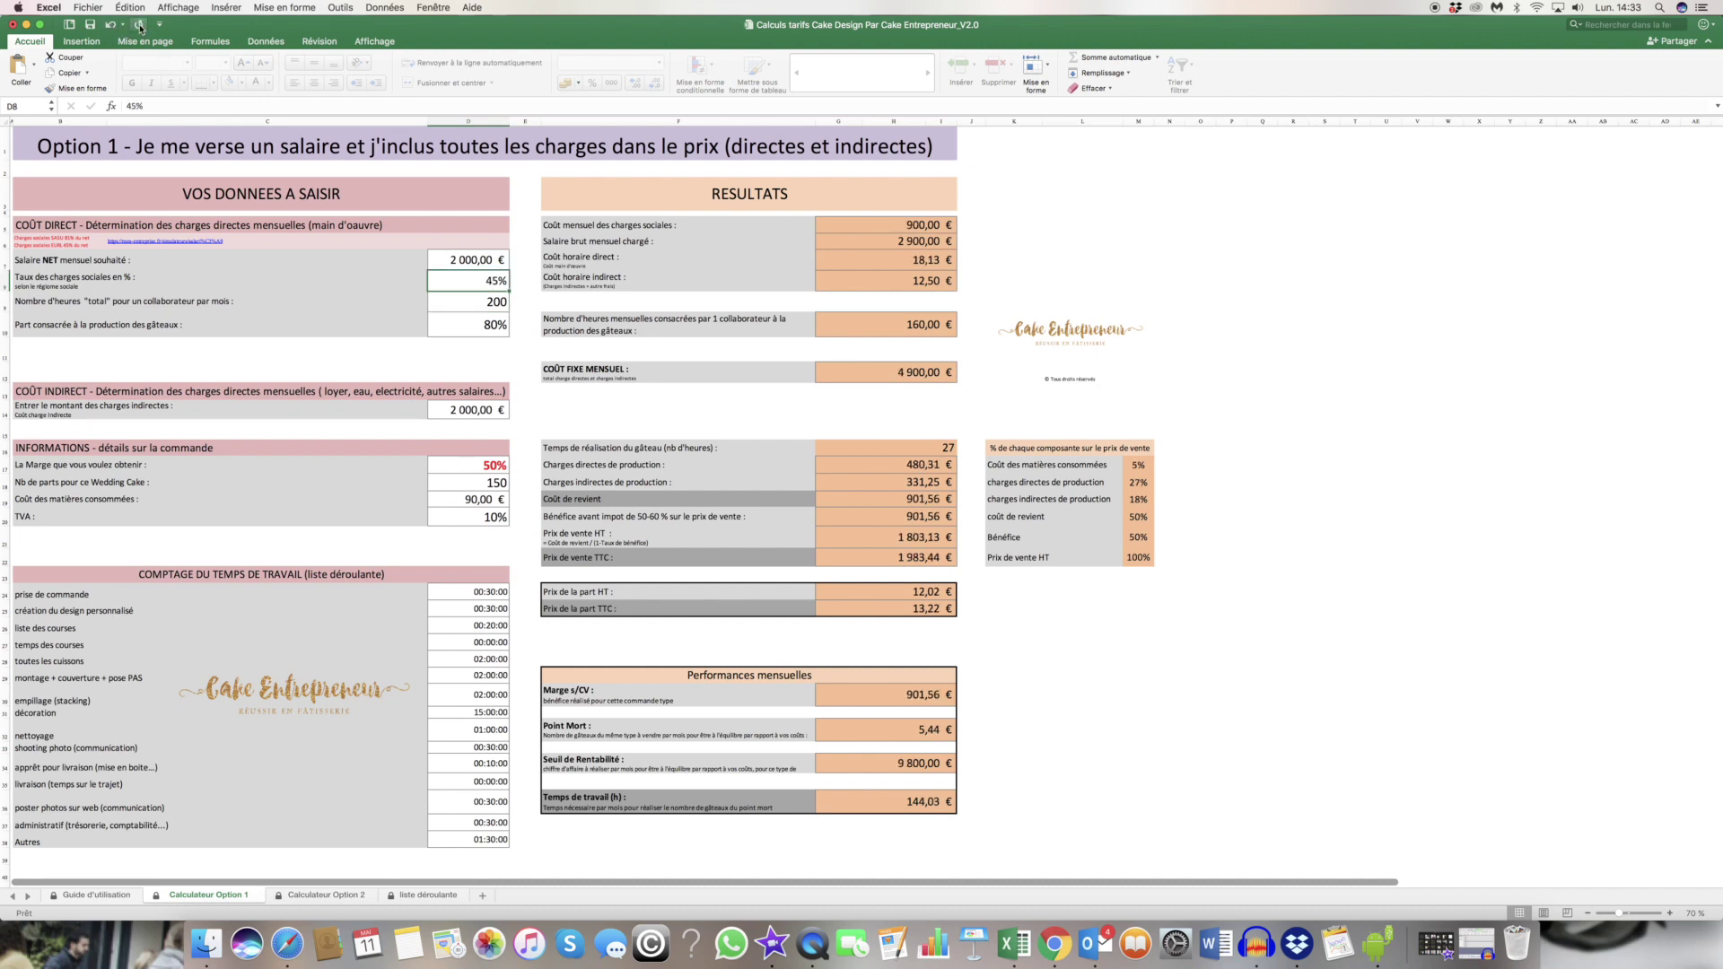
Examine the break-even point, break-even revenue and working time in relation to the social charges rate.
left_click(890, 728)
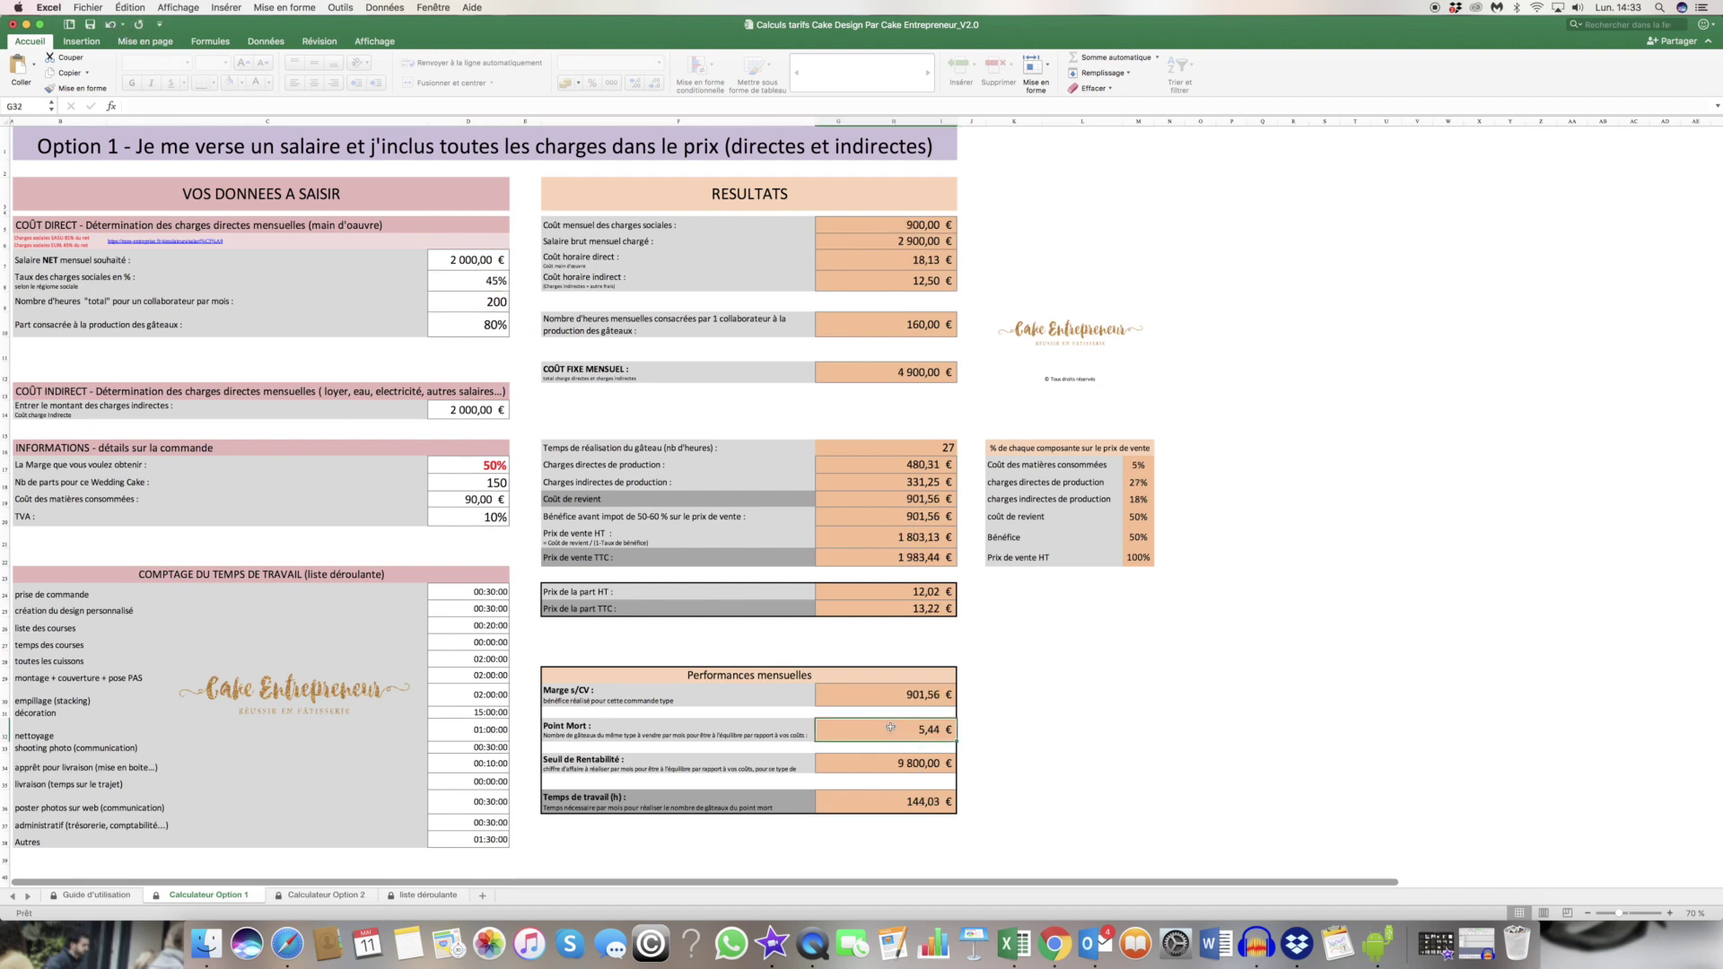
left_click(900, 764)
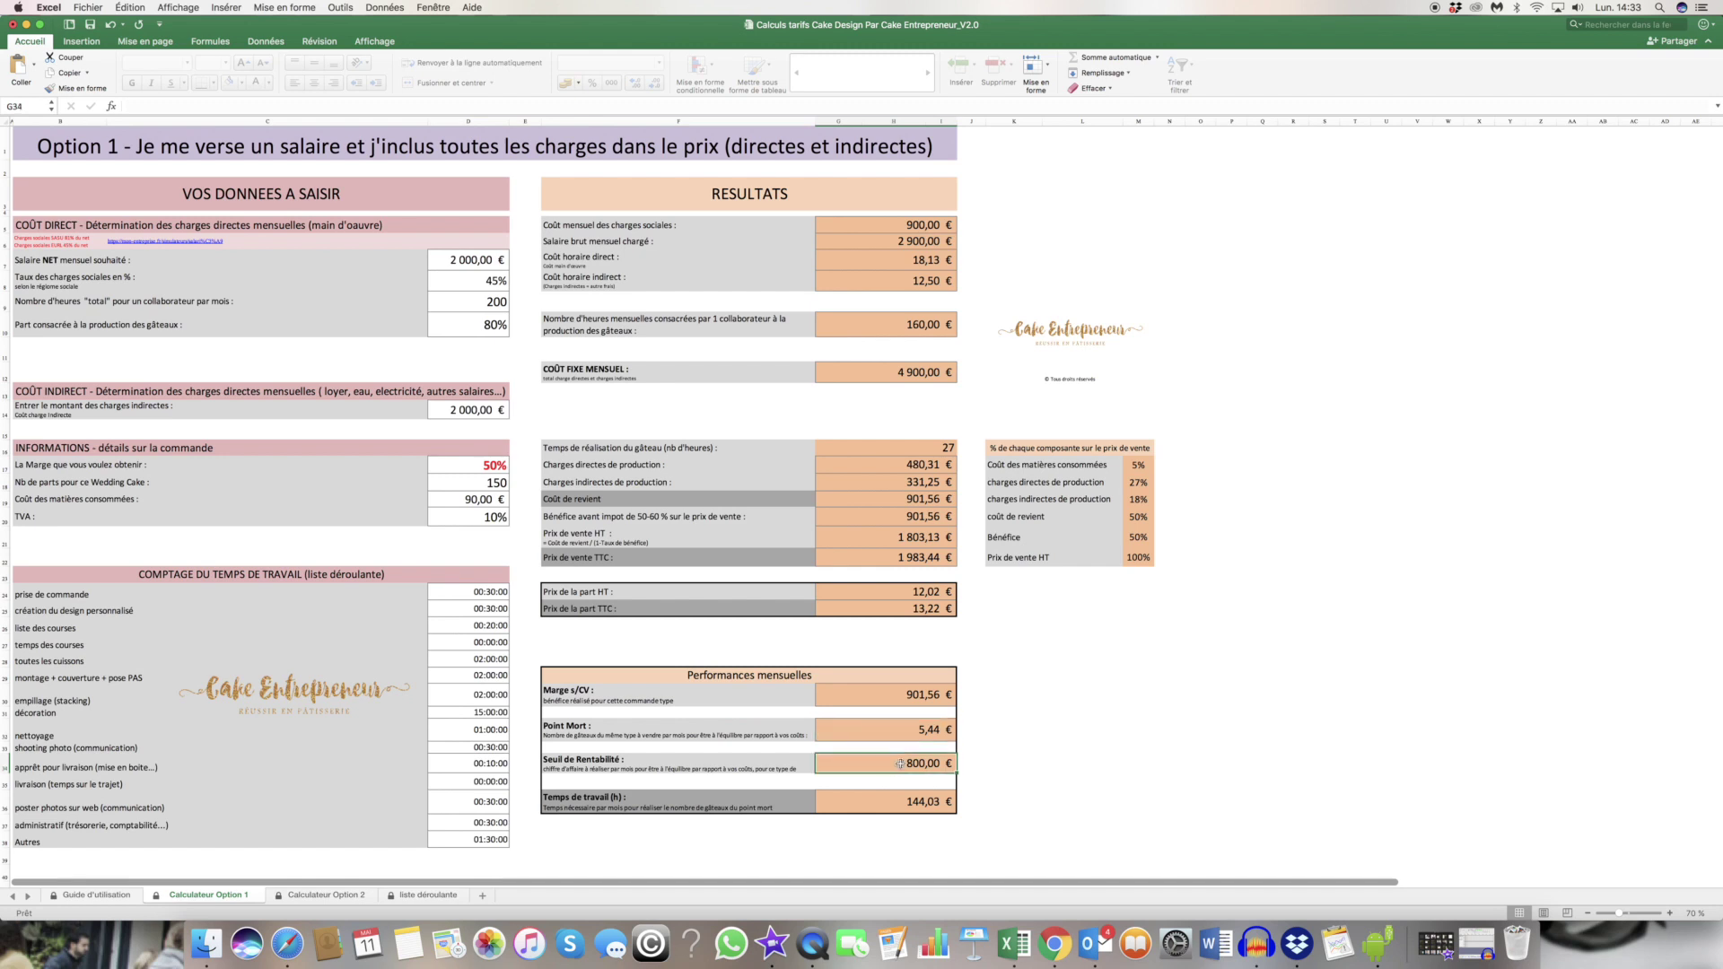
left_click(888, 801)
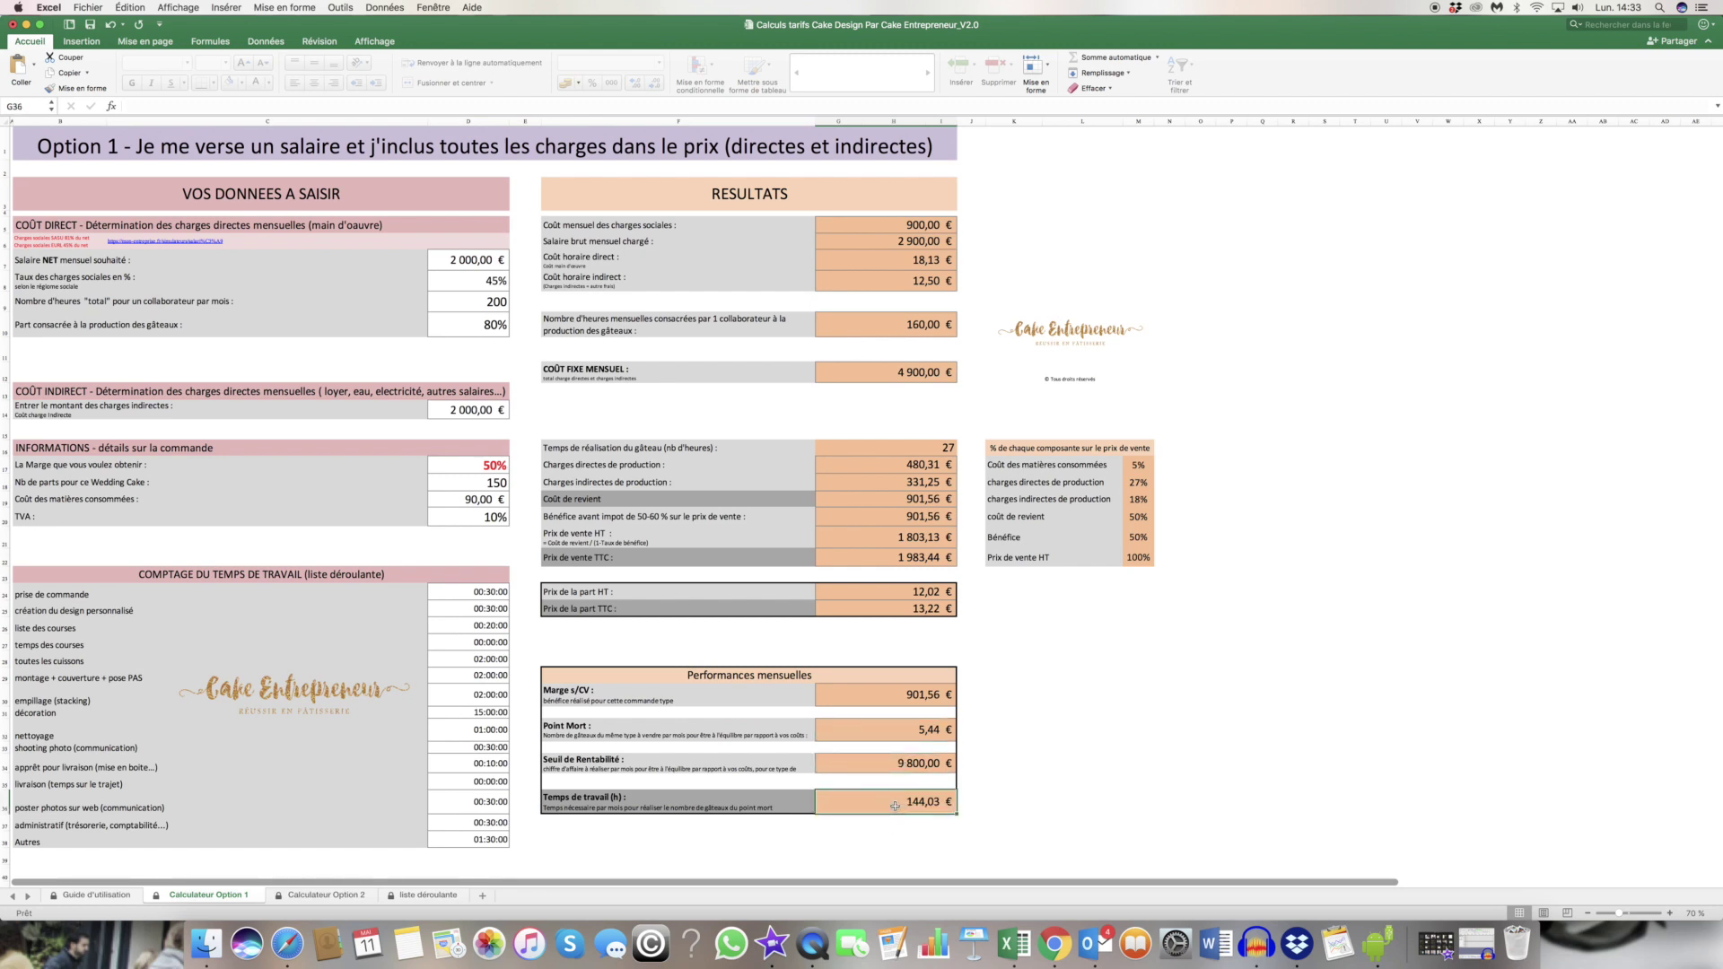
left_click(480, 283)
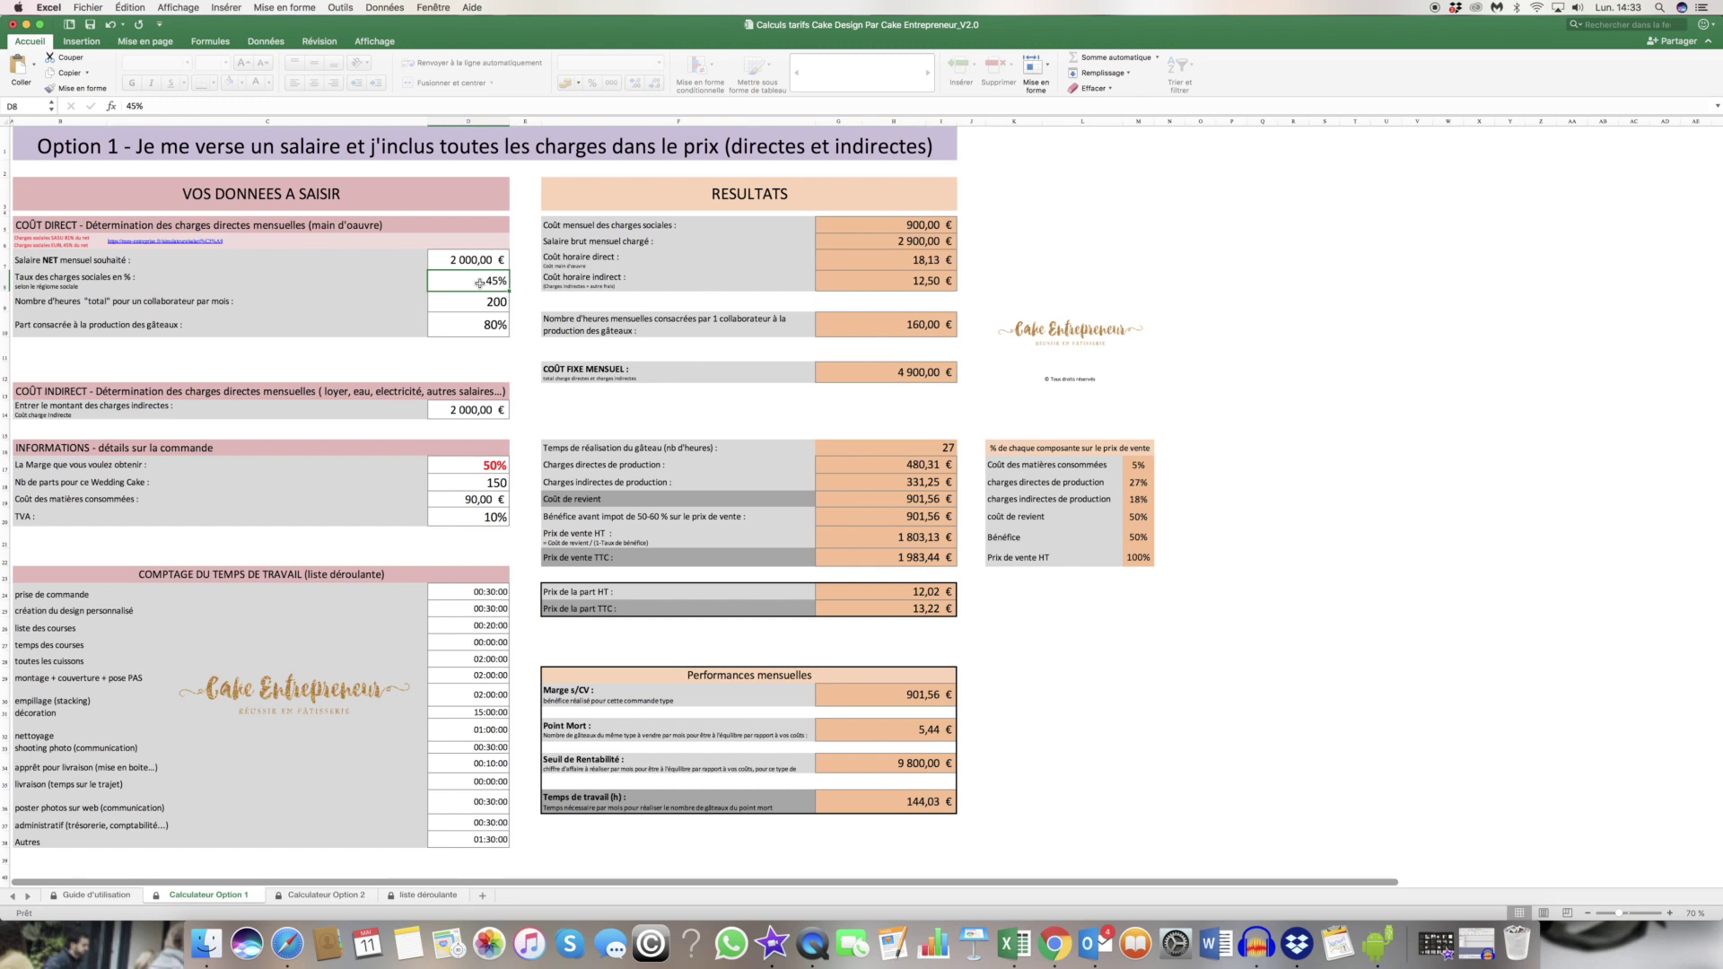
Examine the "% de chaque composante sur le prix de vente" table, covering materials, direct production charges and indirect production charges.
left_click(477, 348)
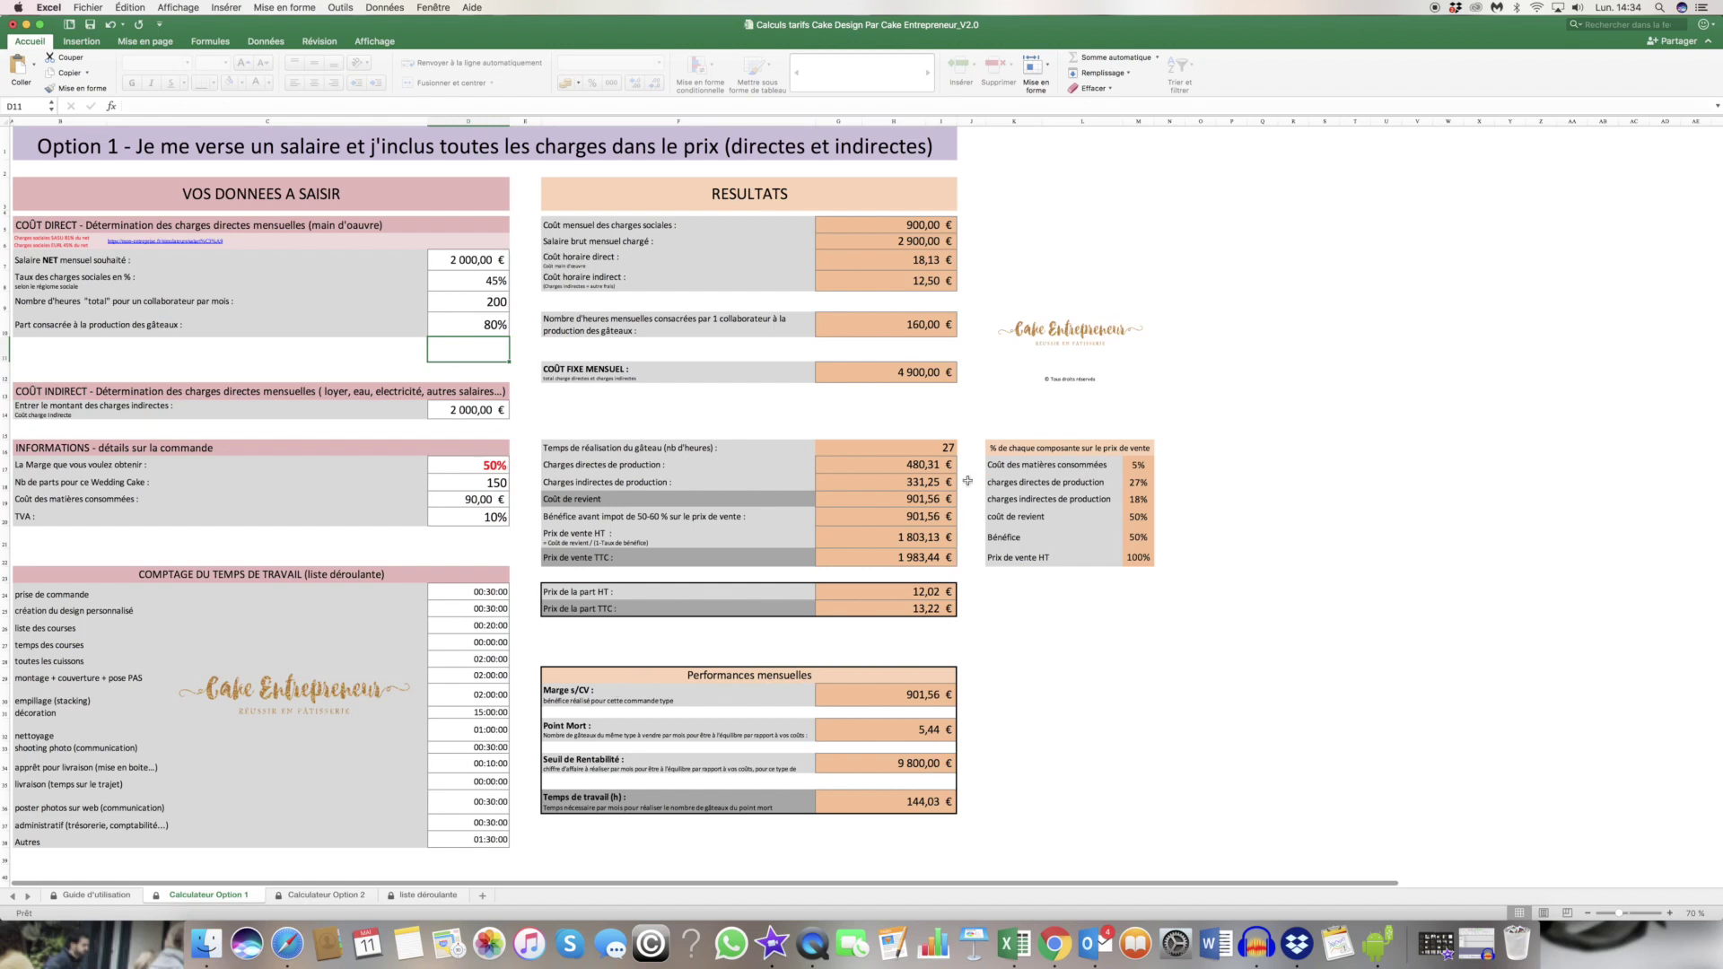
left_click_drag(991, 447, 1057, 539)
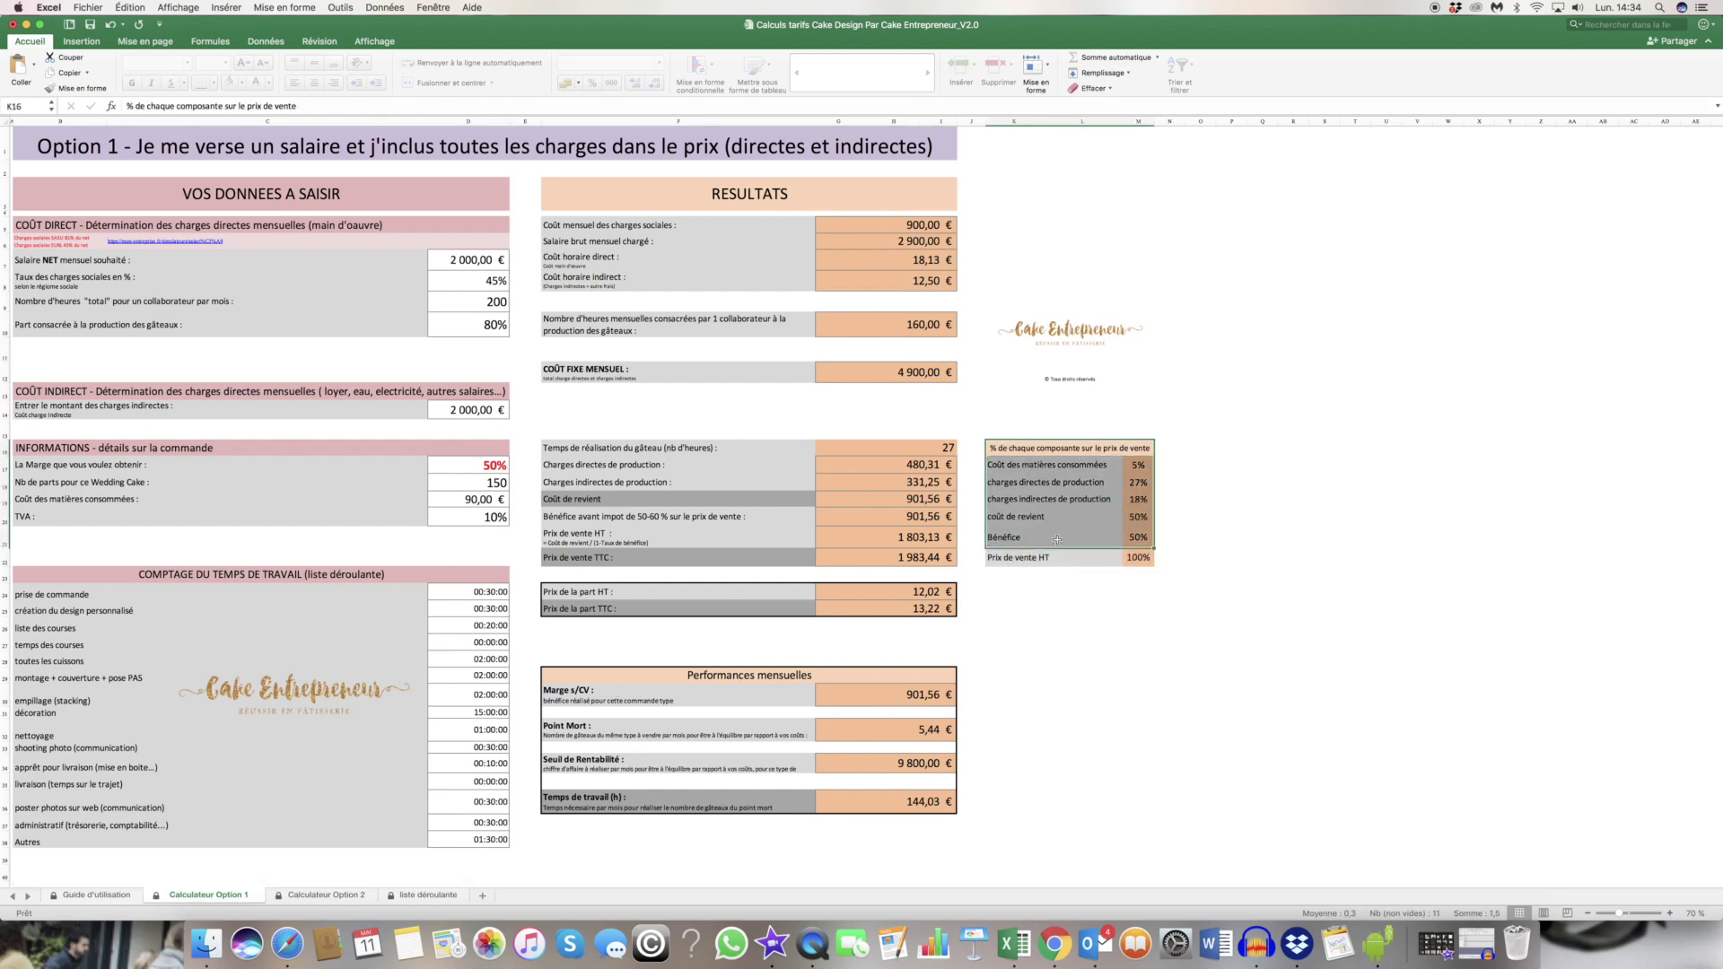
left_click(1142, 468)
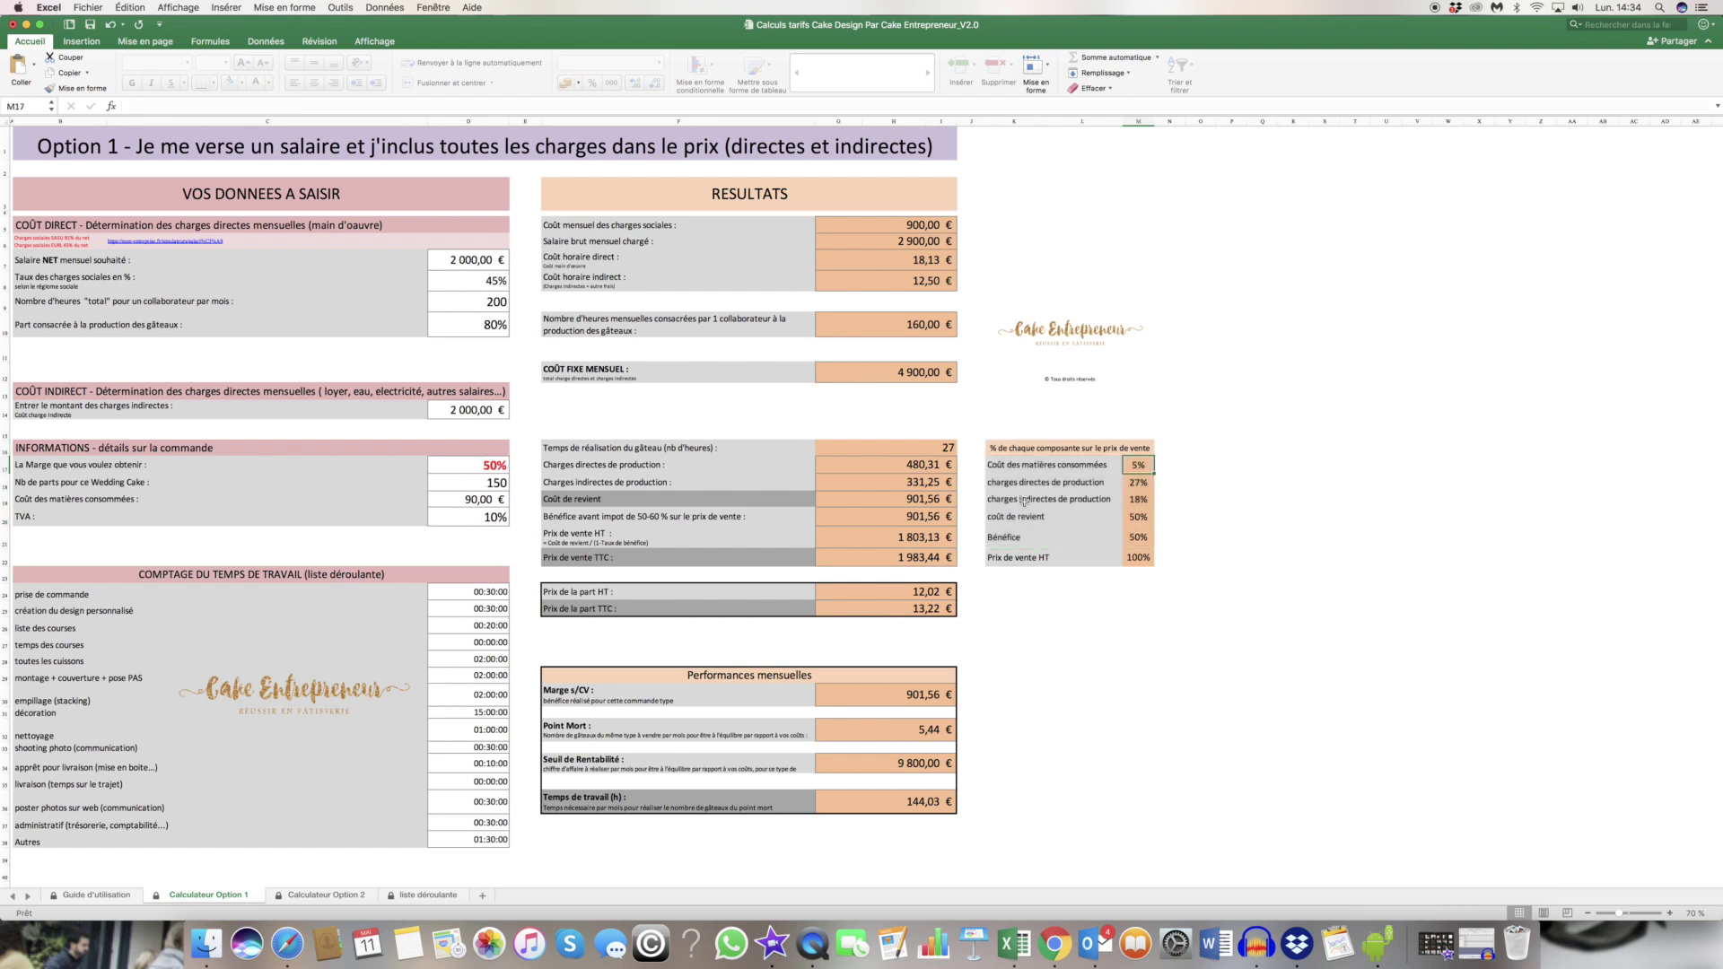
left_click(1139, 484)
left_click(1140, 500)
left_click(1141, 590)
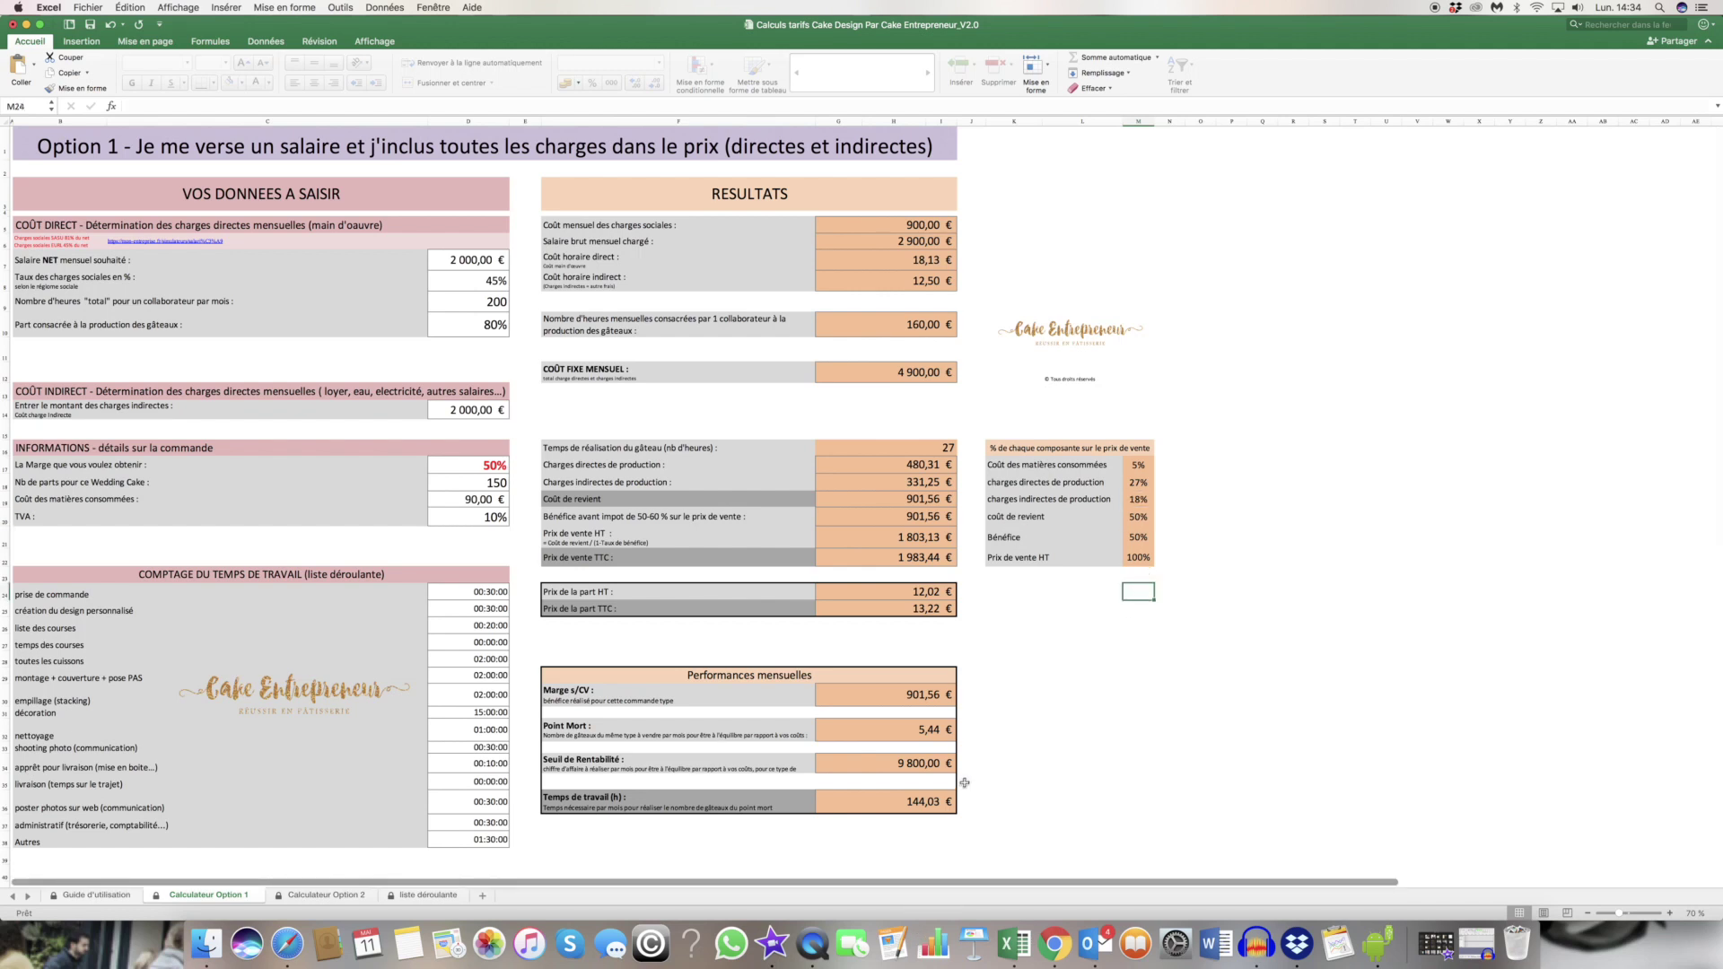
Open the "Calculateur Option 2" sheet and compare its indirect production charges, break-even point and working time with the monthly production hours.
left_click(311, 895)
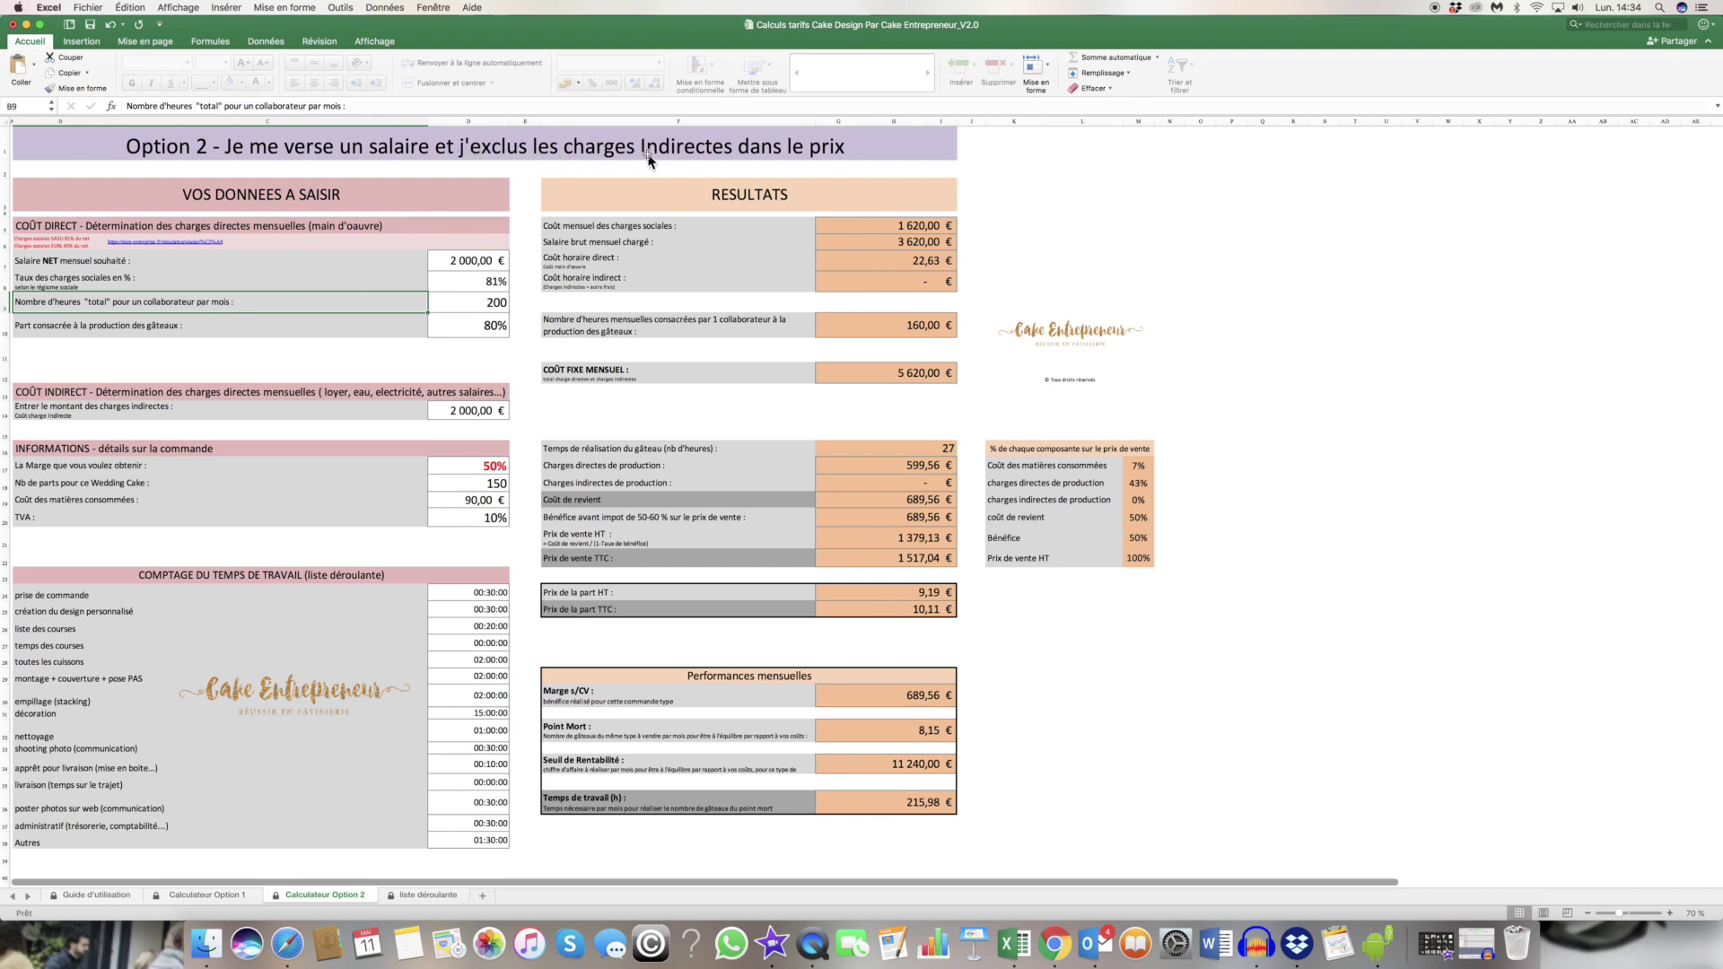
left_click_drag(574, 483, 938, 482)
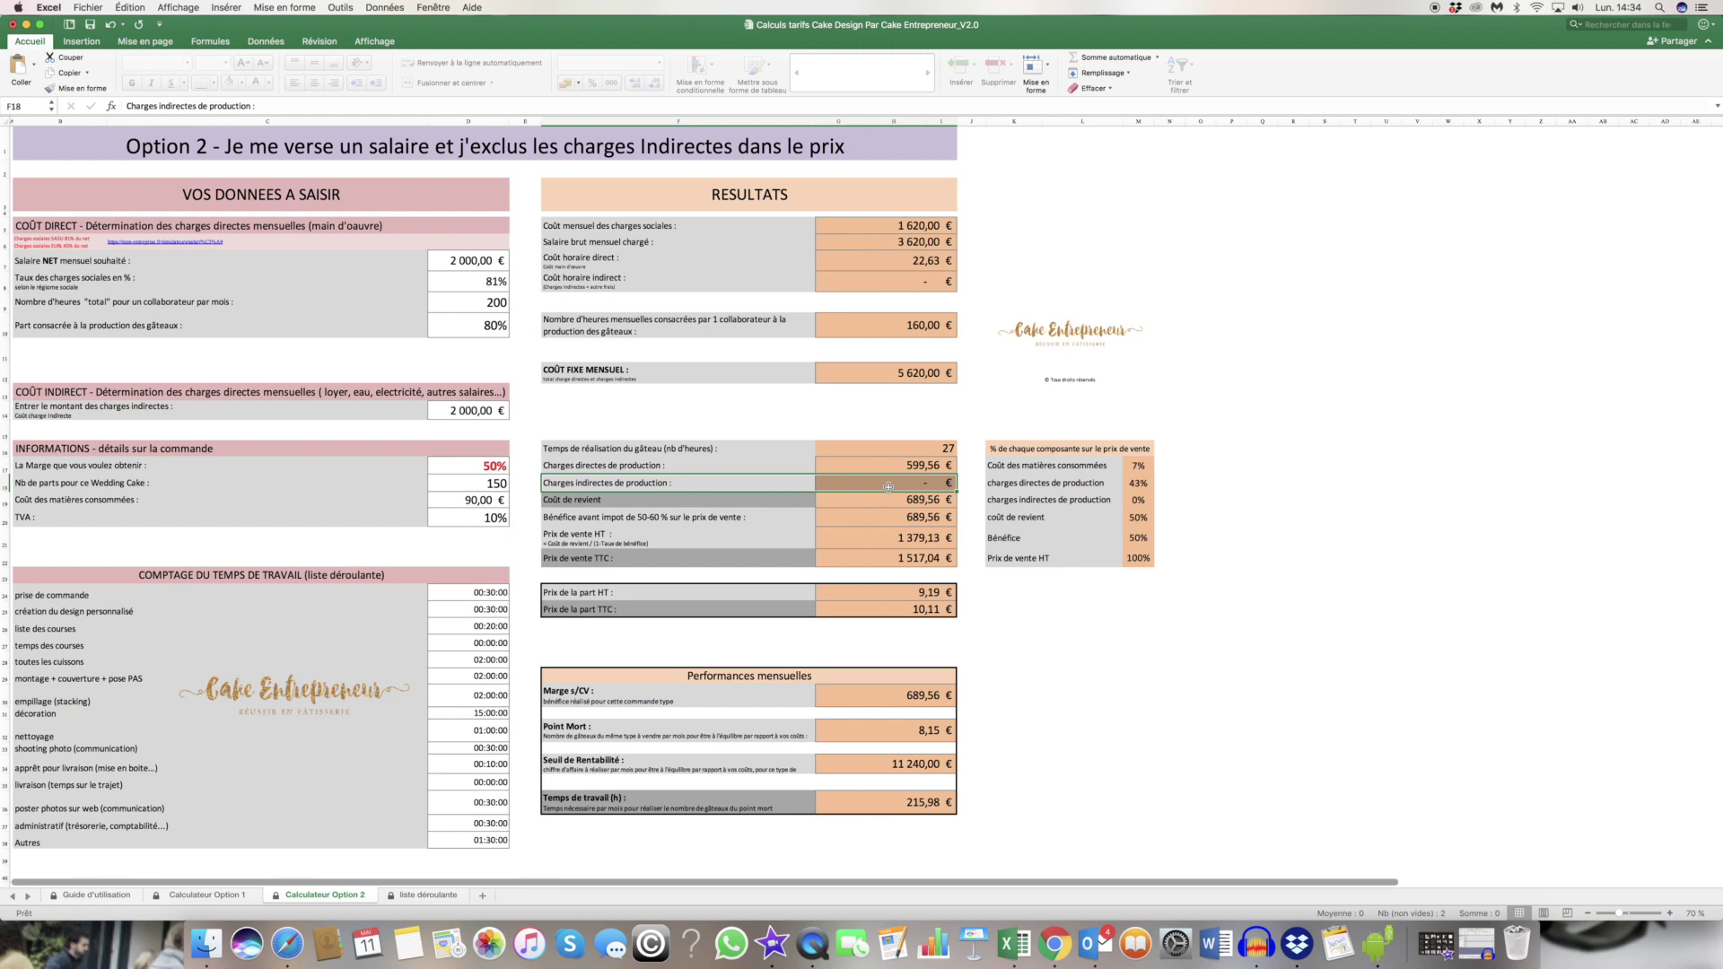
left_click(893, 731)
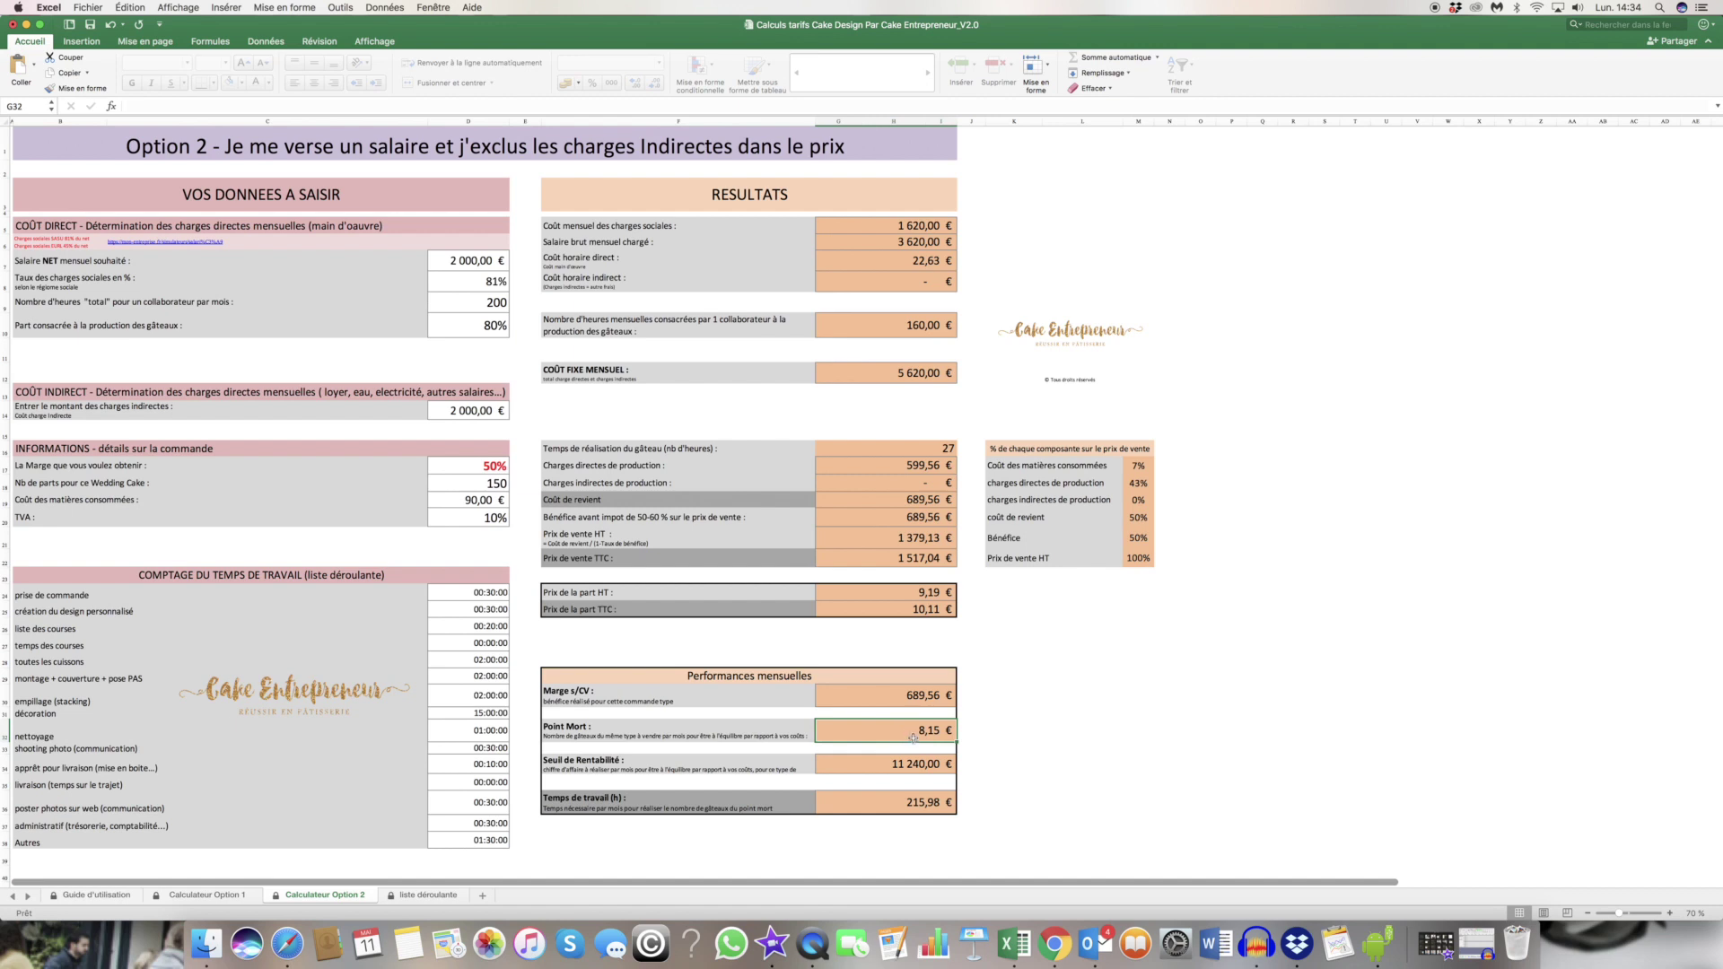
left_click(904, 805)
left_click(898, 332)
Set Option 2's total monthly hours per collaborator to 250 and check the production hours against "Temps de travail (h)".
left_click(477, 305)
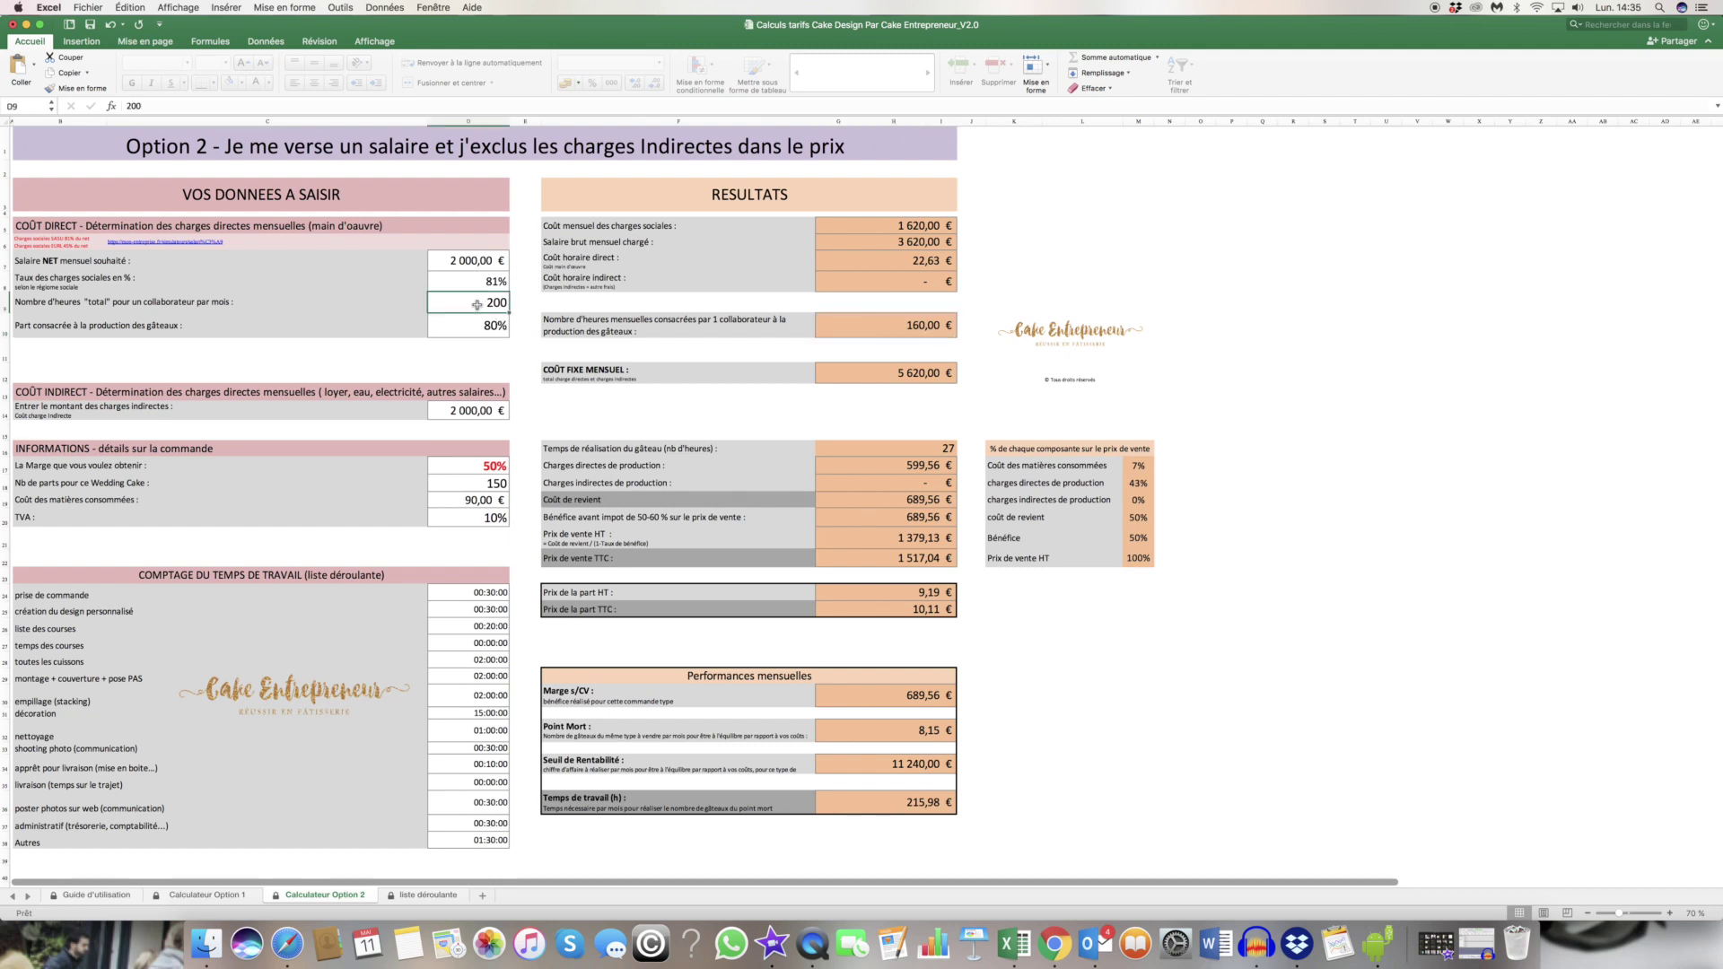
type("250")
key("Return")
left_click(898, 329)
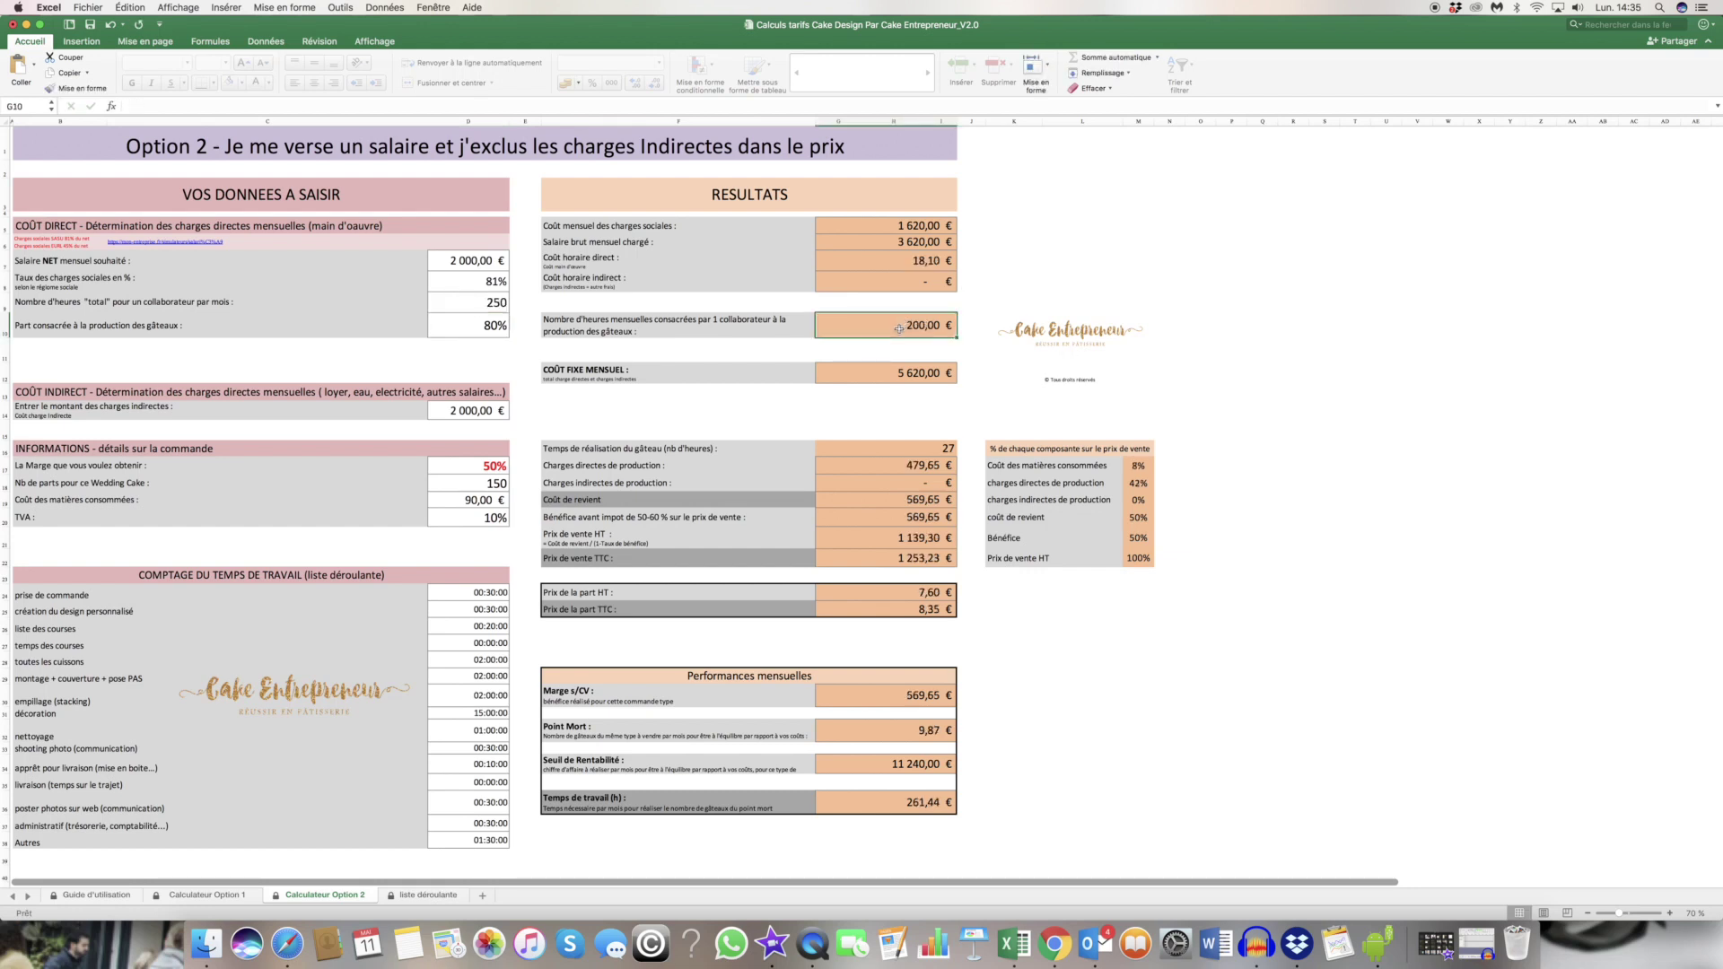
left_click(887, 804)
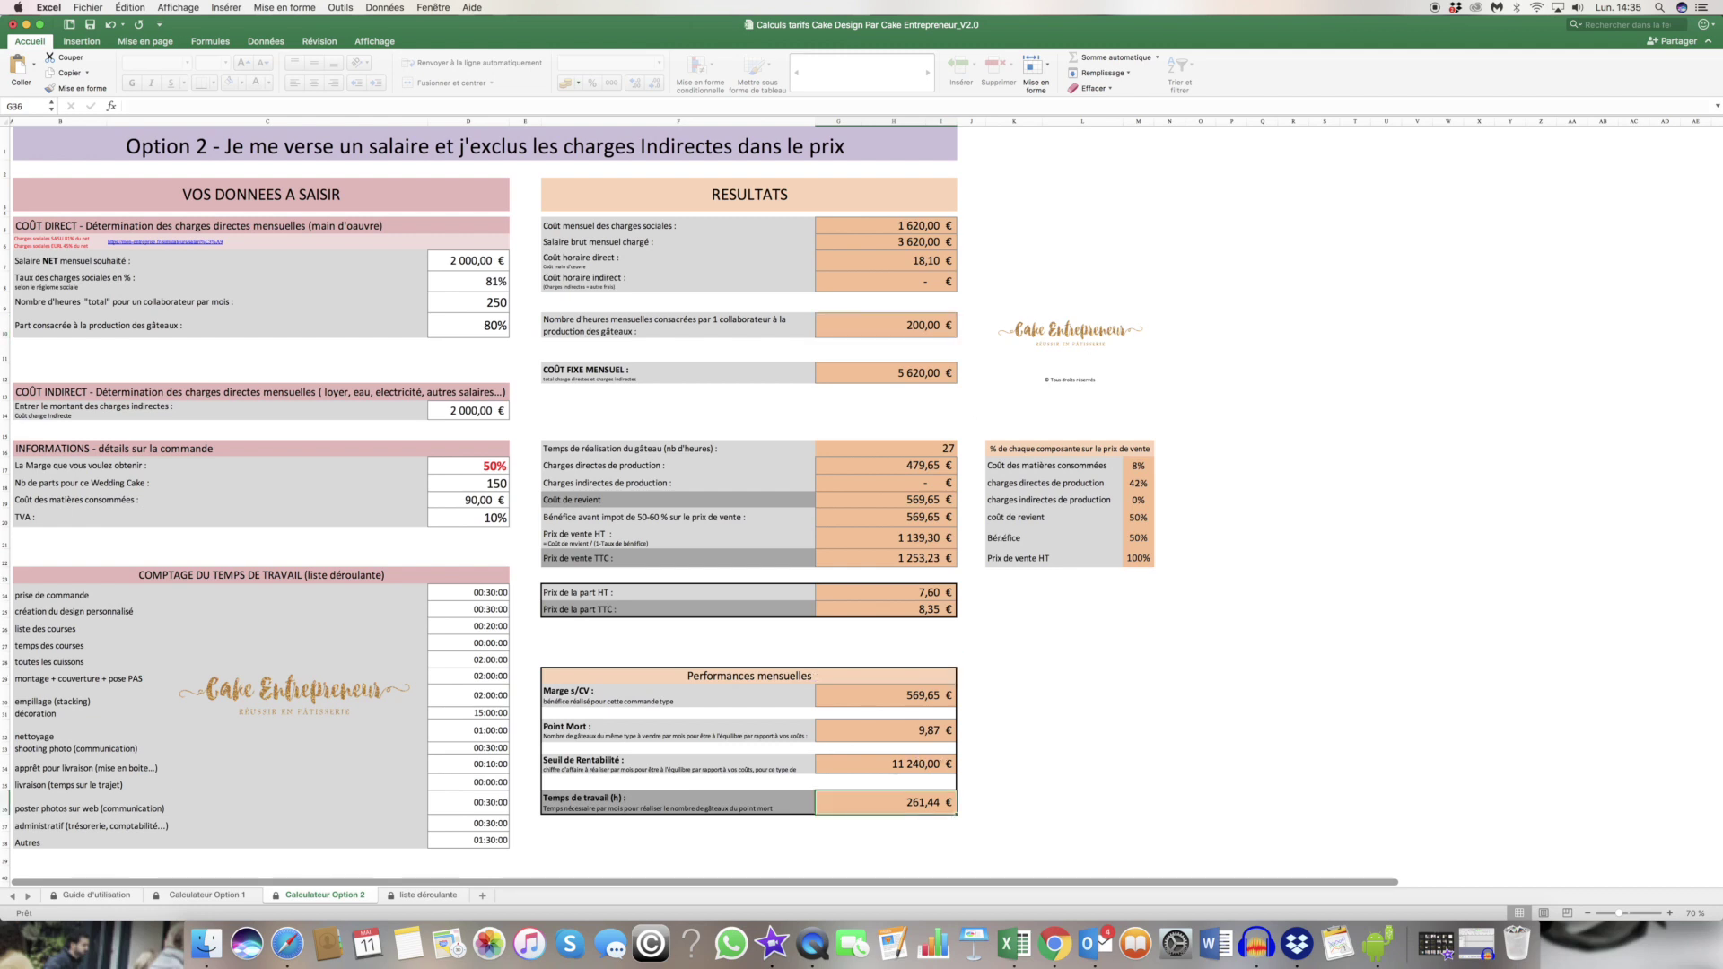
Set the total monthly hours per collaborator to 300, undoing and redoing the change to compare the break-even point.
left_click(476, 305)
type("300")
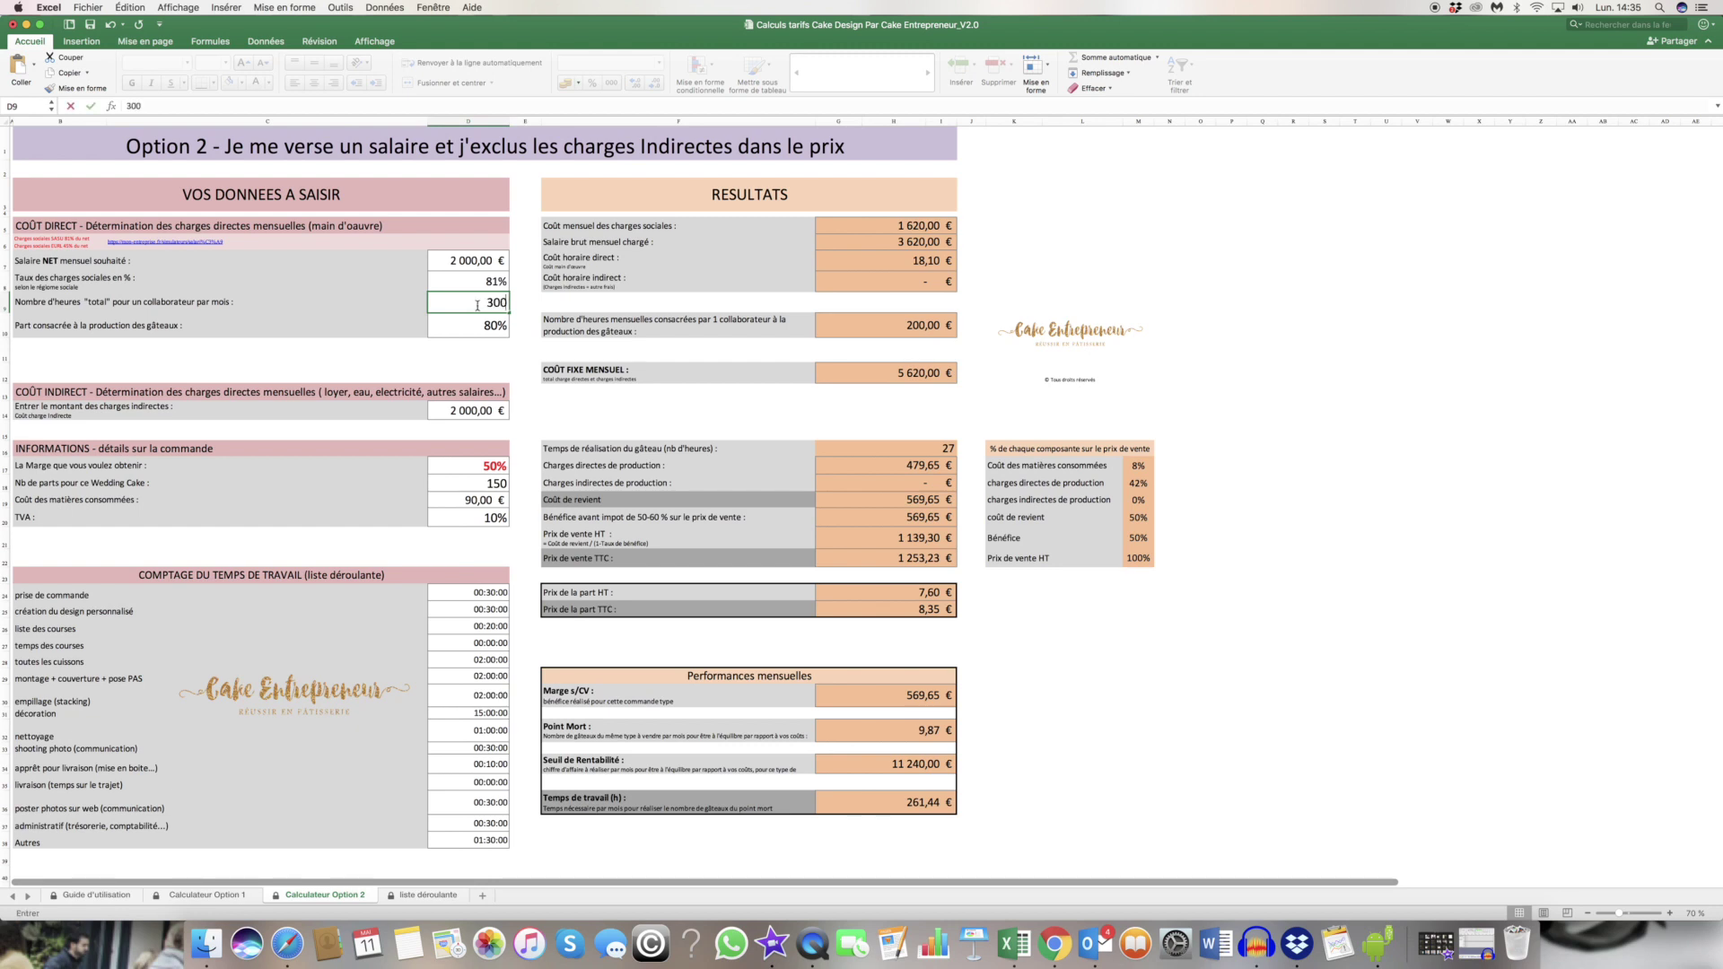
key("Return")
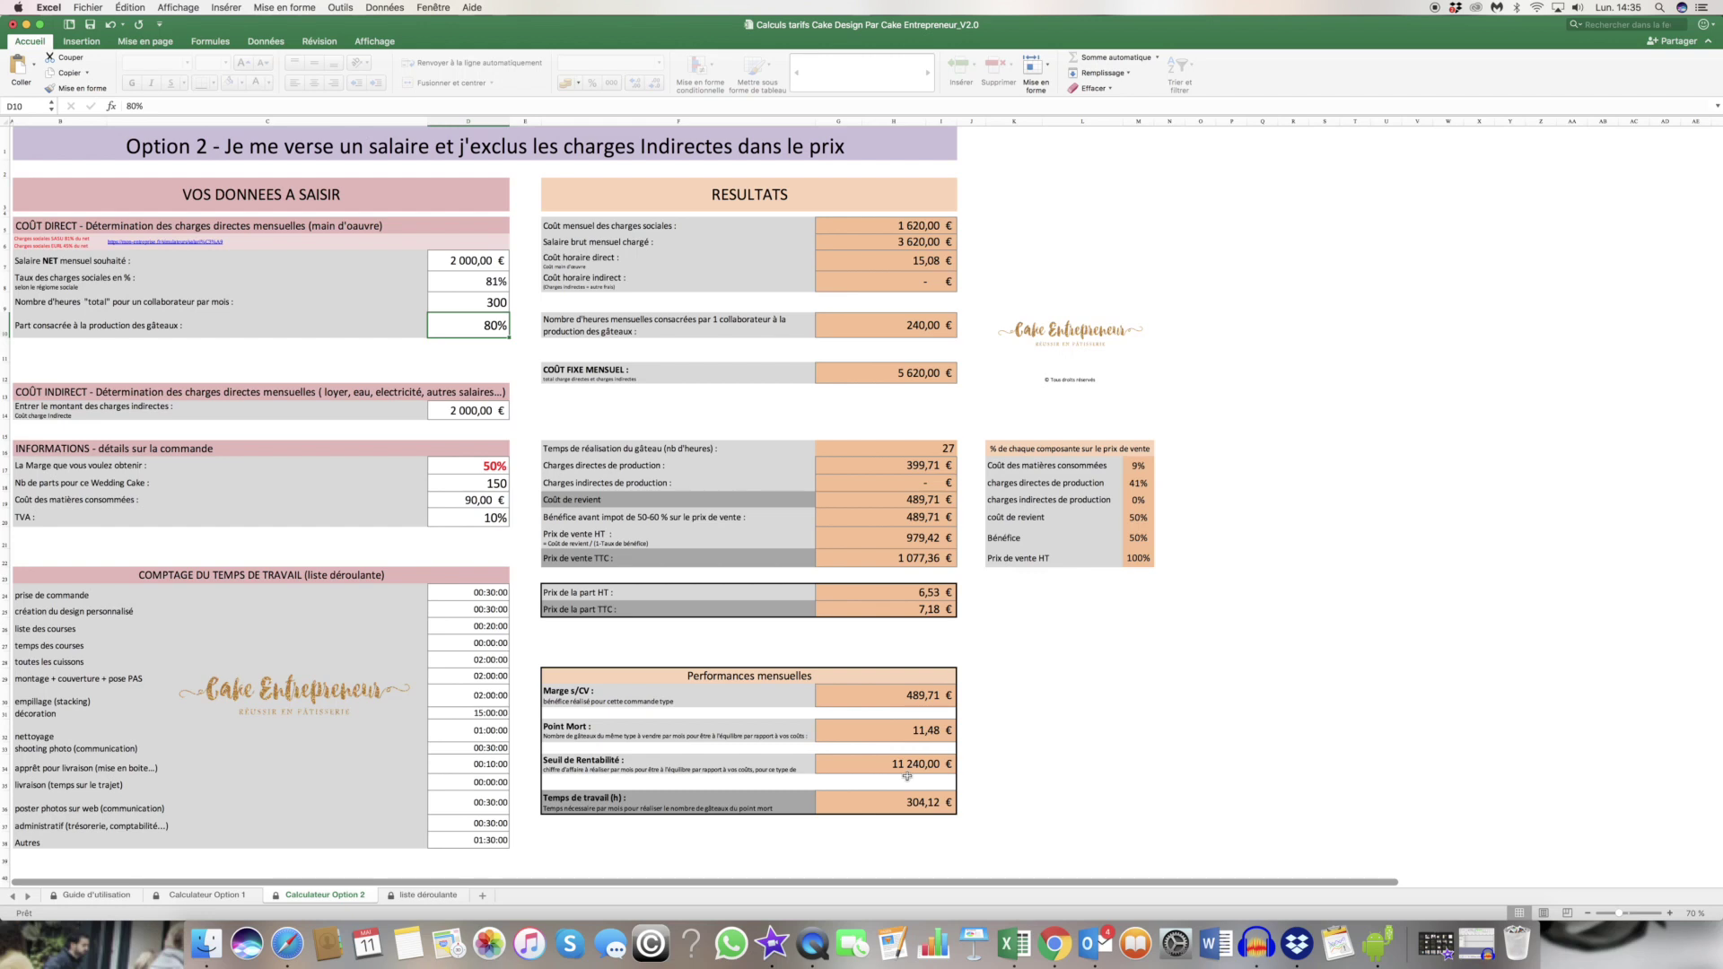
left_click(464, 304)
left_click(908, 732)
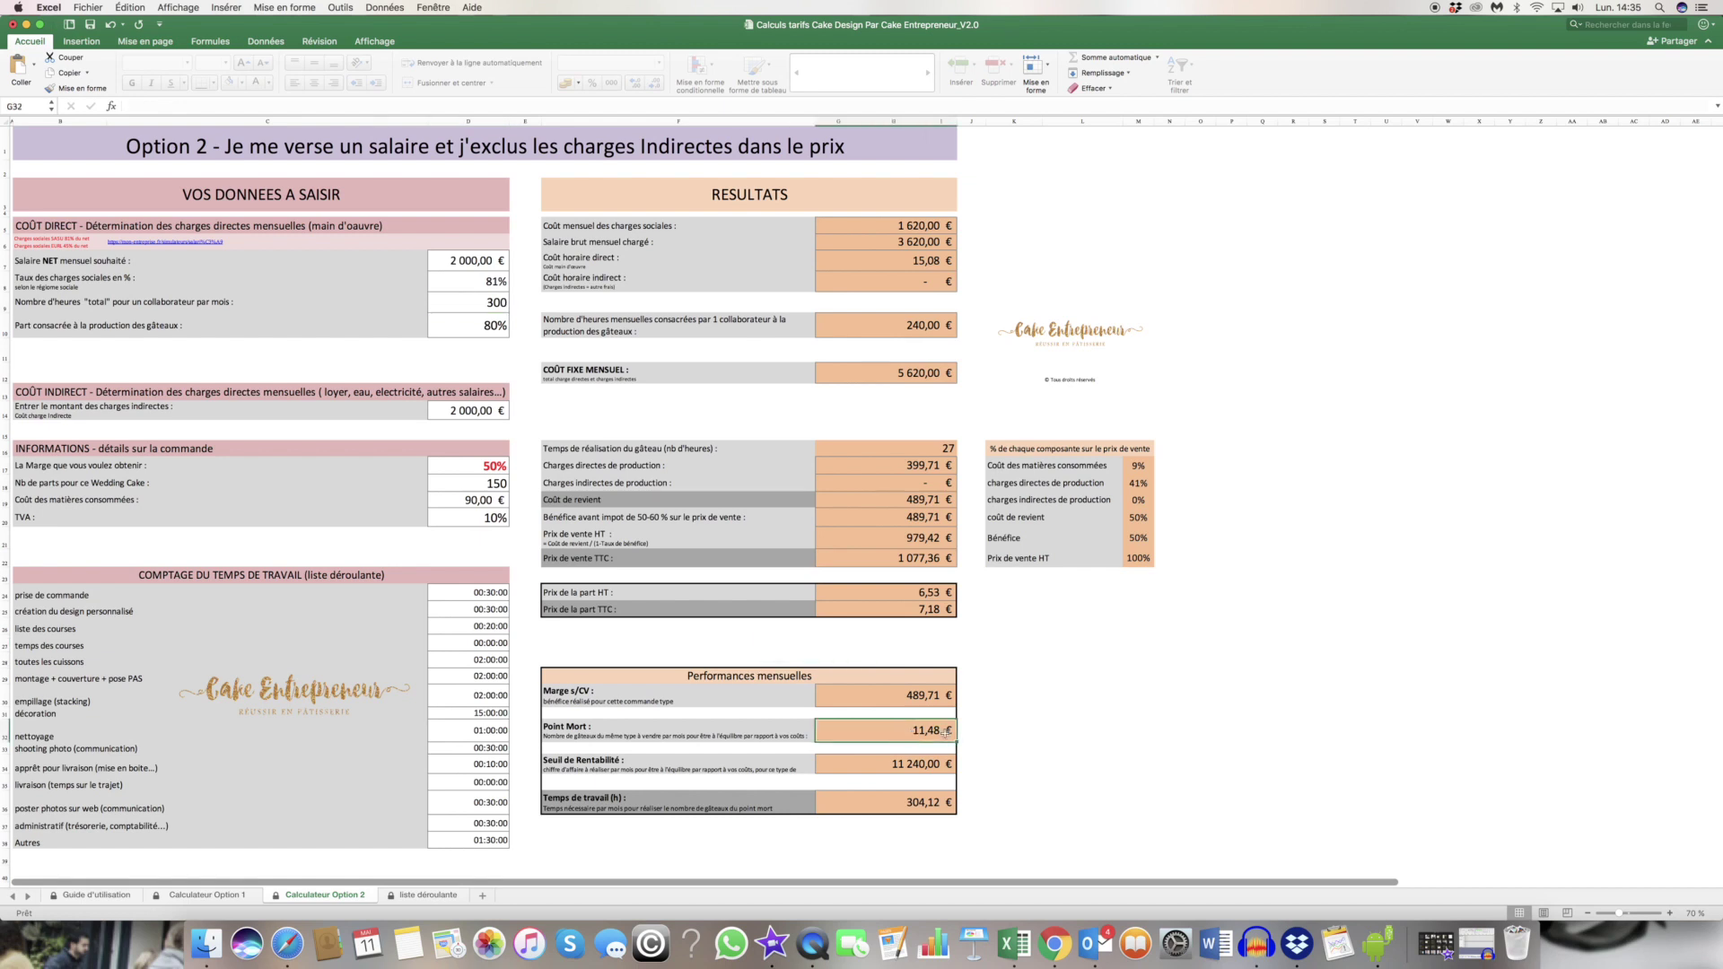
left_click(112, 26)
left_click(139, 25)
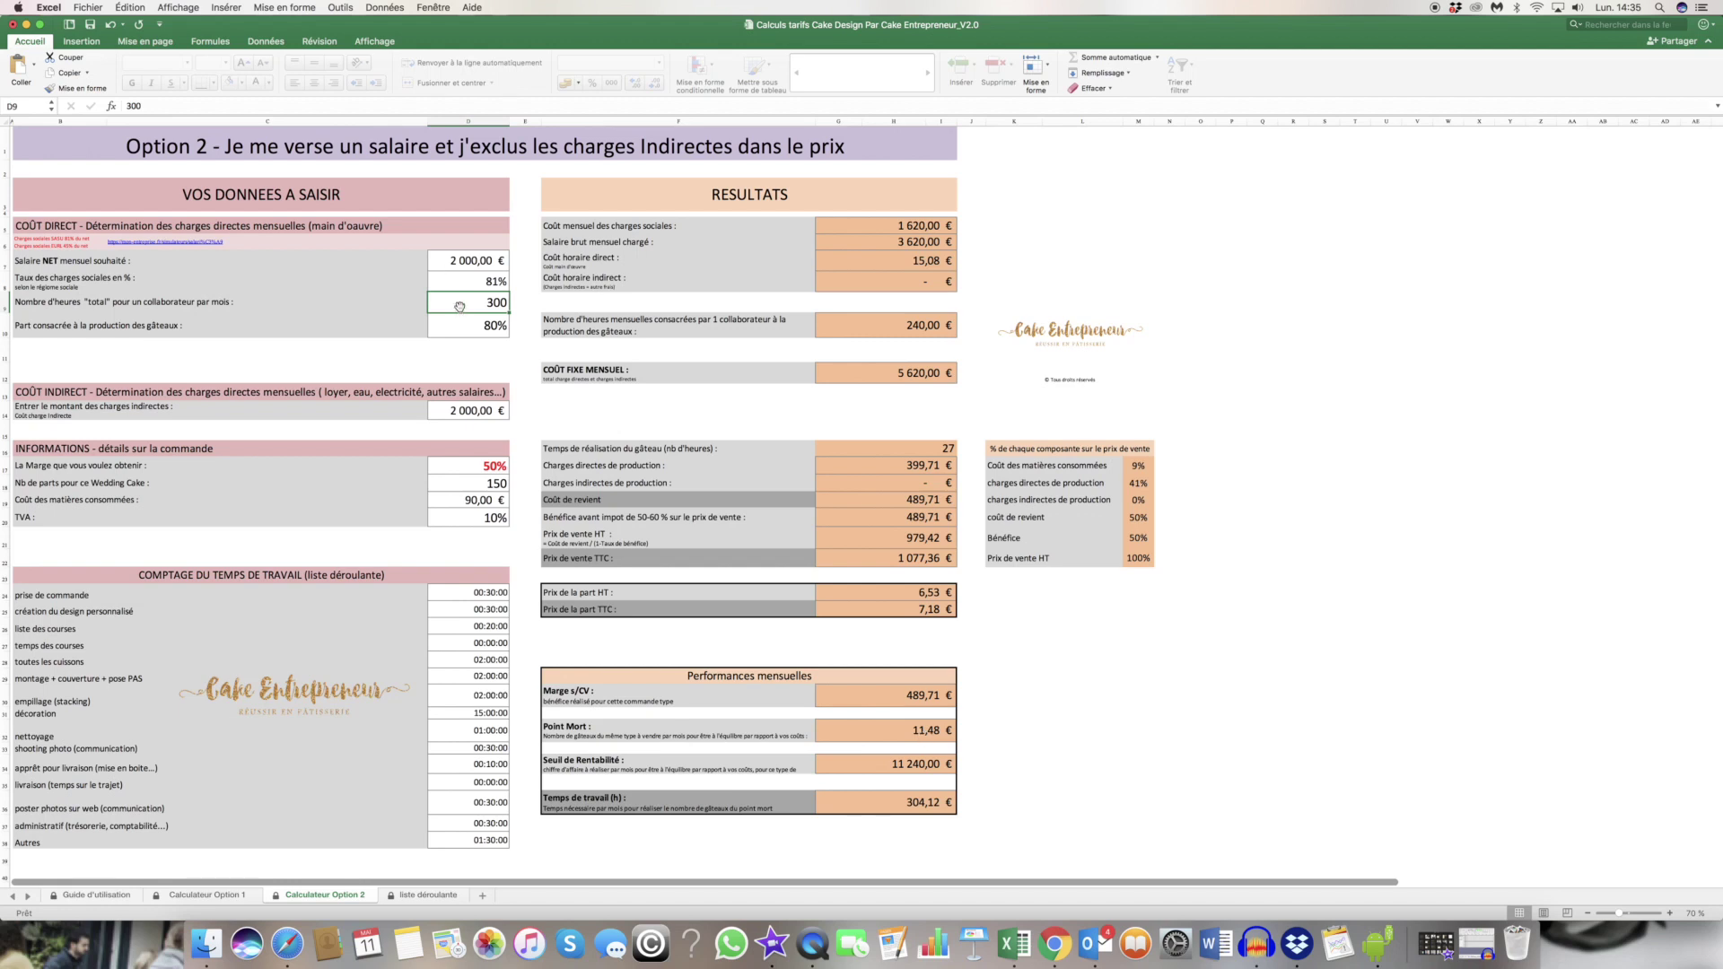
Compare the desired net monthly salary with the total hours per collaborator and the required working time.
left_click(464, 260)
left_click(465, 306)
left_click(476, 261)
left_click(473, 304)
left_click(468, 264)
left_click(903, 808)
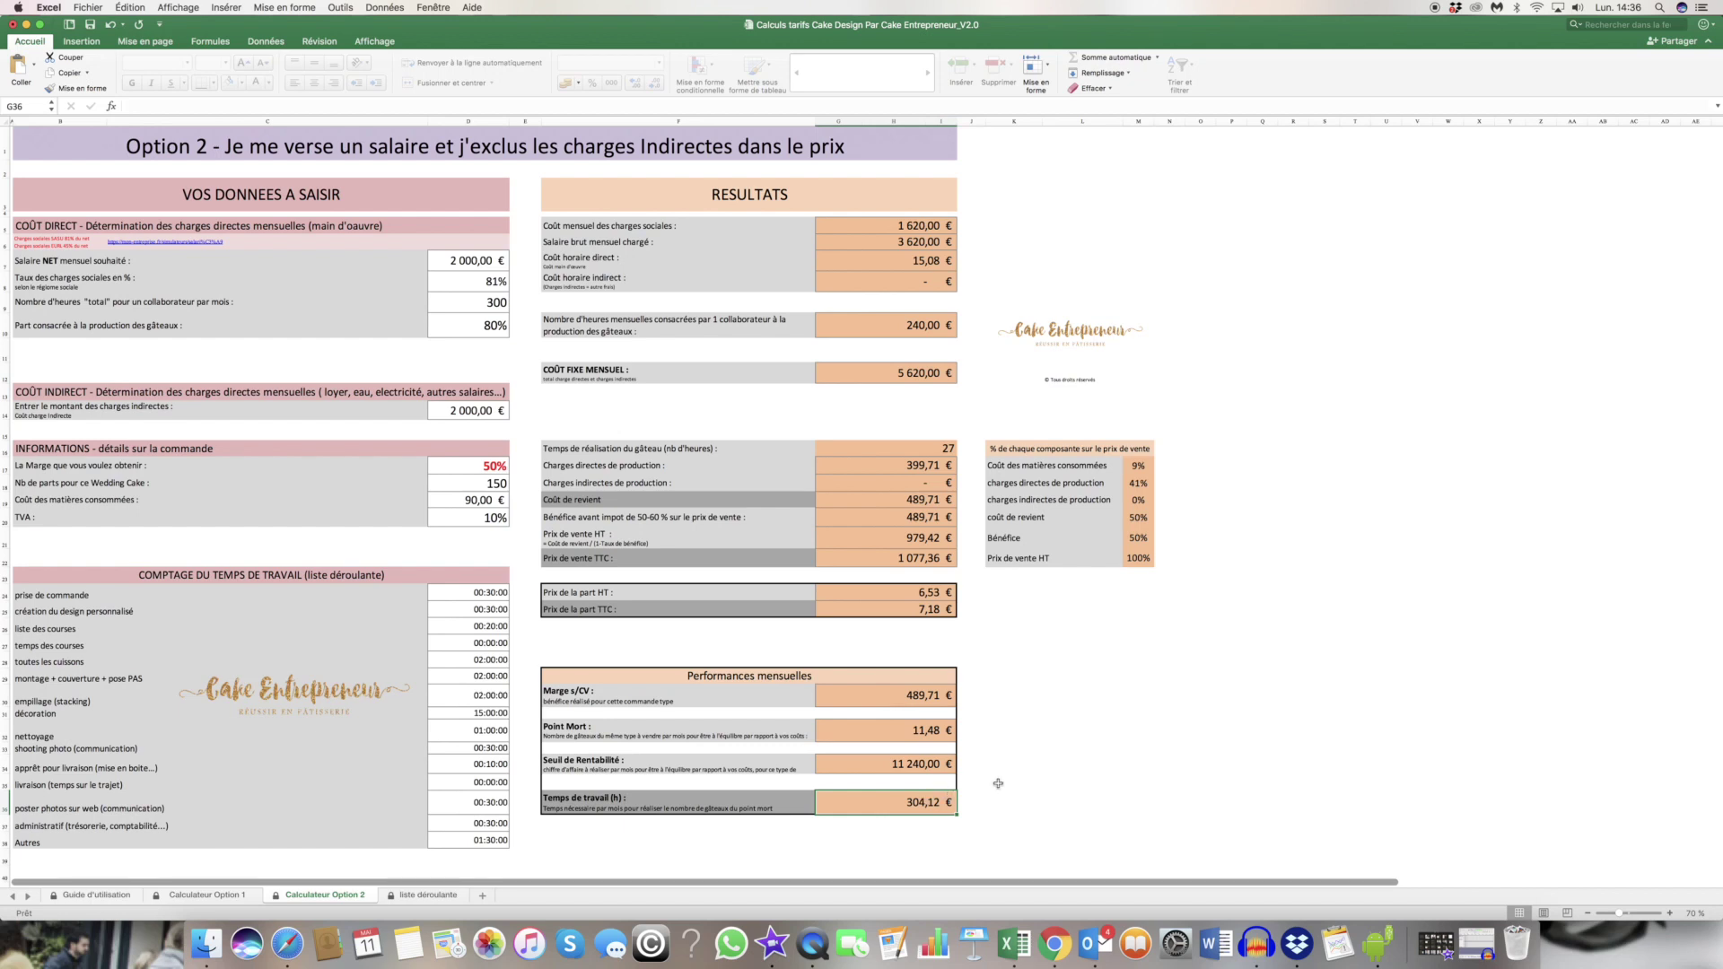
Set the total monthly hours per collaborator back to 200 and check "Prix de la part HT" and "Prix de la part TTC".
left_click(486, 306)
type("200")
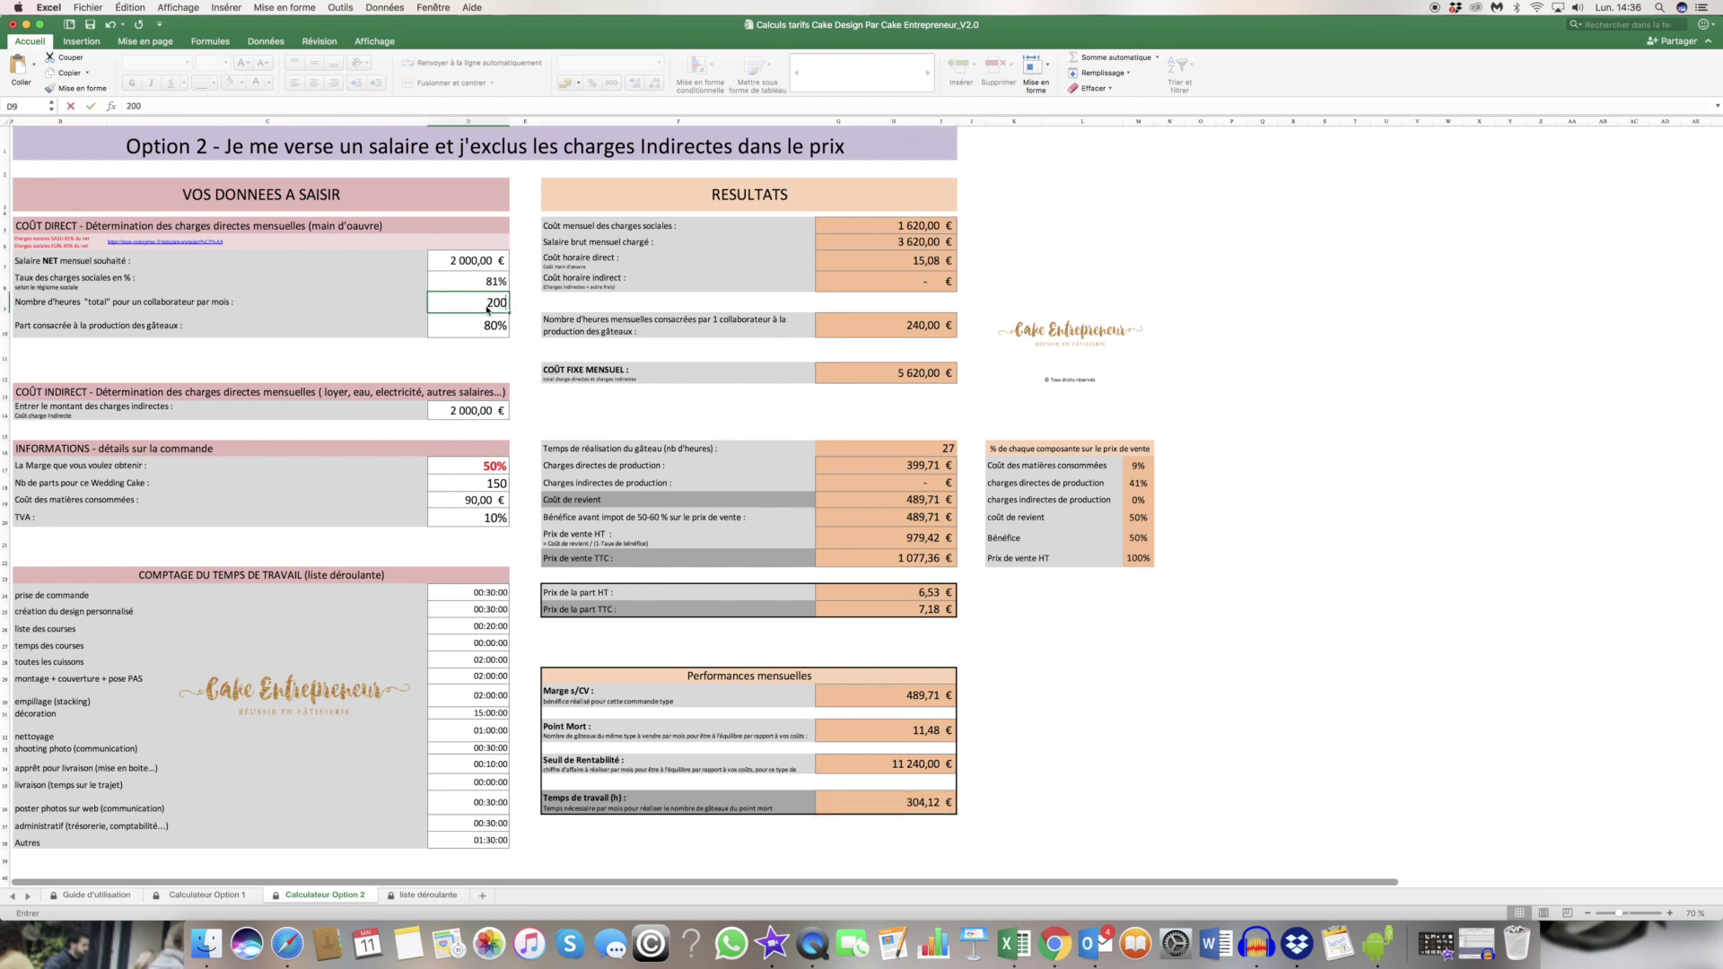
key("Return")
left_click(933, 609)
left_click(921, 594)
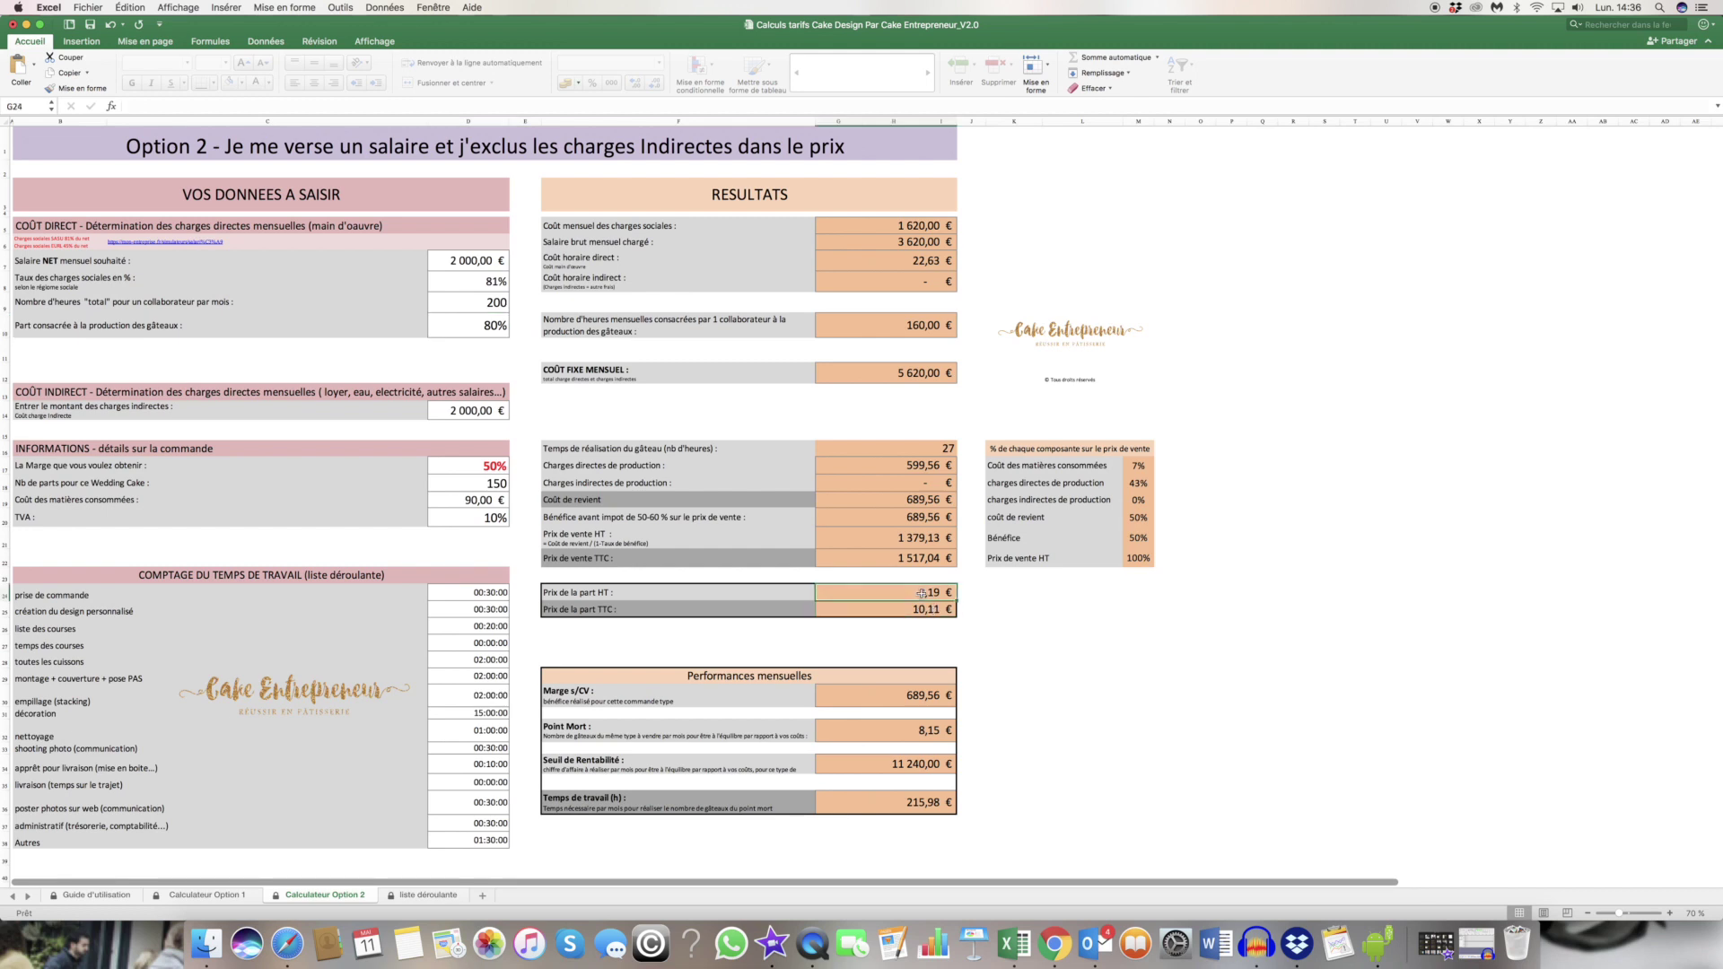
left_click(881, 610)
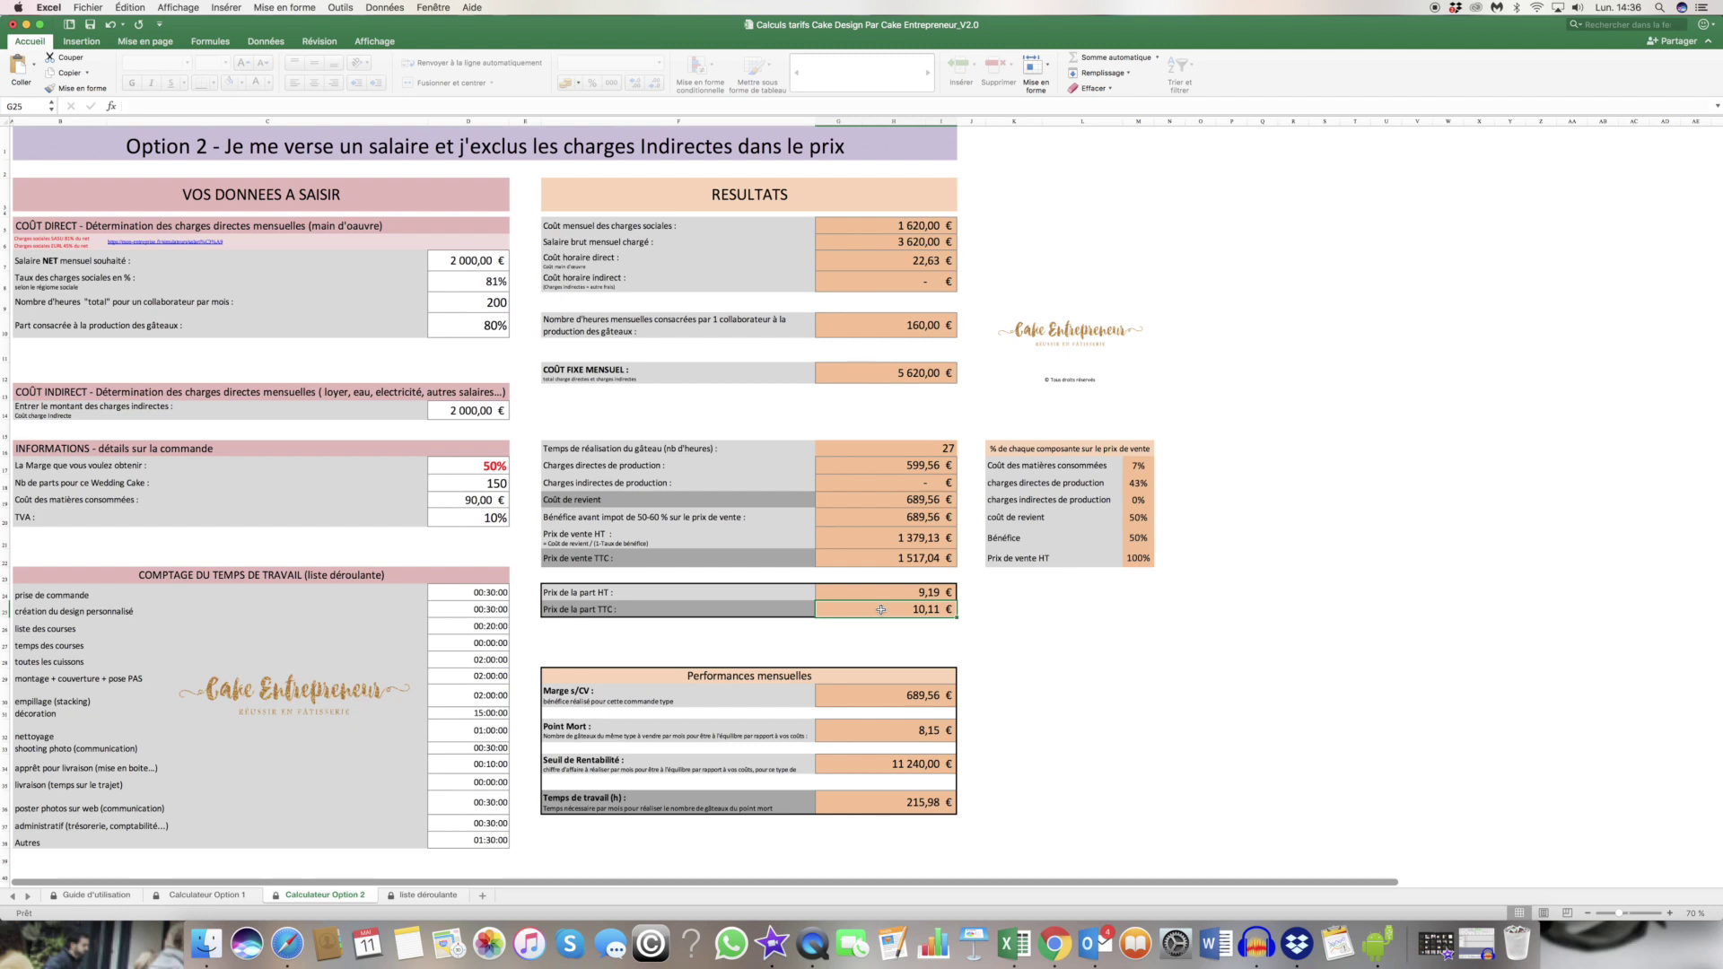
left_click(961, 643)
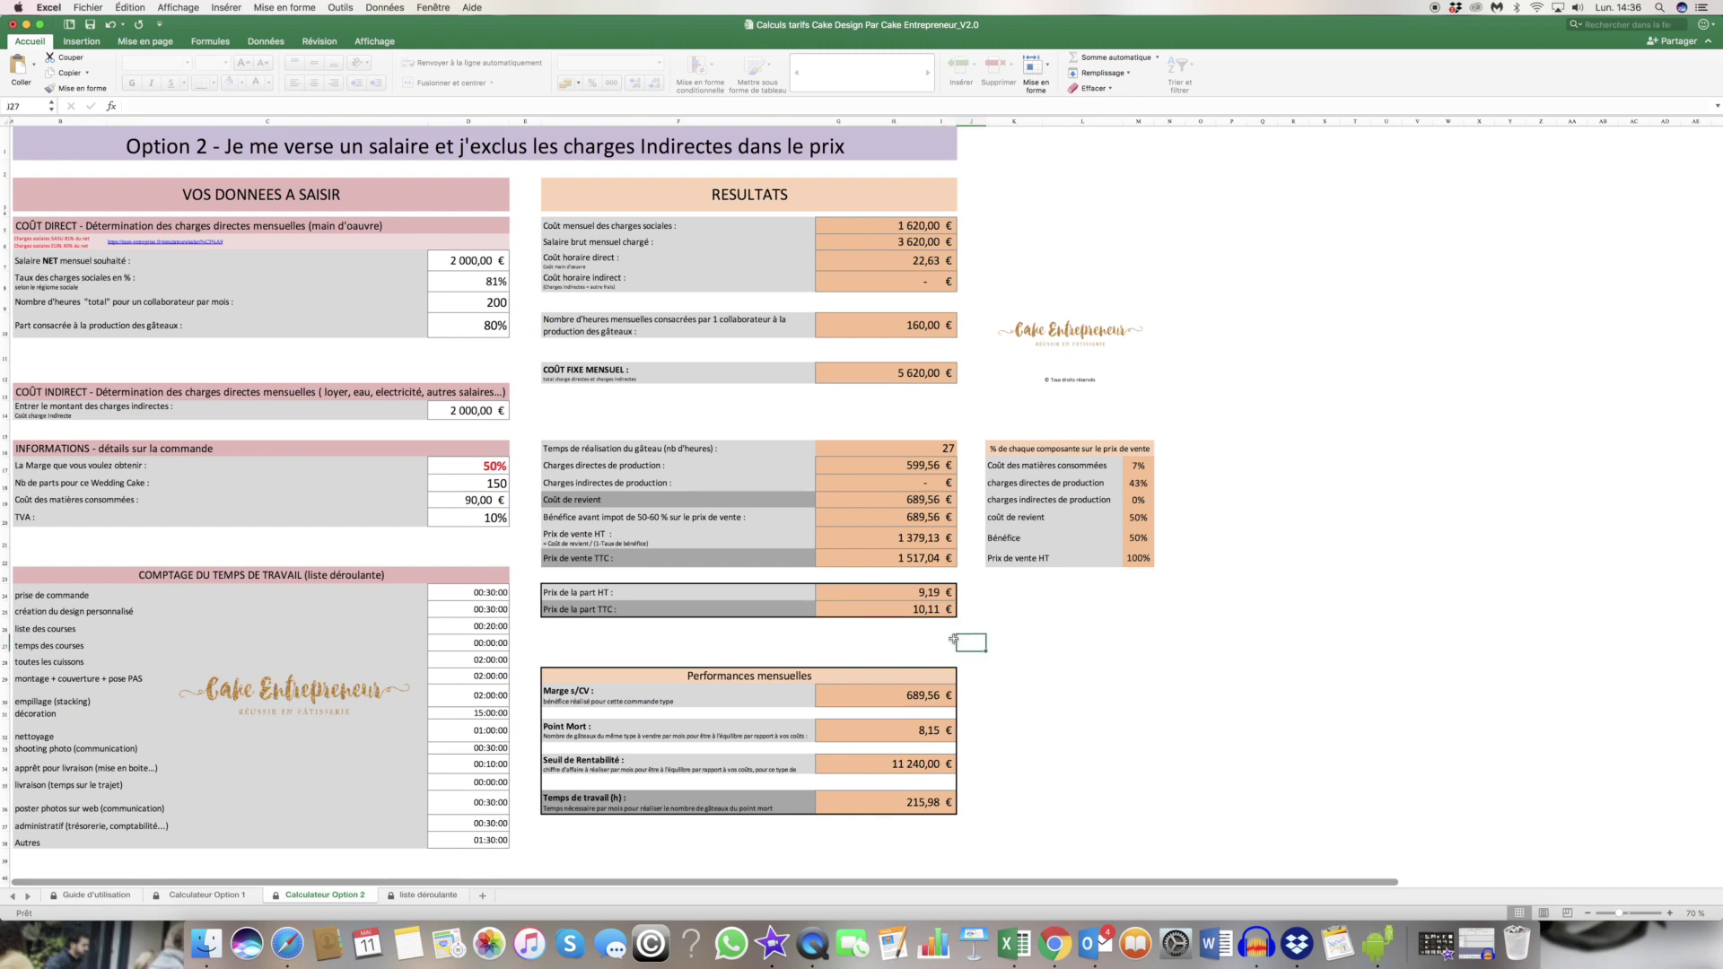
left_click(1004, 611)
Return to the "Guide d'utilisation" sheet and deselect the first instruction block.
left_click(475, 546)
left_click(97, 895)
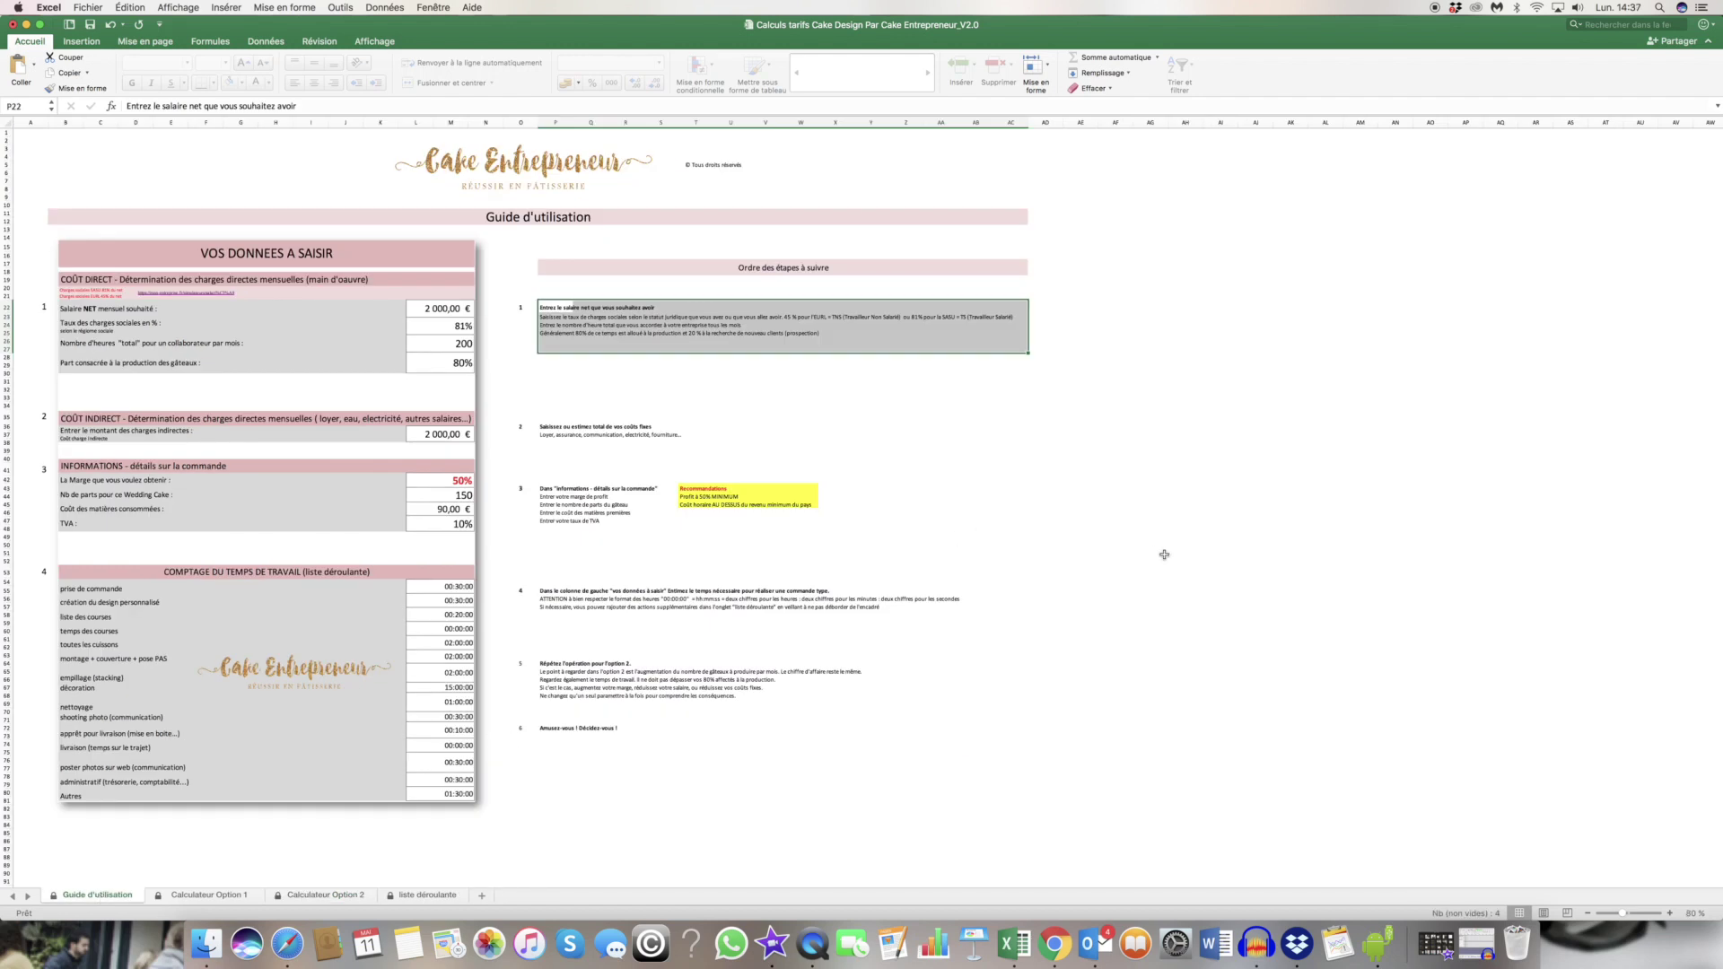
left_click(1101, 461)
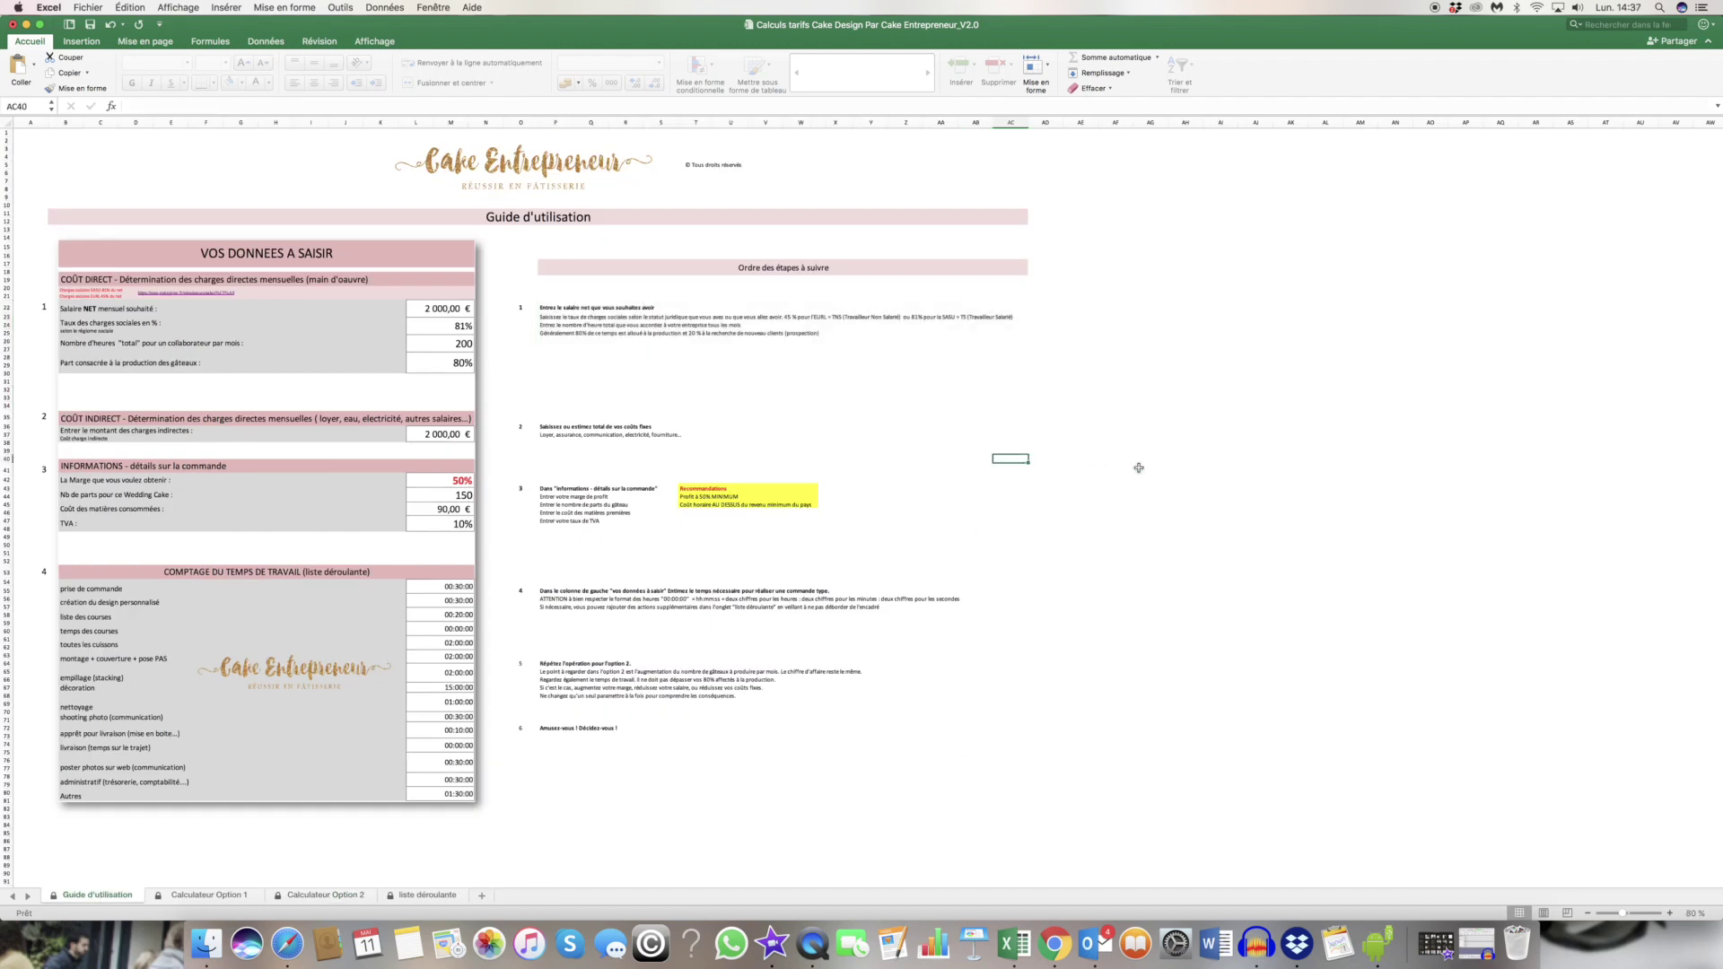